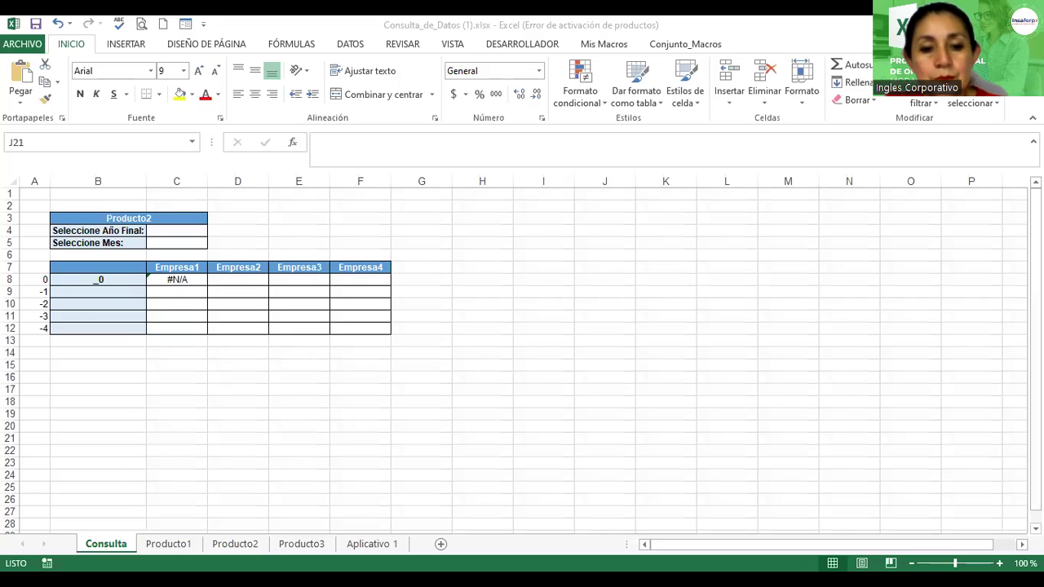
# - Examine the product query layout on the Consulta sheet at 170% zoom, from column A onward
pyautogui.click(168, 544)
pyautogui.click(106, 544)
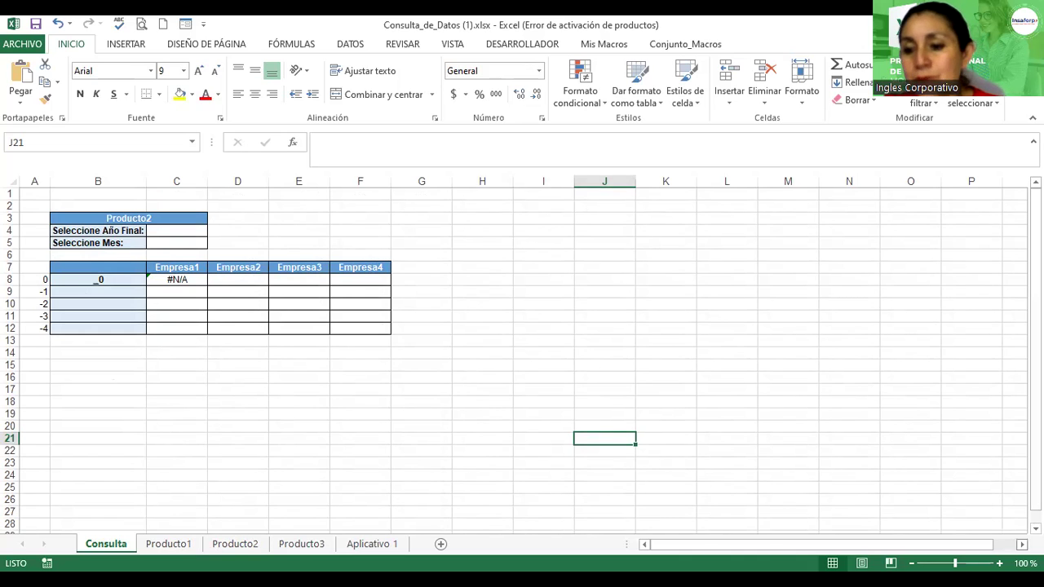
pyautogui.click(999, 562)
pyautogui.click(999, 563)
pyautogui.click(999, 562)
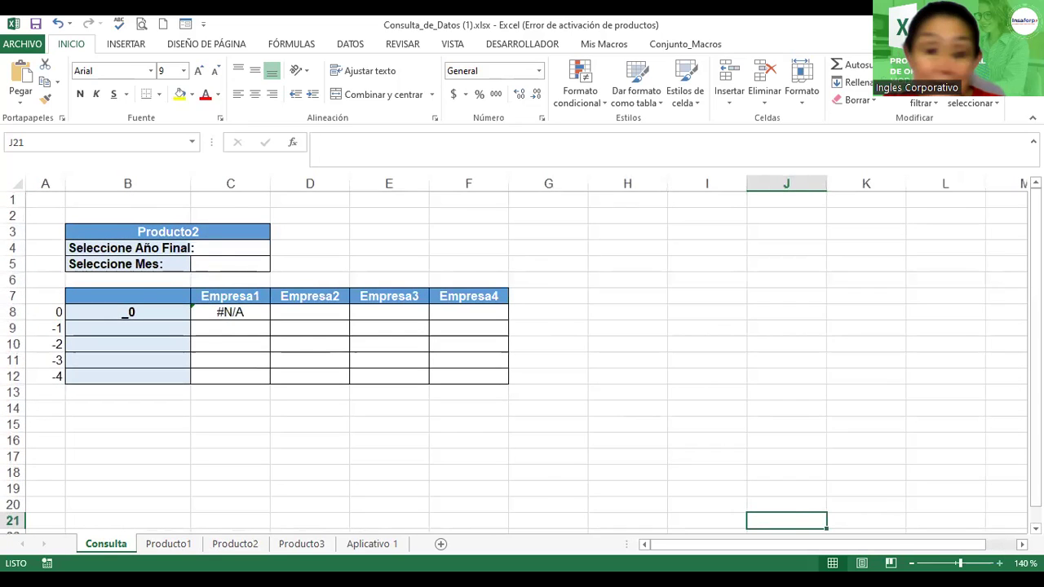
pyautogui.click(999, 562)
pyautogui.click(999, 562)
pyautogui.click(999, 563)
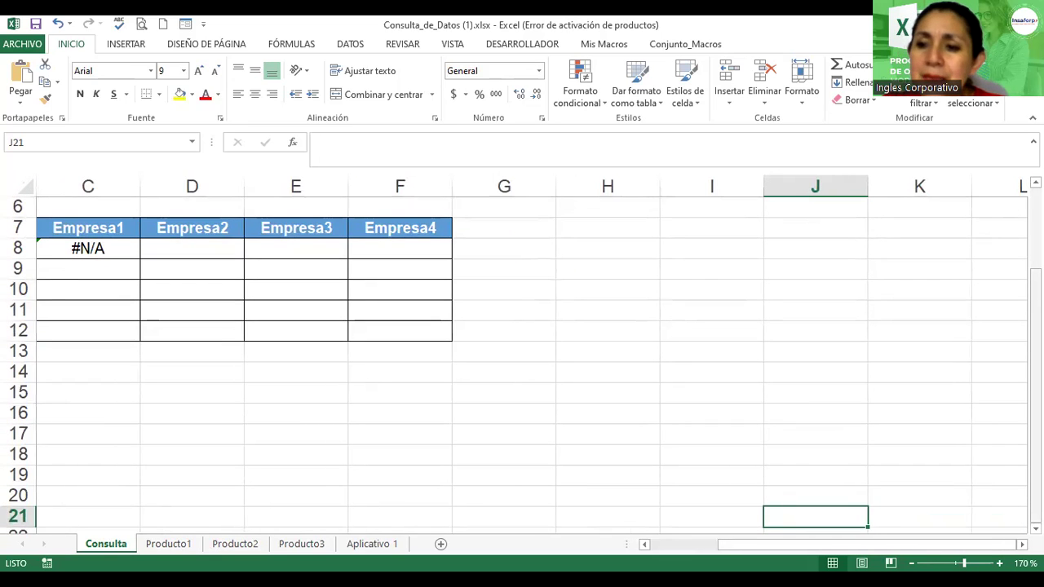
pyautogui.scroll(2, 892, 310)
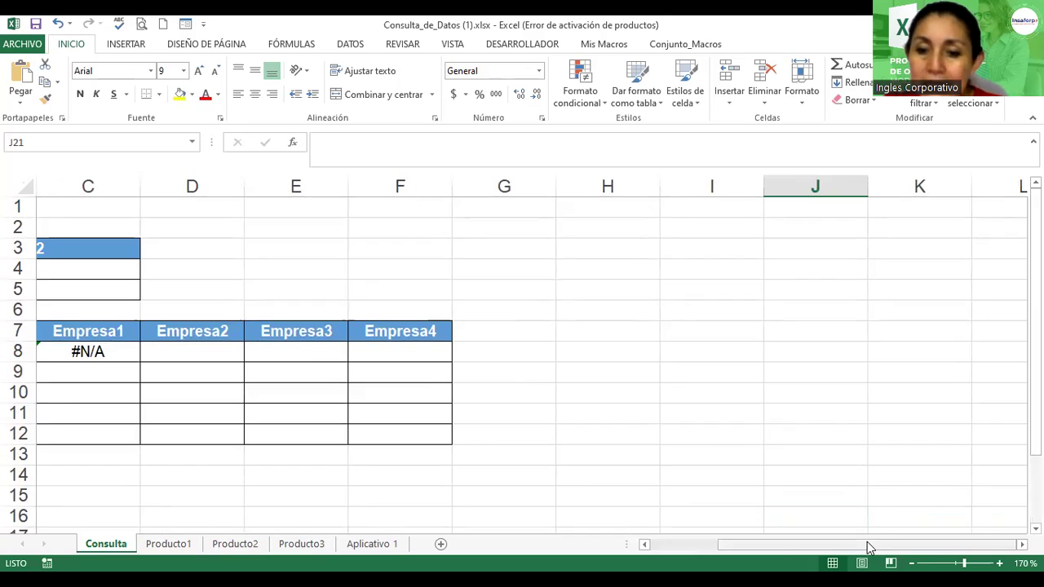
pyautogui.moveTo(868, 545); pyautogui.dragTo(746, 546)
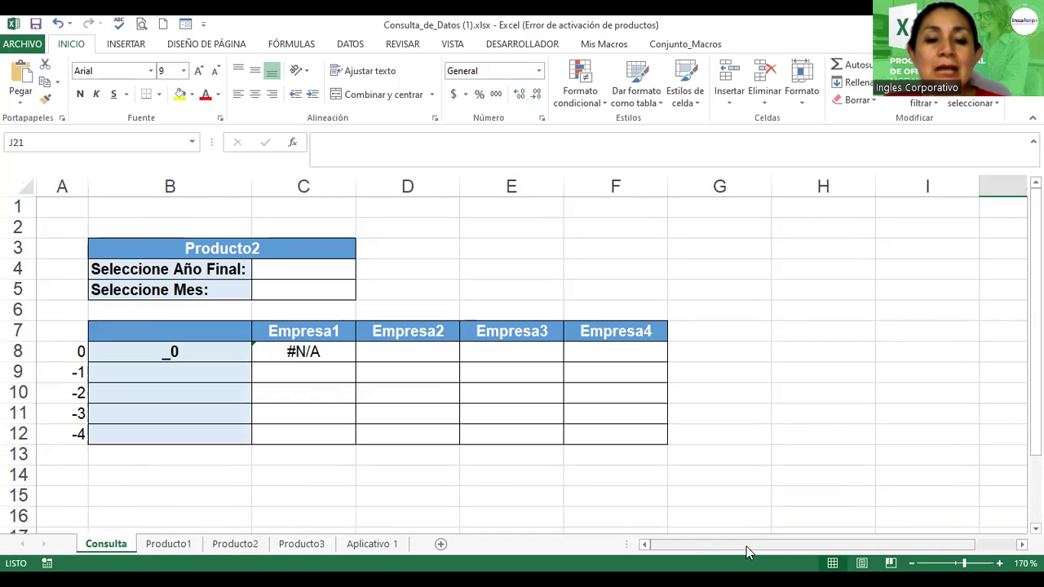
# - Compare the Fecha columns of the Producto1, Producto2 and Producto3 sheets, checking the Producto3 column through to its last row
pyautogui.click(167, 544)
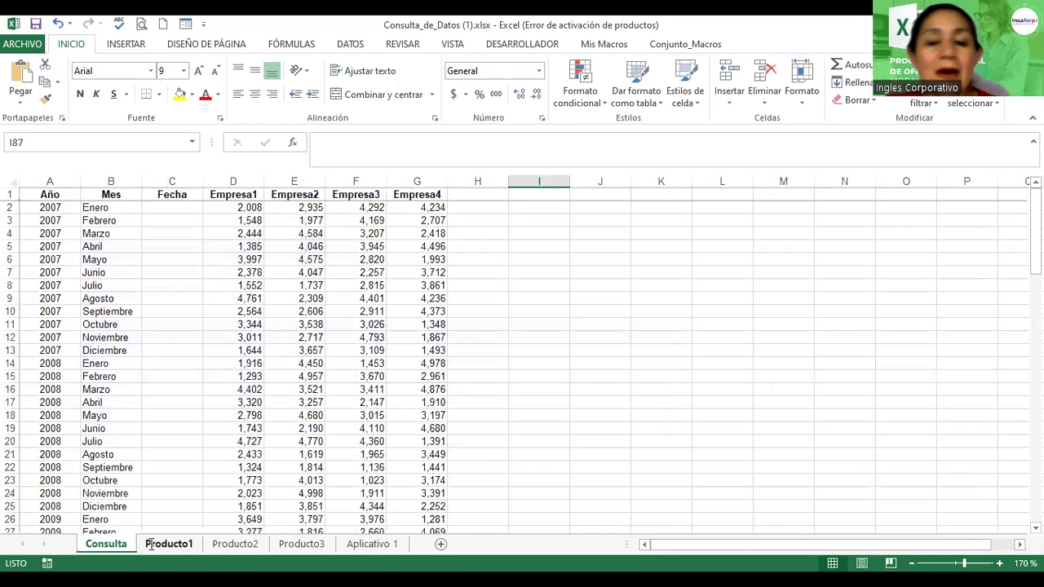
pyautogui.click(184, 217)
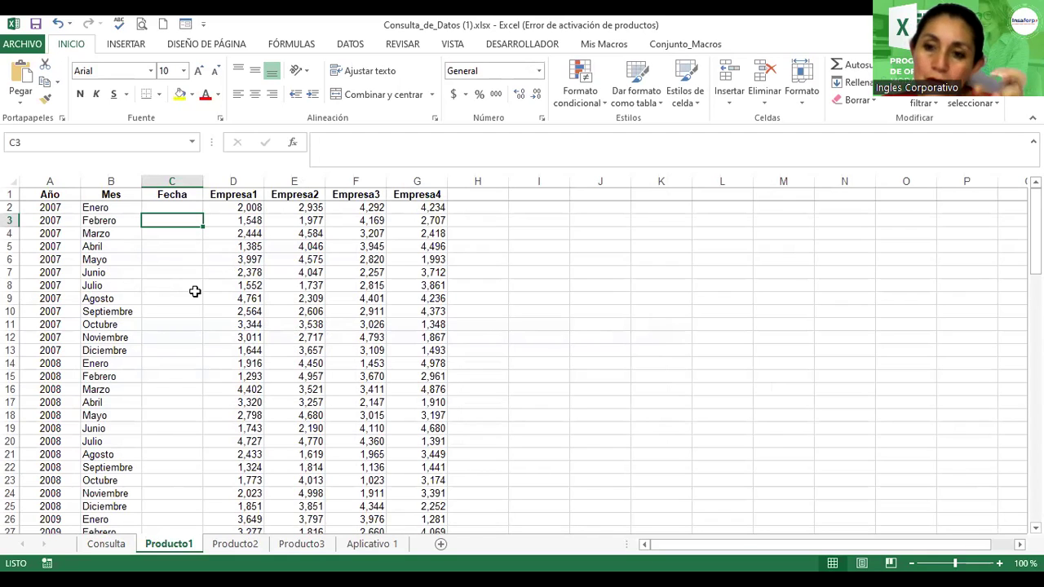
pyautogui.click(233, 544)
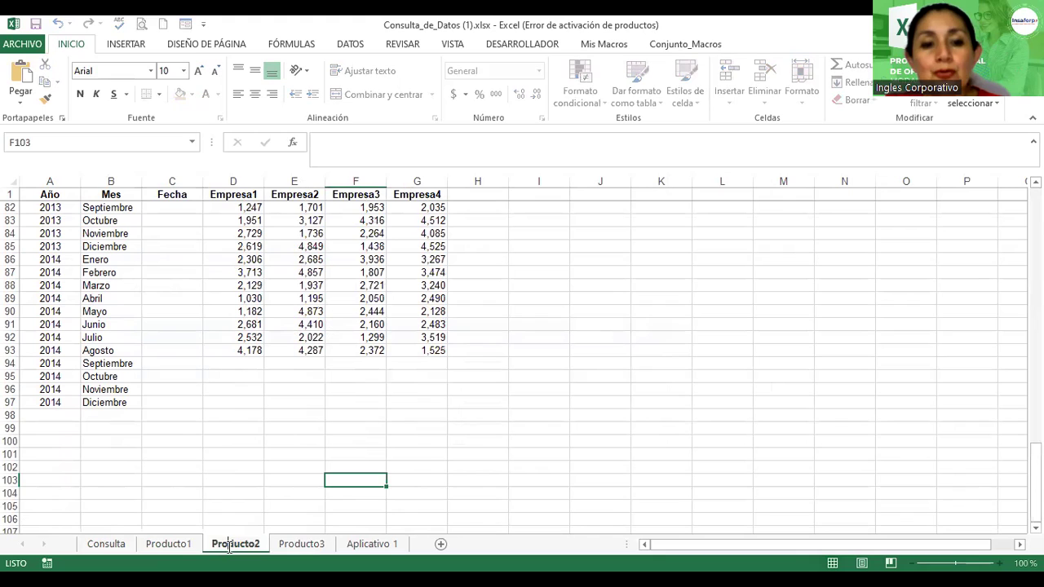
pyautogui.click(317, 544)
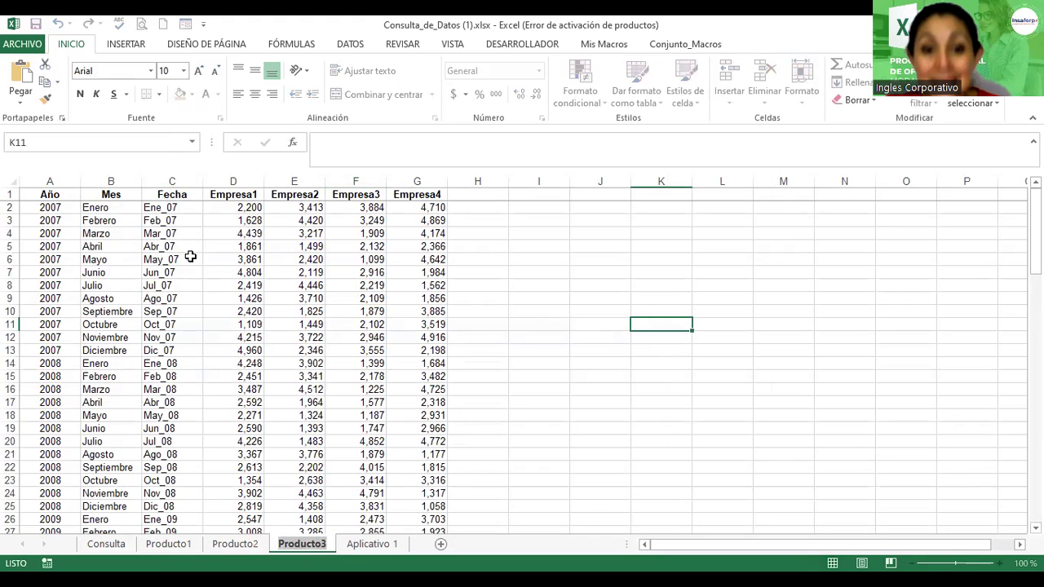
pyautogui.click(168, 210)
pyautogui.hotkey('ctrl', 'Down')
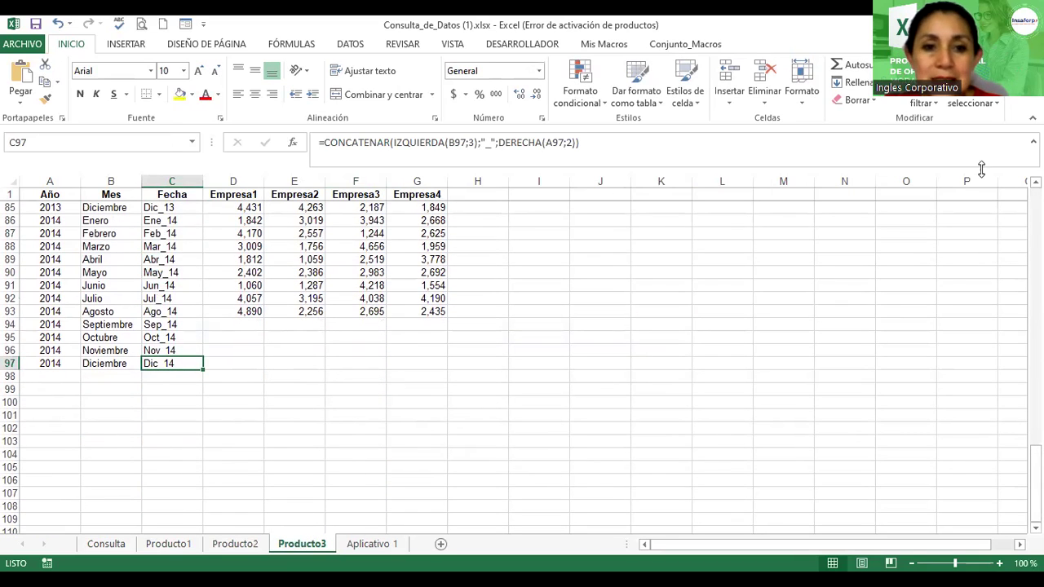
pyautogui.scroll(20, 522, 367)
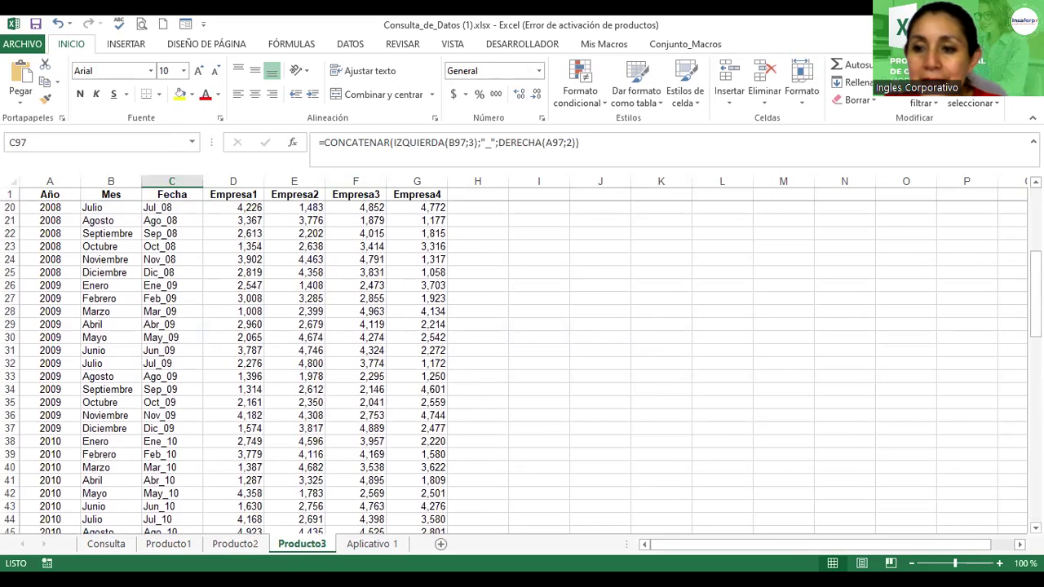
pyautogui.scroll(6, 89, 217)
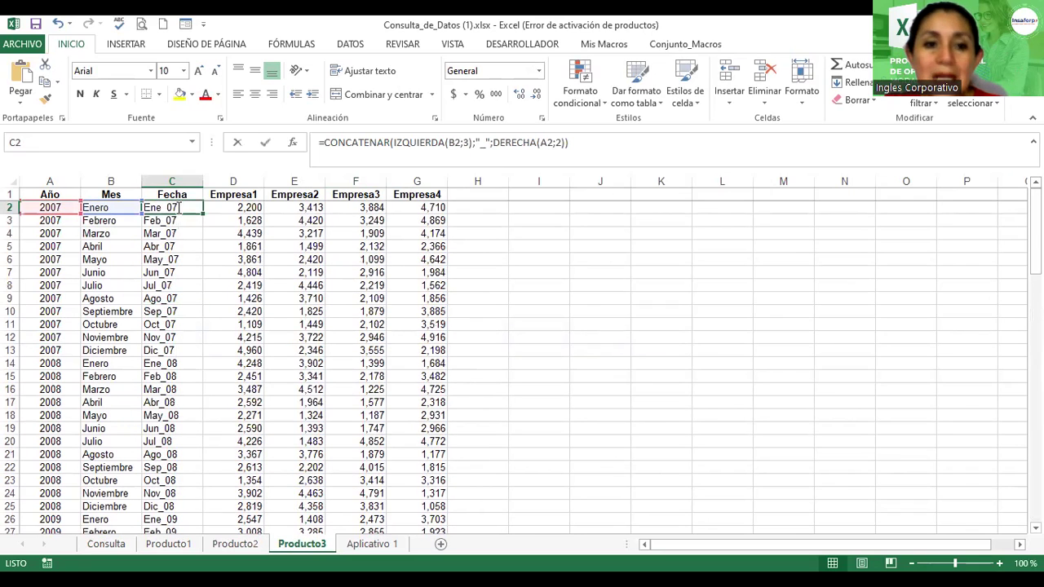
# - Examine how the Fecha formula in cell C2 of Producto3 combines CONCATENAR, IZQUIERDA and DERECHA
pyautogui.doubleClick(170, 209)
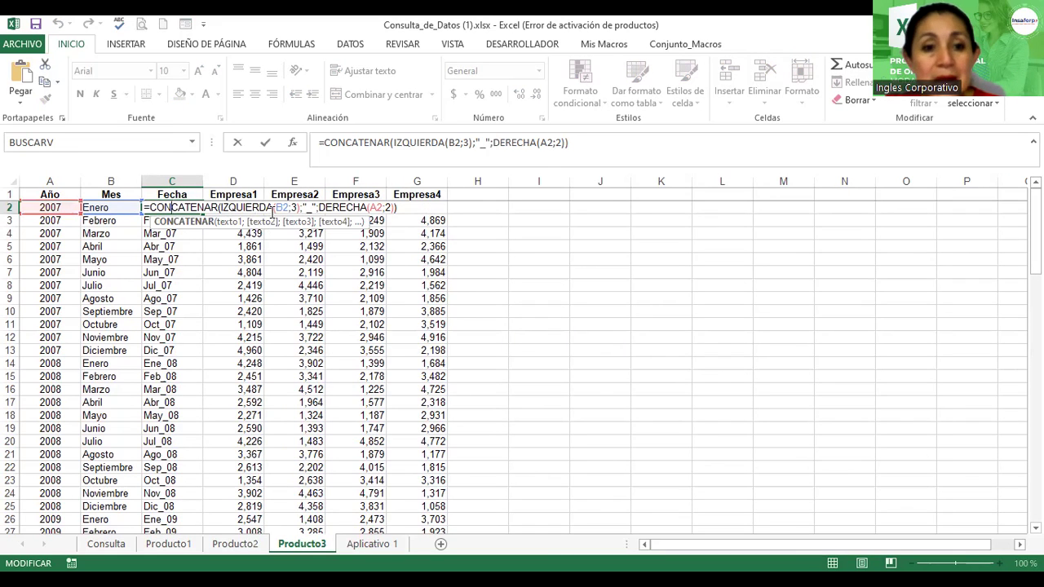
pyautogui.press('Return')
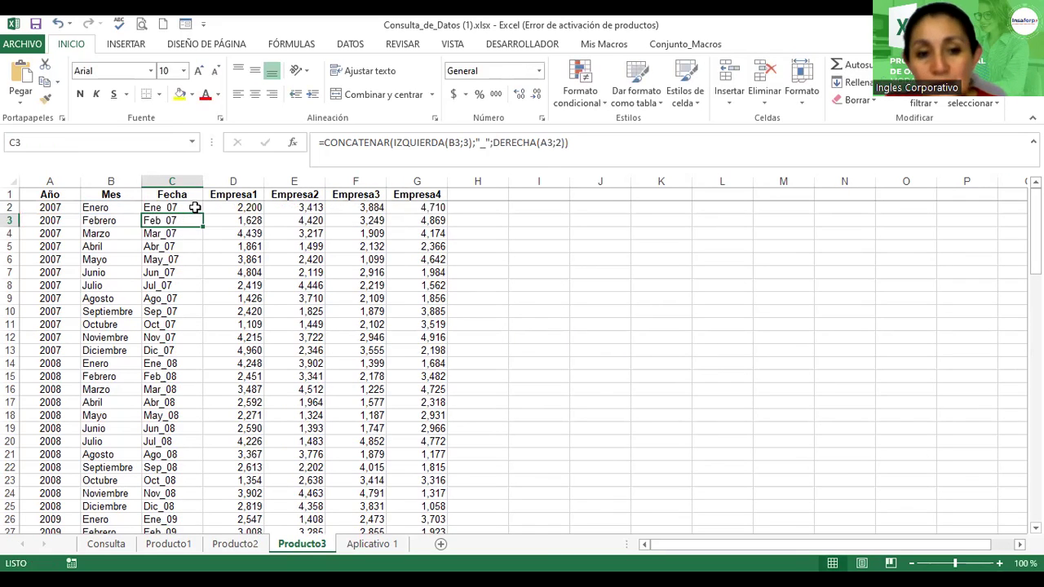
pyautogui.click(195, 208)
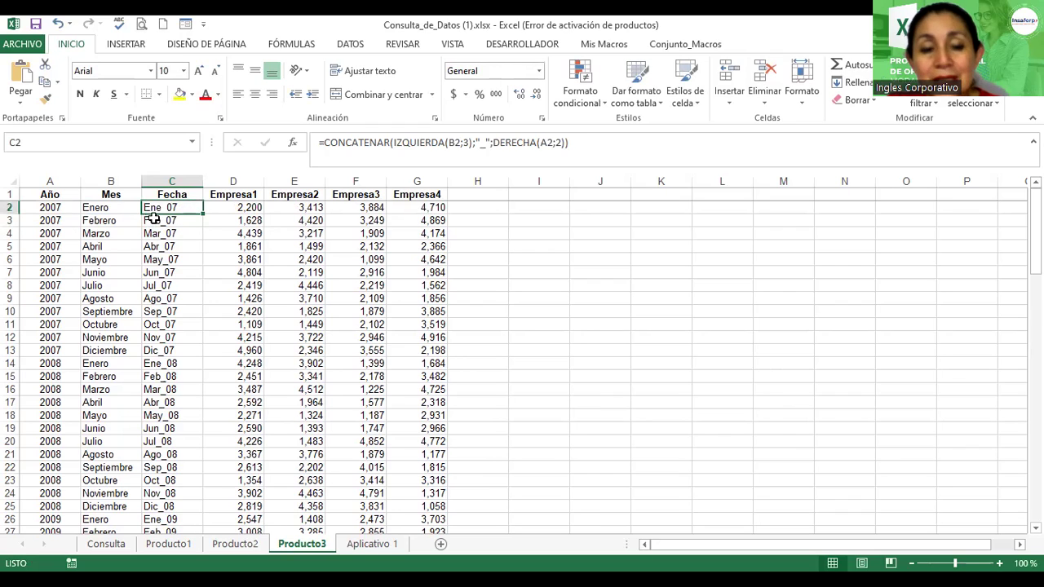
pyautogui.doubleClick(153, 208)
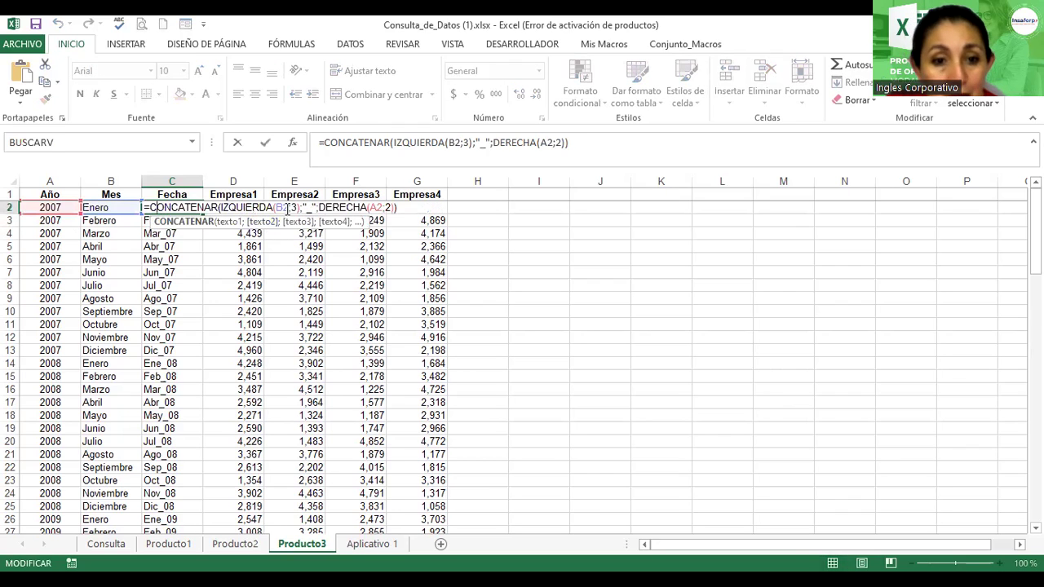
pyautogui.press('Return')
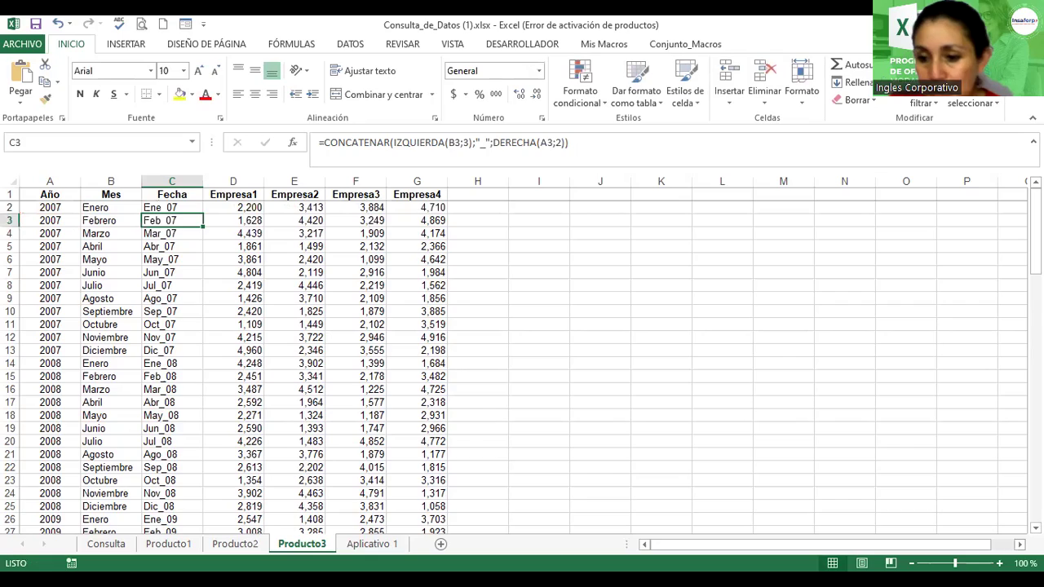
pyautogui.scroll(7, 987, 214)
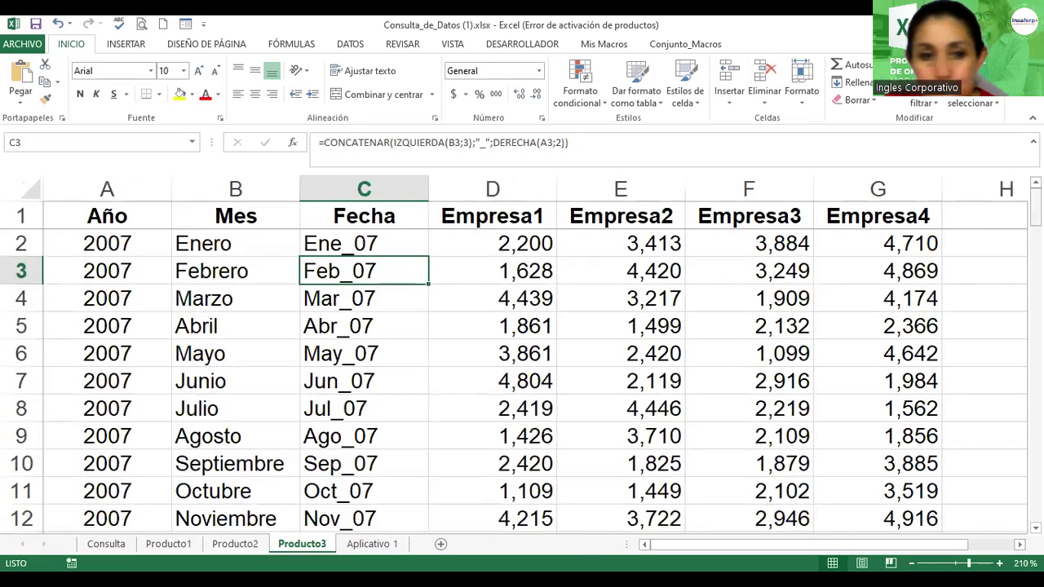
pyautogui.click(351, 242)
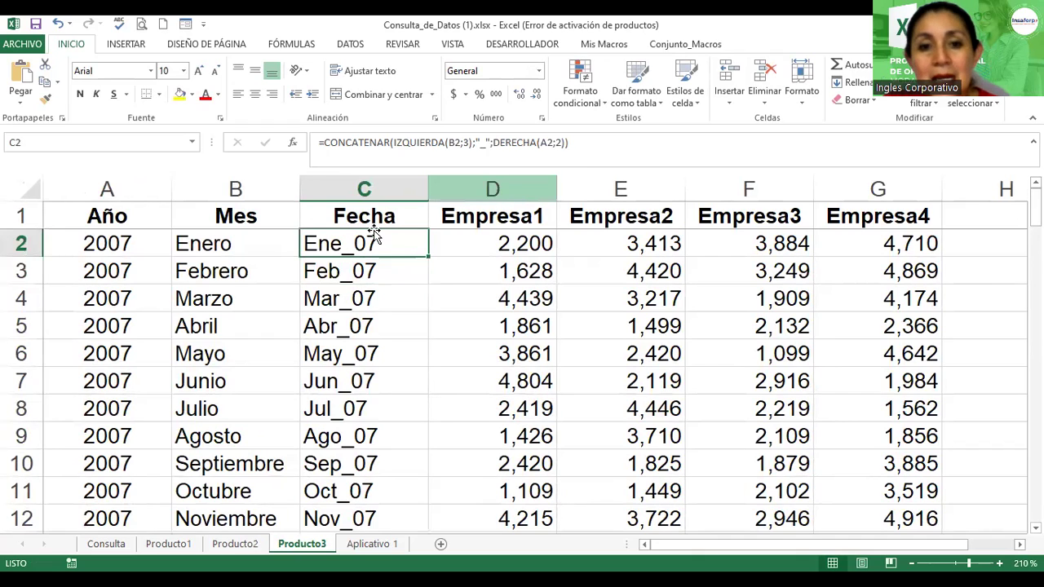
pyautogui.doubleClick(357, 243)
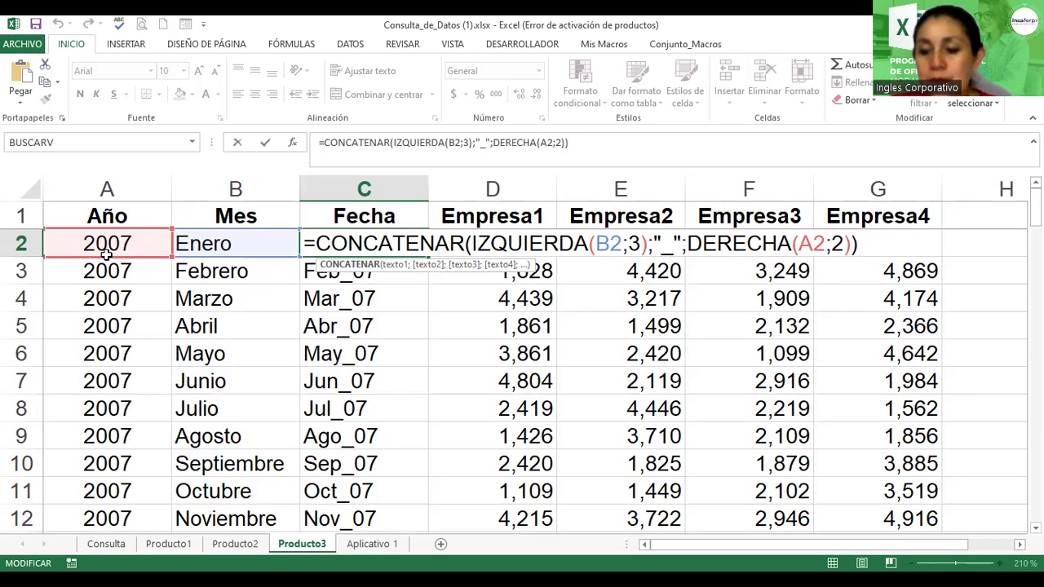
pyautogui.press('Return')
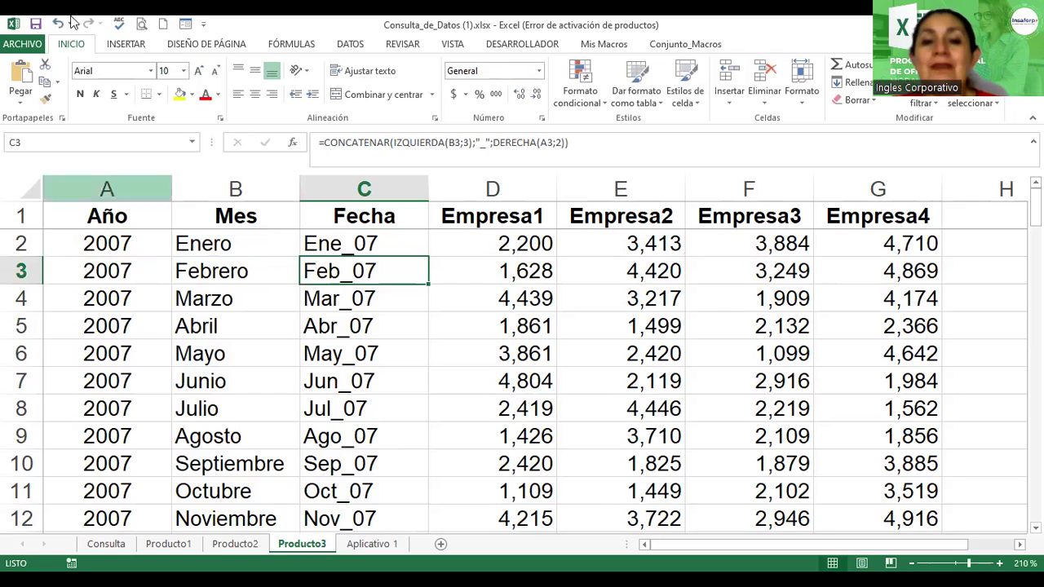
pyautogui.click(373, 317)
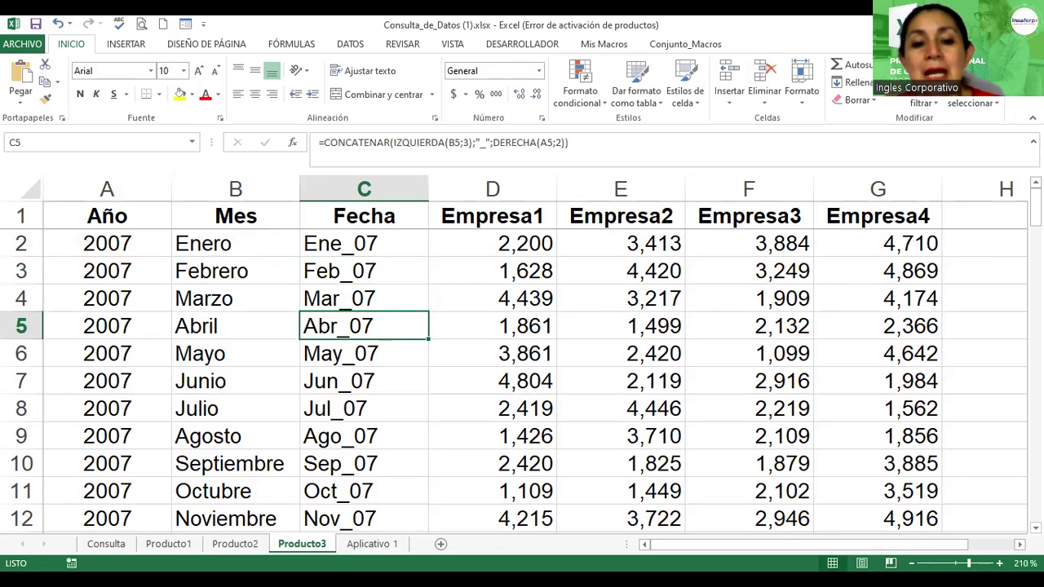
# - Open the first Fecha cell, C2, on the Producto1 sheet for editing, with the sheet enlarged to 210%
pyautogui.click(170, 544)
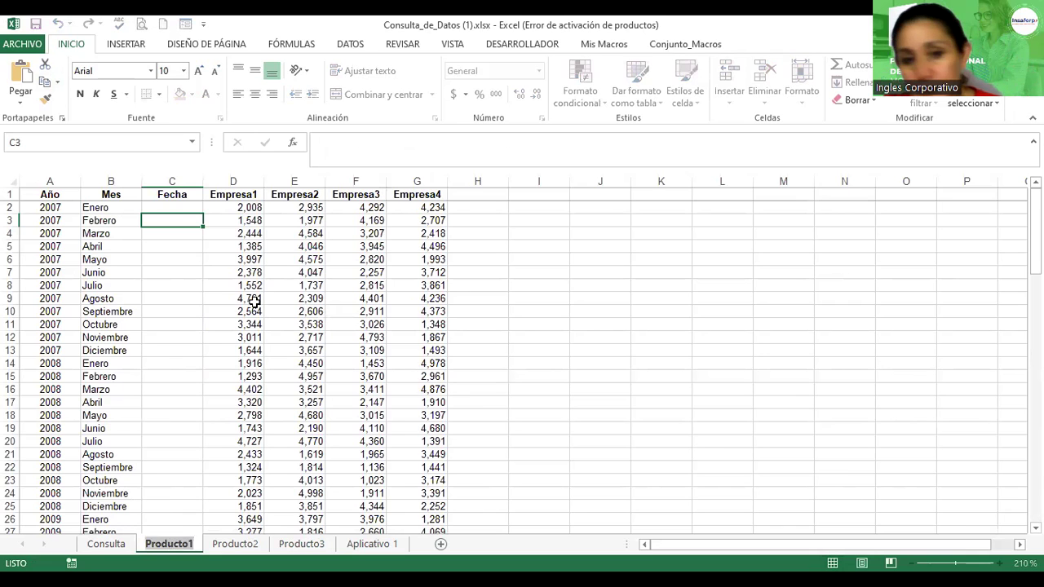
pyautogui.click(171, 207)
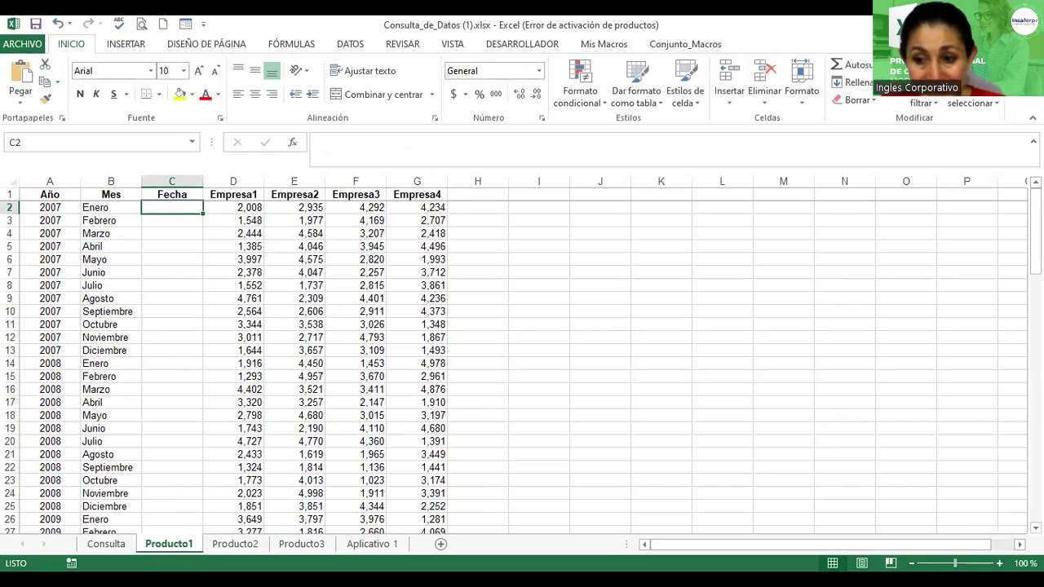
pyautogui.scroll(6, 514, 354)
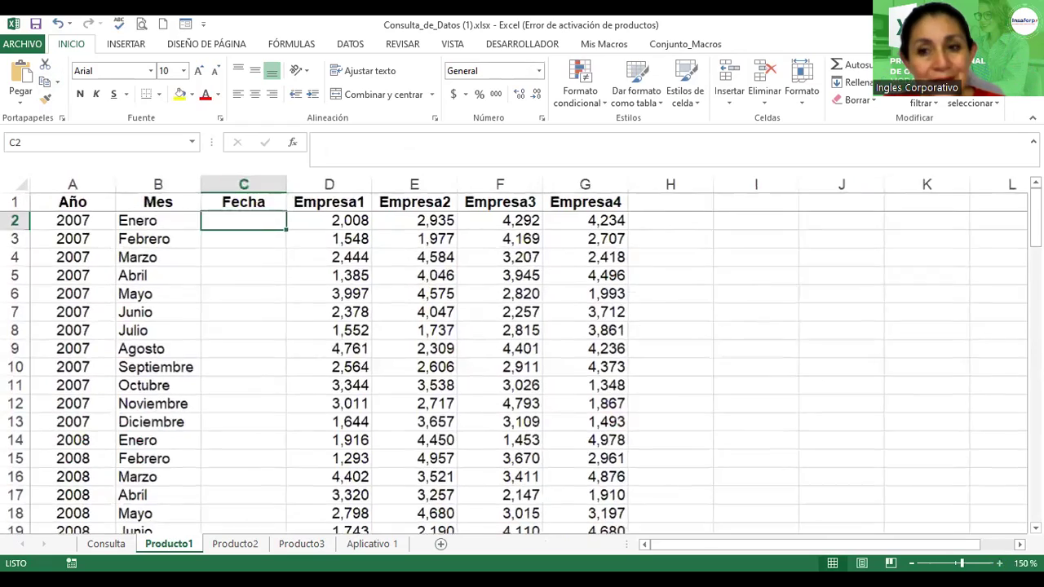
pyautogui.scroll(2, 513, 355)
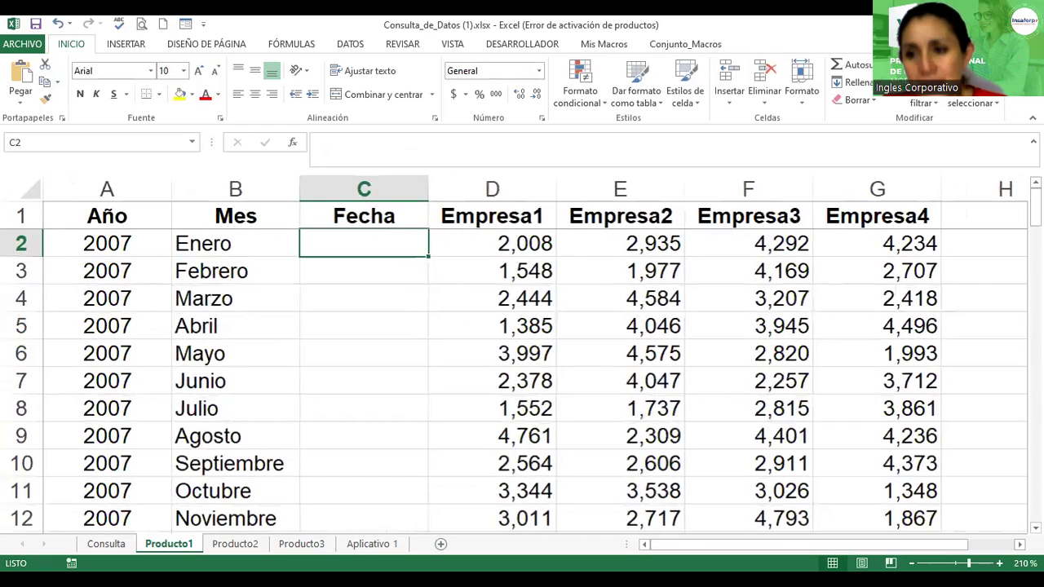
pyautogui.doubleClick(345, 246)
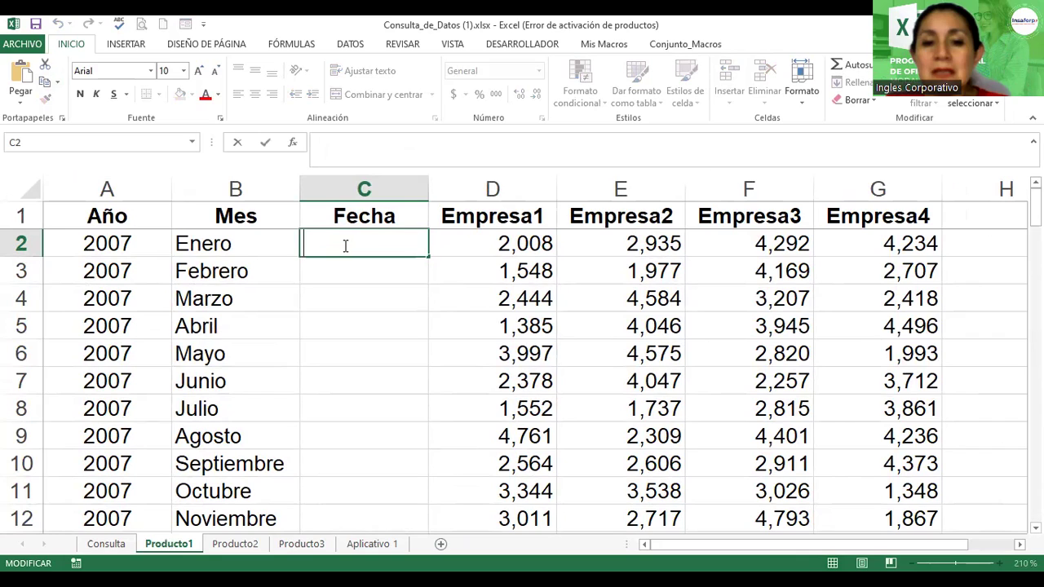
pyautogui.write('=')
pyautogui.press('BackSpace')
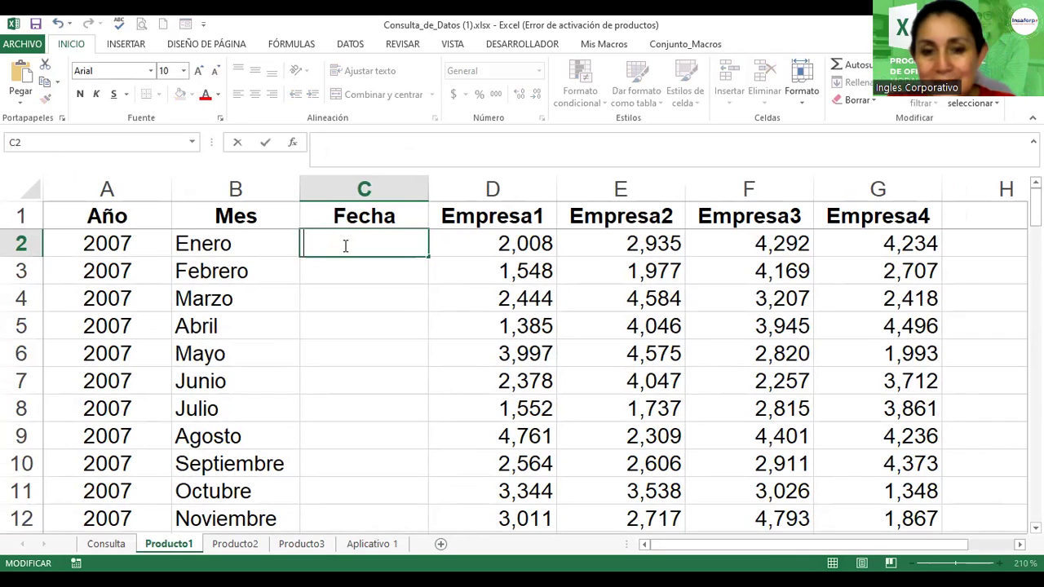
pyautogui.write('()')
pyautogui.press('BackSpace')
pyautogui.press('BackSpace')
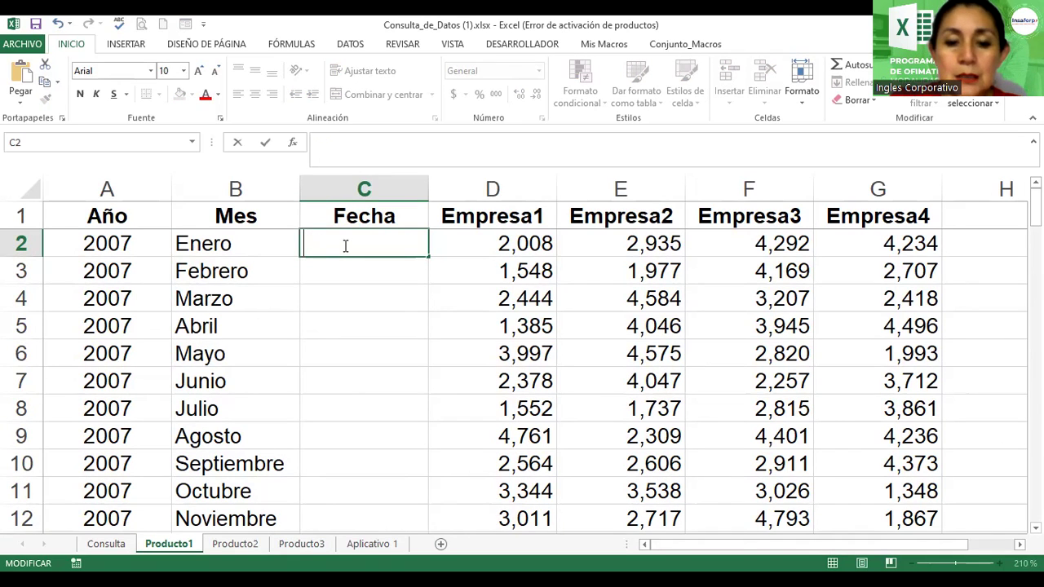
# - Enter the formula =IZQUIERDA(B2;3) in cell C2 of Producto1 to extract the month's first three letters
pyautogui.write('=i')
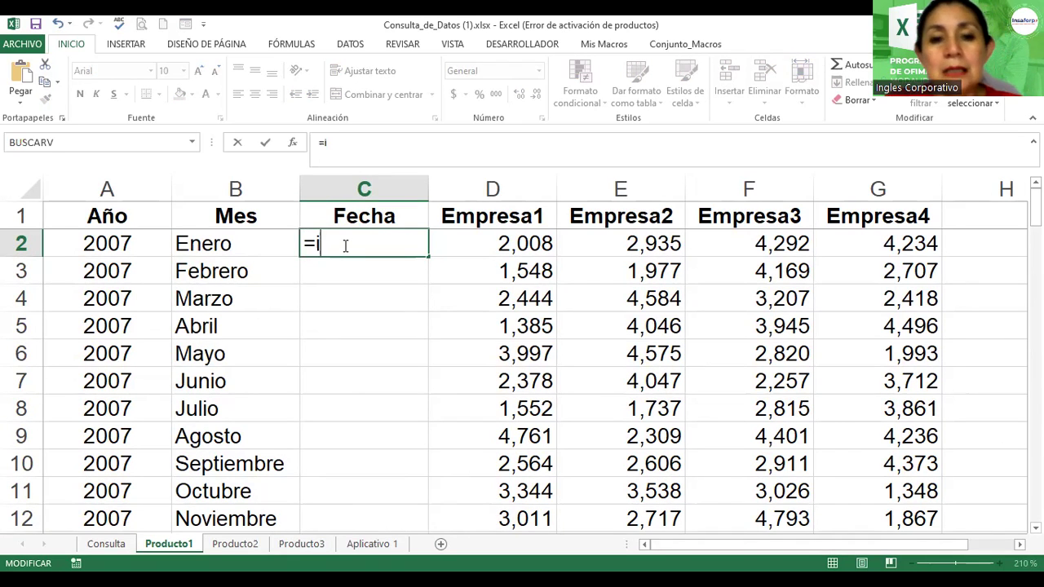
pyautogui.write('zquierda')
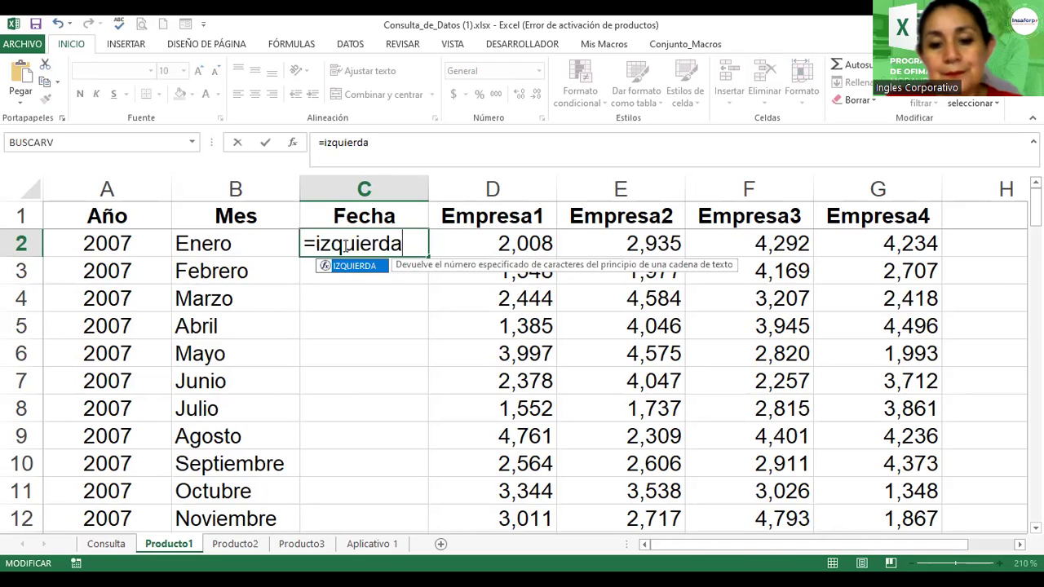
pyautogui.write('(')
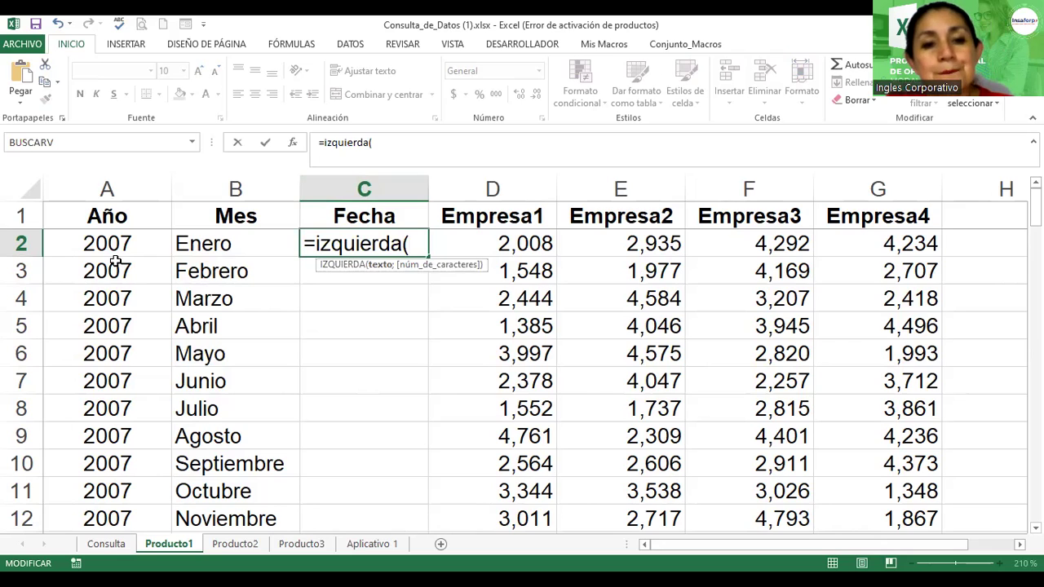
pyautogui.click(223, 249)
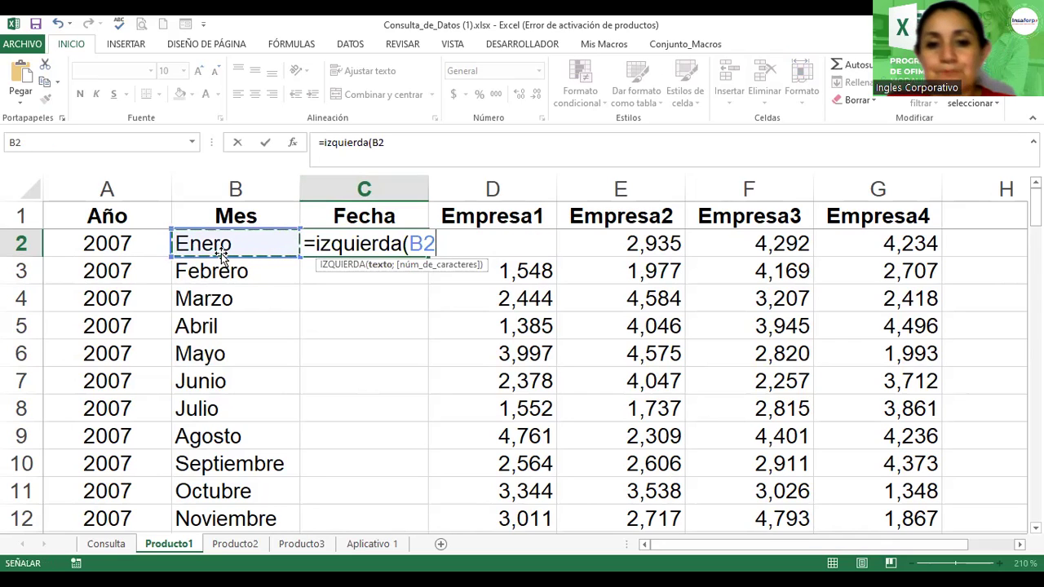
pyautogui.write(';')
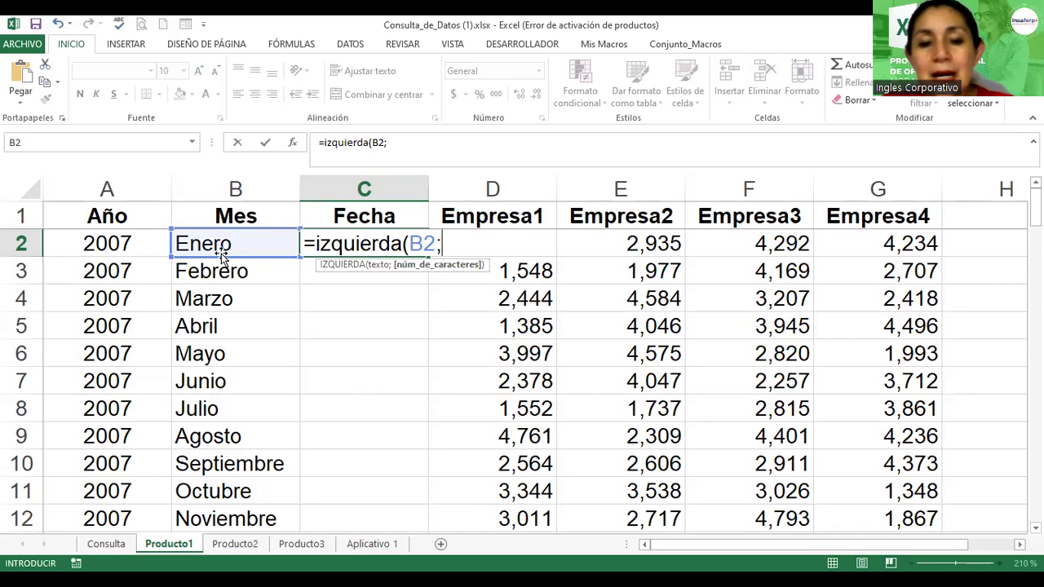
pyautogui.write('3(')
pyautogui.press('BackSpace')
pyautogui.write(')')
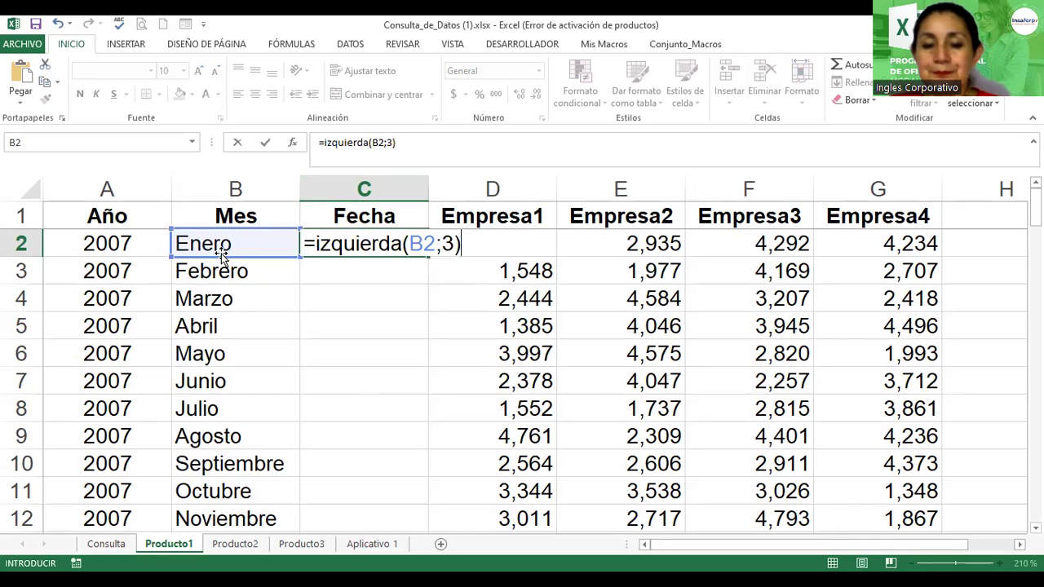
pyautogui.press('Return')
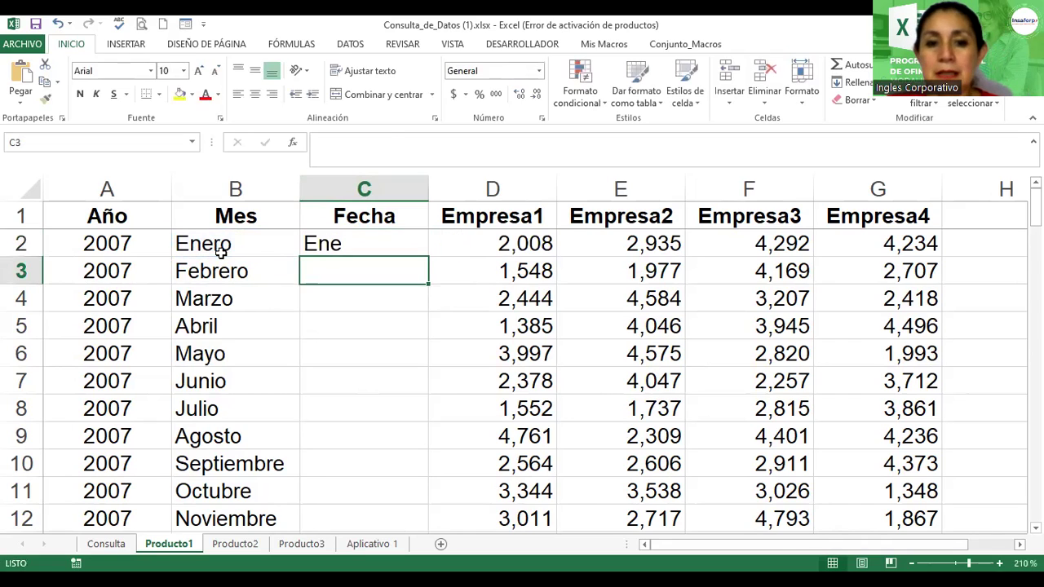
# - Extend the C2 formula on Producto1 with an underscore and the year's last two digits: =IZQUIERDA(B2;3)&"_"&DERECHA(A2;2)
pyautogui.press('Up')
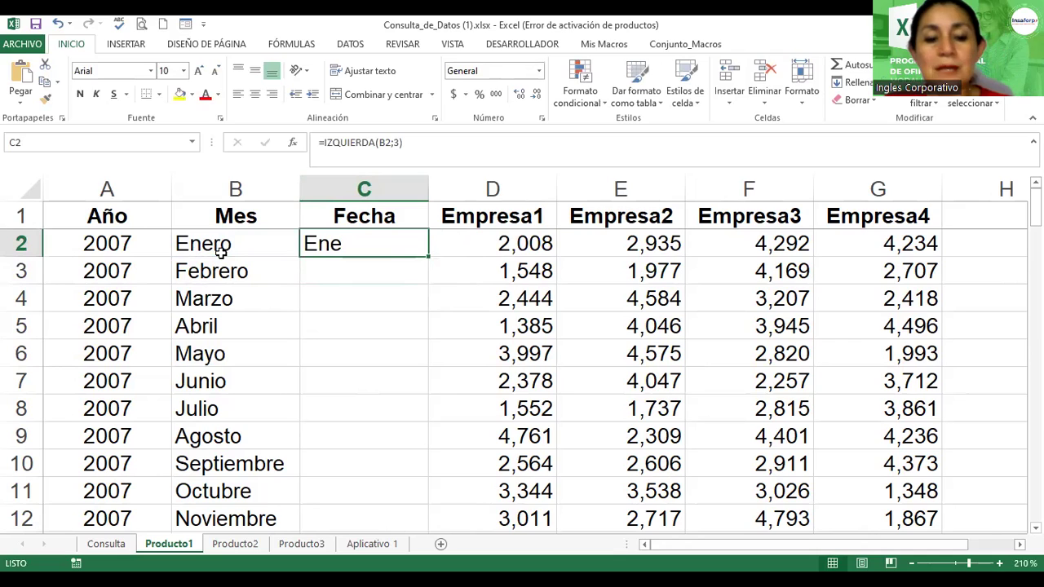
pyautogui.press('F2')
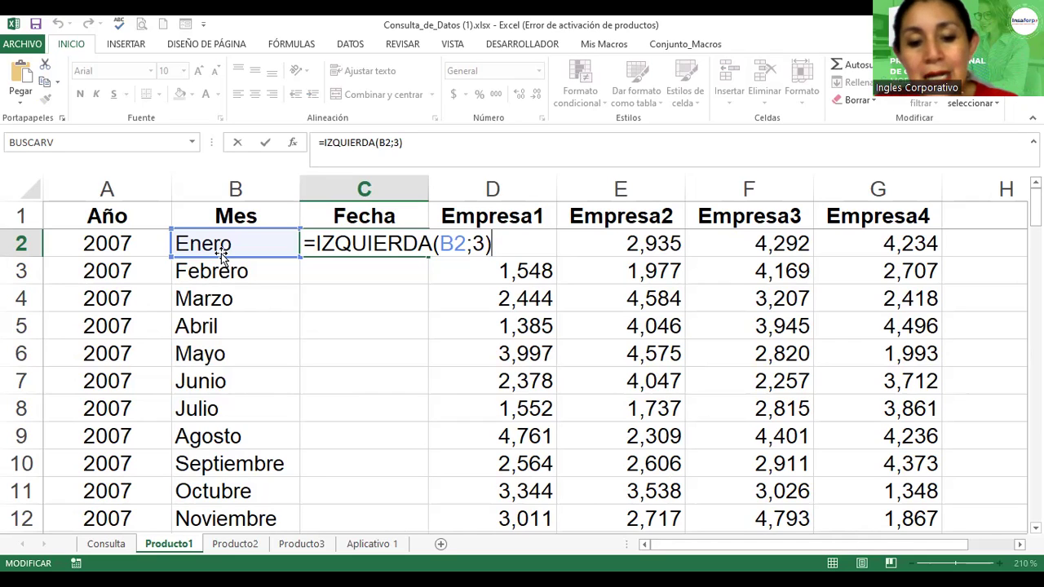
pyautogui.write('&')
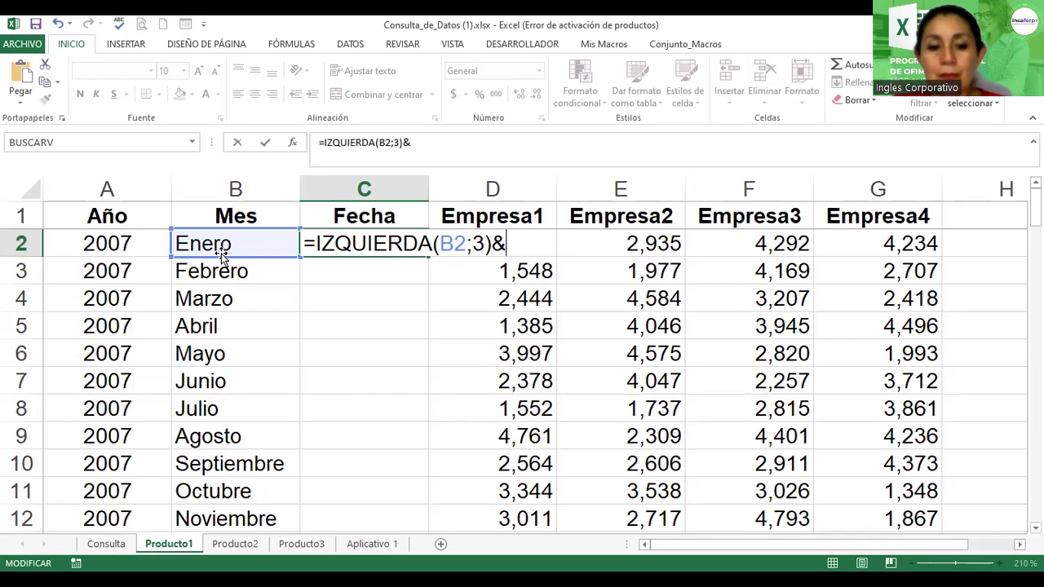
pyautogui.write('"_"')
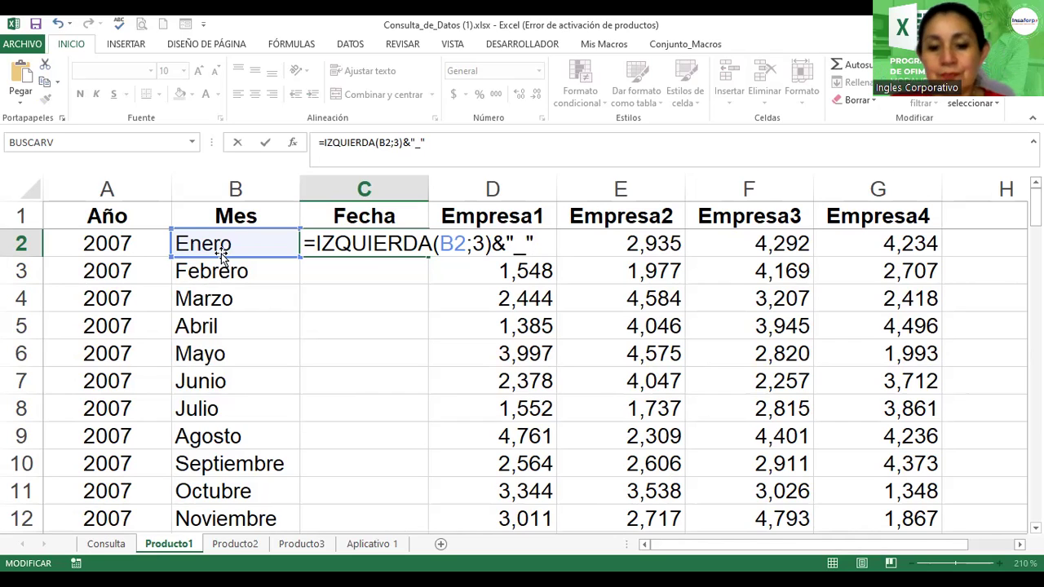
pyautogui.write('&')
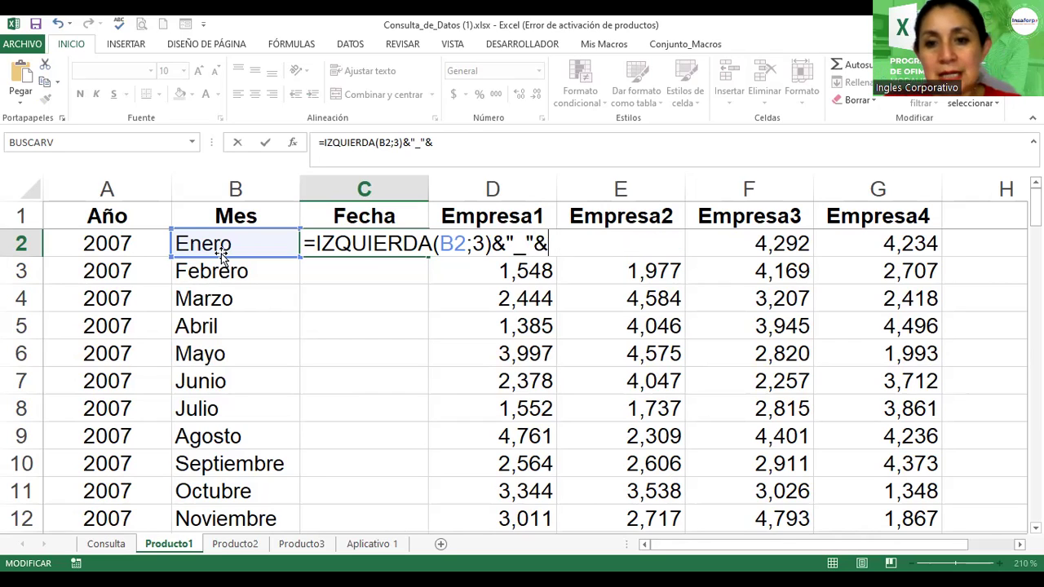
pyautogui.write('derecha(')
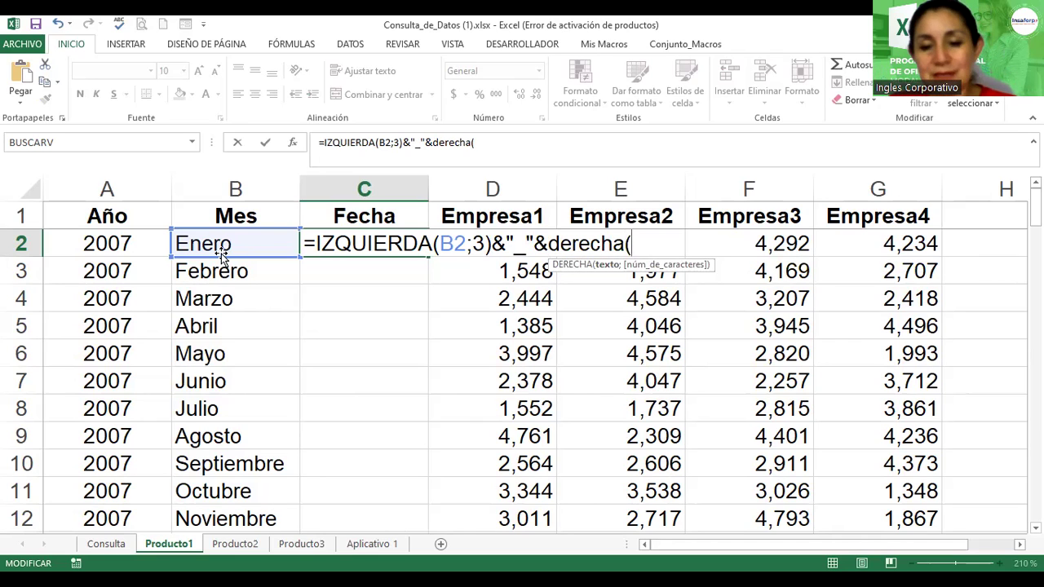
pyautogui.click(104, 238)
pyautogui.write(';')
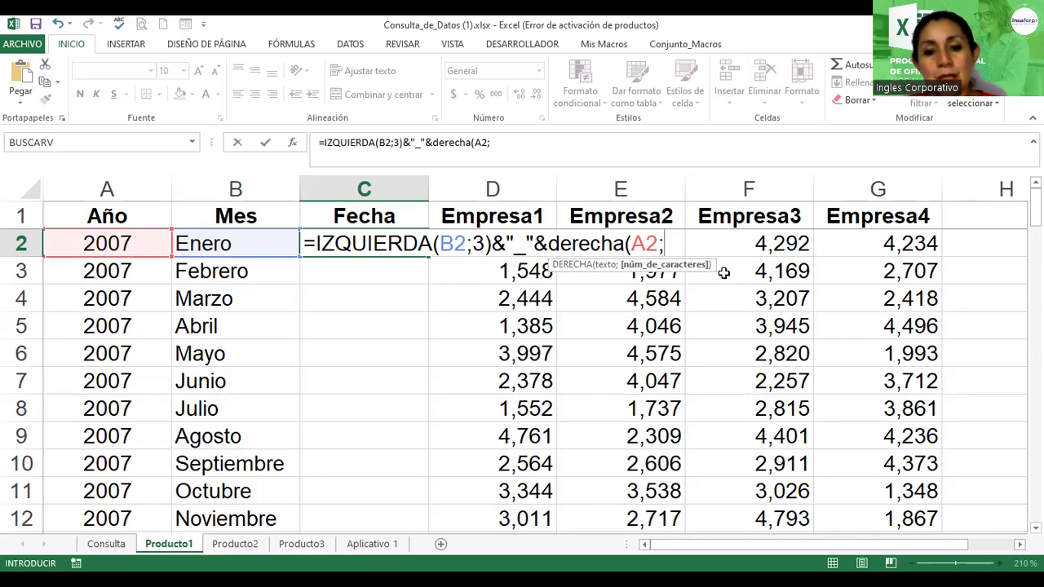
pyautogui.write('2)')
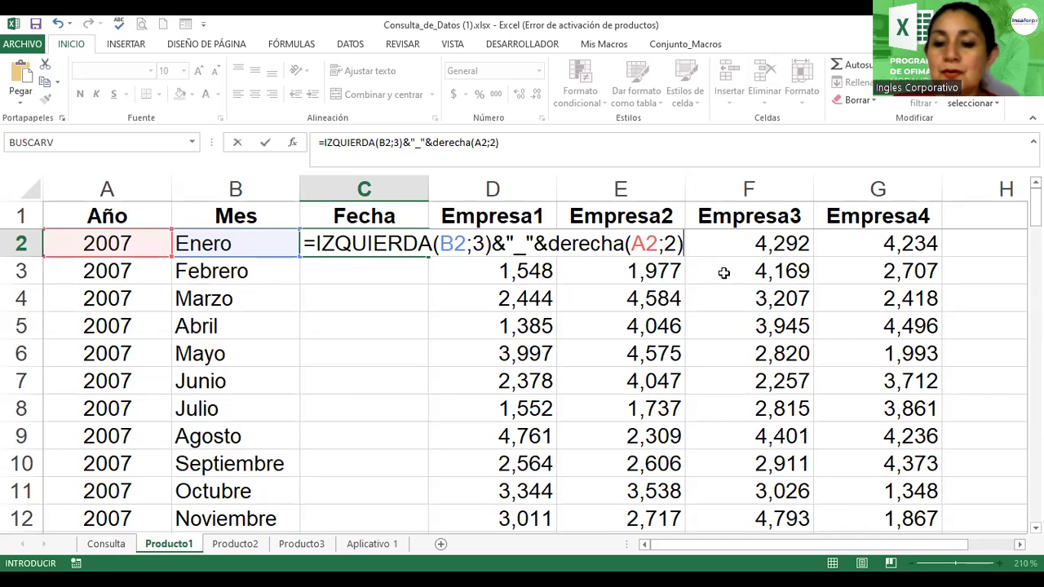
pyautogui.press('Return')
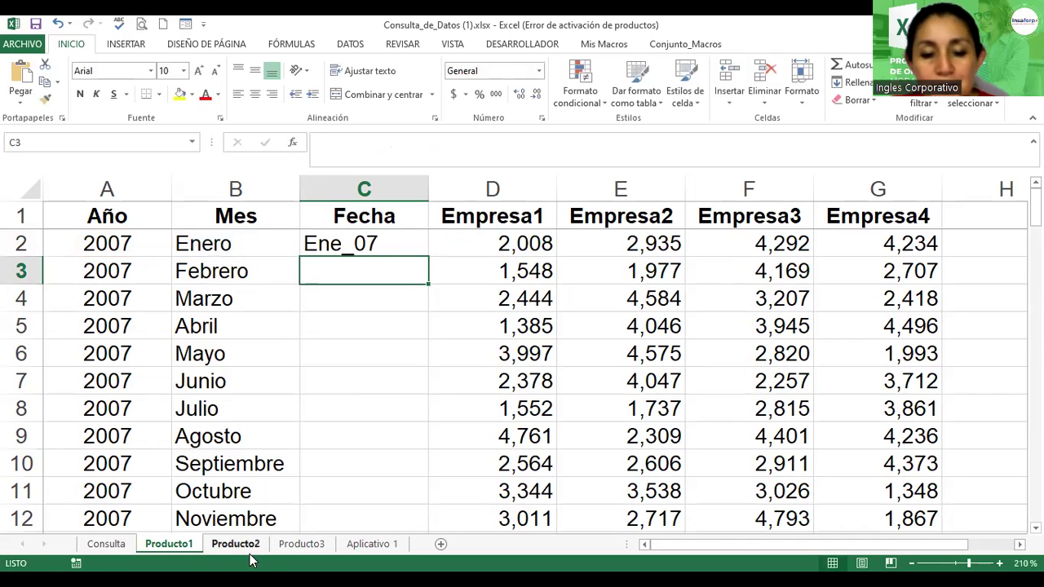
# - Compare the new Fecha value with the Producto3 sheet and review the formula in cell C2 of Producto1
pyautogui.click(300, 545)
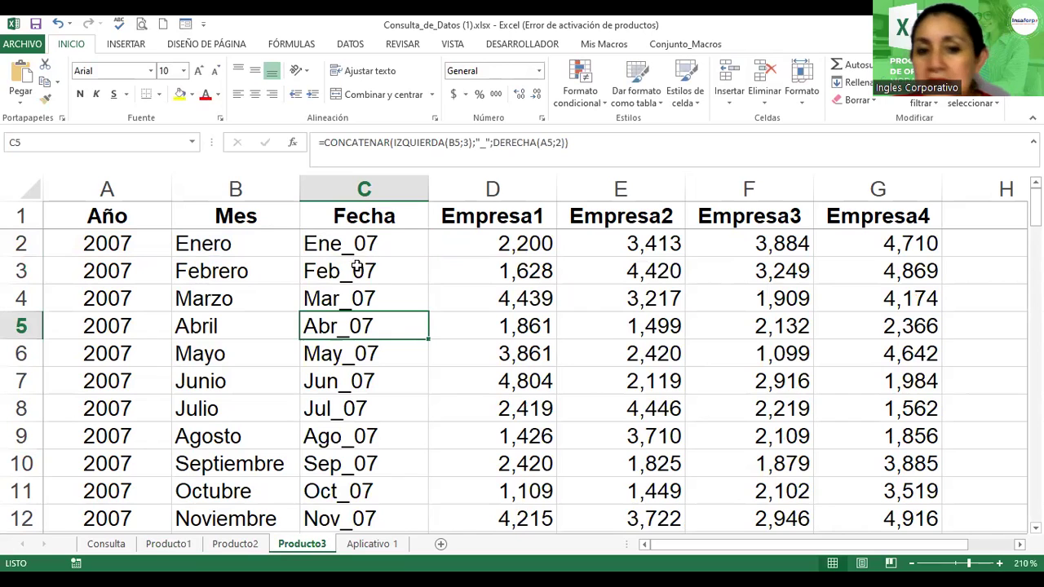
pyautogui.click(172, 545)
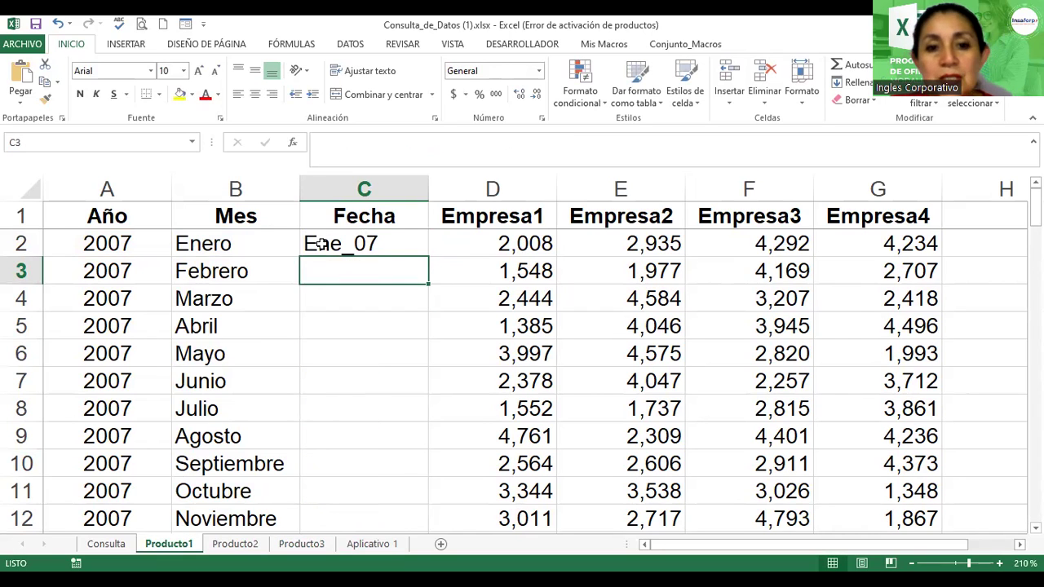
pyautogui.doubleClick(322, 245)
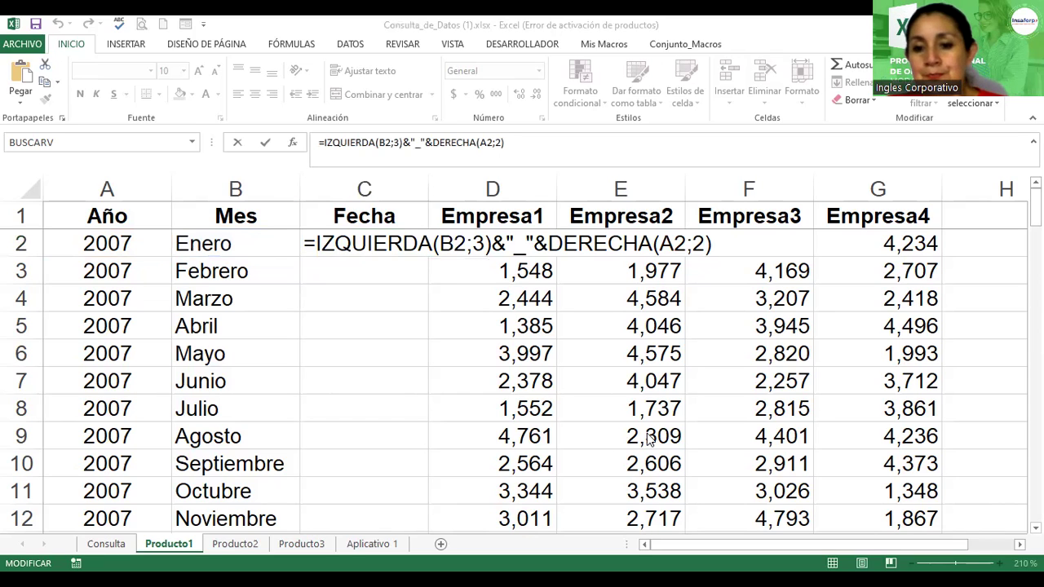
pyautogui.click(664, 538)
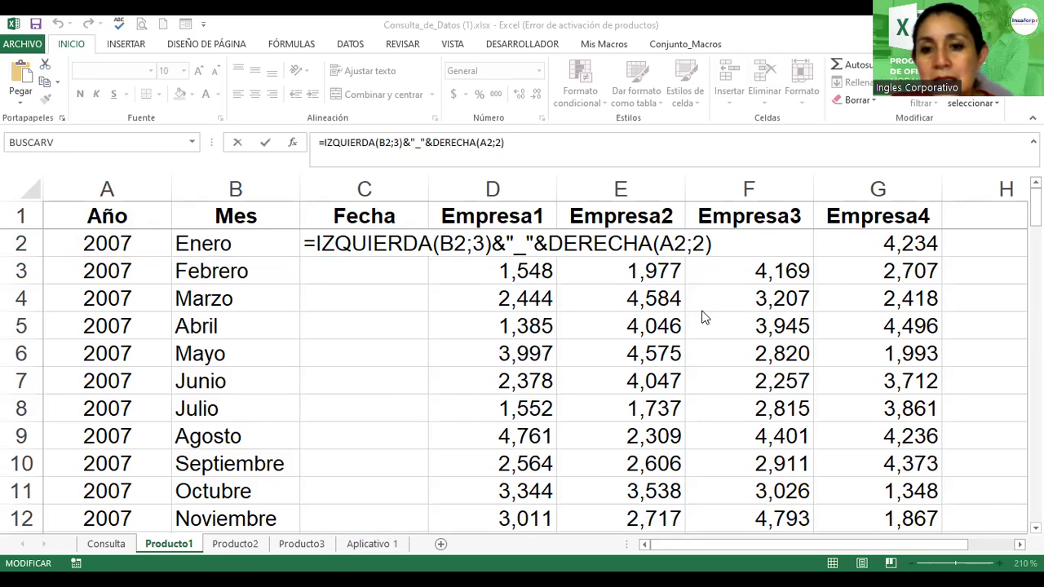
pyautogui.press('F2')
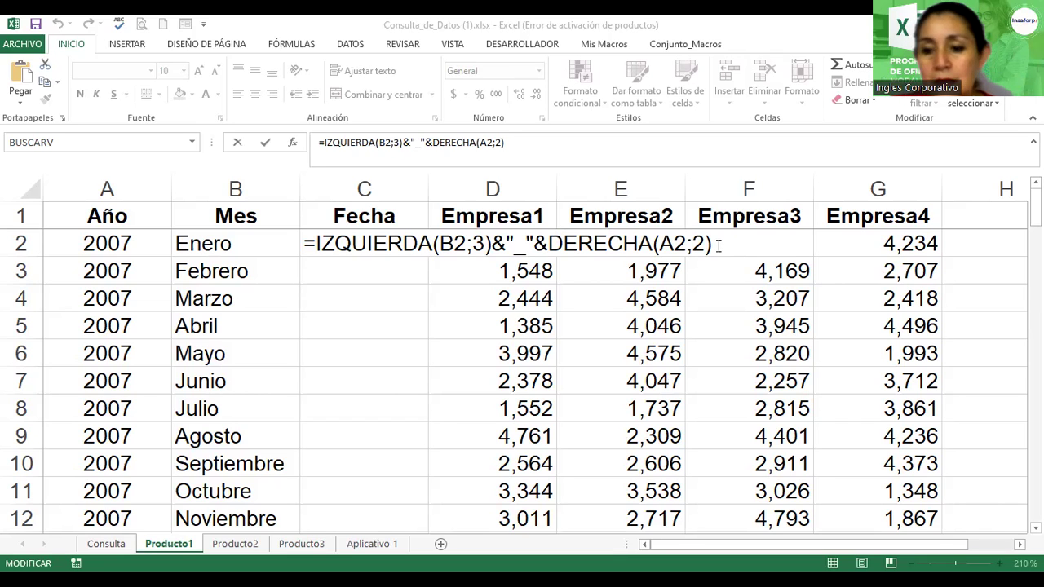
pyautogui.press('Return')
# - Fill the C2 formula down the whole Fecha column of Producto1, undoing the fill once and repeating it
pyautogui.click(393, 239)
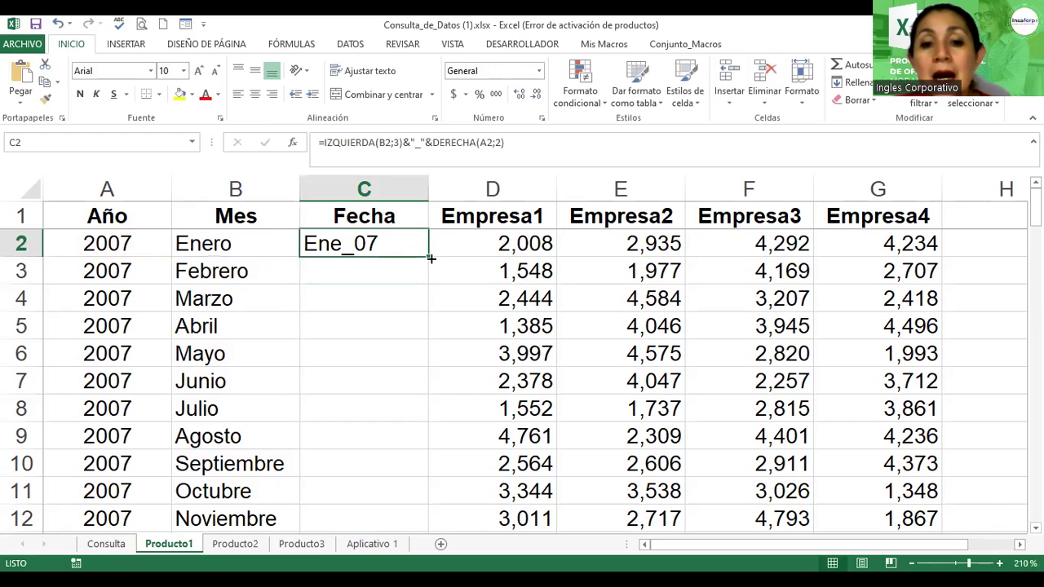
pyautogui.doubleClick(427, 257)
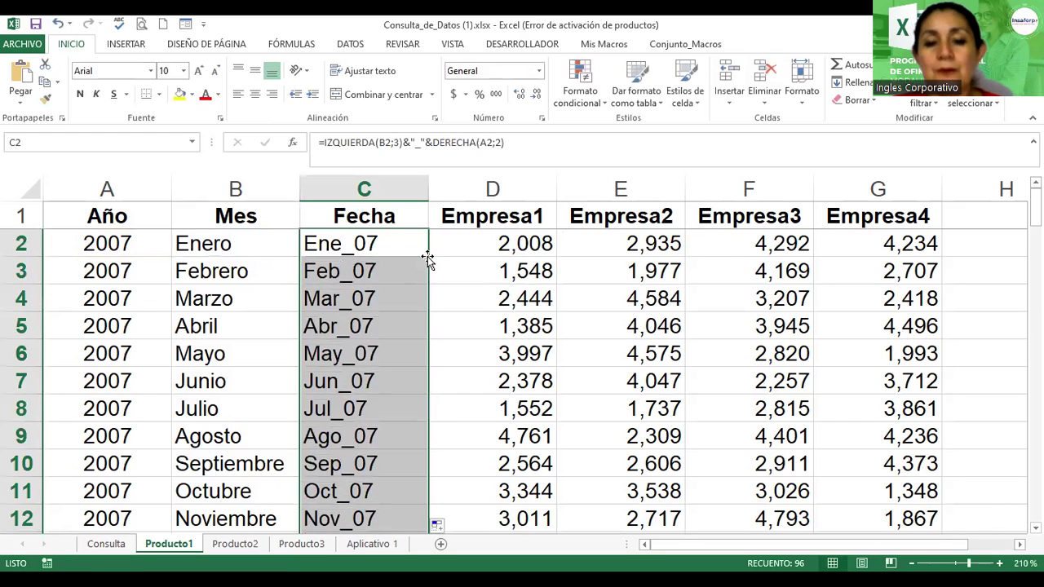
pyautogui.hotkey('ctrl', 'z')
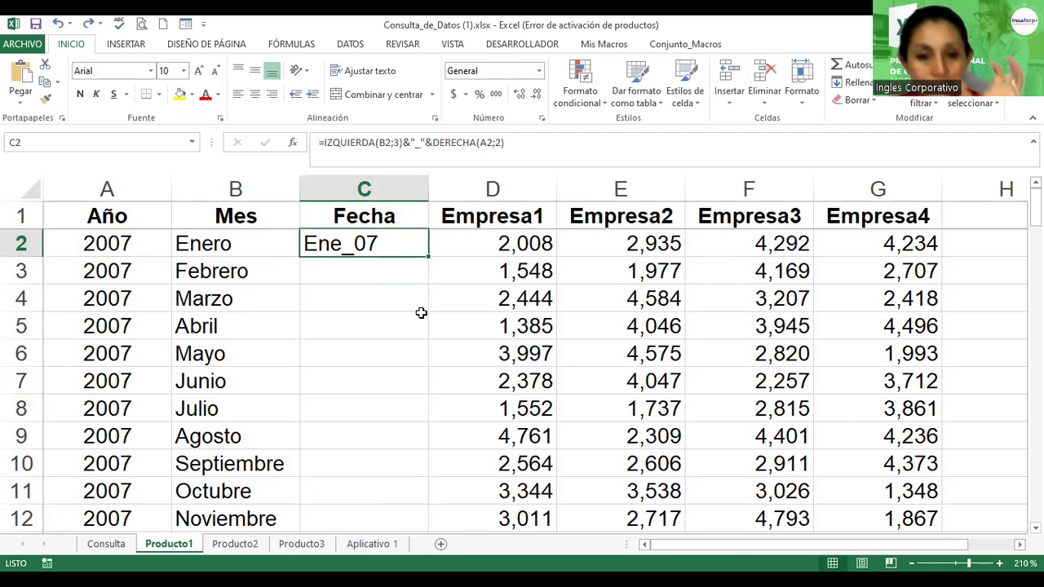
pyautogui.doubleClick(426, 257)
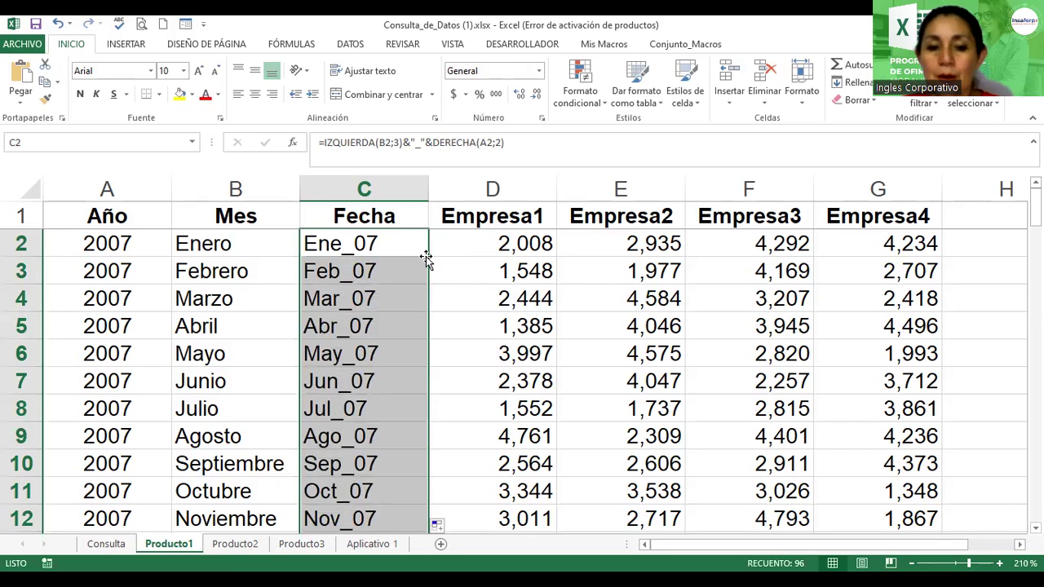
pyautogui.doubleClick(389, 246)
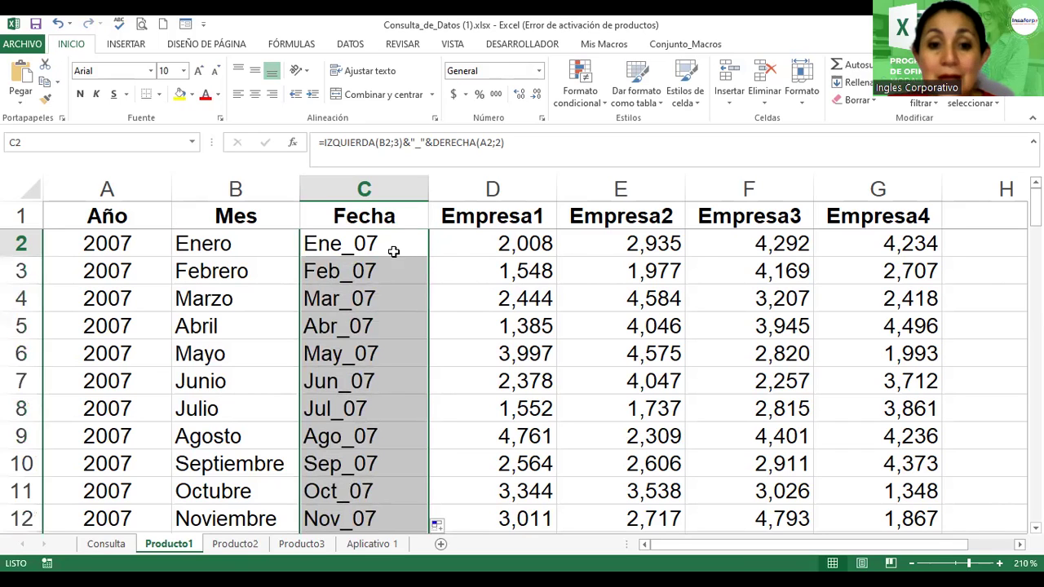
# - Start a formula in the first Fecha cell, C2, on the Producto2 sheet, with the sheet enlarged to 200%
pyautogui.click(241, 544)
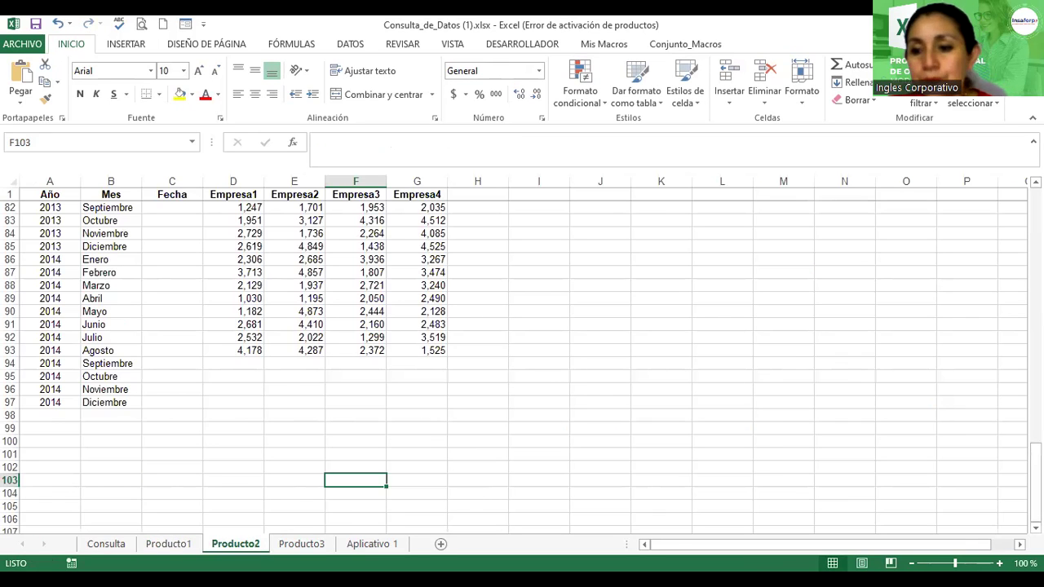
pyautogui.scroll(20, 249, 237)
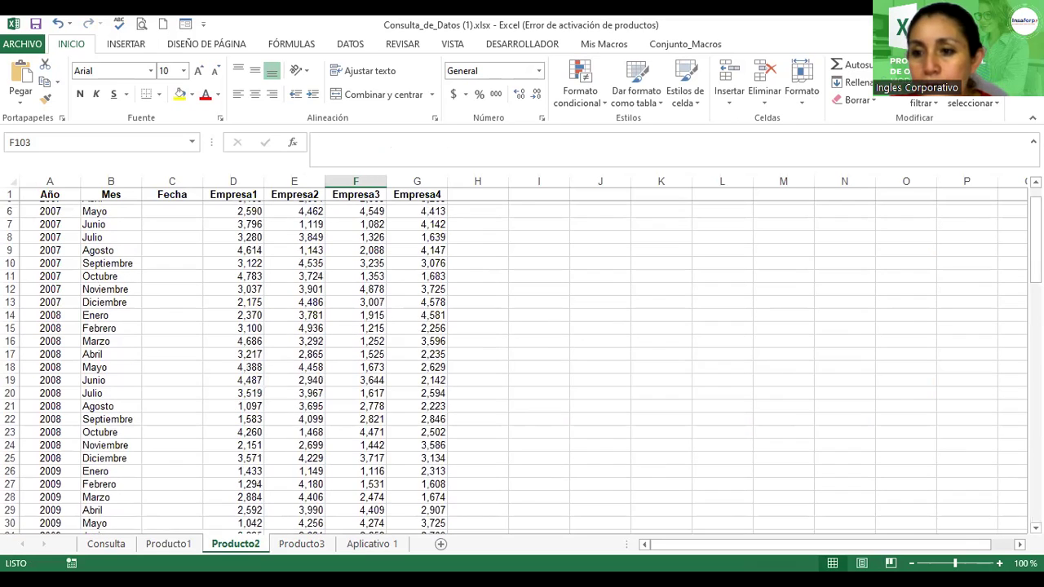
pyautogui.click(173, 209)
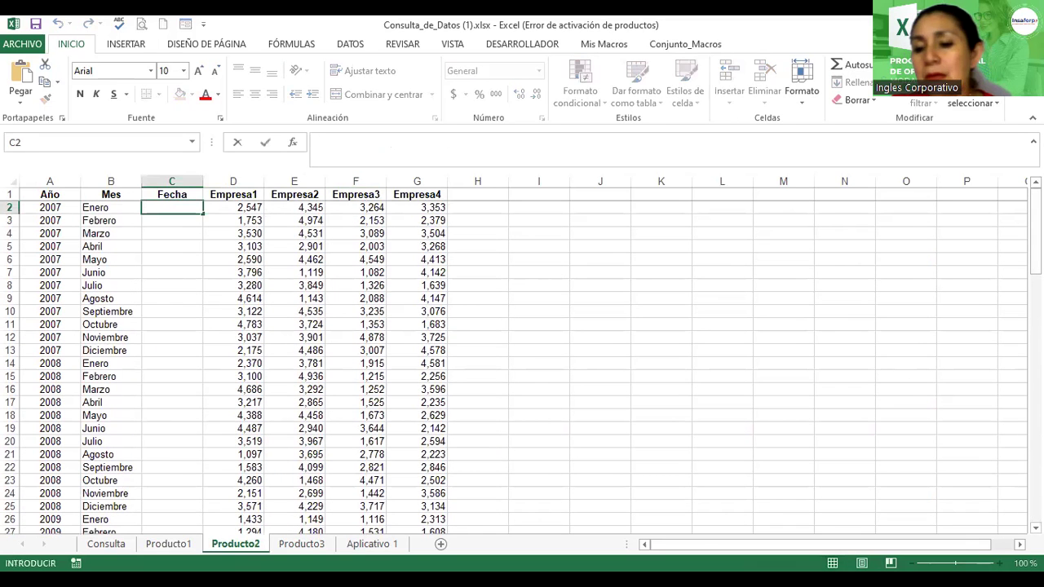
pyautogui.click(585, 311)
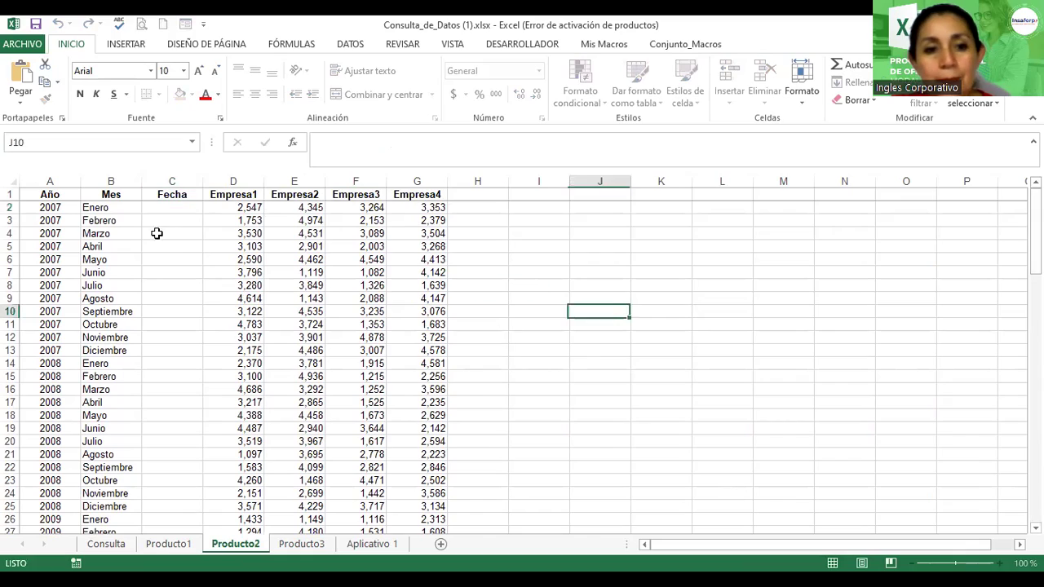
pyautogui.press('Escape')
pyautogui.click(963, 563)
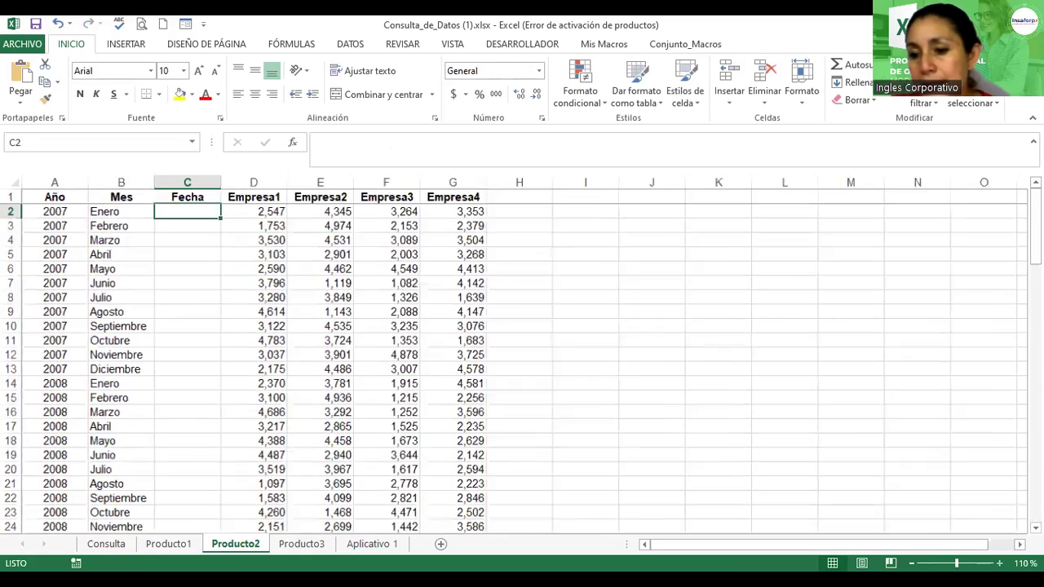
pyautogui.scroll(3, 502, 355)
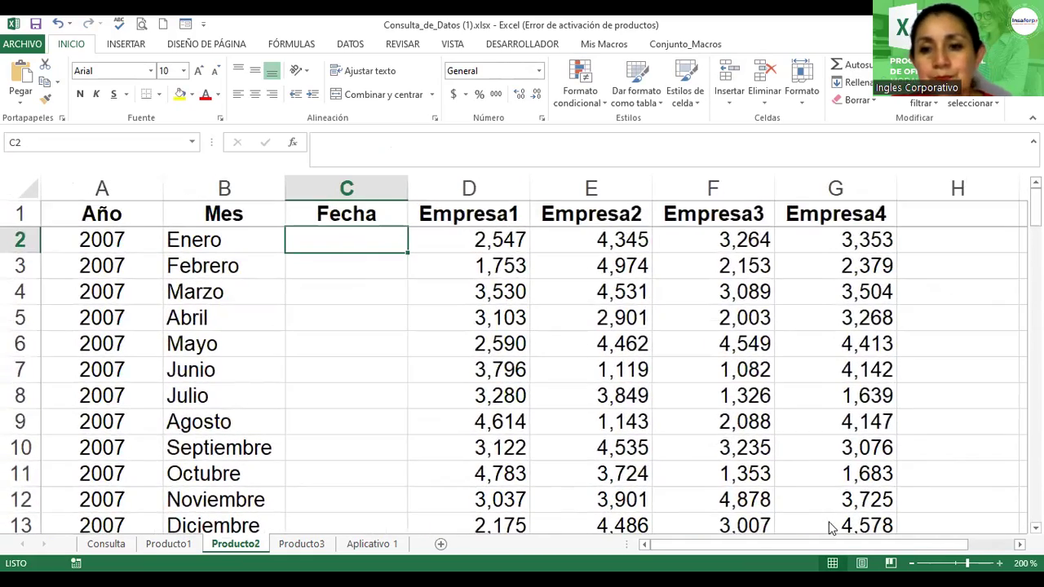
pyautogui.write('=')
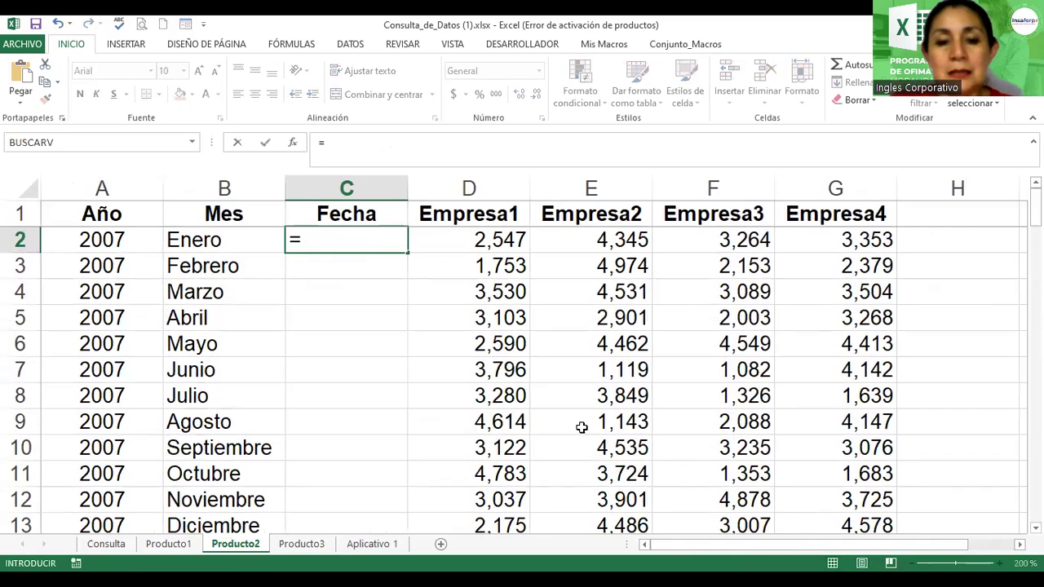
pyautogui.write('izquier')
pyautogui.press('BackSpace')
pyautogui.press('BackSpace')
pyautogui.press('BackSpace')
pyautogui.press('BackSpace')
pyautogui.press('BackSpace')
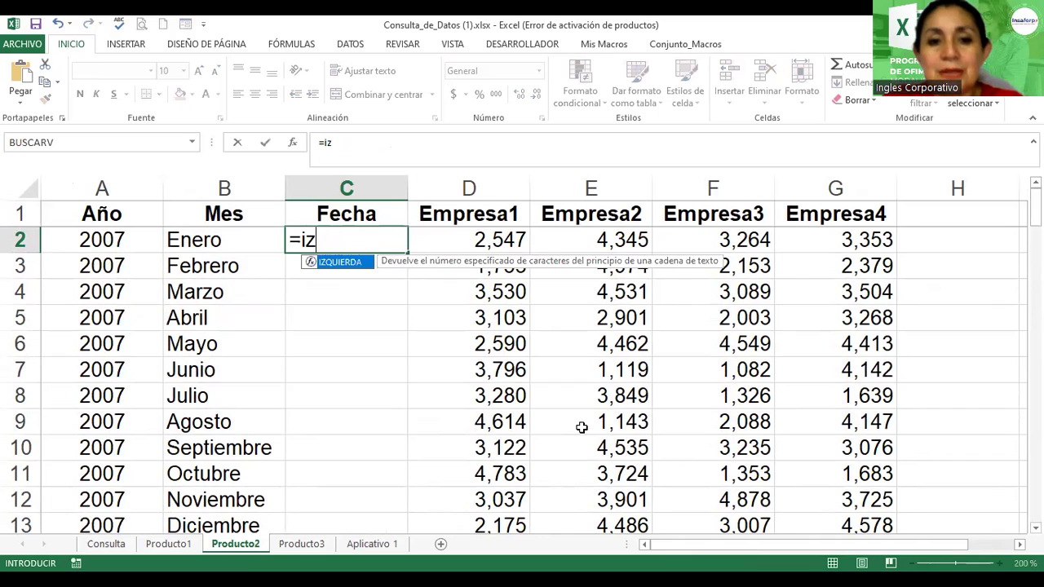
pyautogui.press('BackSpace')
pyautogui.press('BackSpace')
# - Begin the C2 formula on Producto2 with CONCATENAR, taking the month's first three letters with IZQUIERDA(B2;3) as its first text
pyautogui.write('cont')
pyautogui.press('BackSpace')
pyautogui.write('c')
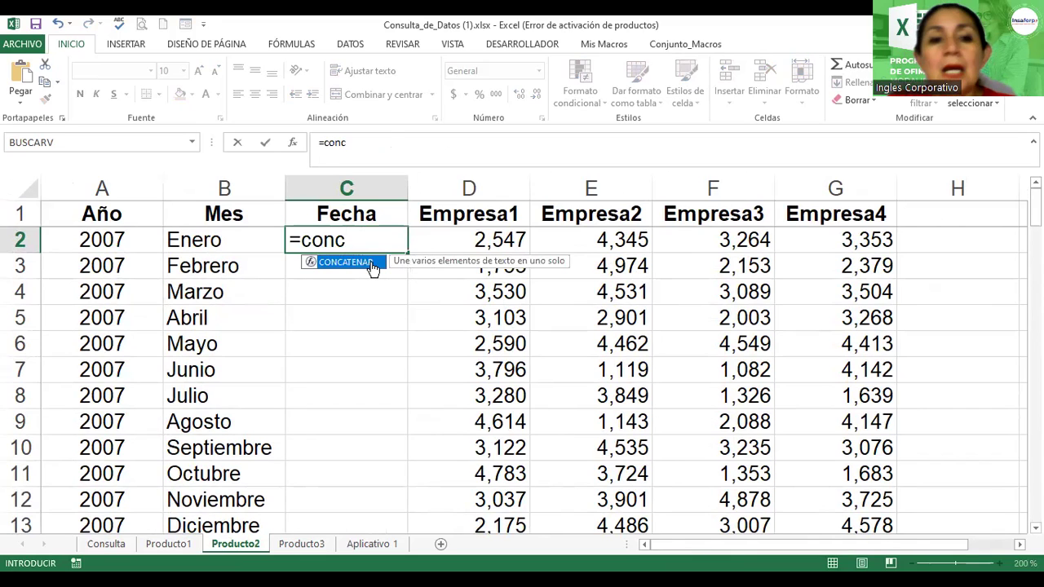
pyautogui.press('Tab')
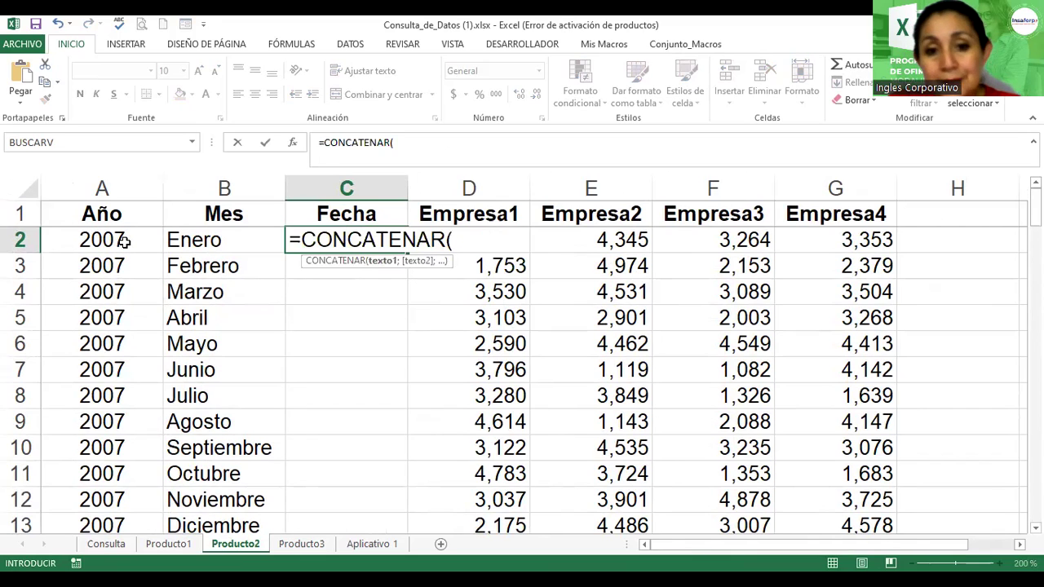
pyautogui.write('izquie')
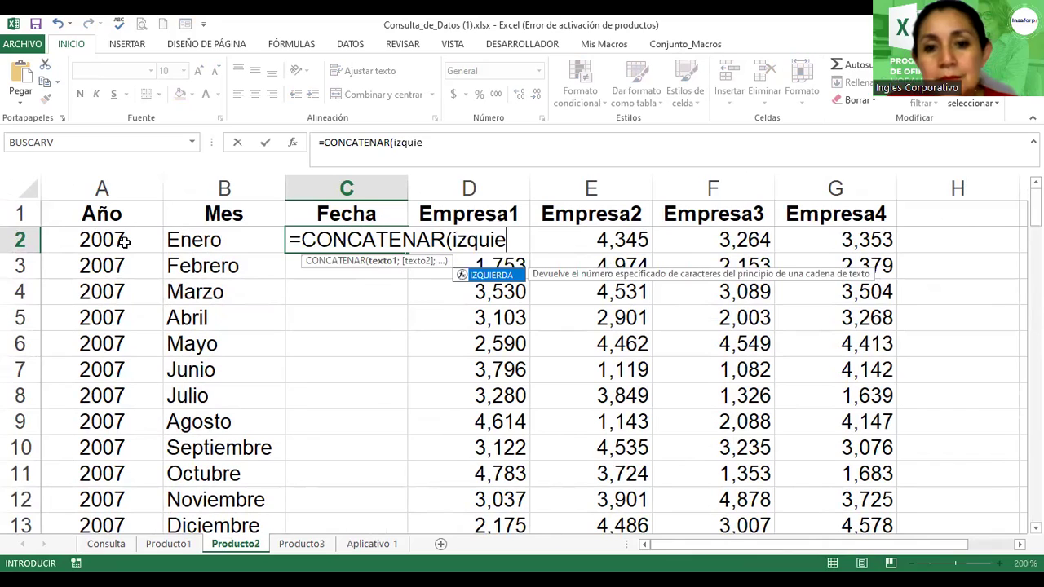
pyautogui.write('rda(')
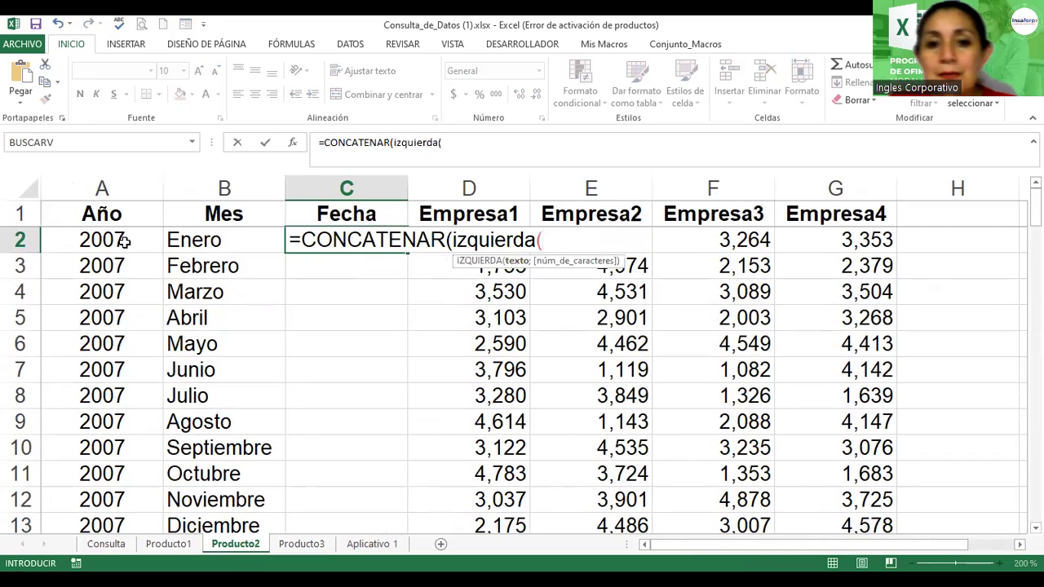
pyautogui.click(186, 242)
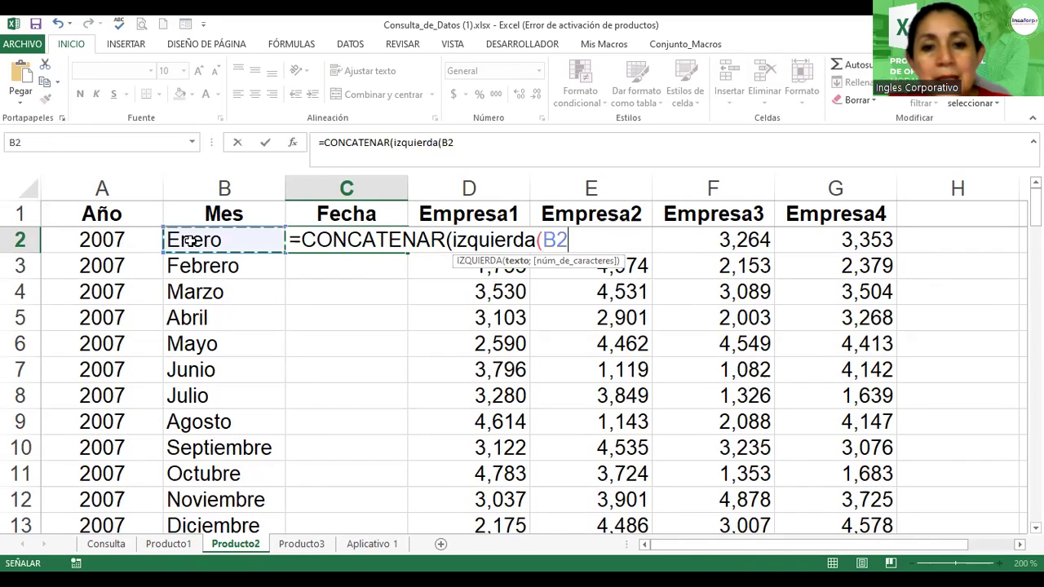
pyautogui.write(';')
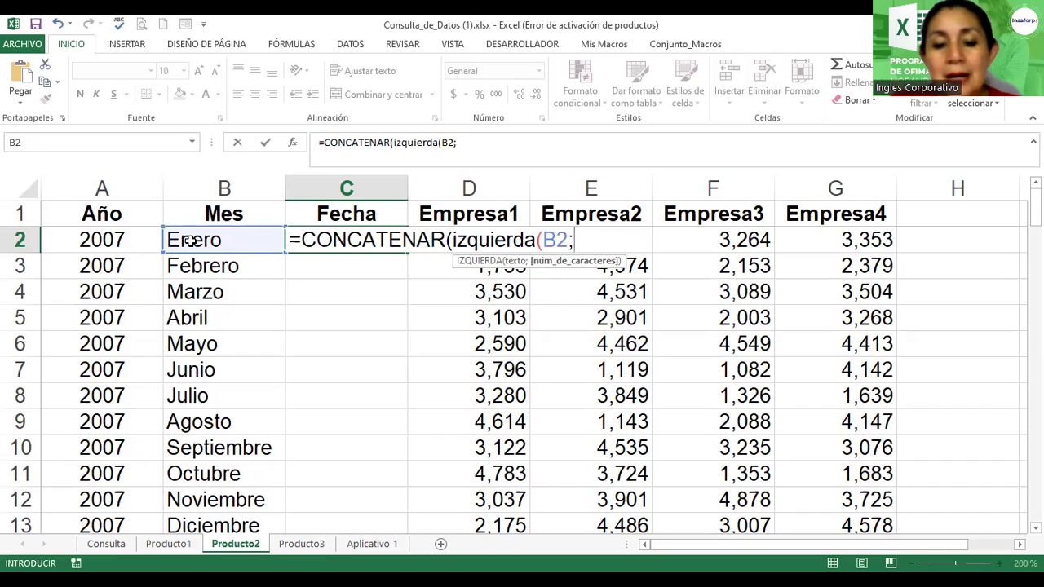
pyautogui.write('3)')
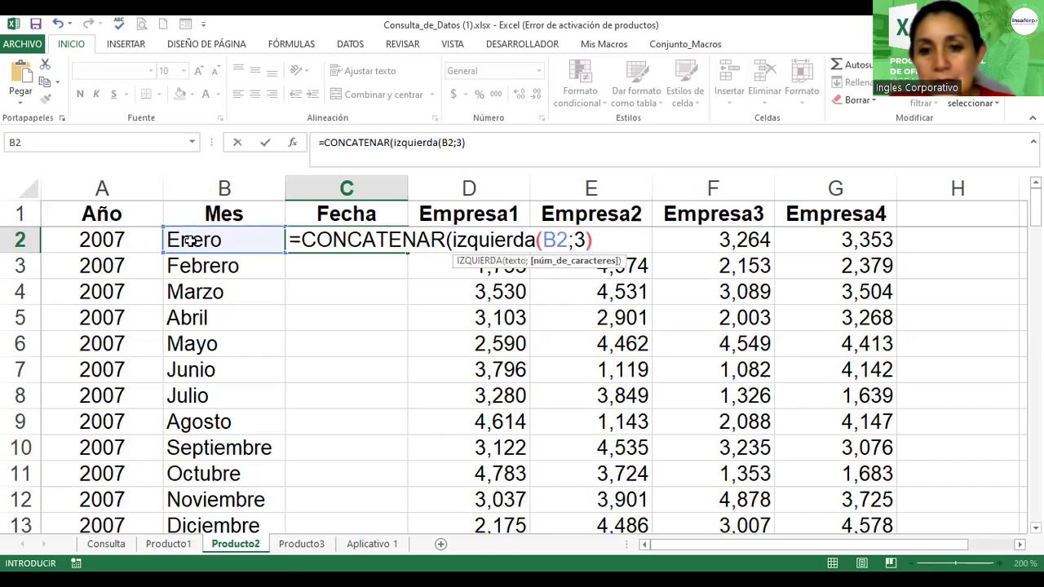
# - Continue the C2 formula with the underscore text "_" and the year's last two digits, DERECHA(A2;2)
pyautogui.write('"_')
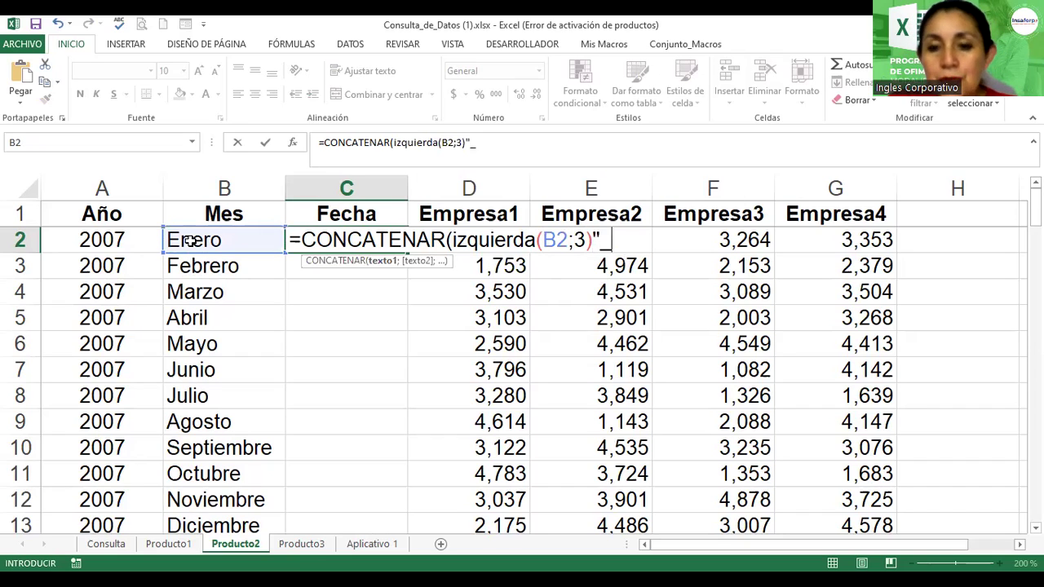
pyautogui.write('"iz')
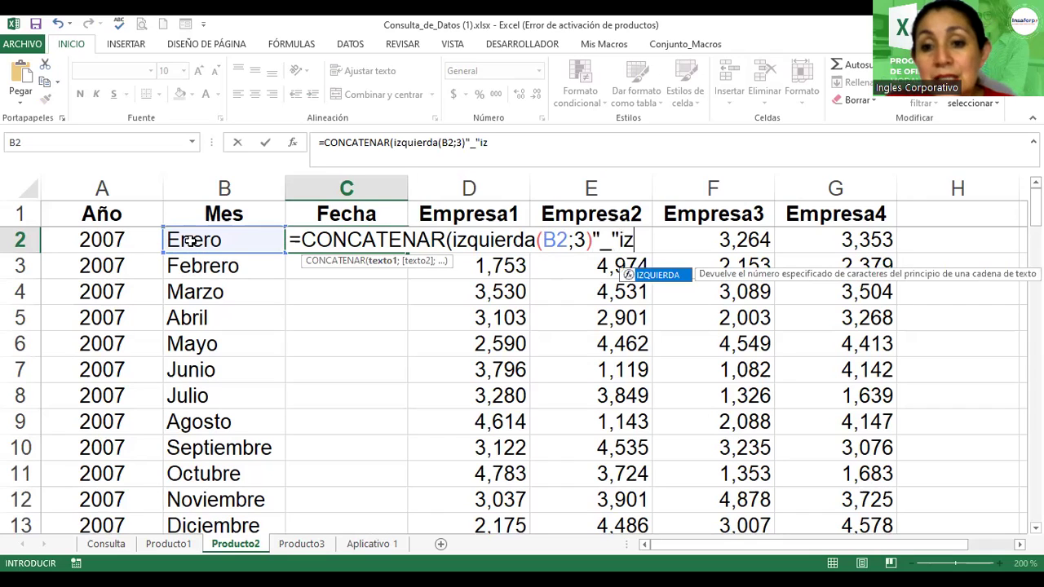
pyautogui.press('BackSpace')
pyautogui.press('BackSpace')
pyautogui.write('derecha')
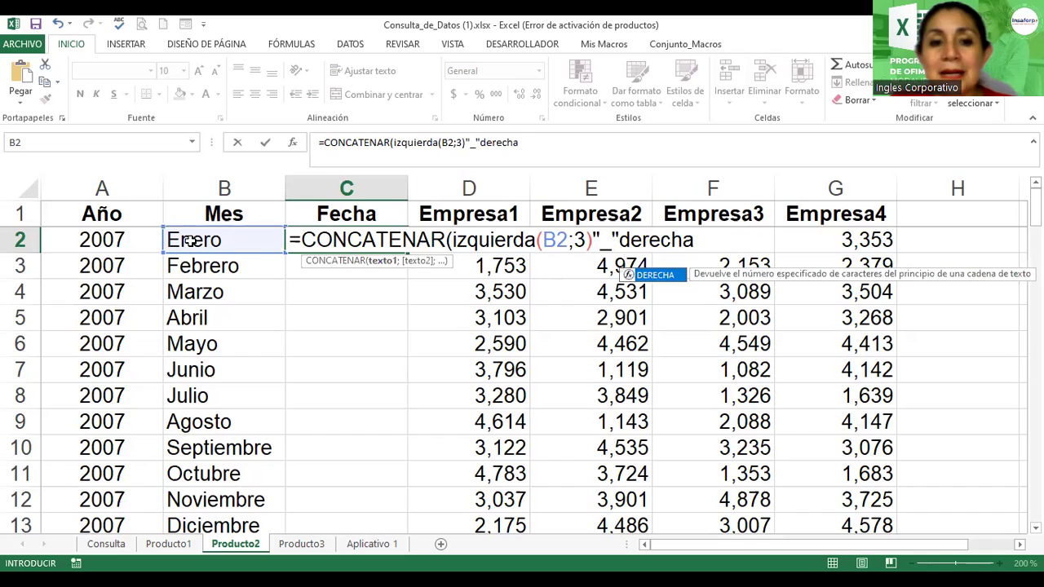
pyautogui.write('(')
pyautogui.click(86, 238)
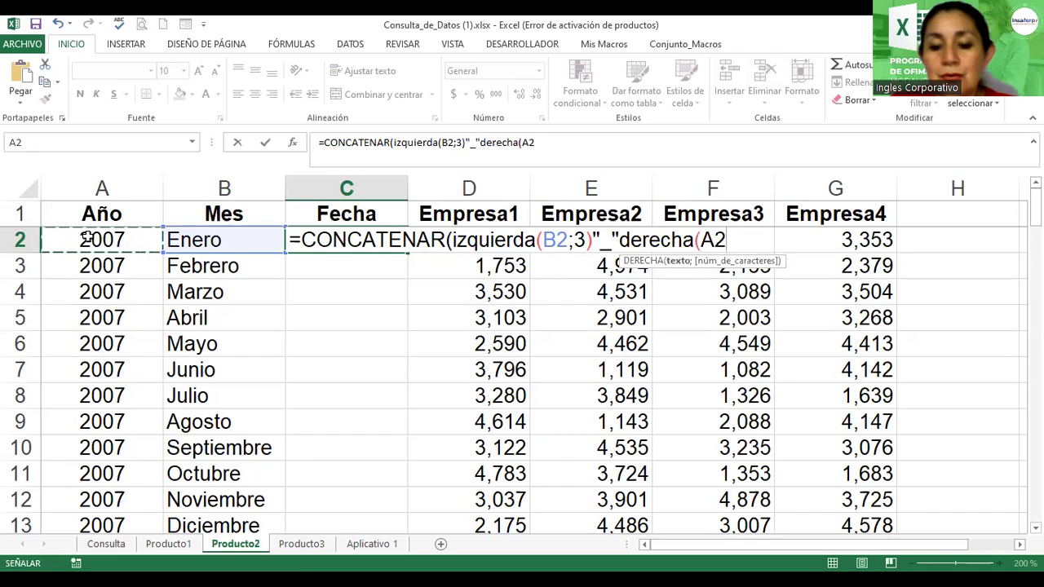
pyautogui.write(';')
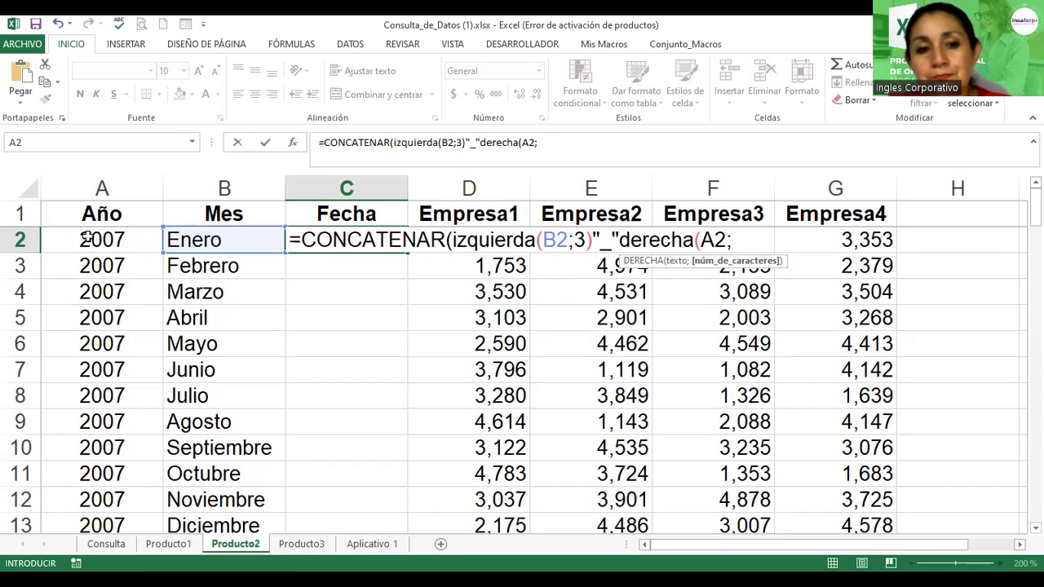
pyautogui.write('2')
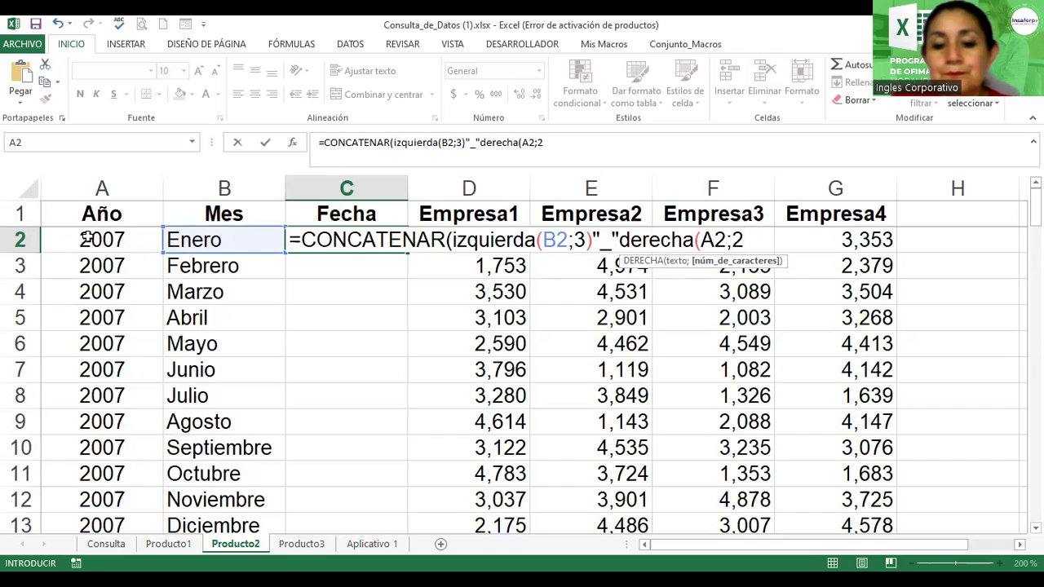
pyautogui.write(')')
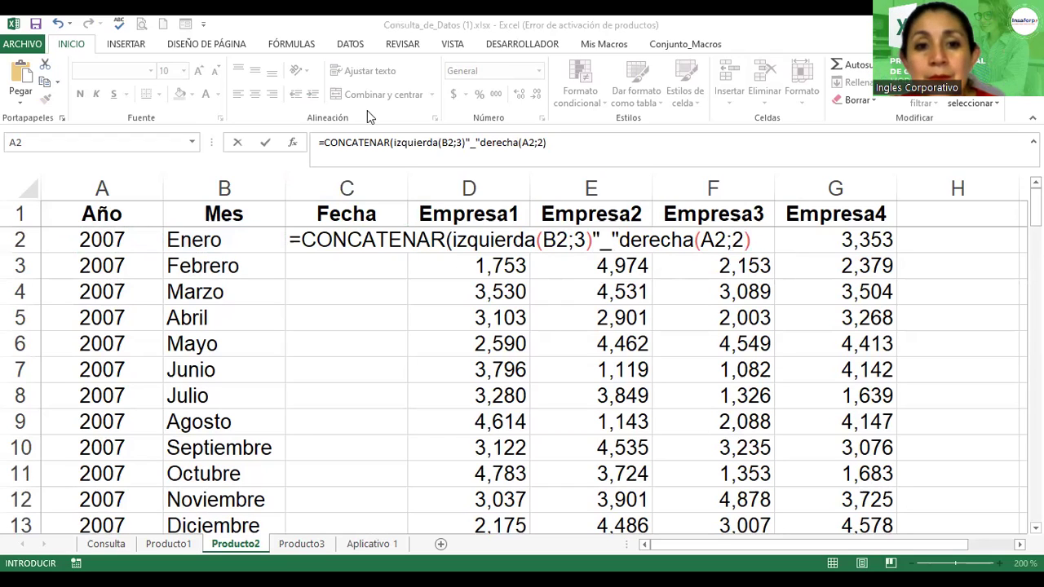
# - Separate the arguments with semicolons and enter the completed formula in C2: =CONCATENAR(IZQUIERDA(B2;3);"_";DERECHA(A2;2))
pyautogui.click(753, 237)
pyautogui.press('Return')
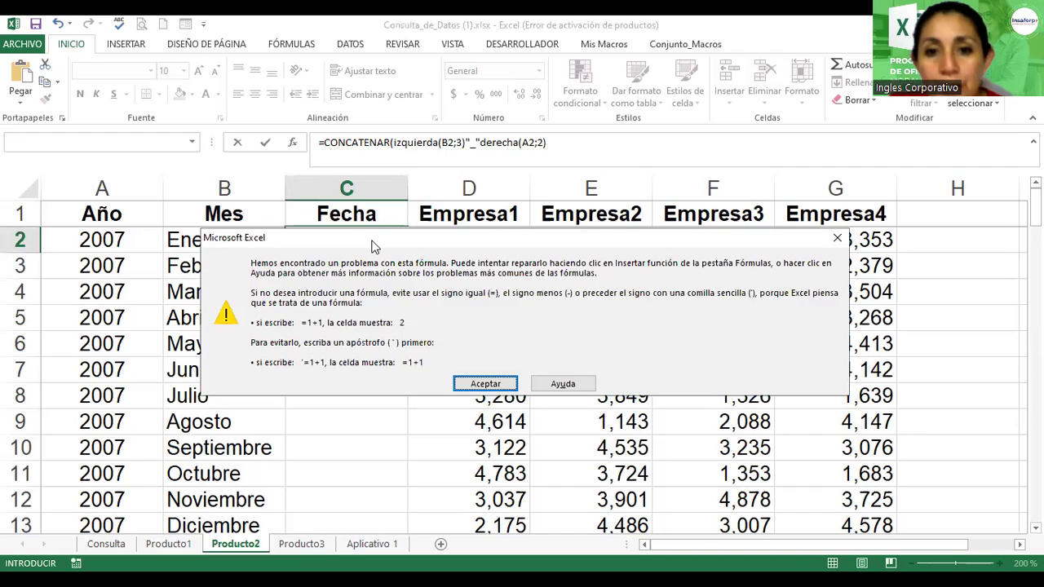
pyautogui.click(495, 385)
pyautogui.click(593, 240)
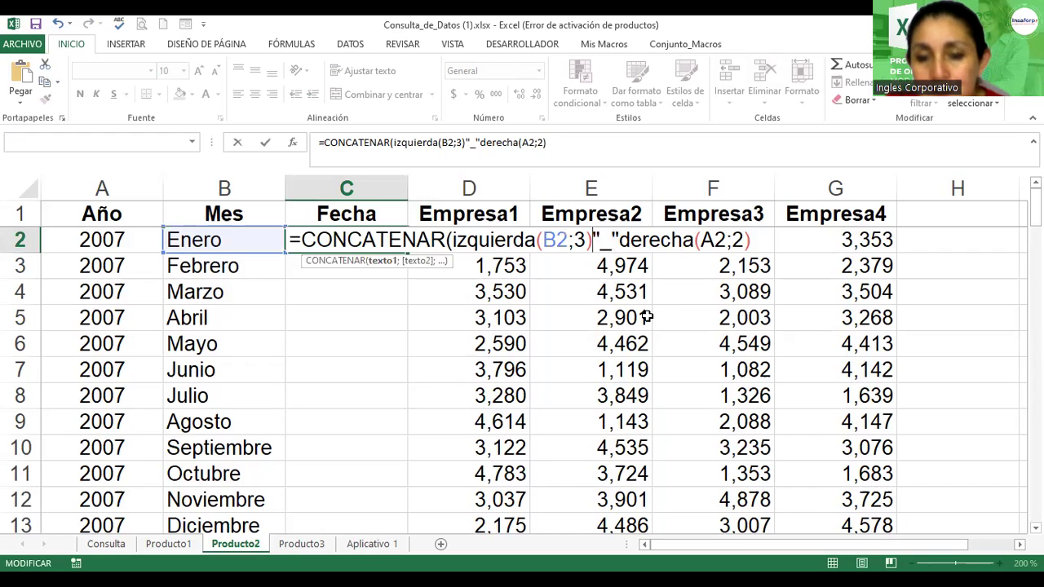
pyautogui.write(';')
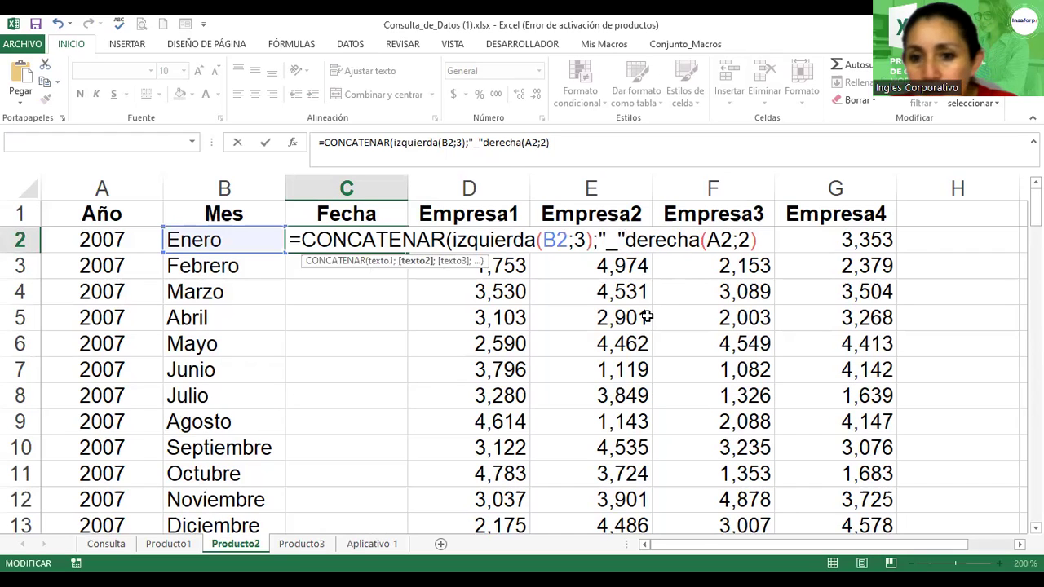
pyautogui.press('Right')
pyautogui.press('Right')
pyautogui.press('Right')
pyautogui.write(';3)')
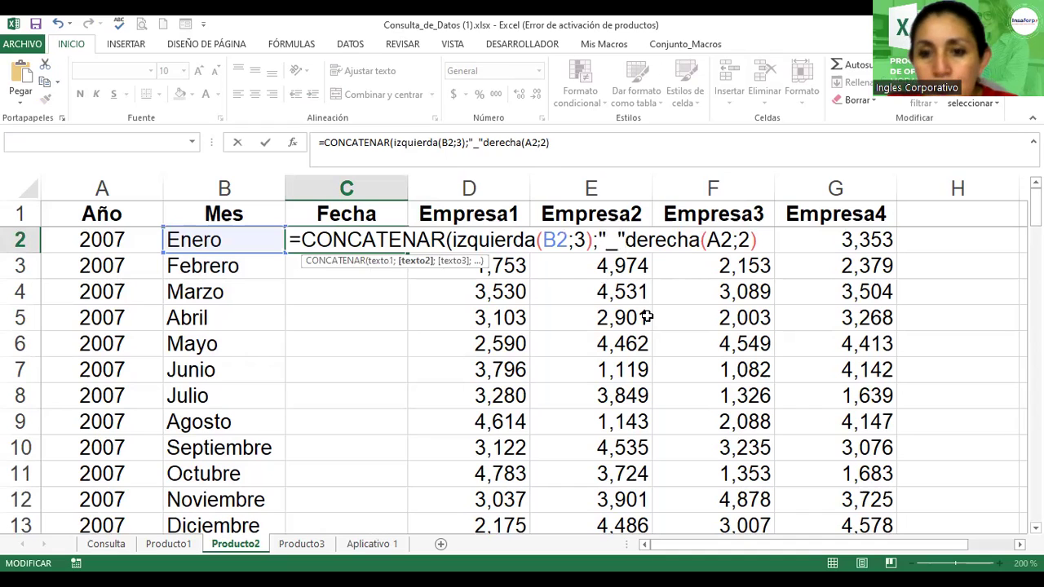
pyautogui.write(';')
pyautogui.press('Return')
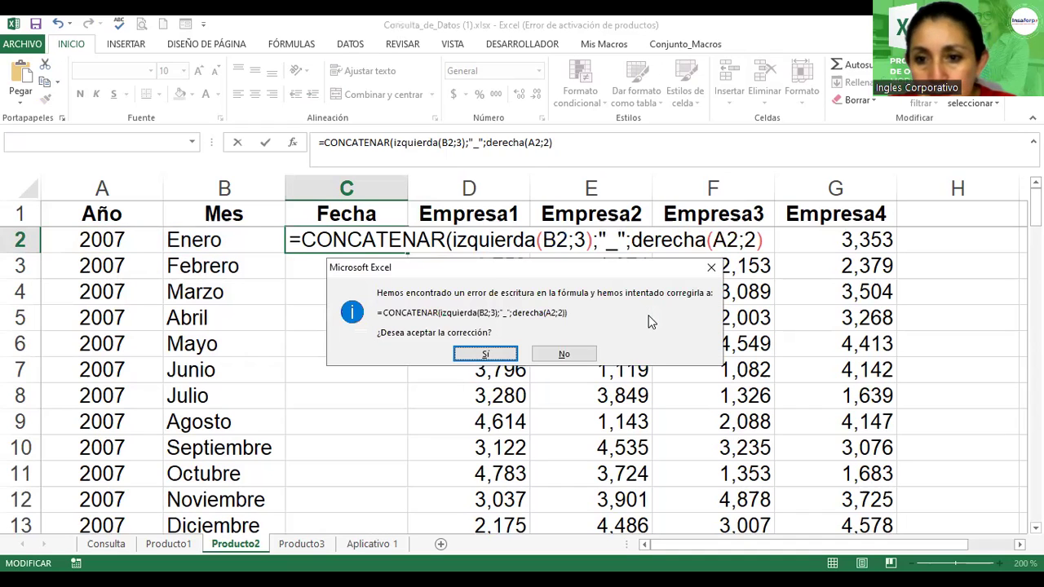
pyautogui.press('Return')
pyautogui.press('Up')
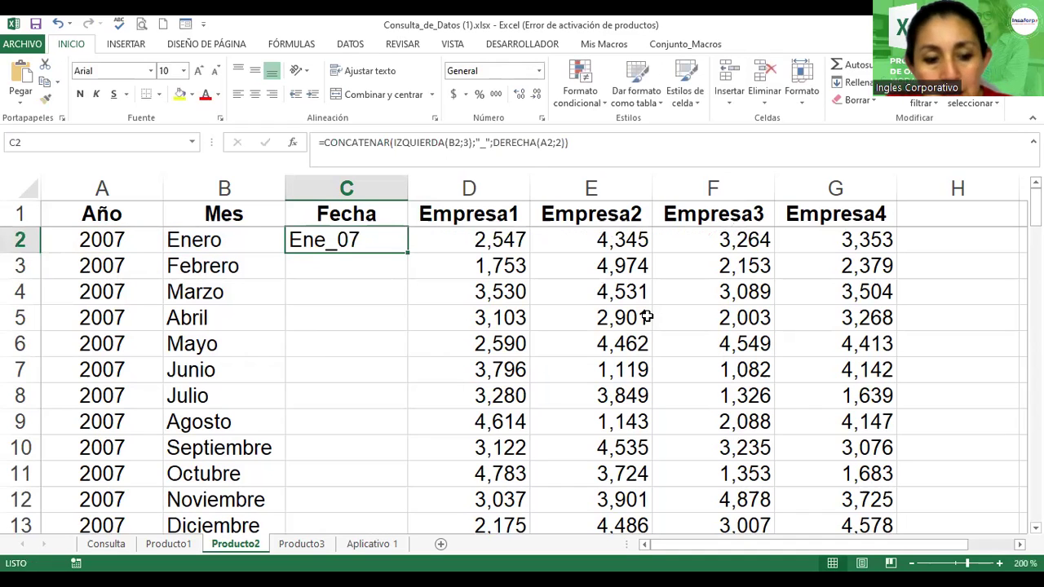
# - Review the CONCATENAR formula in C2 and fill it down the whole Fecha column of Producto2
pyautogui.press('F2')
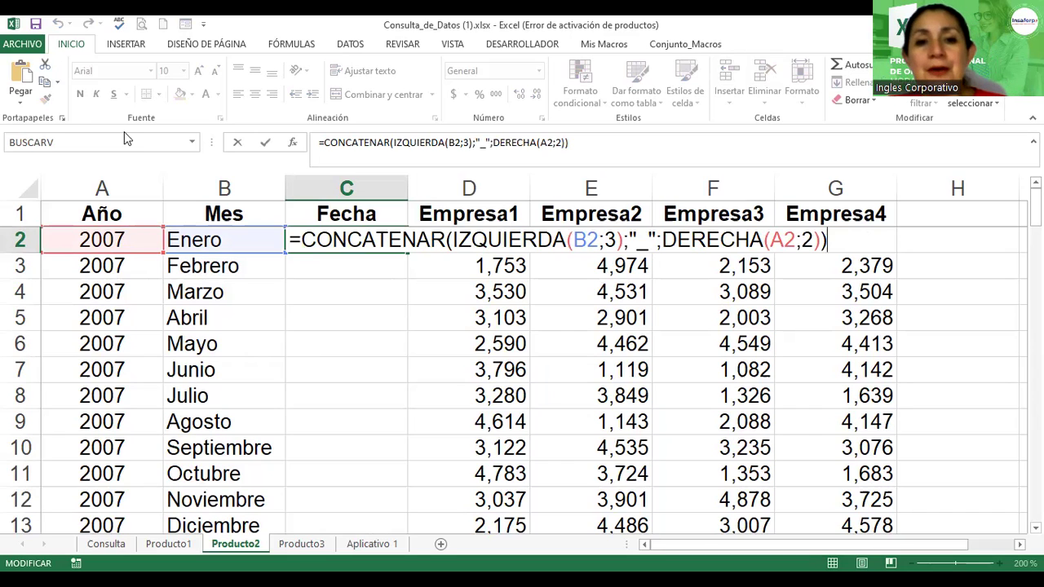
pyautogui.press('Return')
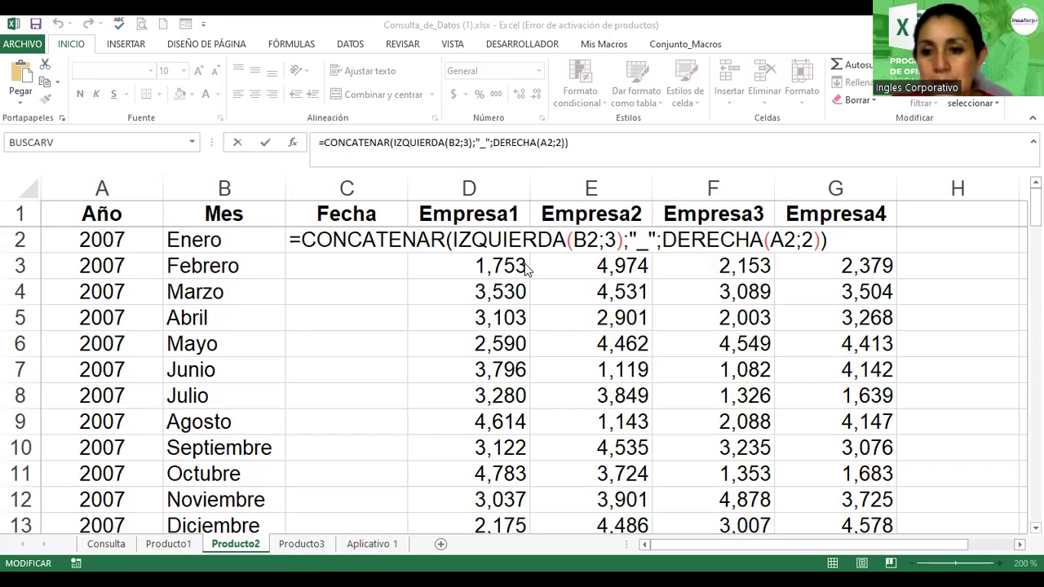
pyautogui.click(830, 240)
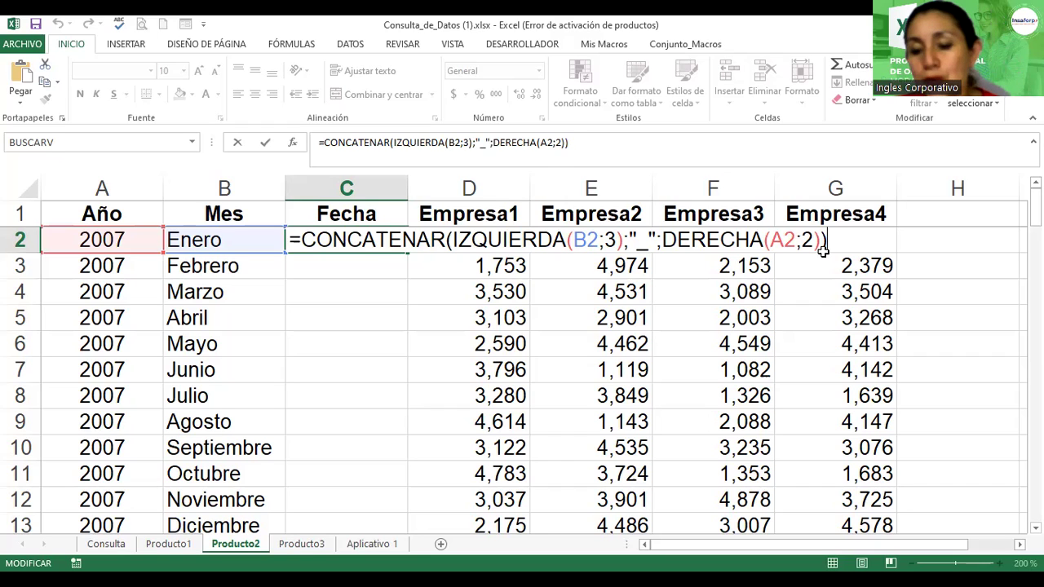
pyautogui.press('Return')
pyautogui.click(384, 243)
pyautogui.doubleClick(406, 255)
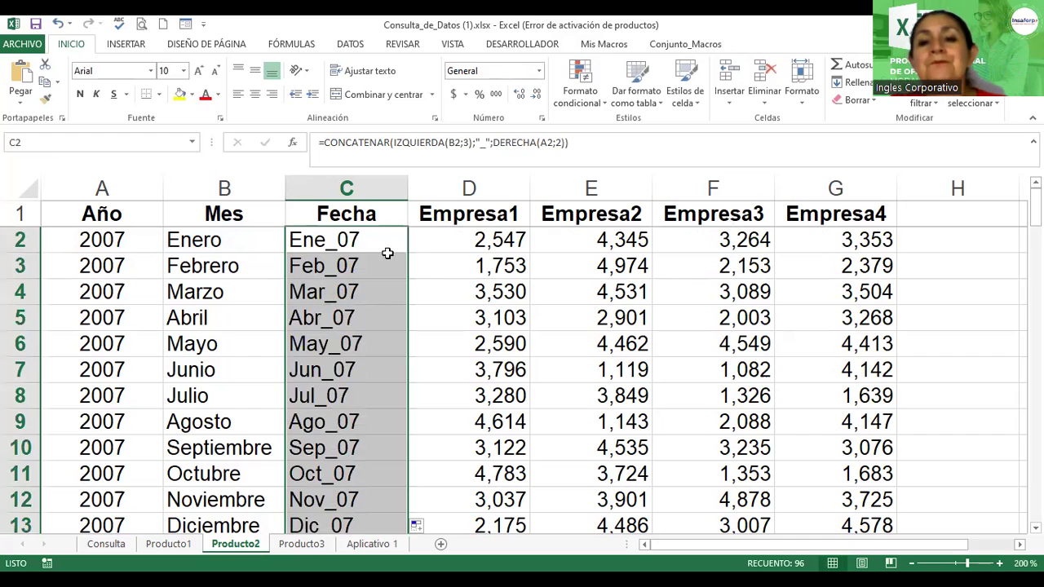
pyautogui.doubleClick(359, 232)
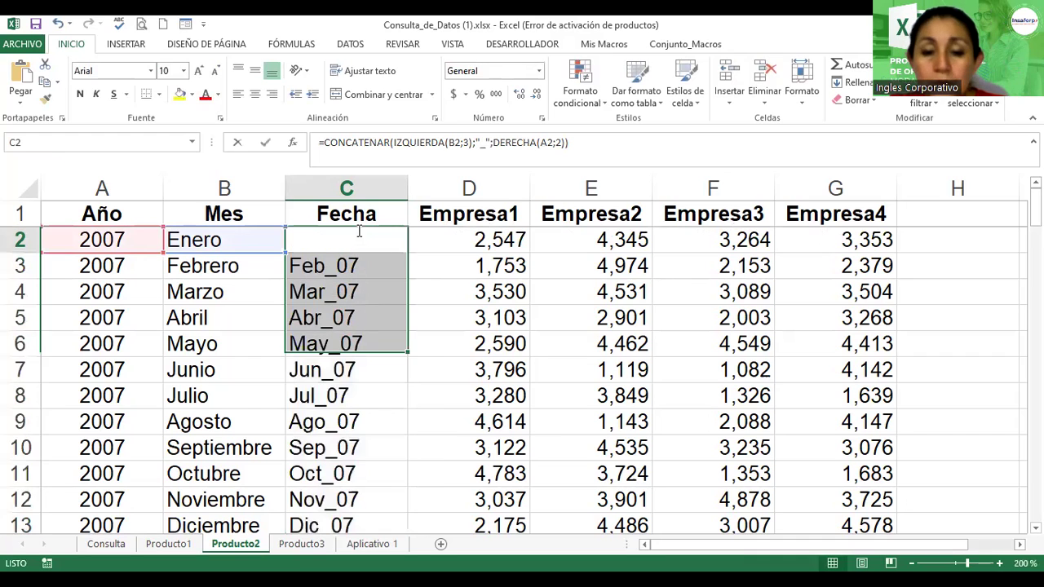
pyautogui.click(845, 249)
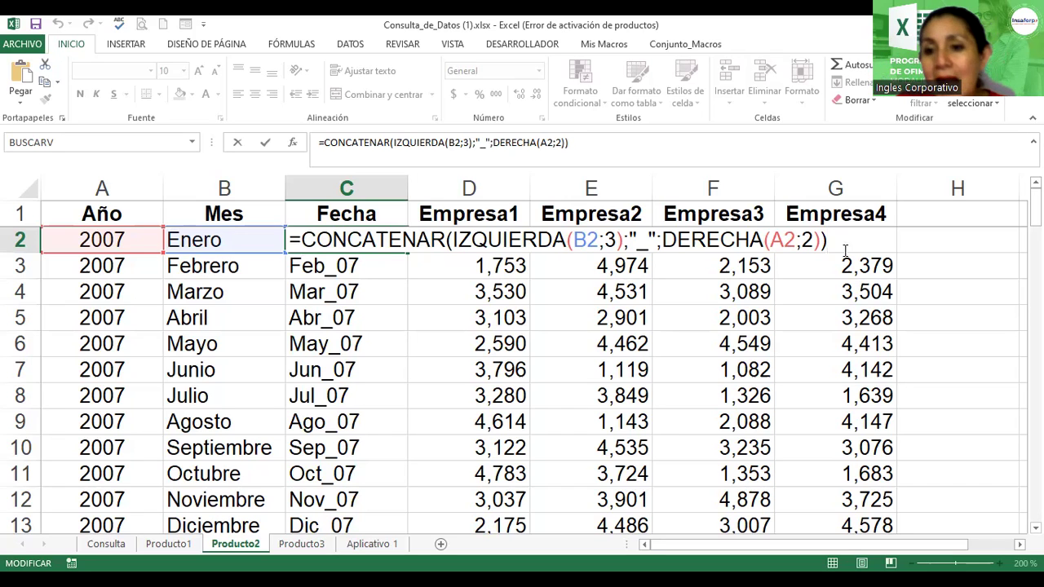
pyautogui.write('izqu')
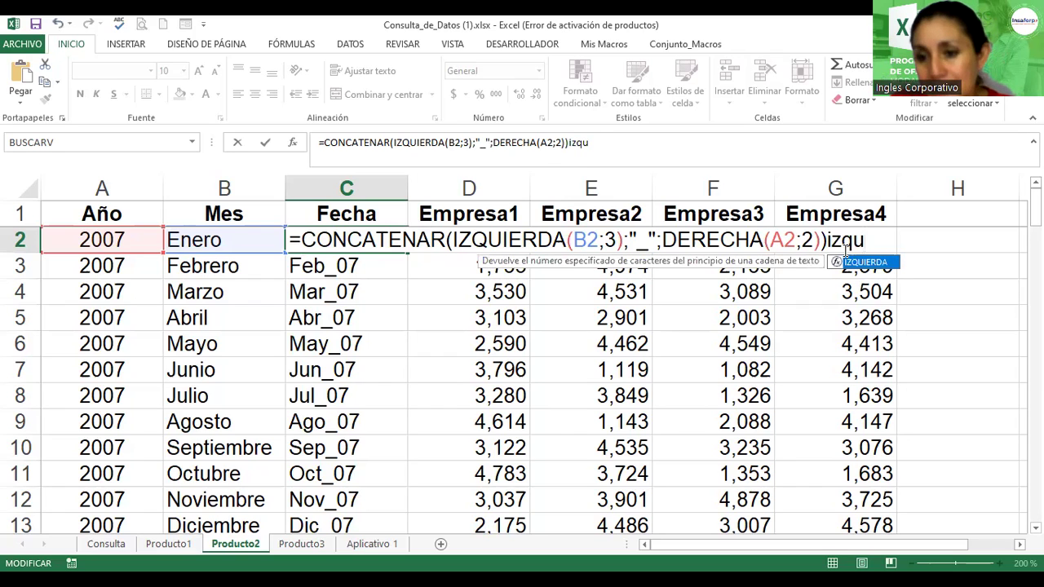
pyautogui.write('ierda')
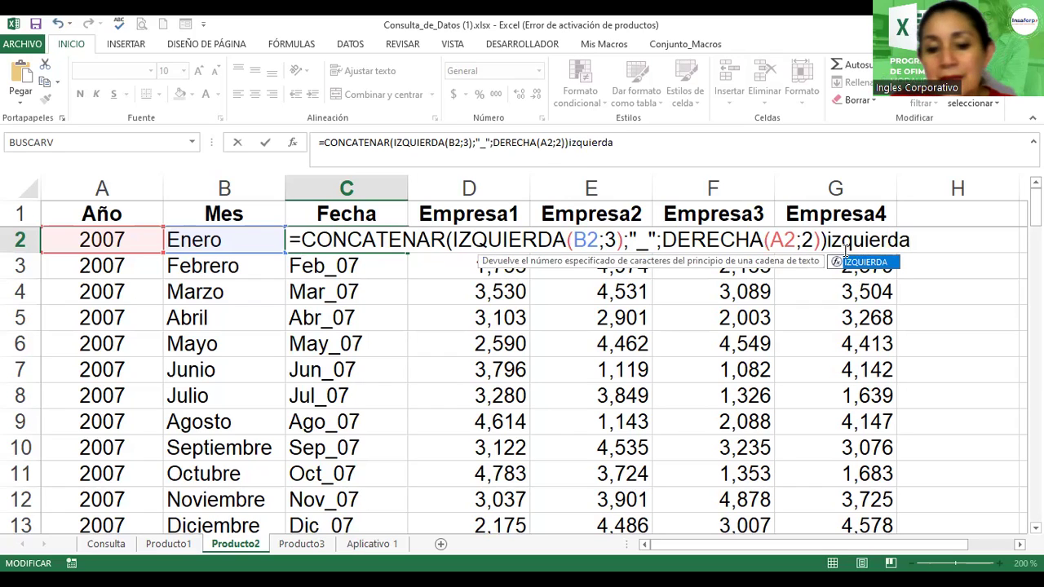
pyautogui.write('(')
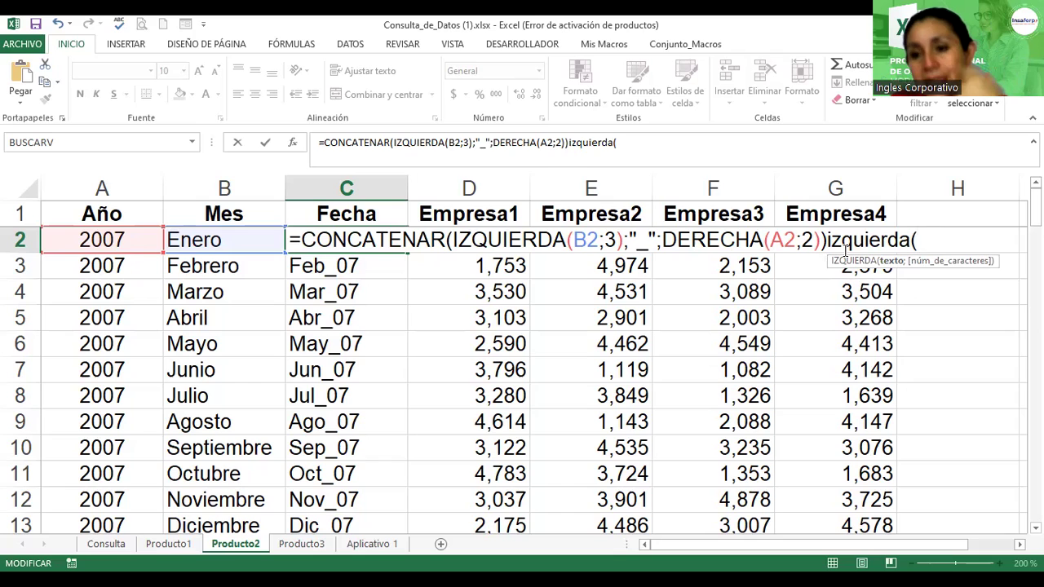
pyautogui.press('BackSpace')
pyautogui.press('BackSpace')
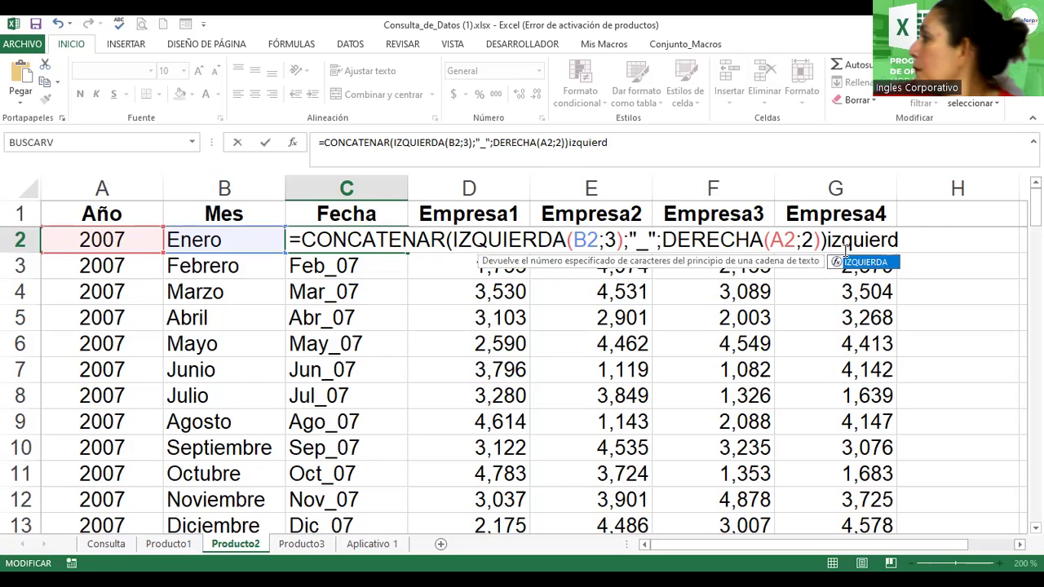
pyautogui.press('BackSpace')
pyautogui.press('BackSpace')
pyautogui.press('BackSpace')
pyautogui.press('BackSpace')
pyautogui.press('BackSpace')
pyautogui.press('BackSpace')
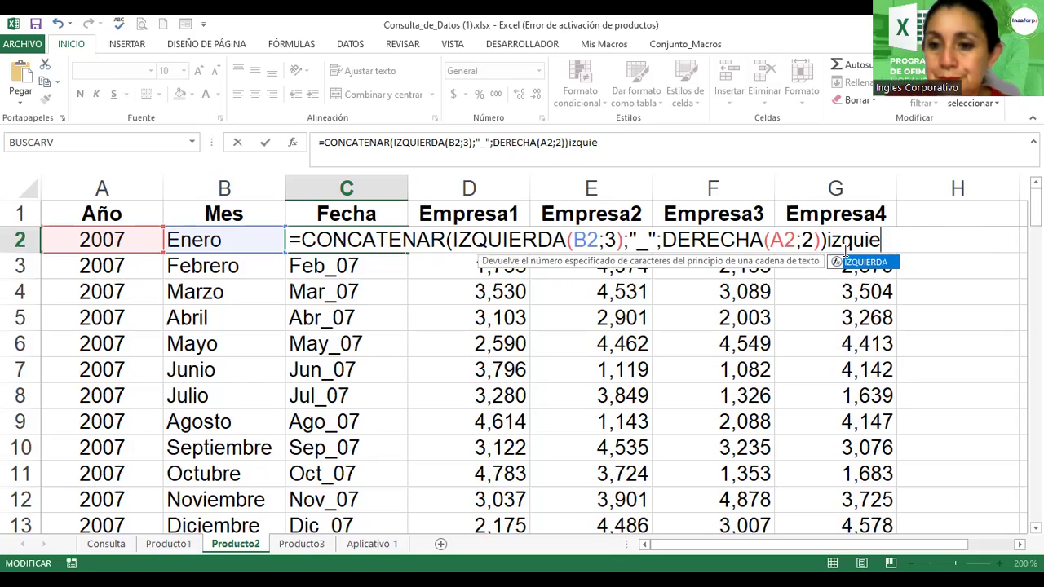
pyautogui.press('BackSpace')
pyautogui.press('BackSpace')
pyautogui.press('Return')
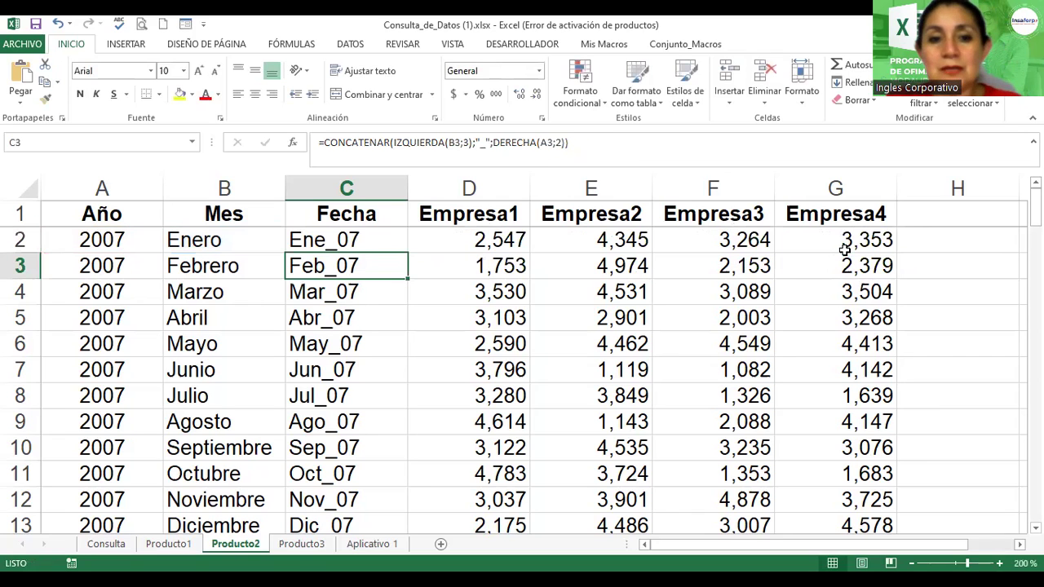
# - Colour the Producto1 sheet tab dark blue-grey and the Producto2 tab dark gold
pyautogui.rightClick(178, 550)
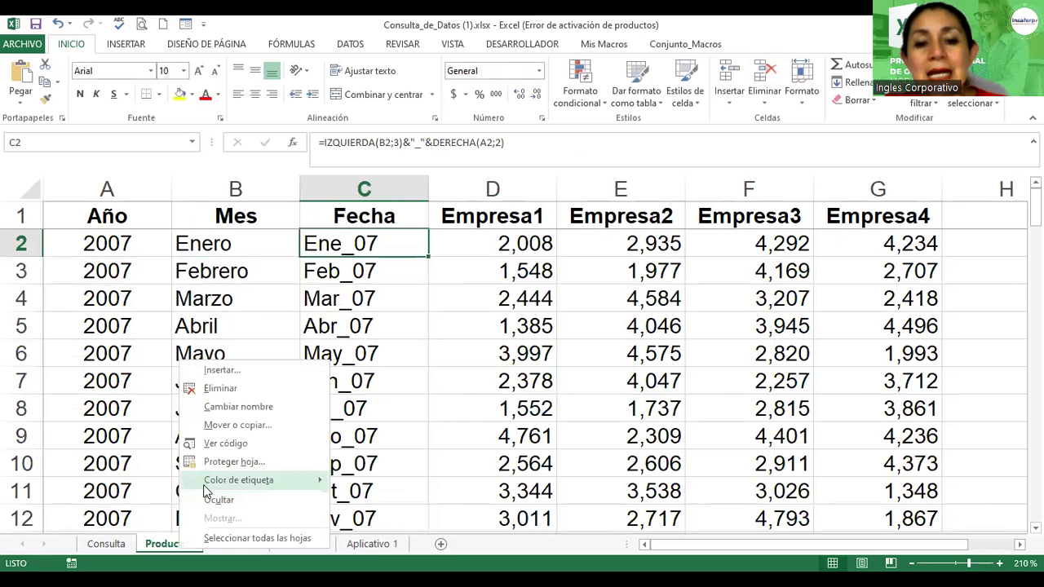
pyautogui.click(246, 551)
pyautogui.rightClick(245, 545)
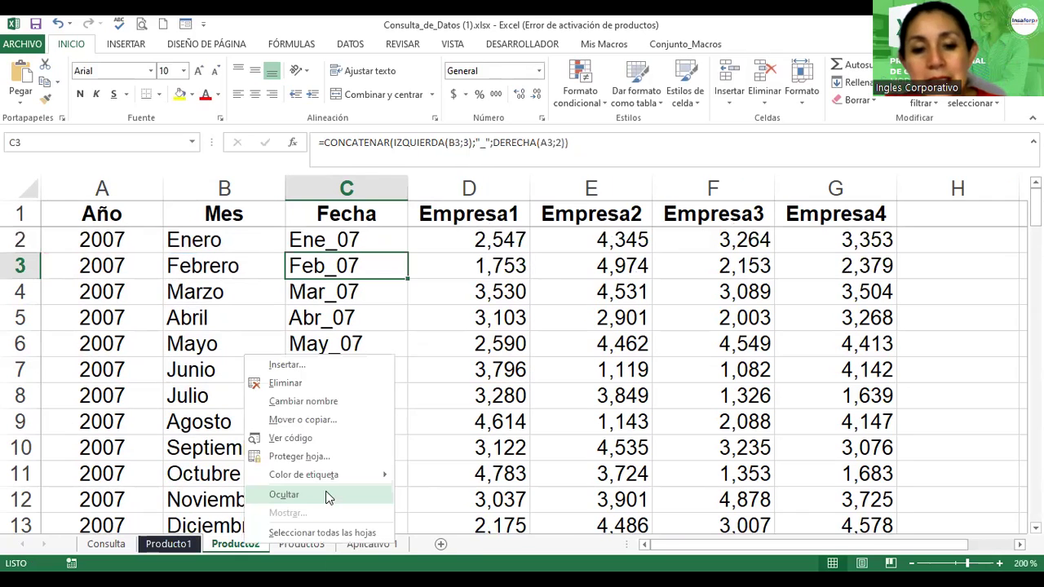
pyautogui.moveTo(334, 482)
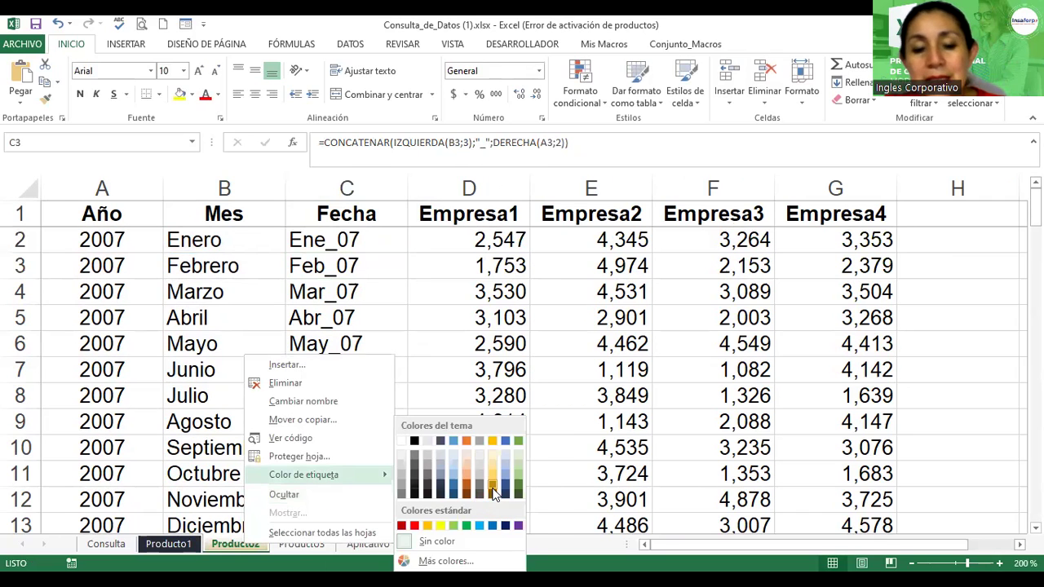
pyautogui.click(492, 488)
# - Colour the Producto3 sheet tab blue and the Aplicativo 1 tab dark grey
pyautogui.rightClick(295, 550)
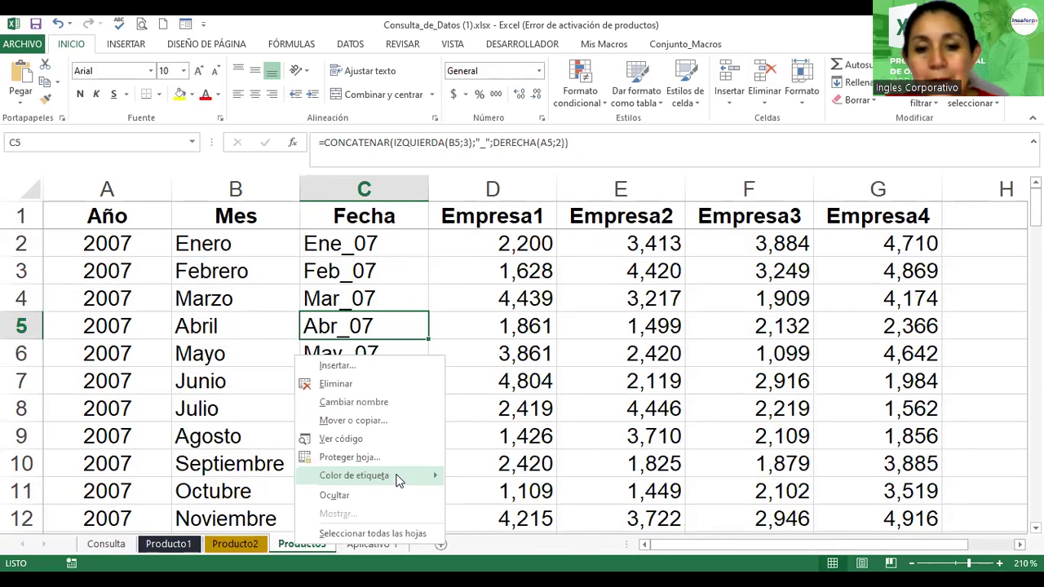
pyautogui.moveTo(398, 477)
pyautogui.click(555, 494)
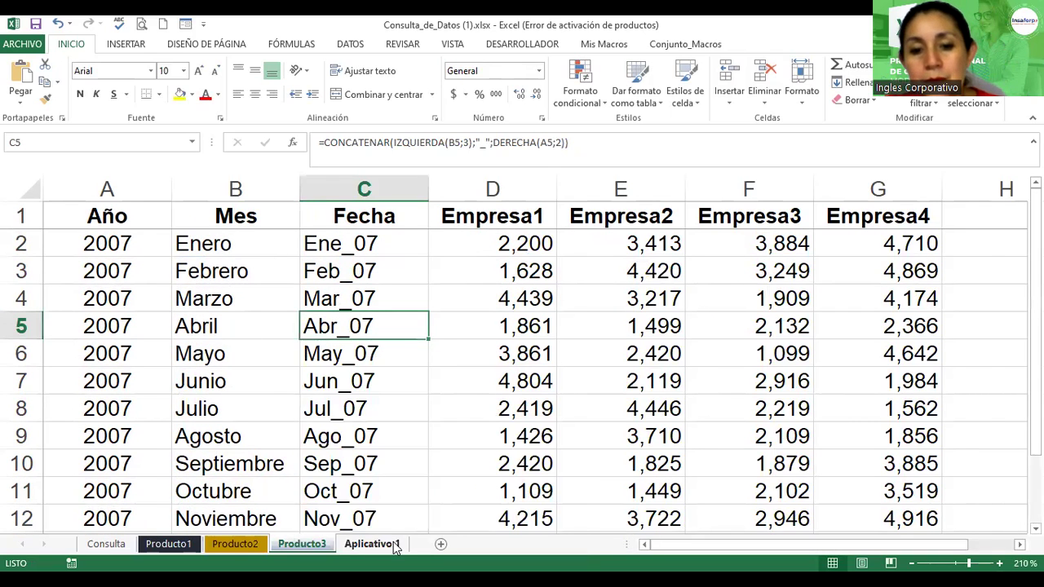
pyautogui.rightClick(395, 546)
pyautogui.moveTo(465, 476)
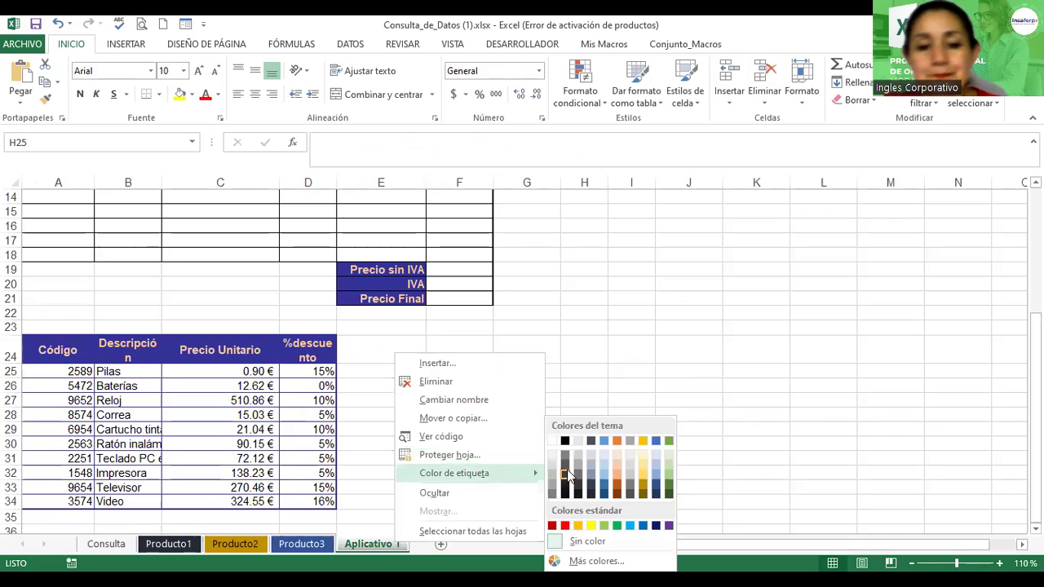
pyautogui.click(568, 477)
# - Go to the Consulta sheet and select the empty Seleccione Año Final cell, C4
pyautogui.click(104, 547)
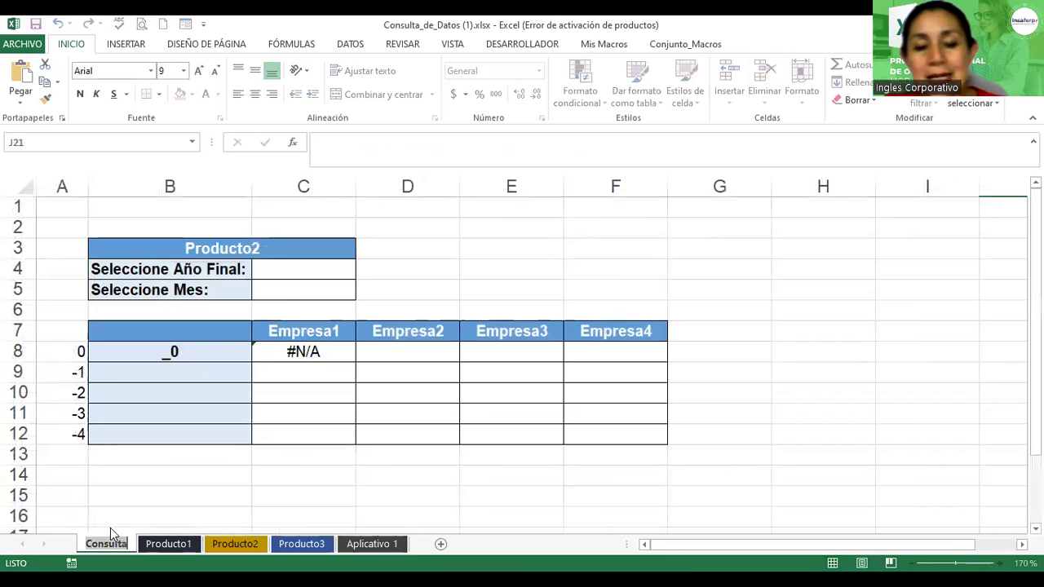
pyautogui.doubleClick(296, 273)
pyautogui.click(422, 249)
pyautogui.doubleClick(303, 271)
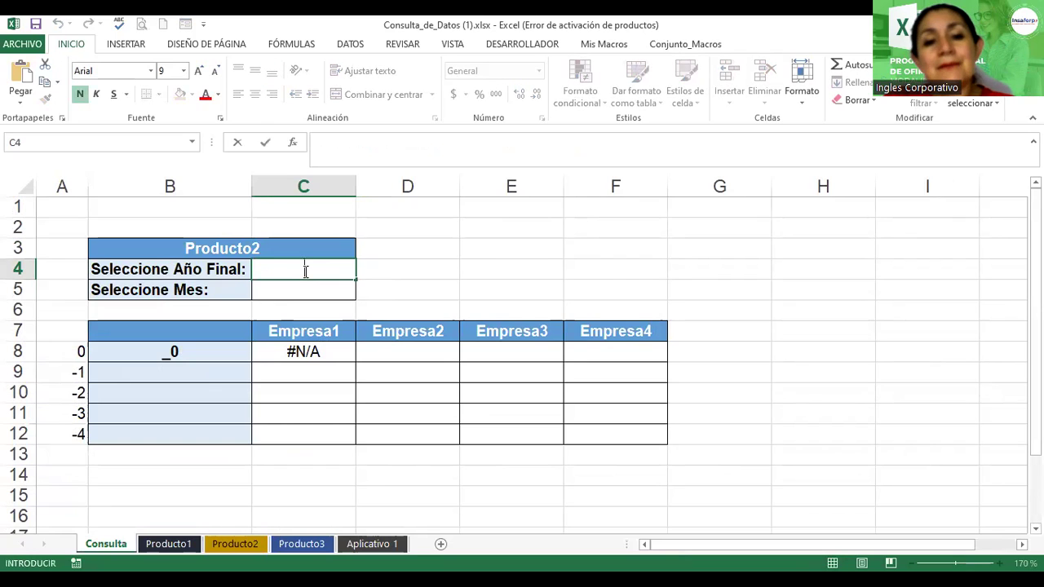
pyautogui.click(420, 269)
pyautogui.click(319, 269)
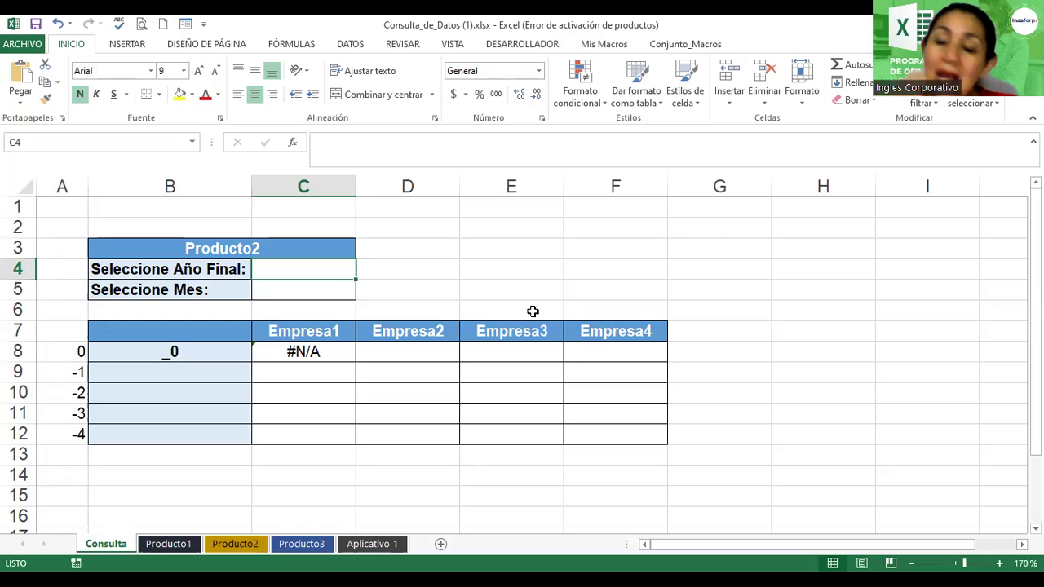
# - Examine the Año column on Producto1, Producto2 and Producto3 to see which years the data covers
pyautogui.click(168, 543)
pyautogui.click(159, 261)
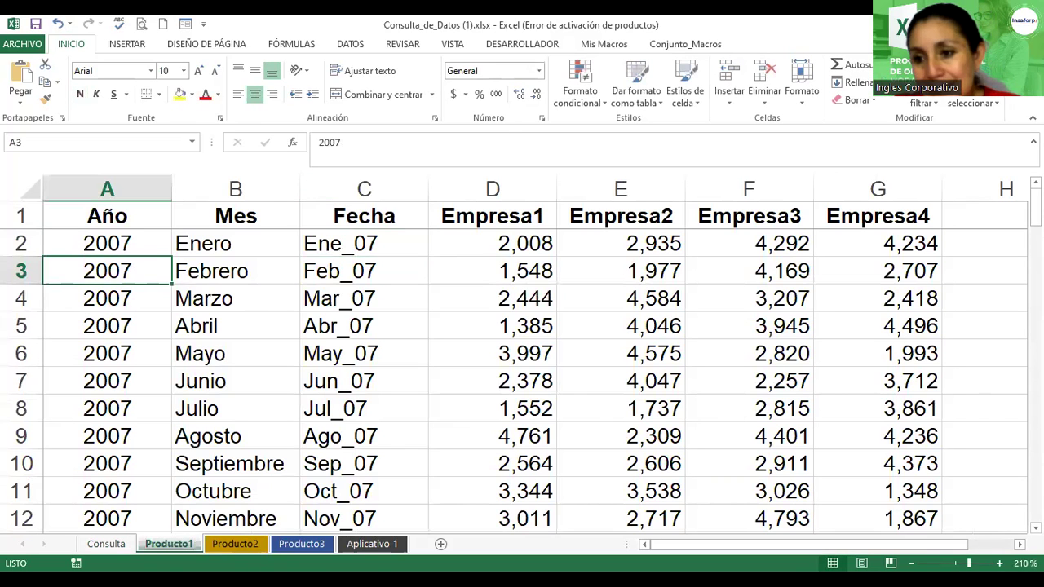
pyautogui.scroll(-3, 522, 375)
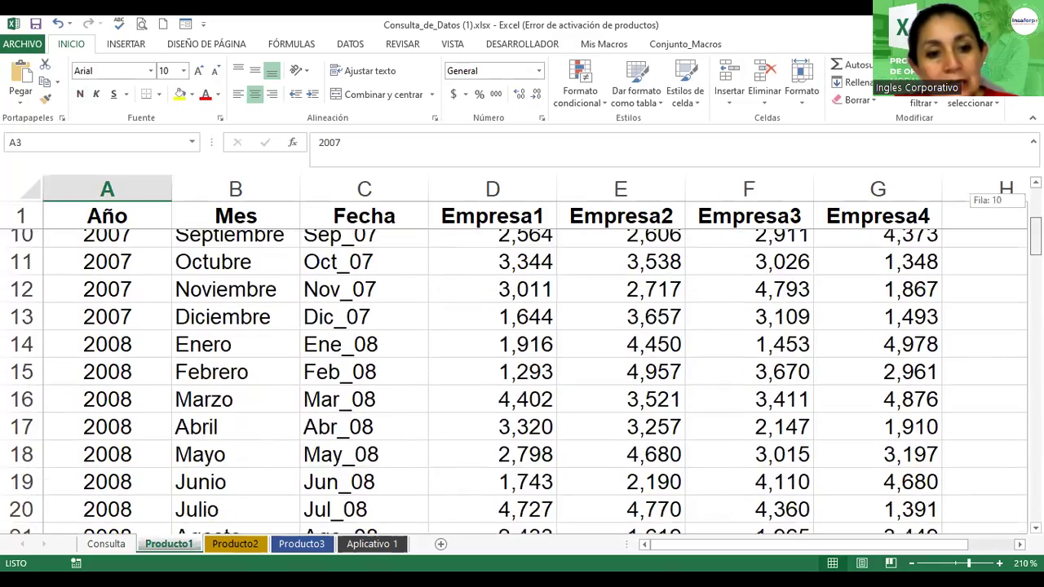
pyautogui.moveTo(1034, 235); pyautogui.dragTo(1034, 493)
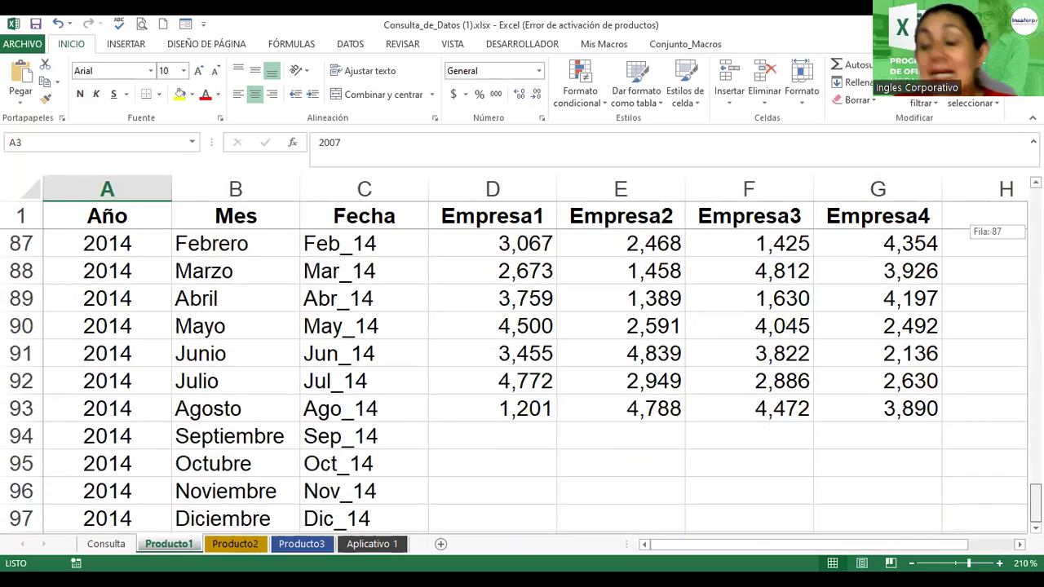
pyautogui.click(234, 543)
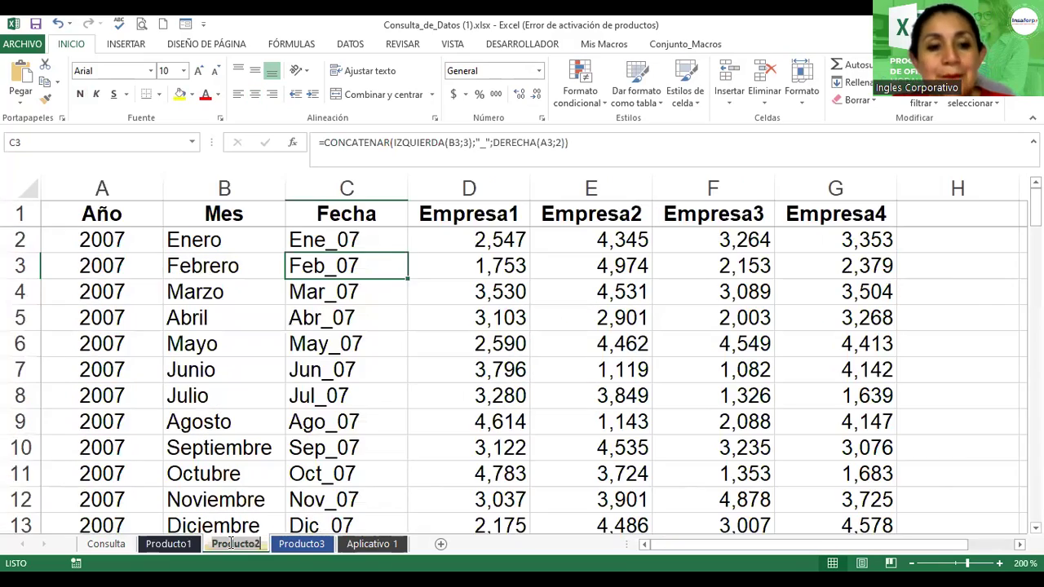
pyautogui.moveTo(1034, 209); pyautogui.dragTo(1034, 489)
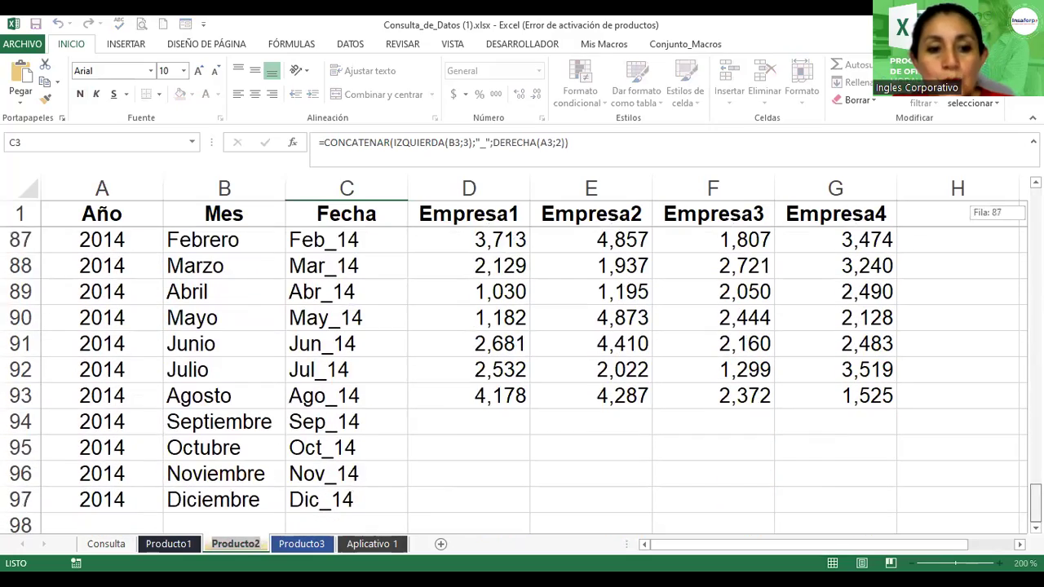
pyautogui.click(302, 544)
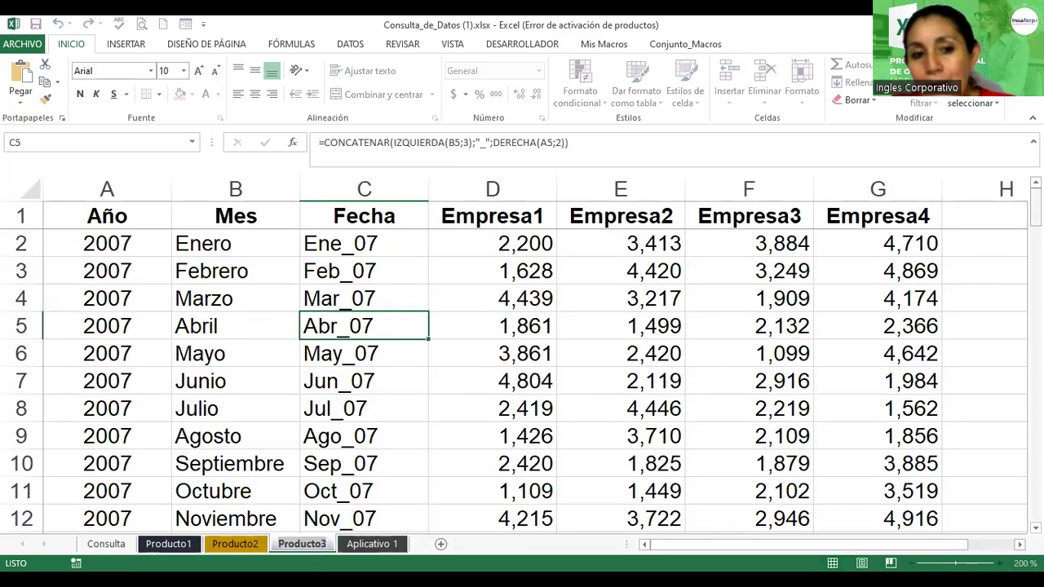
pyautogui.scroll(-13, 522, 367)
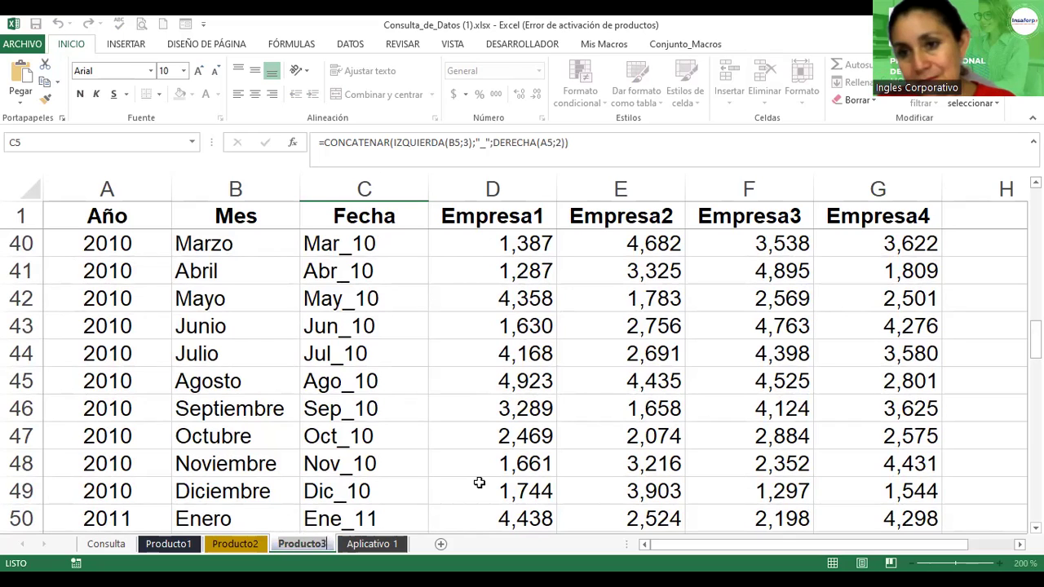
# - Start a data validation rule of type Lista for the Seleccione Año Final cell C4 on Consulta
pyautogui.click(106, 544)
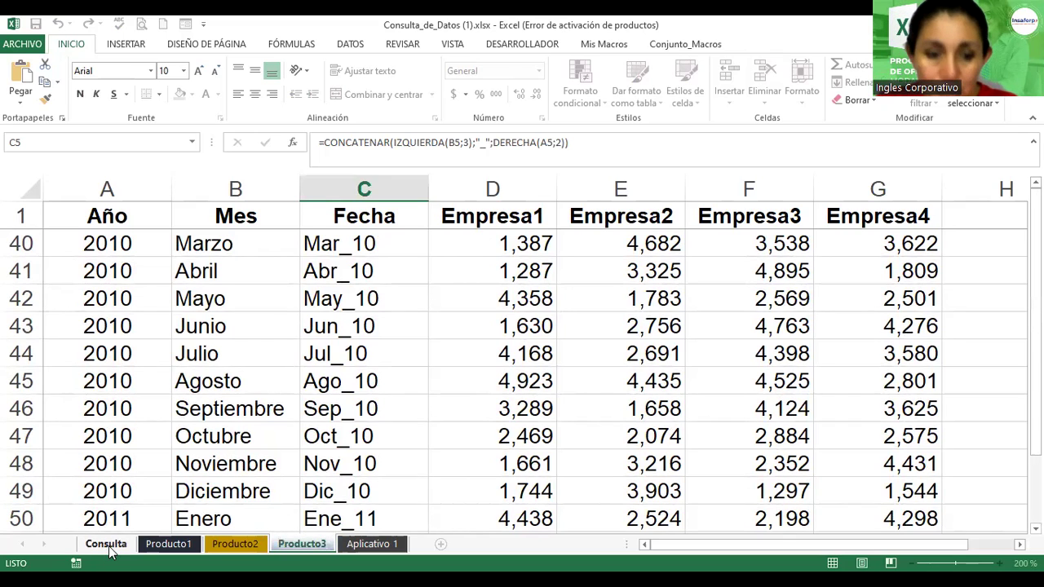
pyautogui.doubleClick(296, 266)
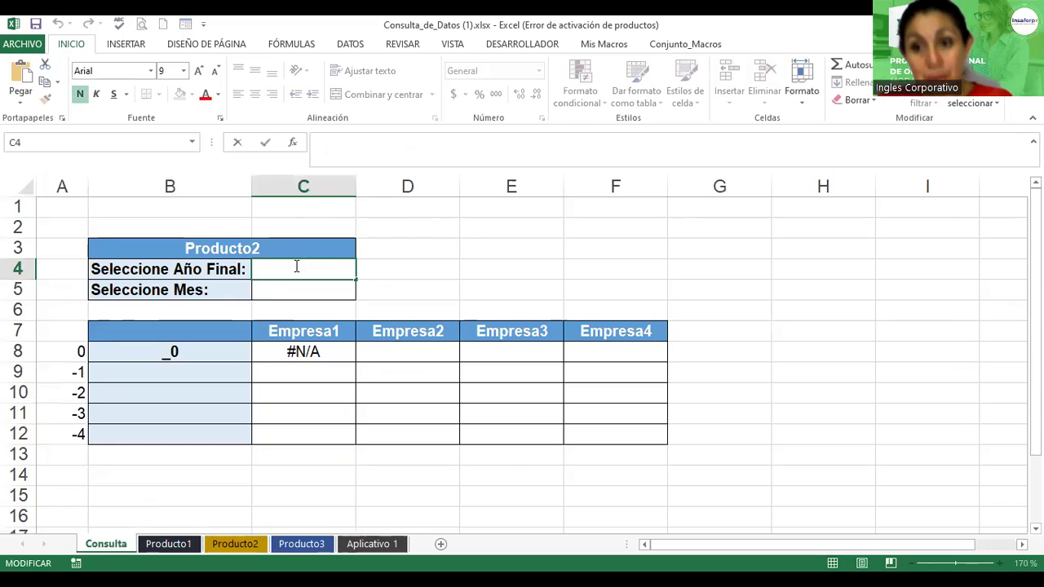
pyautogui.moveTo(296, 259); pyautogui.dragTo(326, 262)
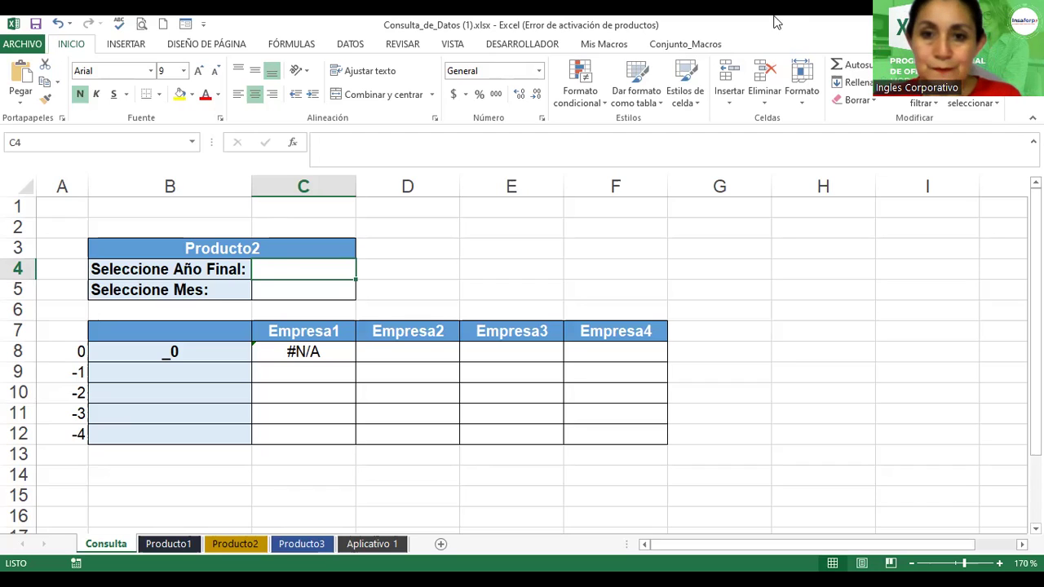
pyautogui.click(356, 45)
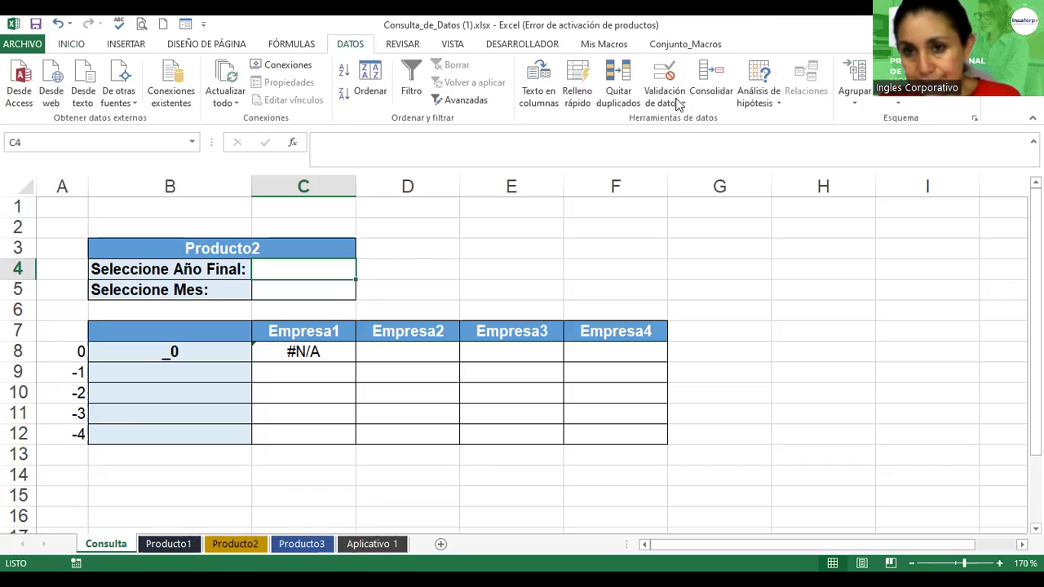
pyautogui.click(593, 253)
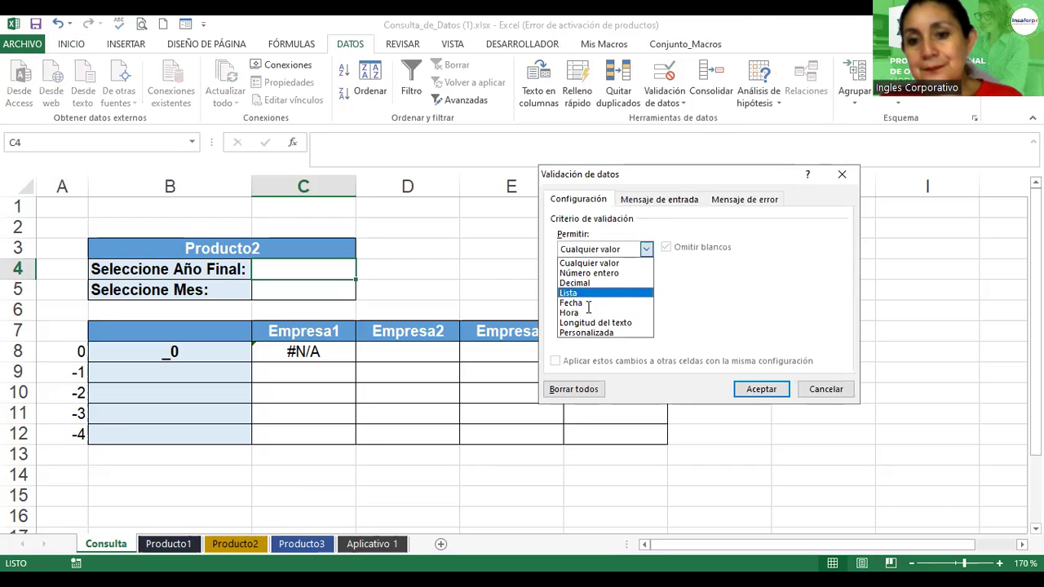
pyautogui.click(587, 294)
pyautogui.click(620, 311)
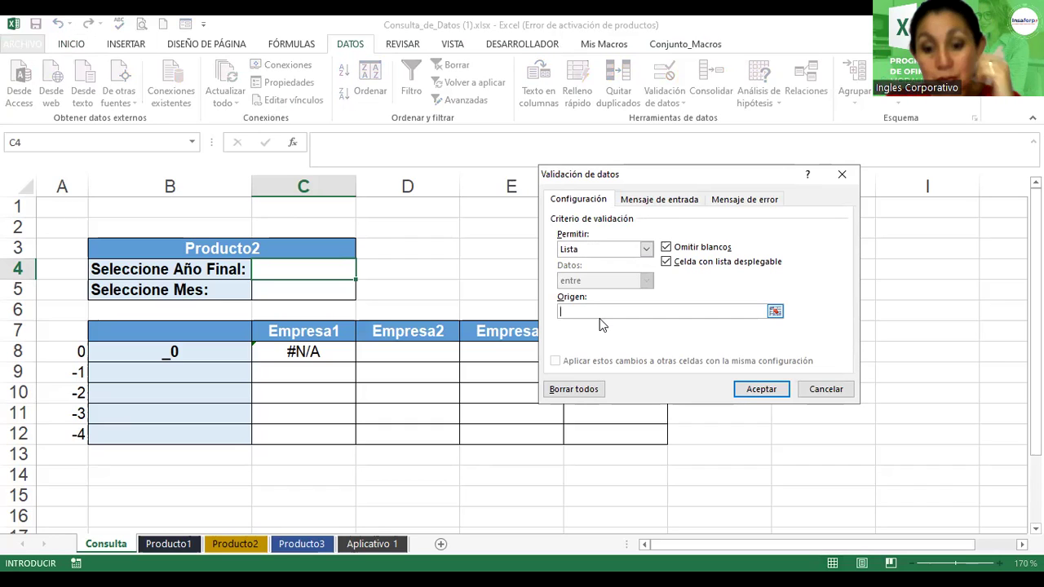
# - Set the validation list source to 2007;2008:2009;2010;2011;2012;2013;2014 and apply the rule
pyautogui.write('2007')
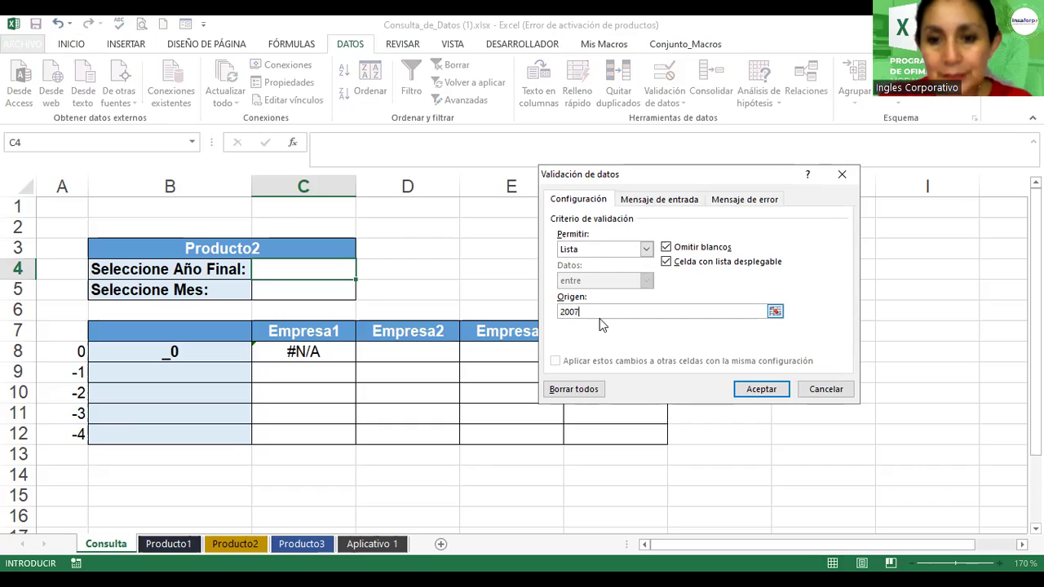
pyautogui.write(';2008;')
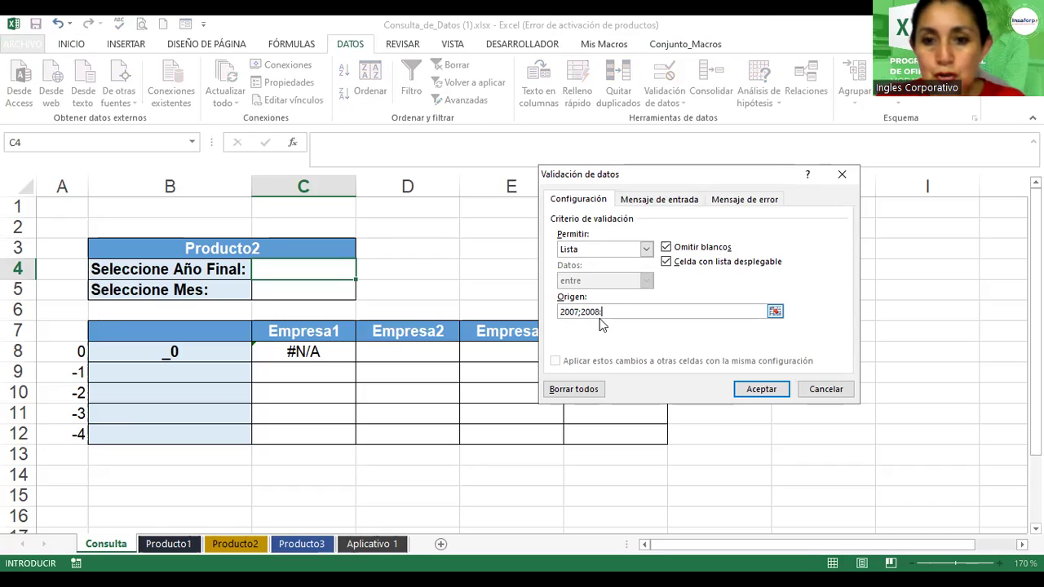
pyautogui.write('2009')
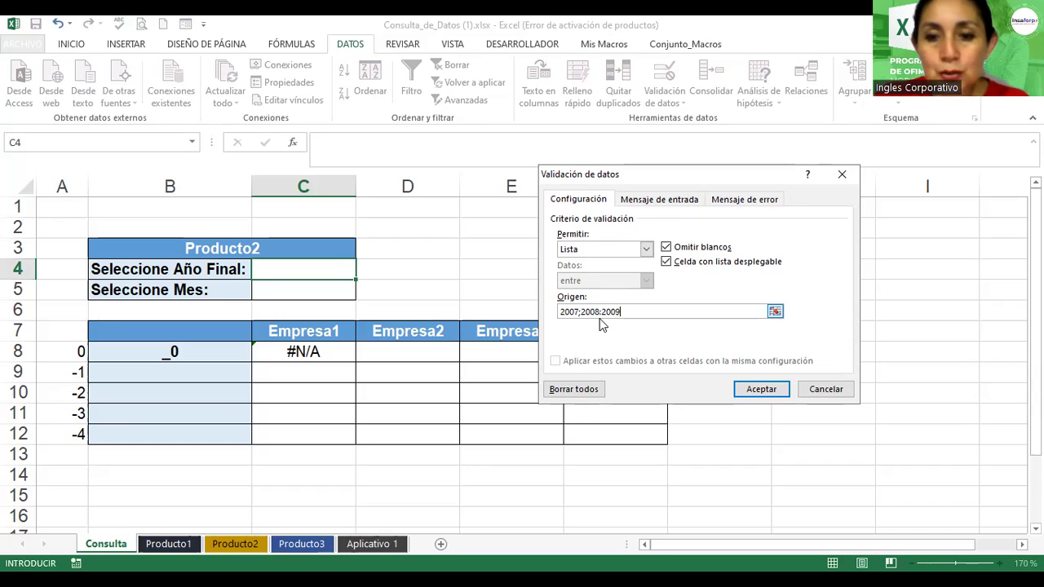
pyautogui.write(';')
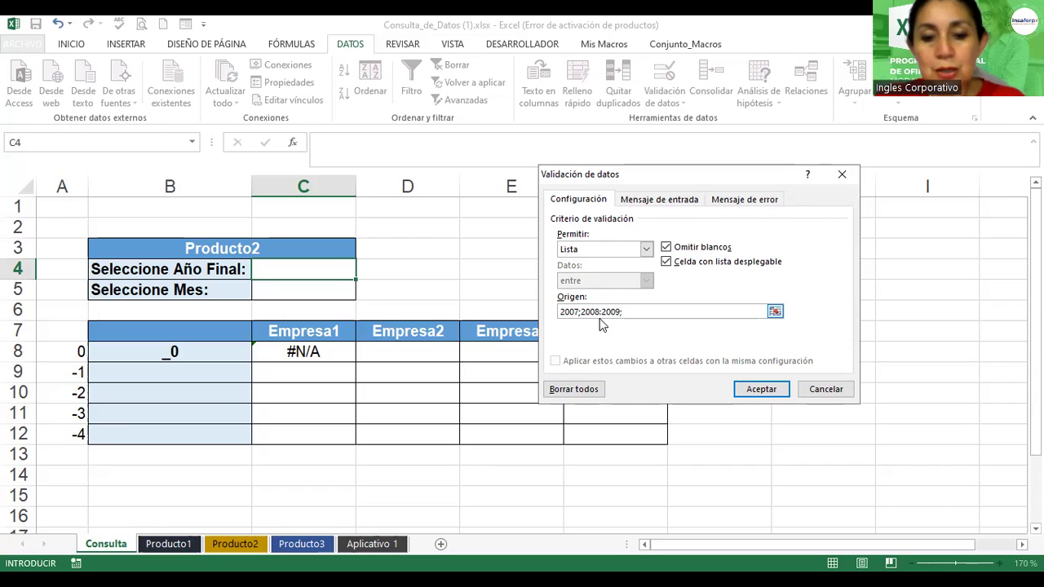
pyautogui.write('200')
pyautogui.press('BackSpace')
pyautogui.write('10;2011;')
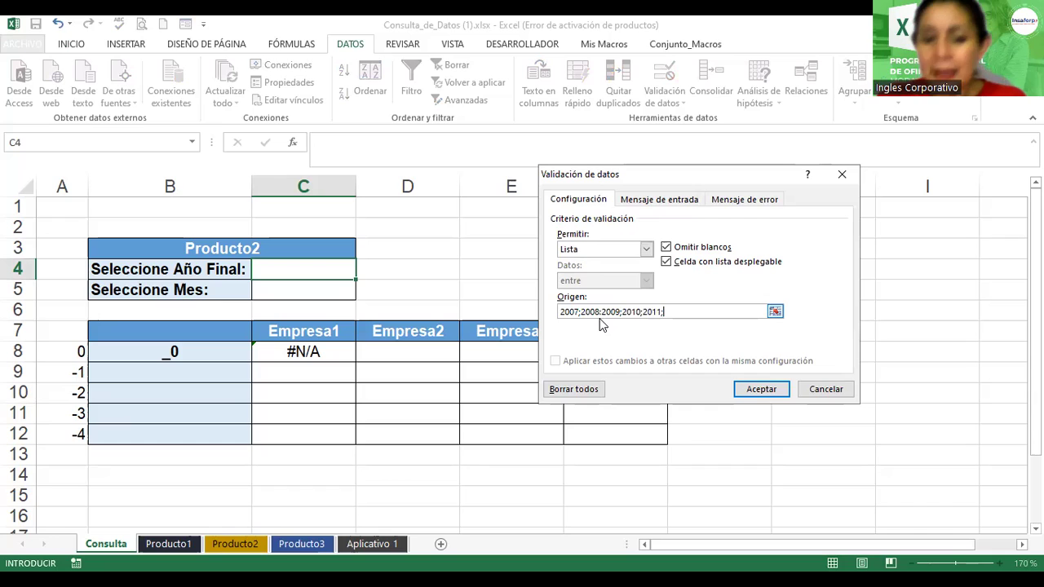
pyautogui.write('201')
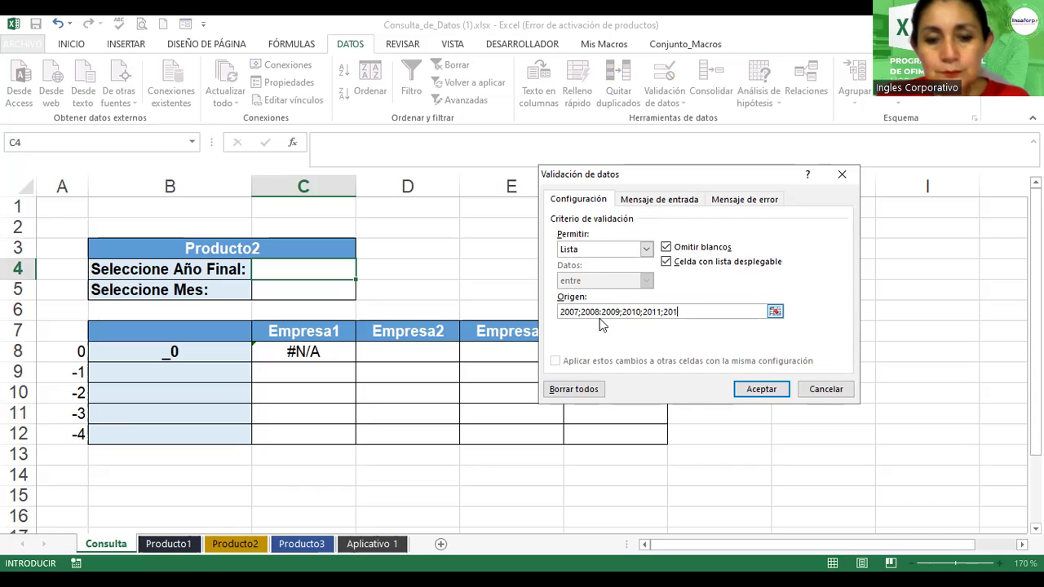
pyautogui.write('2;2013')
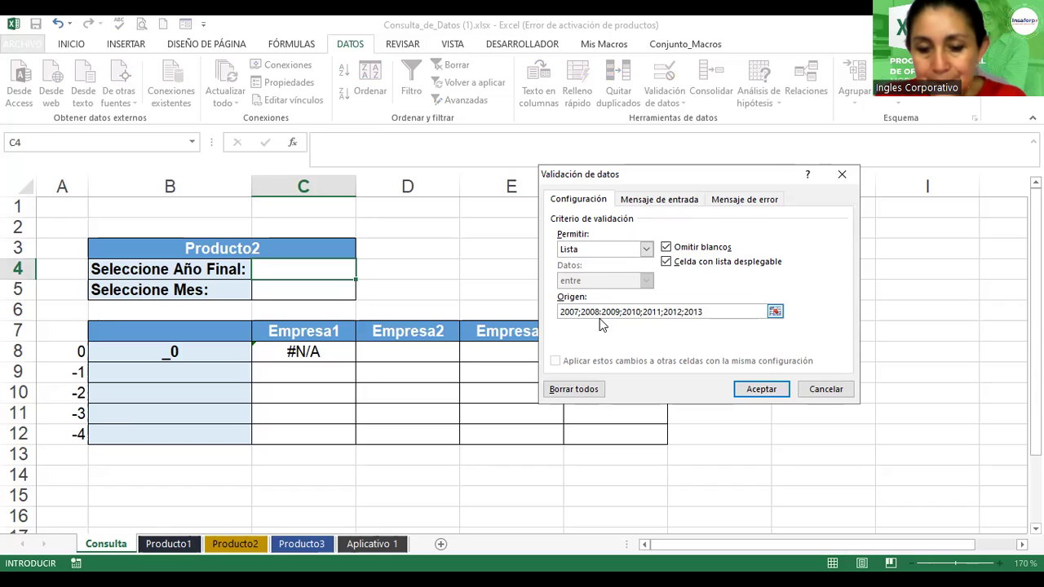
pyautogui.write(';')
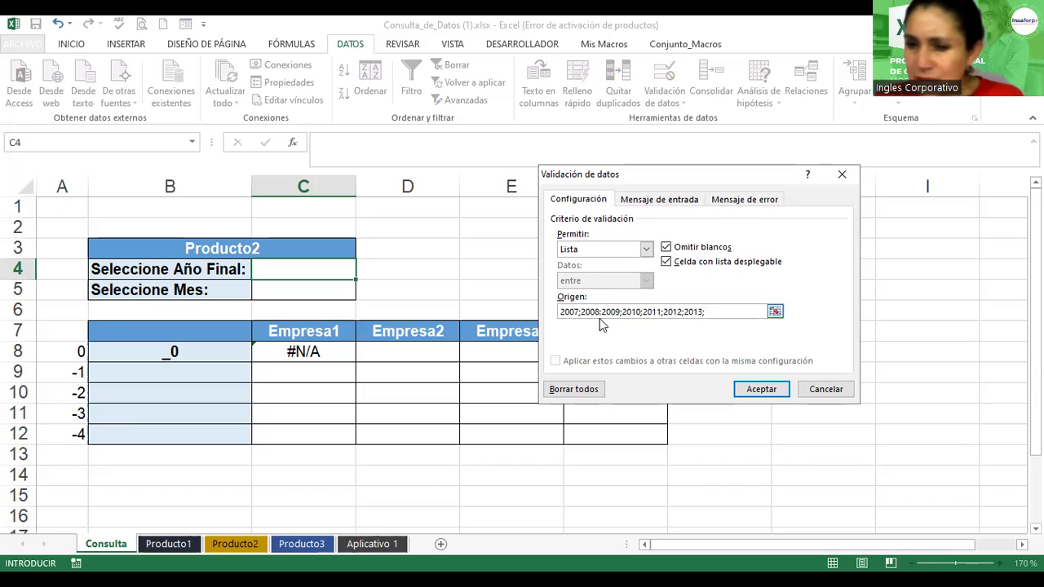
pyautogui.write('2014')
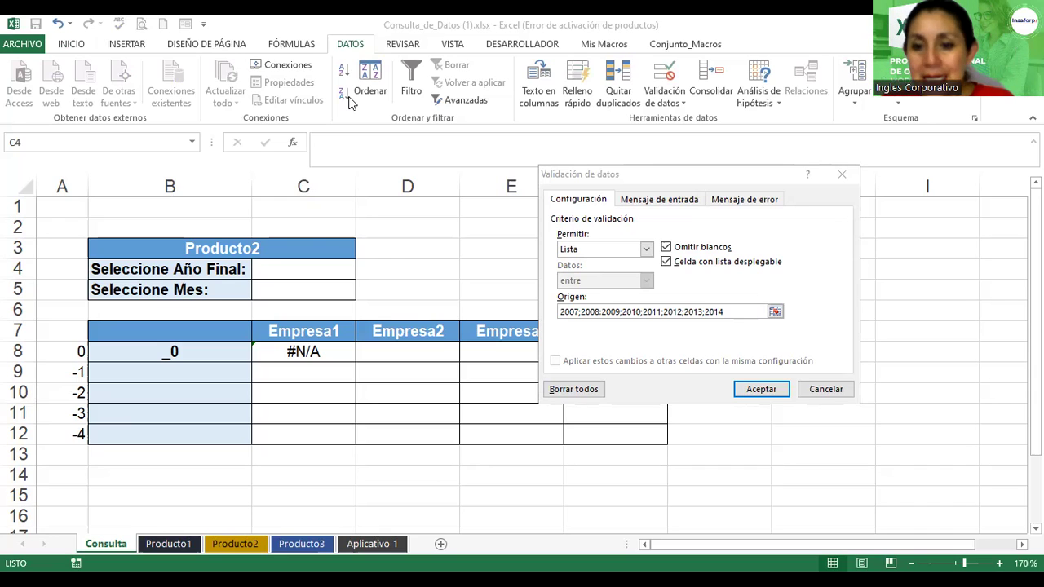
pyautogui.click(749, 390)
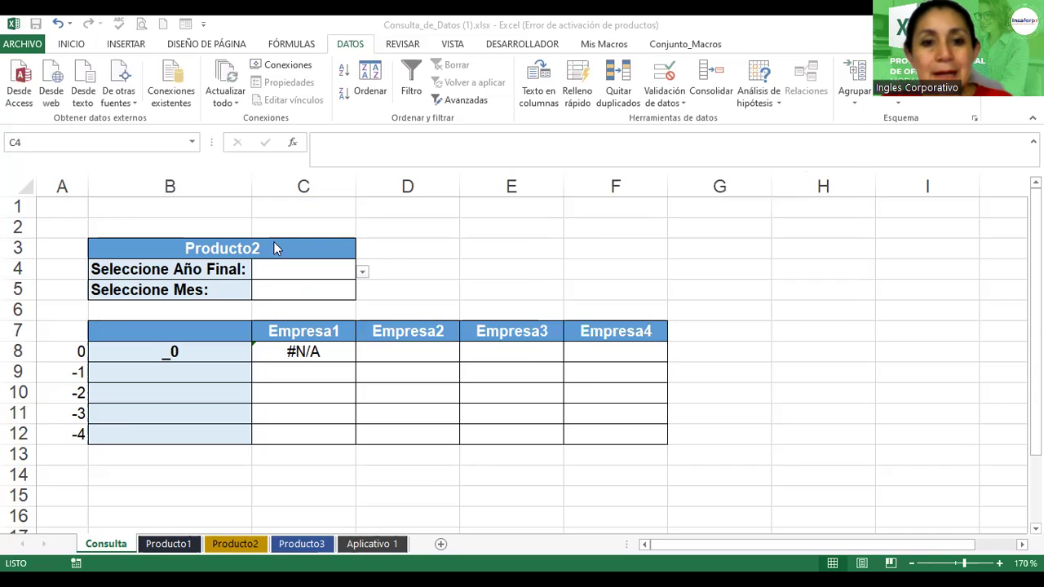
# - Try the year list in C4 by choosing 2010 and changing the selection to 2011
pyautogui.click(362, 273)
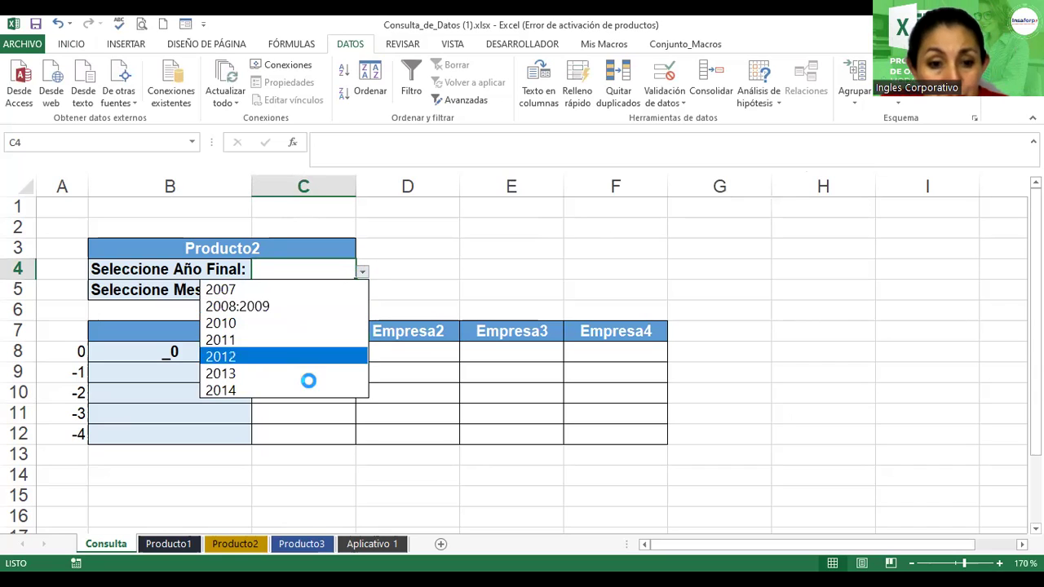
pyautogui.click(297, 323)
pyautogui.click(361, 271)
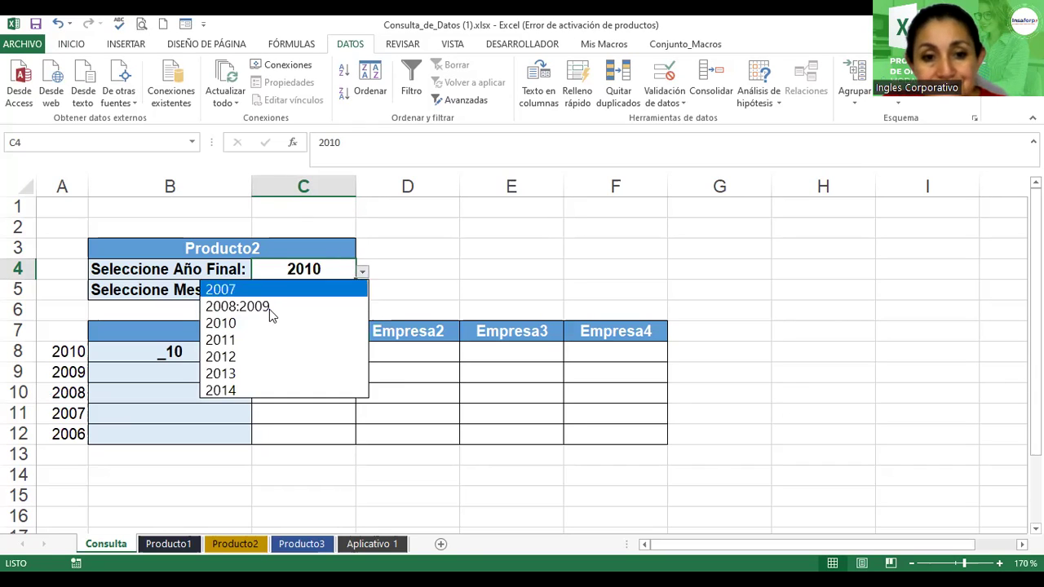
pyautogui.click(271, 344)
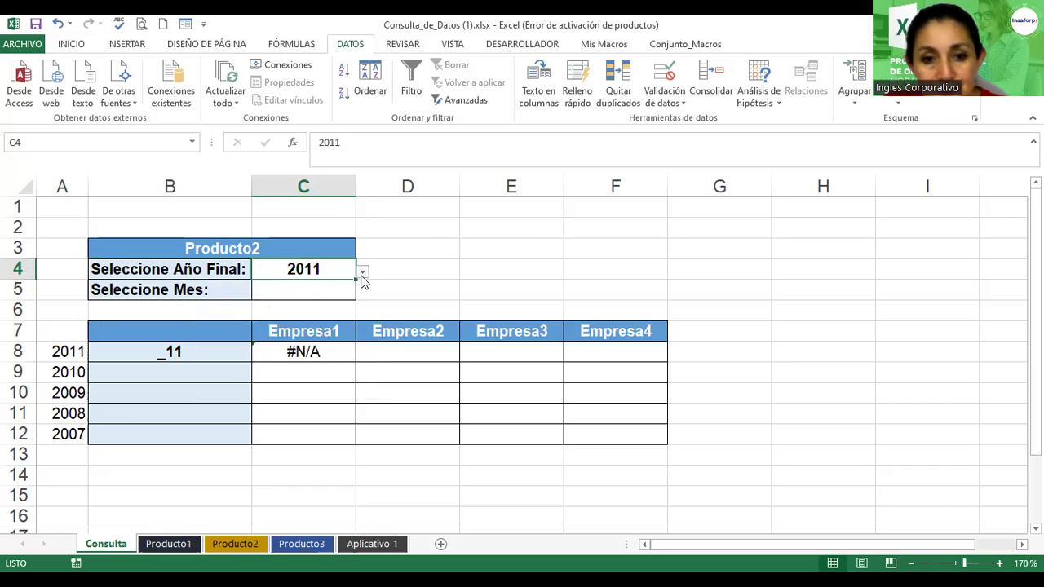
# - Try the year list in C4 by choosing 2012
pyautogui.click(361, 273)
pyautogui.click(298, 354)
pyautogui.doubleClick(316, 269)
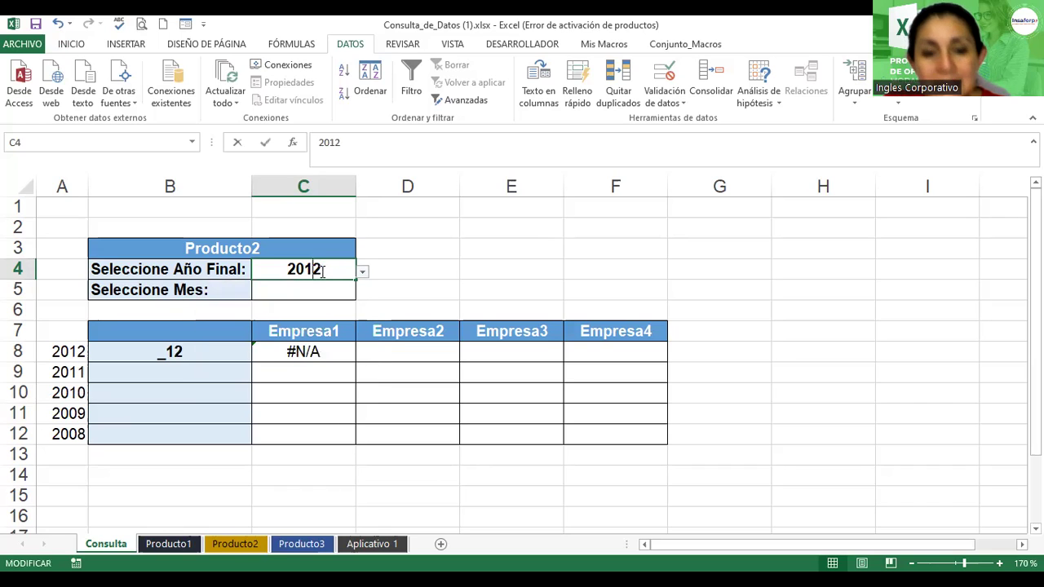
pyautogui.click(497, 245)
pyautogui.hotkey('ctrl', 'z')
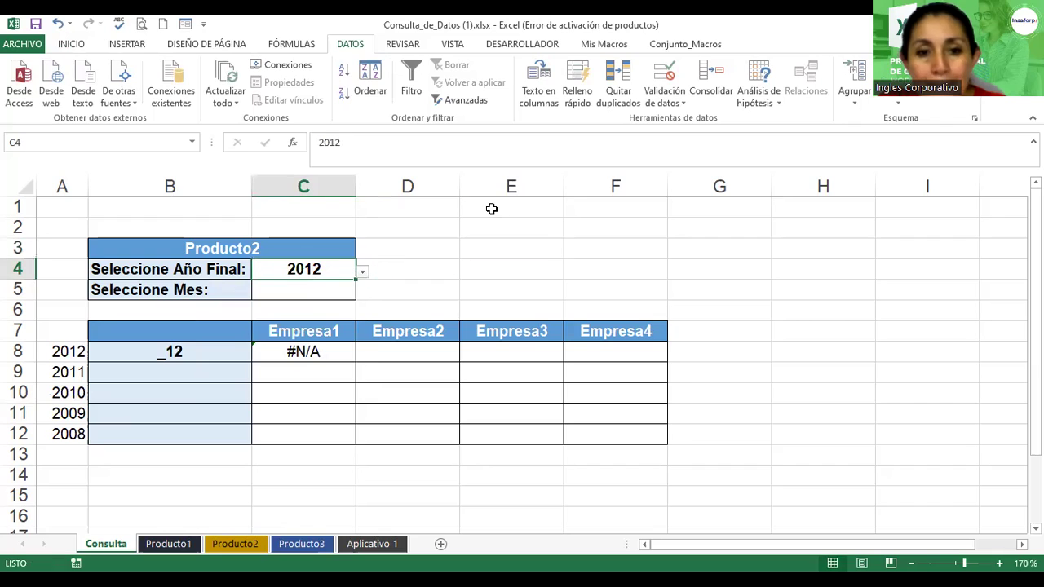
# - Replace the colon between 2008 and 2009 with a semicolon in C4's validation list source and apply the rule
pyautogui.click(665, 82)
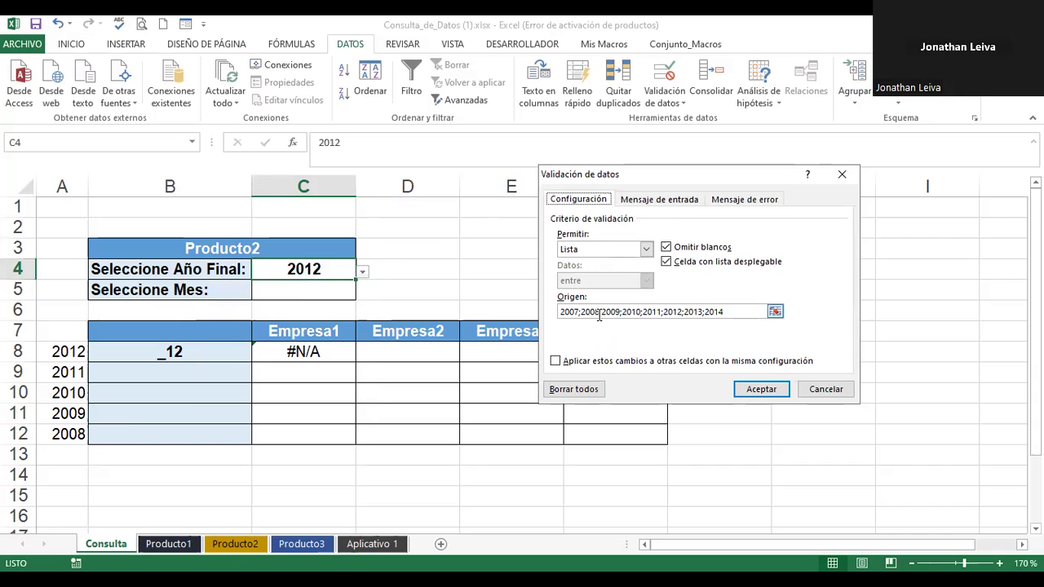
pyautogui.click(601, 313)
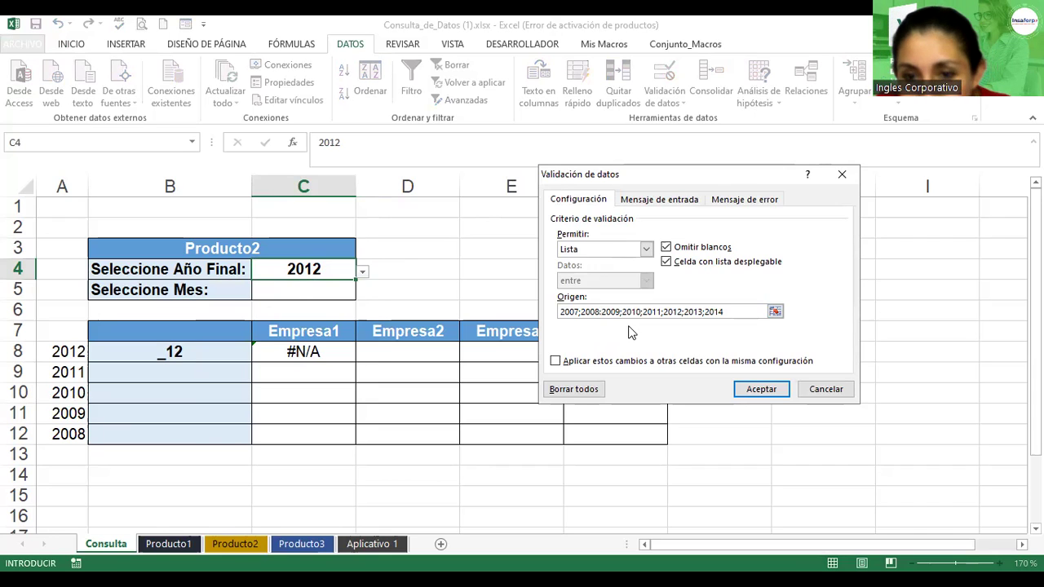
pyautogui.press('BackSpace')
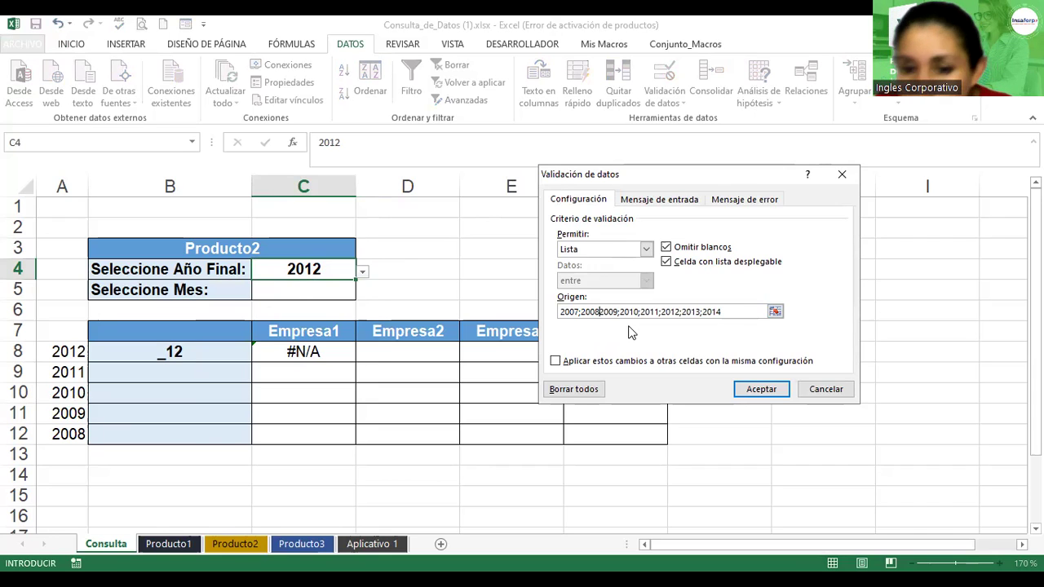
pyautogui.write(';')
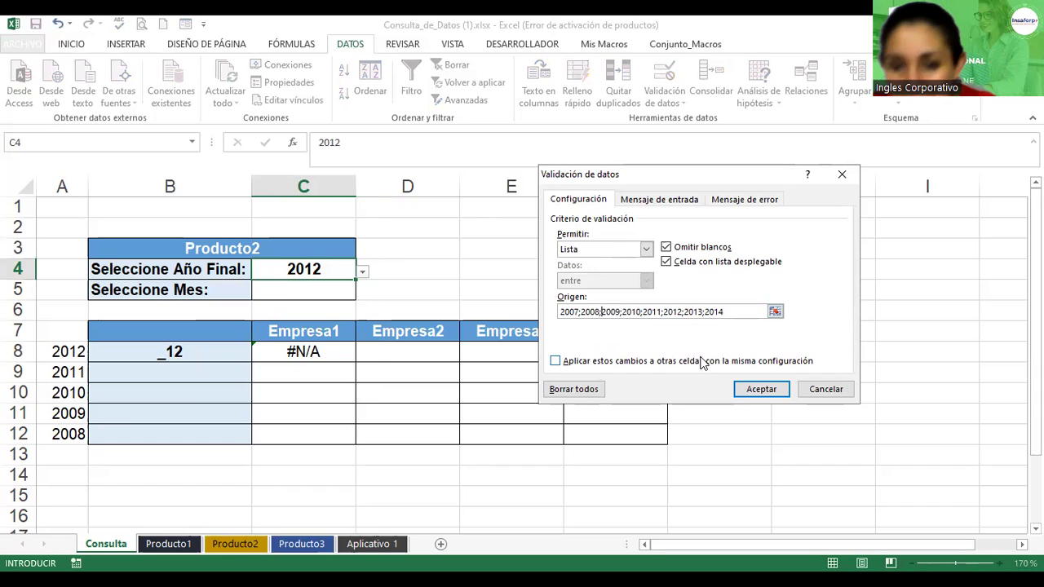
pyautogui.click(752, 391)
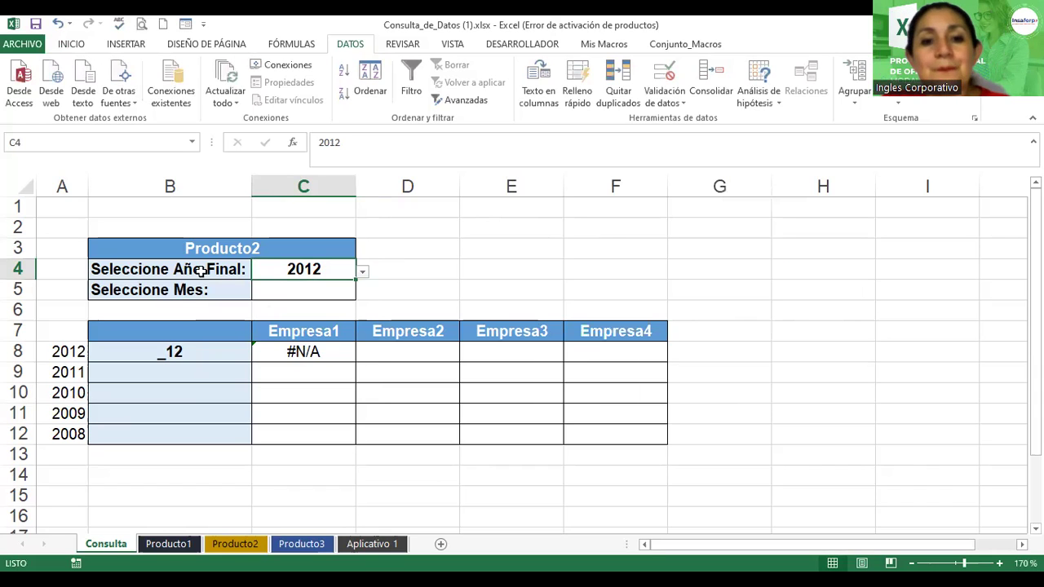
# - Choose 2008 from the corrected year list in the Seleccione Año Final cell C4
pyautogui.click(363, 276)
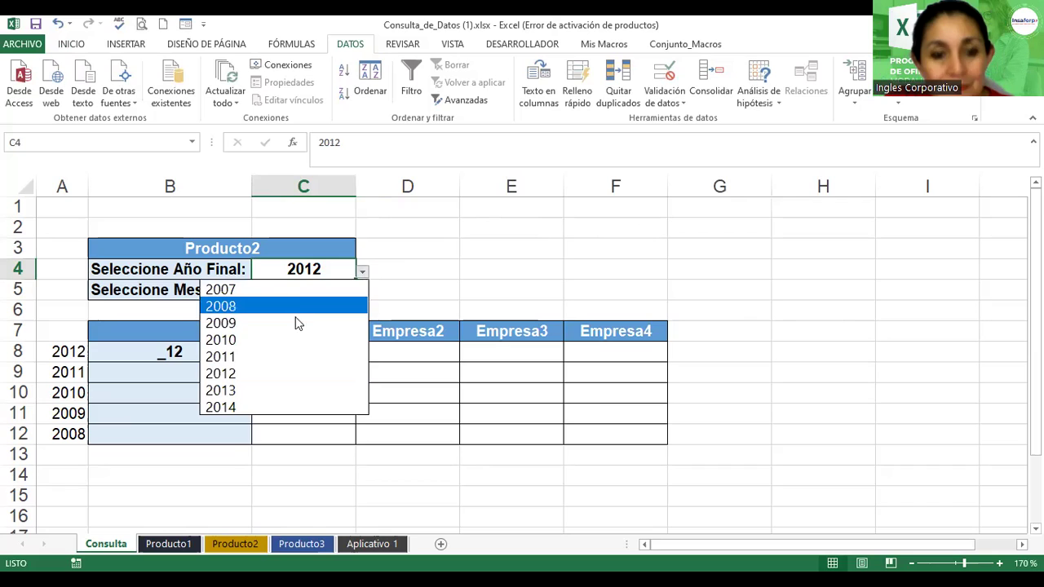
pyautogui.click(281, 306)
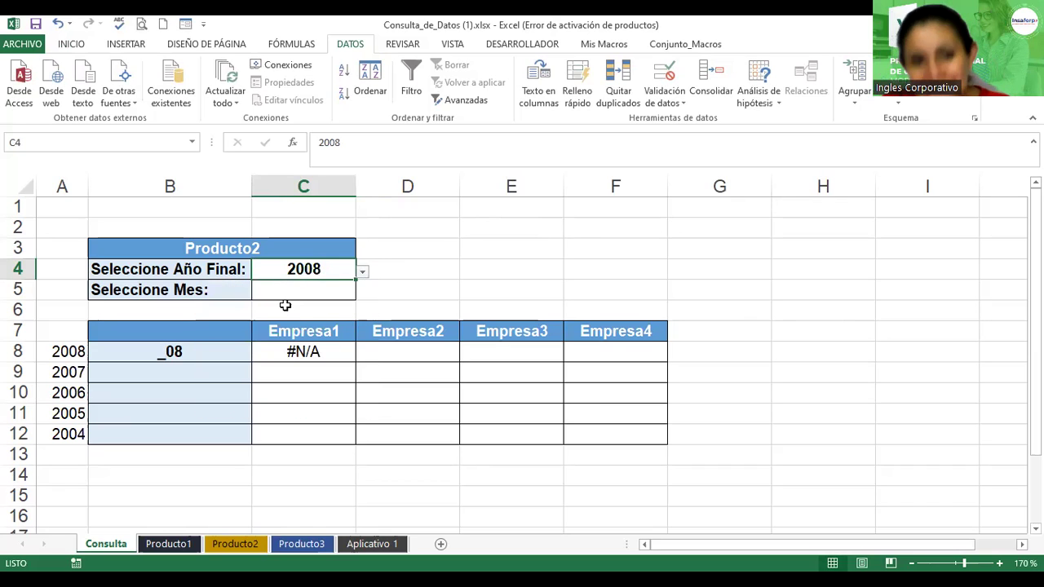
pyautogui.click(302, 292)
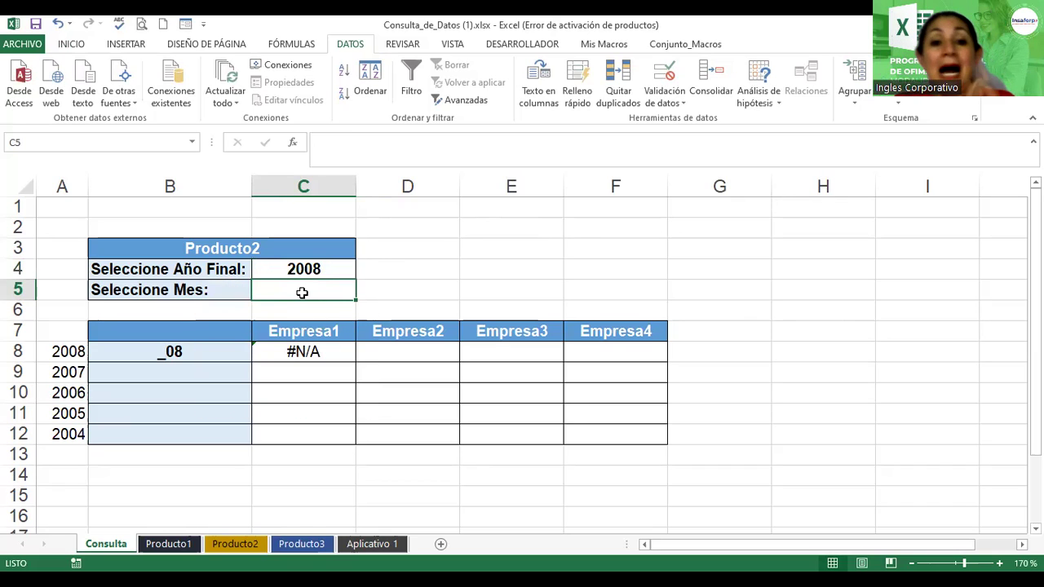
# - Fill the Seleccione Año Final cell C4 with light green, leaving the Seleccione Mes cell C5 selected
pyautogui.press('Up')
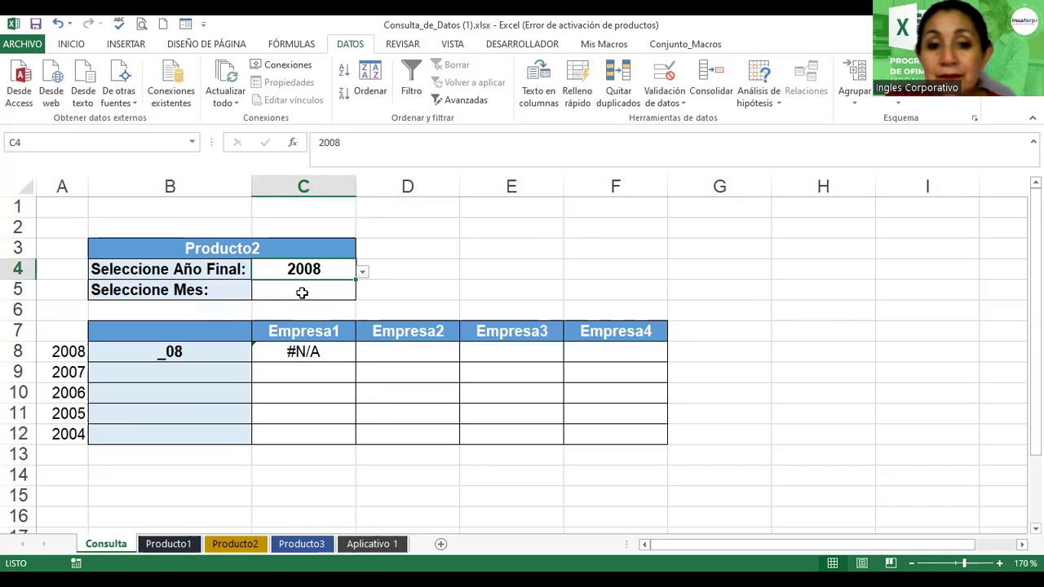
pyautogui.click(66, 43)
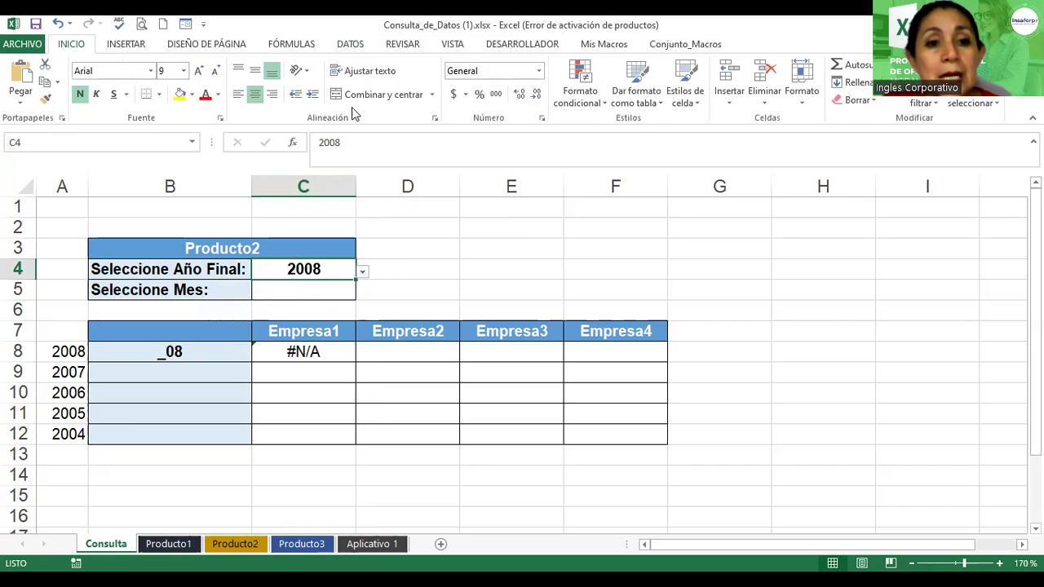
pyautogui.click(193, 95)
pyautogui.click(294, 162)
pyautogui.click(289, 294)
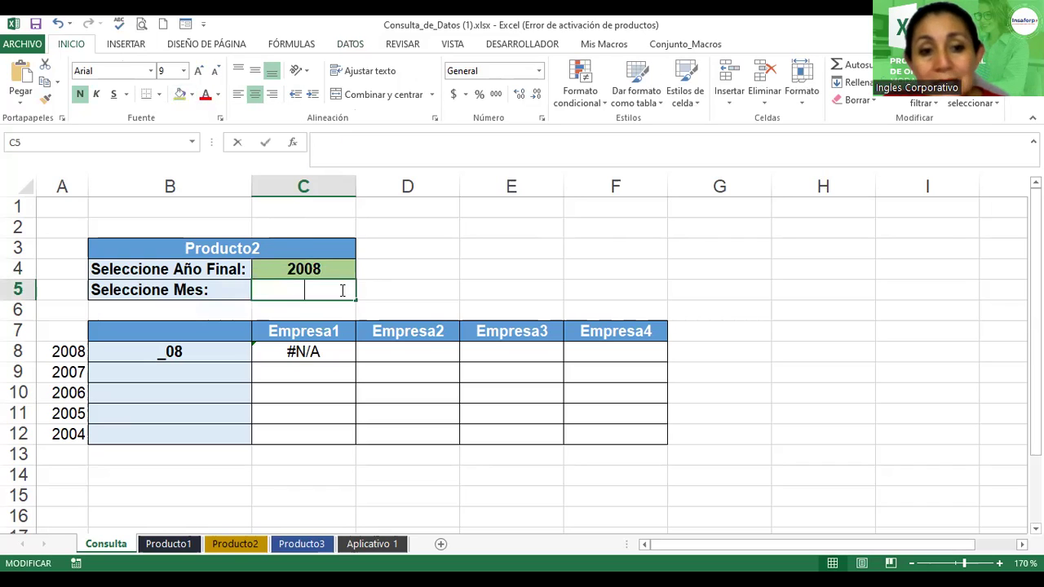
pyautogui.click(426, 265)
pyautogui.click(287, 294)
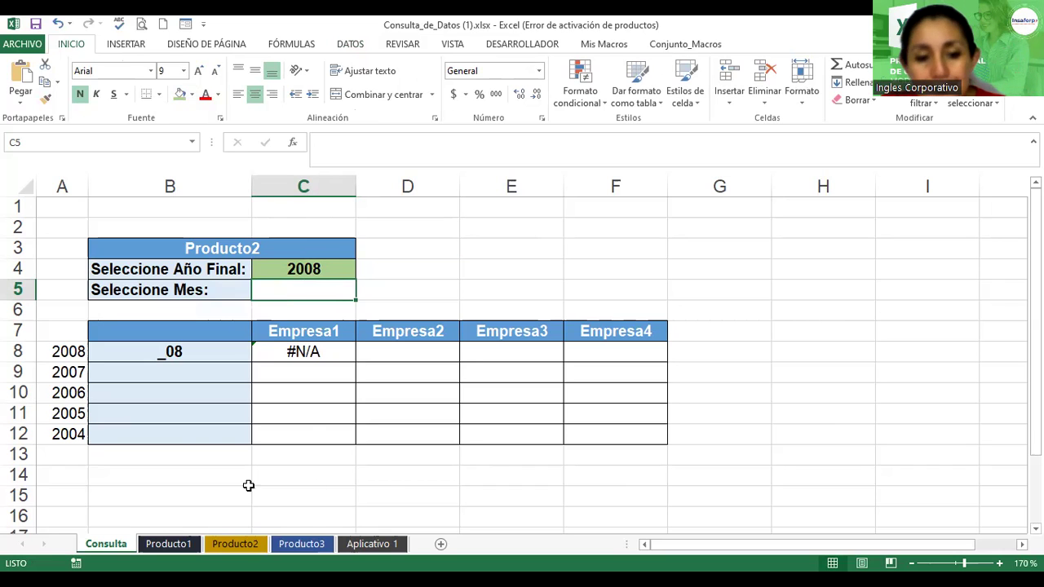
# - Examine the Mes column on Producto1, from the twelve months of 2014 back up to the first 2007 rows
pyautogui.click(168, 544)
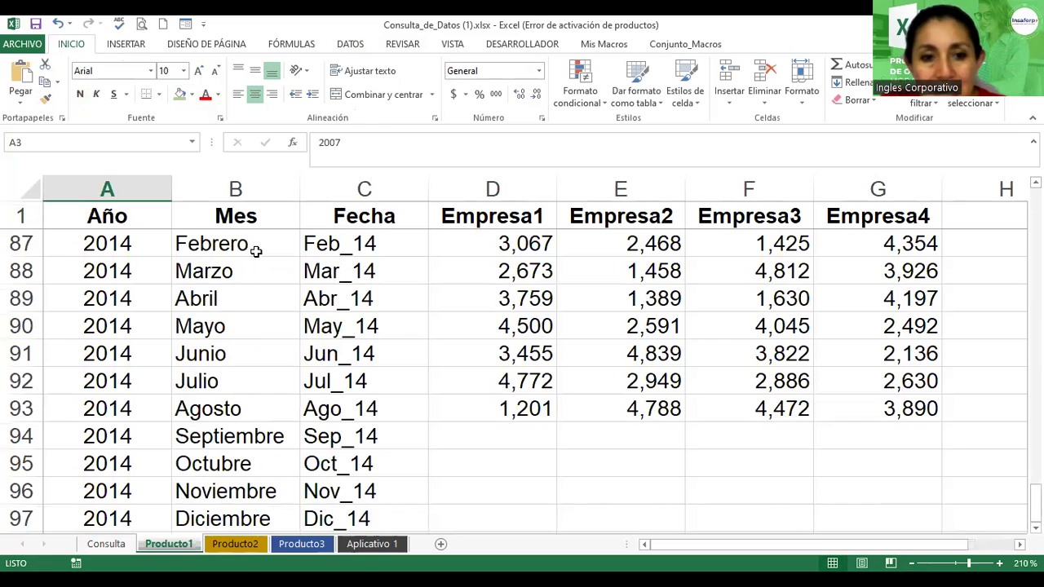
pyautogui.scroll(2, 522, 375)
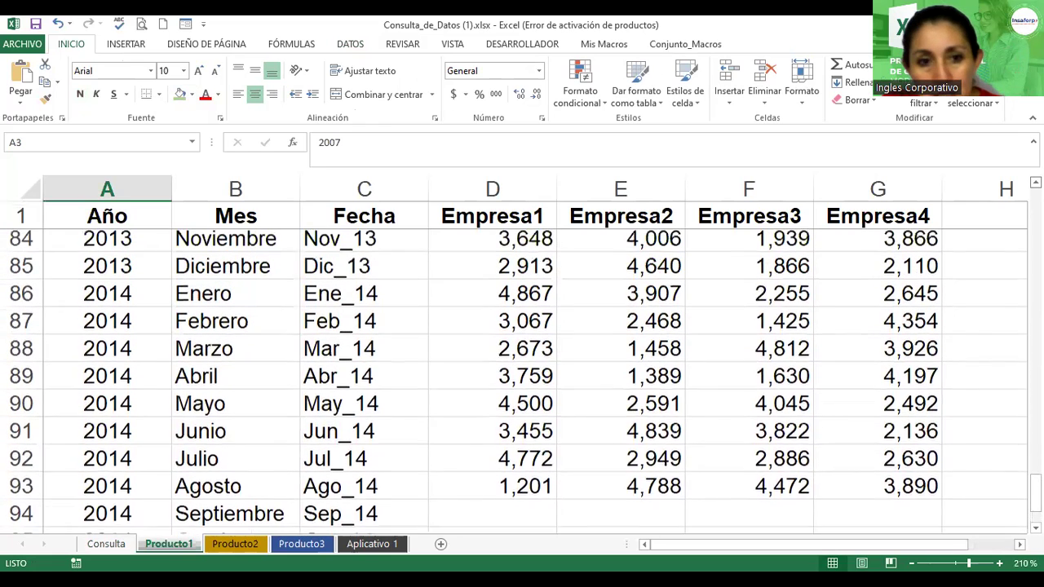
pyautogui.click(216, 327)
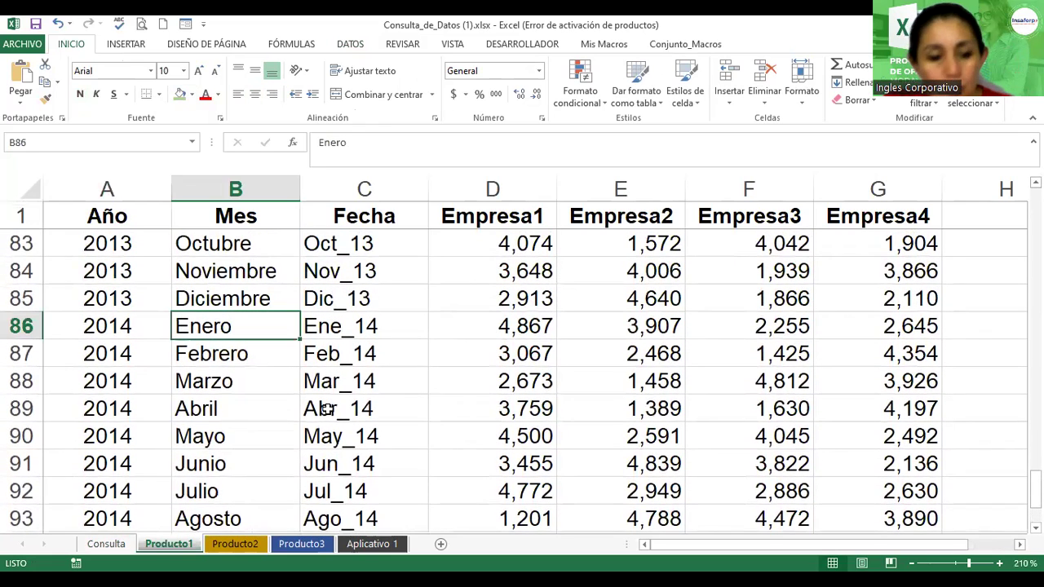
pyautogui.hotkey('shift', 'Down')
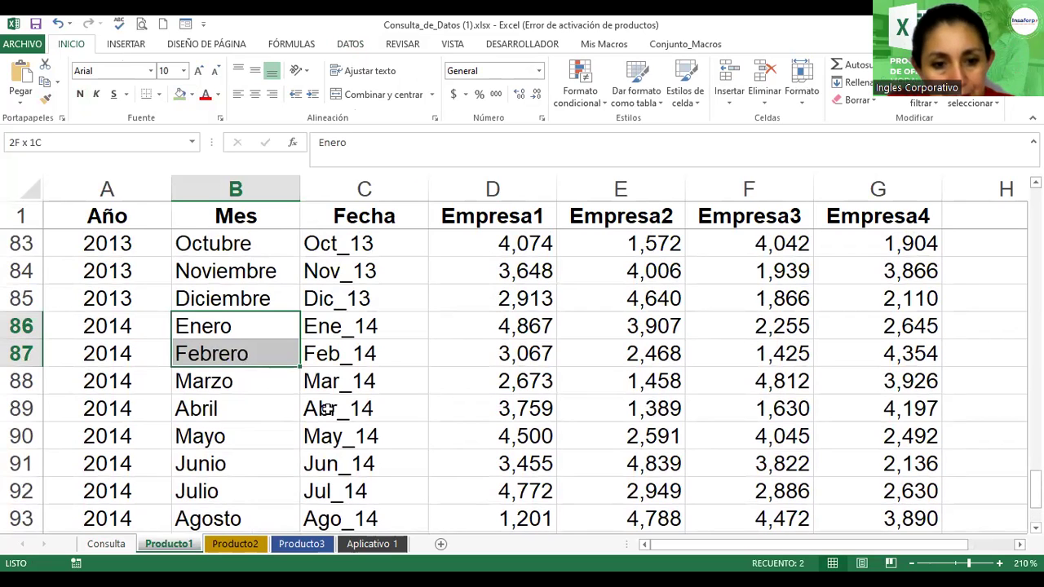
pyautogui.hotkey('shift', 'Down')
pyautogui.hotkey('shift', 'Down')
pyautogui.hotkey('shift', 'Down')
pyautogui.hotkey('shift', 'Down')
pyautogui.hotkey('shift', 'Down')
pyautogui.hotkey('shift', 'Down')
pyautogui.hotkey('shift', 'Down')
pyautogui.hotkey('shift', 'Down')
pyautogui.hotkey('shift', 'Down')
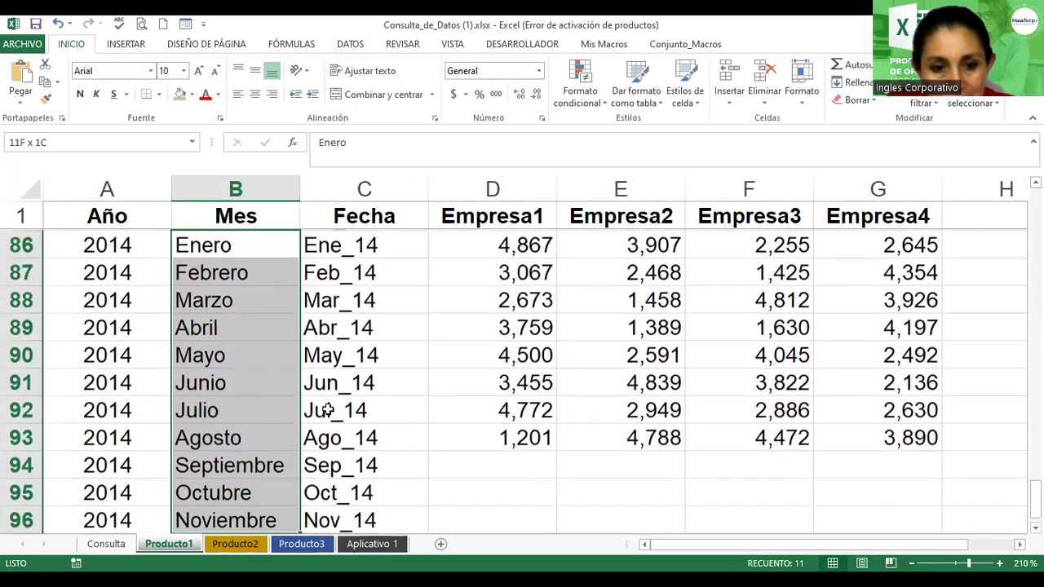
pyautogui.hotkey('shift', 'Down')
pyautogui.hotkey('shift', 'Down')
pyautogui.hotkey('shift', 'Up')
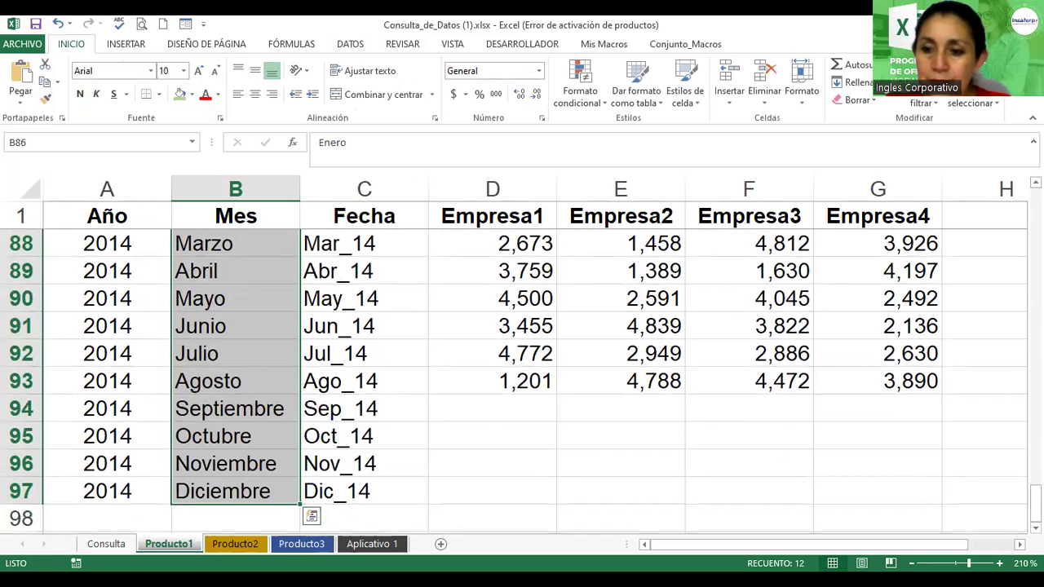
pyautogui.scroll(12, 522, 375)
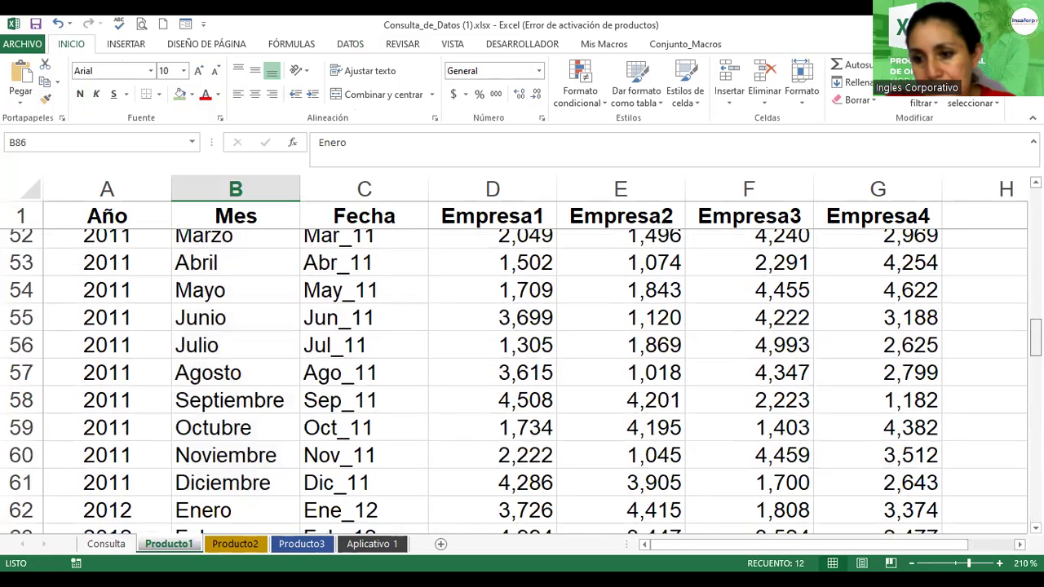
pyautogui.scroll(3, 522, 375)
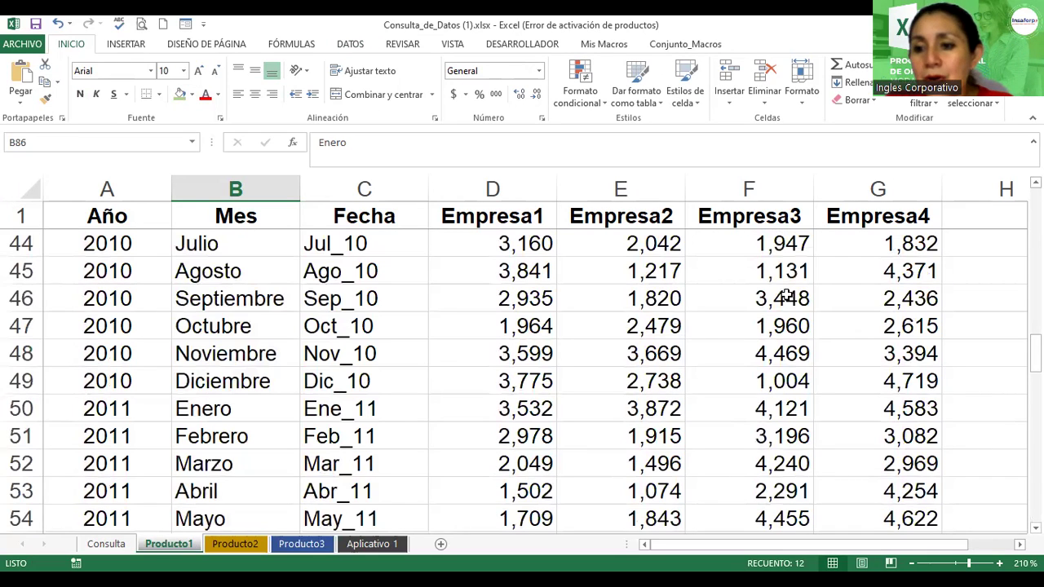
pyautogui.scroll(14, 394, 242)
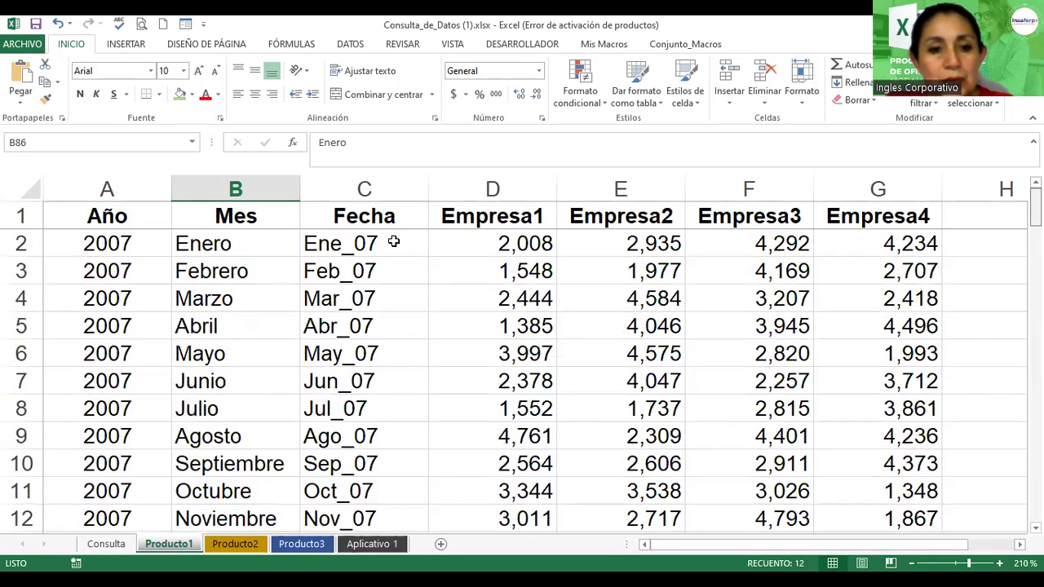
pyautogui.moveTo(242, 301); pyautogui.dragTo(236, 245)
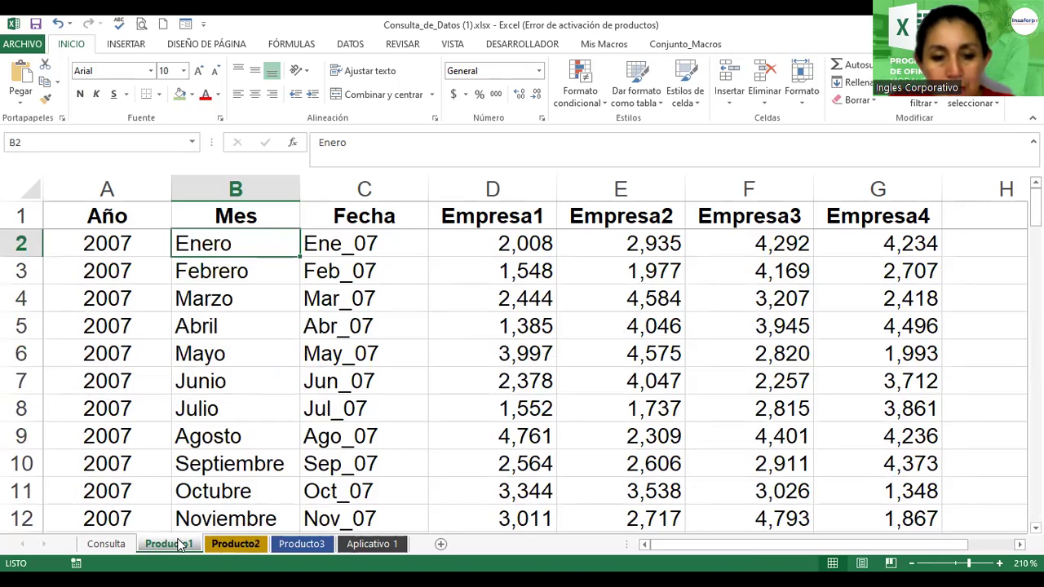
# - Start a validation rule of type Lista for the Seleccione Mes cell C5 on Consulta, pointing its source to the Producto1 sheet
pyautogui.click(119, 550)
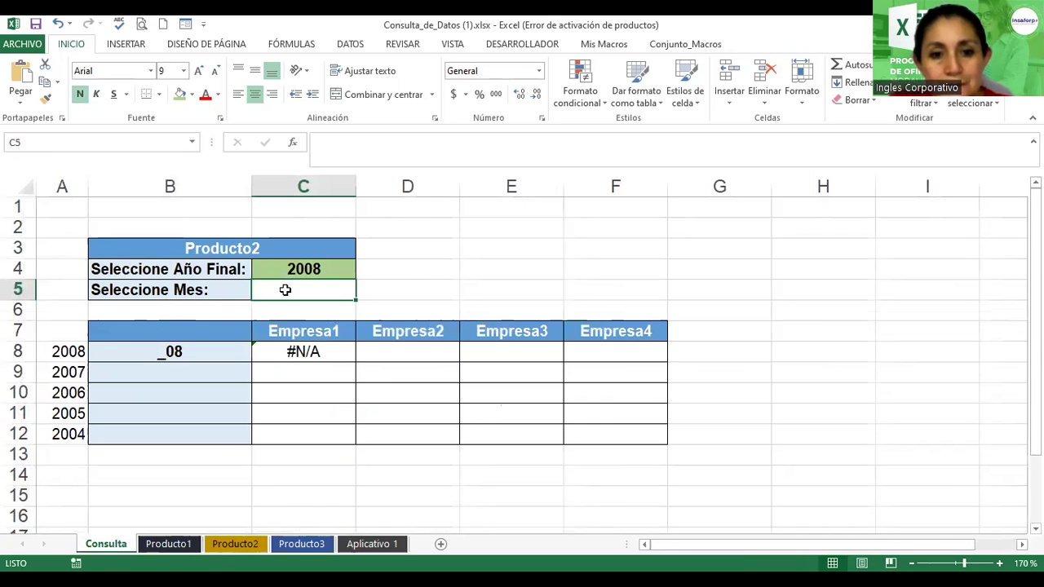
pyautogui.click(364, 49)
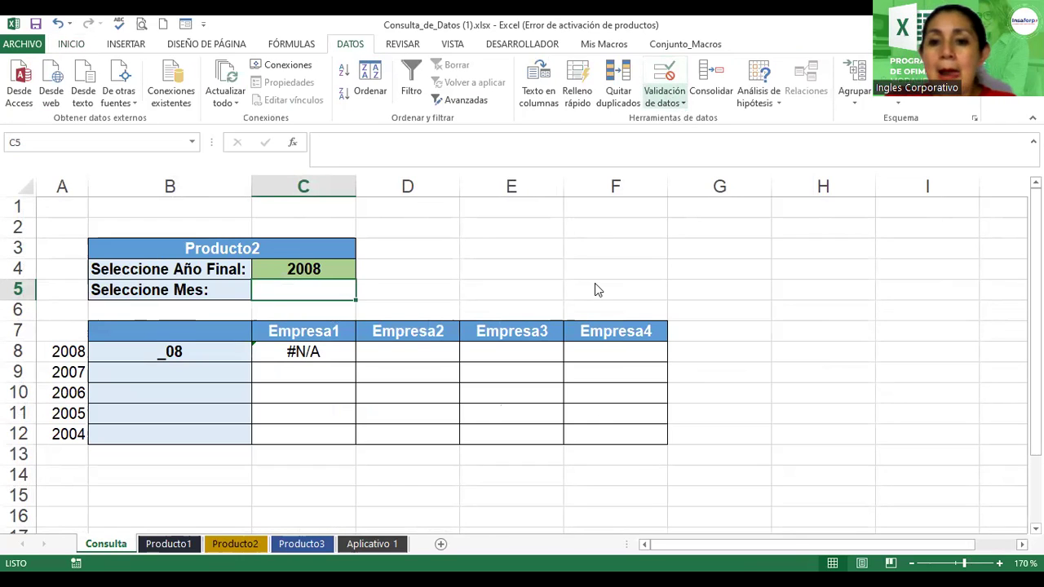
pyautogui.click(625, 248)
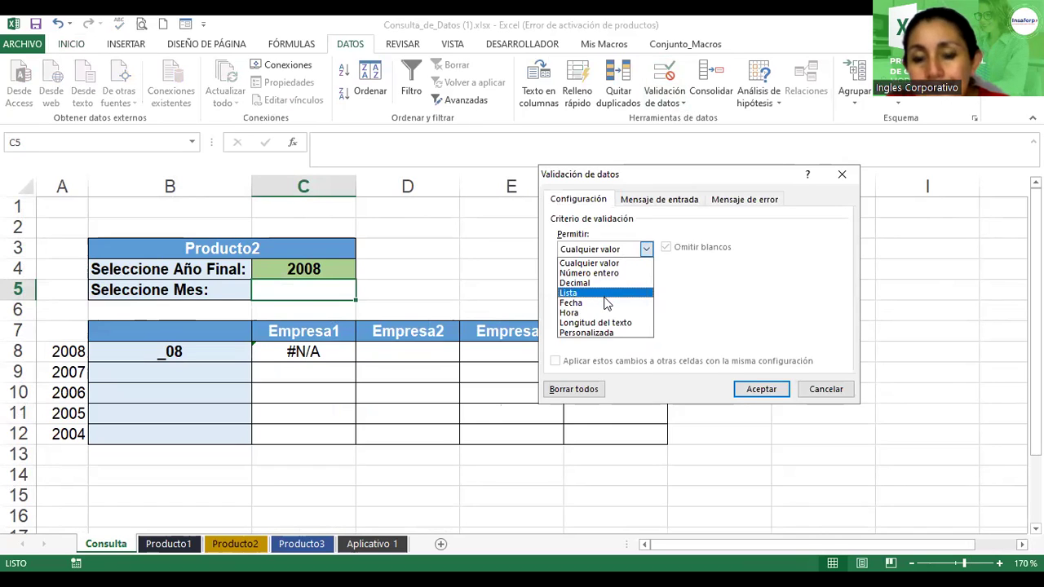
pyautogui.click(605, 296)
pyautogui.click(676, 310)
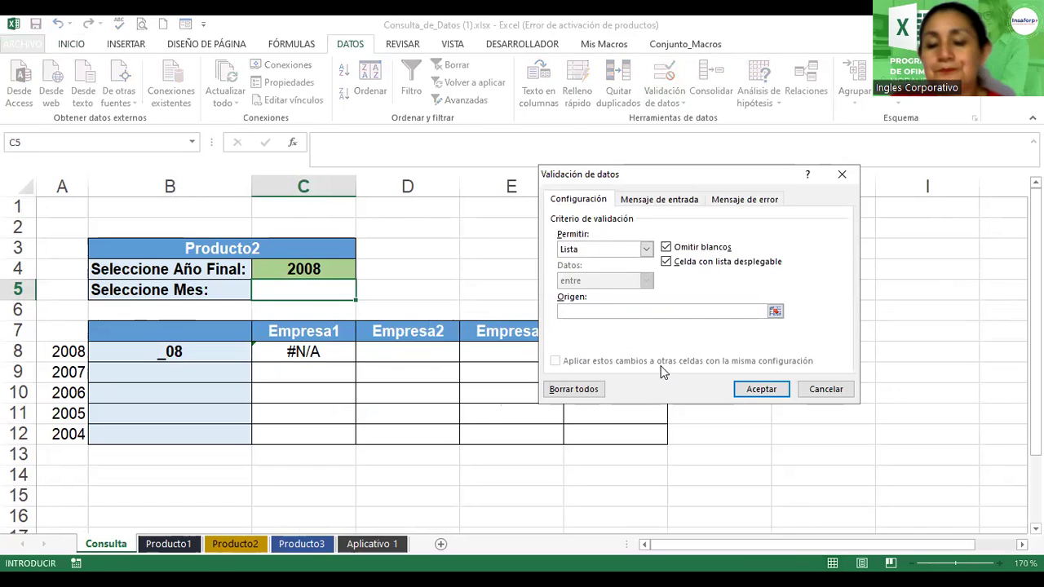
pyautogui.write('=')
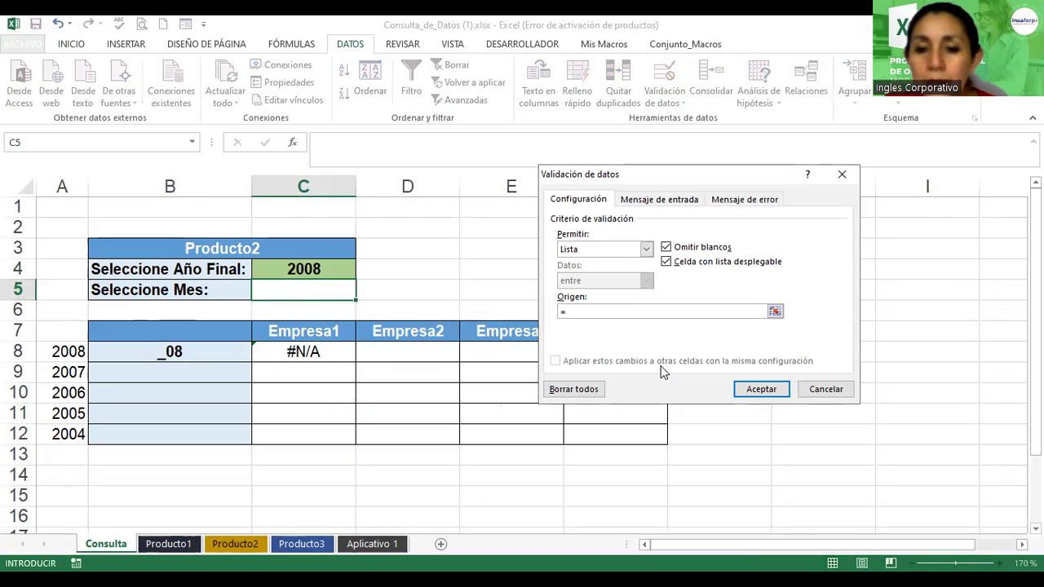
pyautogui.click(774, 312)
pyautogui.click(171, 544)
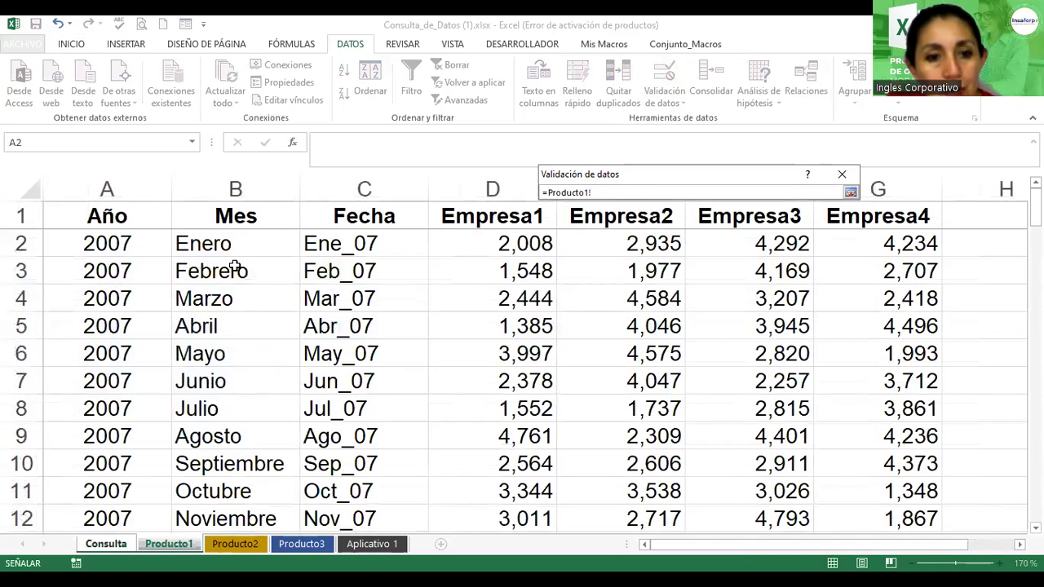
pyautogui.click(212, 243)
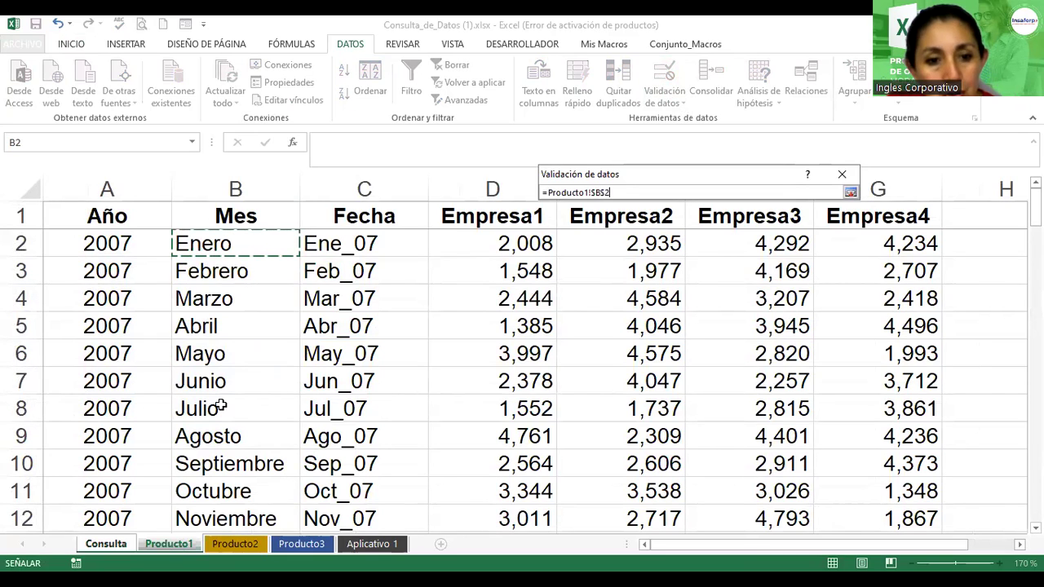
pyautogui.moveTo(204, 299); pyautogui.dragTo(220, 405)
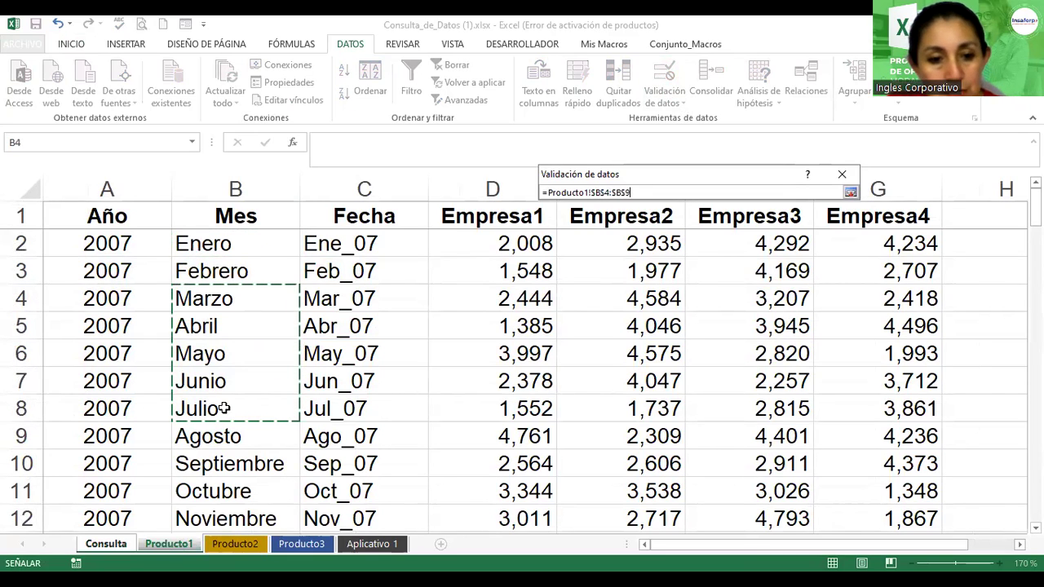
pyautogui.moveTo(222, 407); pyautogui.dragTo(224, 491)
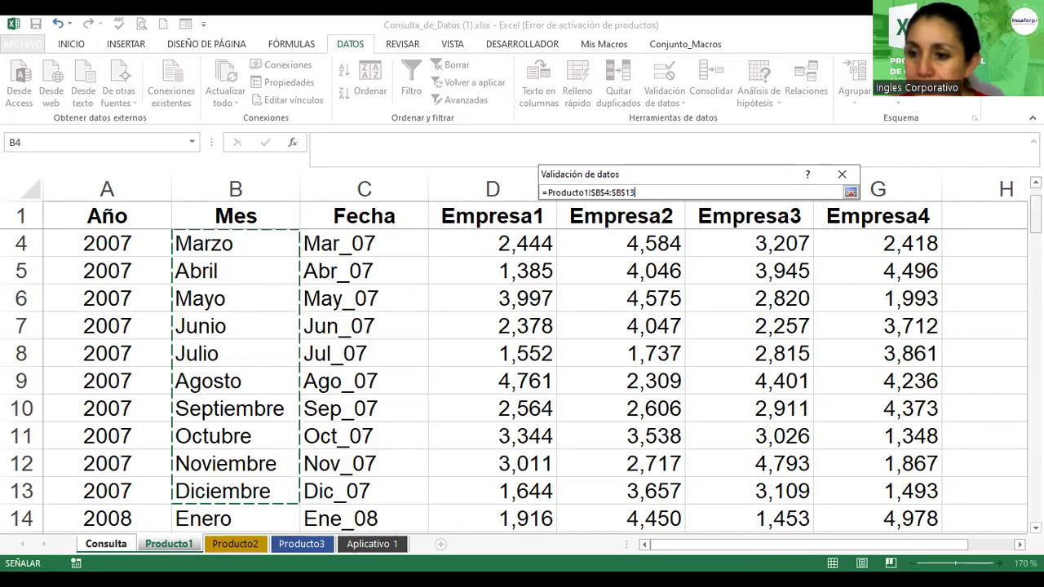
pyautogui.scroll(1, 1034, 218)
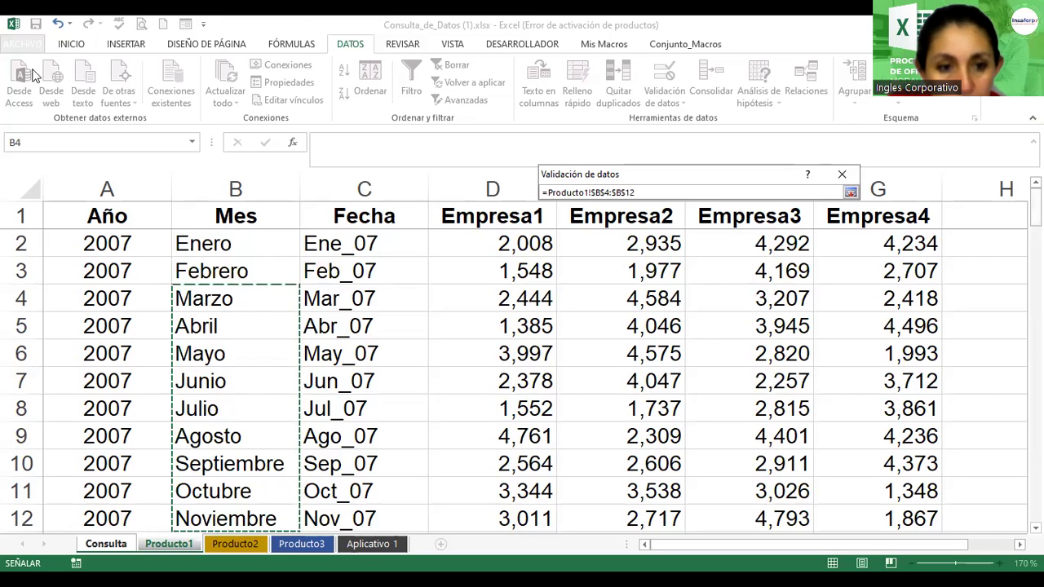
# - Set the list source to Producto1!$B$2:$B$13, covering Enero through Diciembre, and apply the validation rule
pyautogui.click(215, 241)
pyautogui.write(':$B$3')
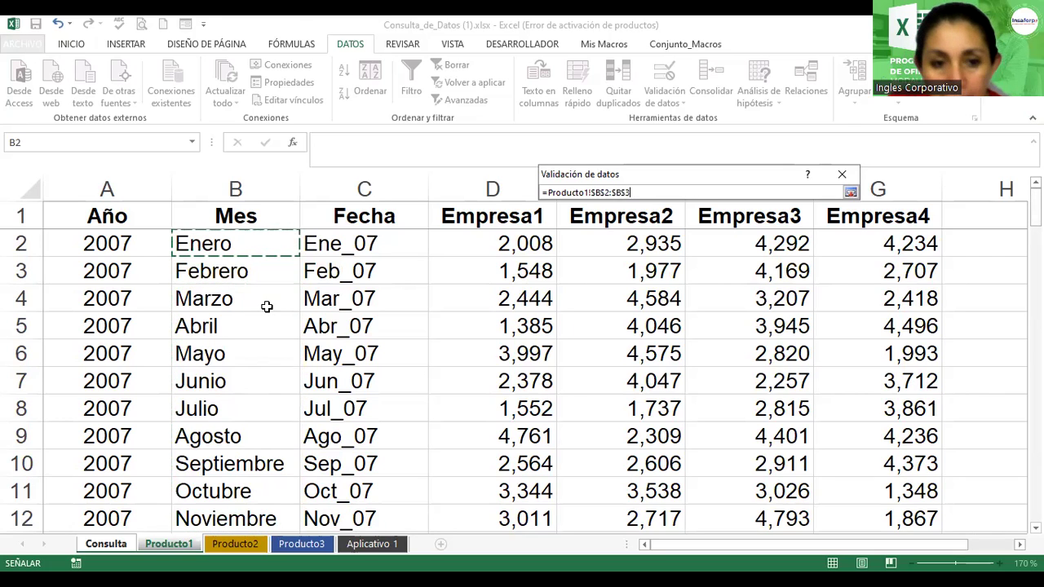
pyautogui.hotkey('shift', 'Down')
pyautogui.hotkey('shift', 'Down')
pyautogui.hotkey('shift', 'Down')
pyautogui.hotkey('shift', 'Down')
pyautogui.hotkey('shift', 'Down')
pyautogui.hotkey('shift', 'Down')
pyautogui.hotkey('shift', 'Down')
pyautogui.hotkey('shift', 'Down')
pyautogui.hotkey('shift', 'Down')
pyautogui.hotkey('shift', 'Down')
pyautogui.hotkey('shift', 'Down')
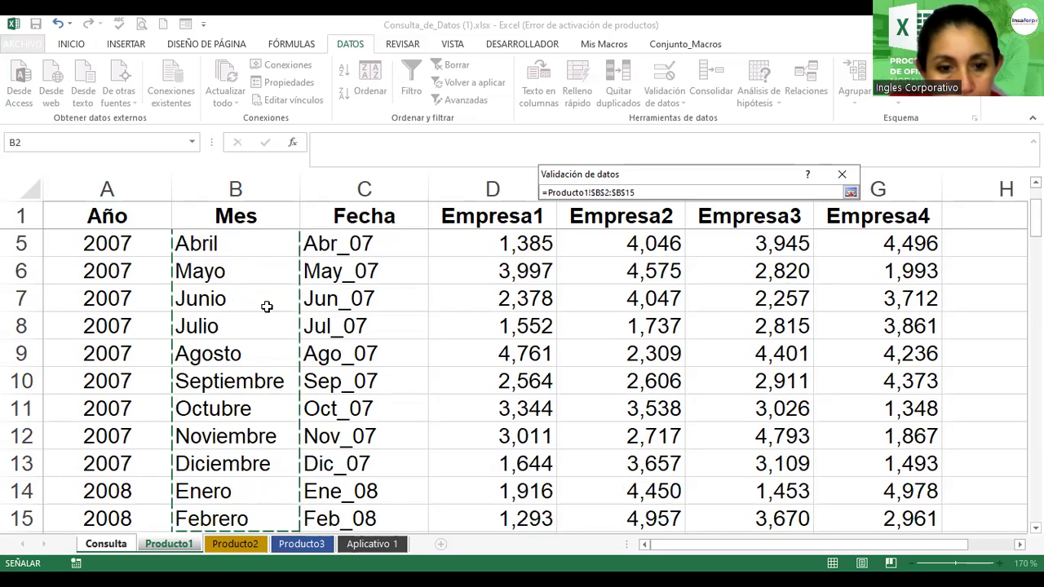
pyautogui.hotkey('shift', 'Up')
pyautogui.hotkey('shift', 'Up')
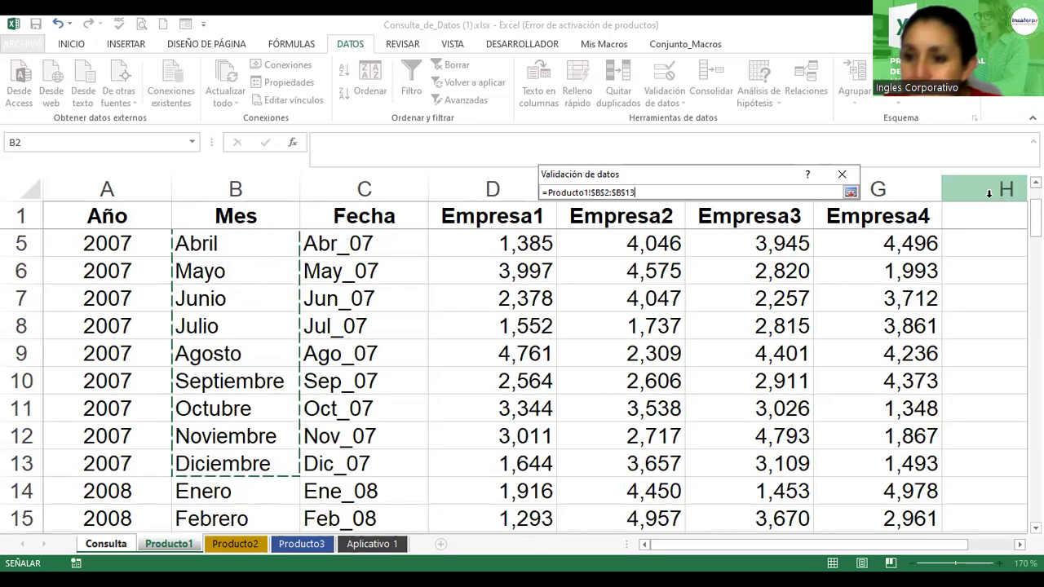
pyautogui.moveTo(1035, 222); pyautogui.dragTo(1035, 227)
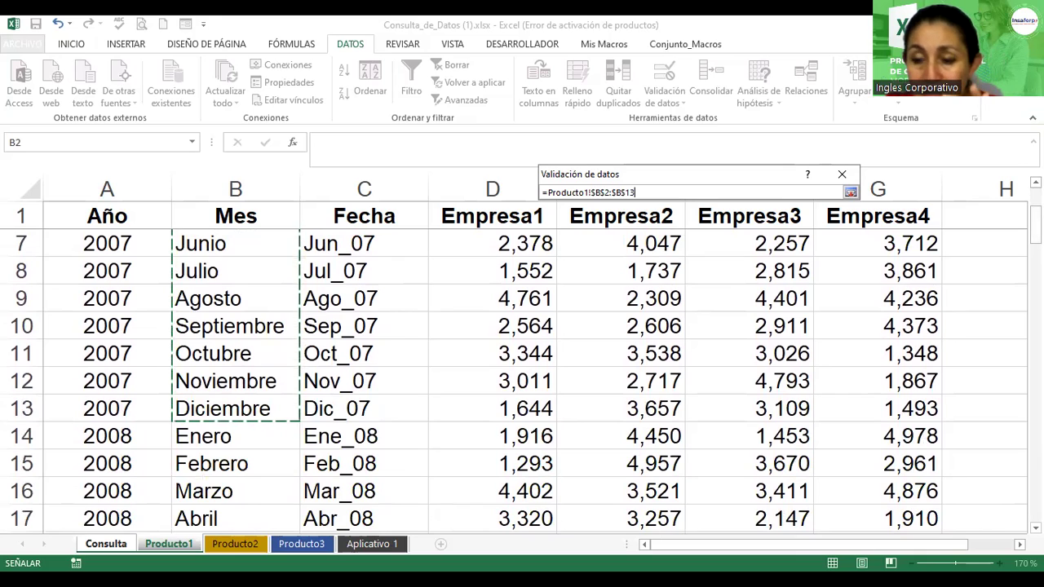
pyautogui.moveTo(1035, 227); pyautogui.dragTo(1035, 214)
pyautogui.click(852, 194)
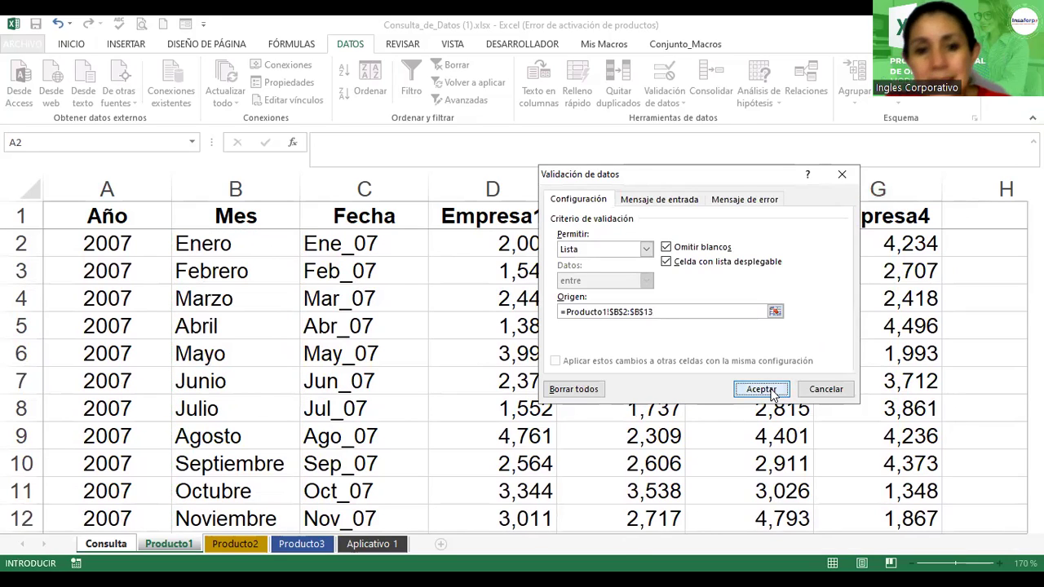
pyautogui.click(760, 389)
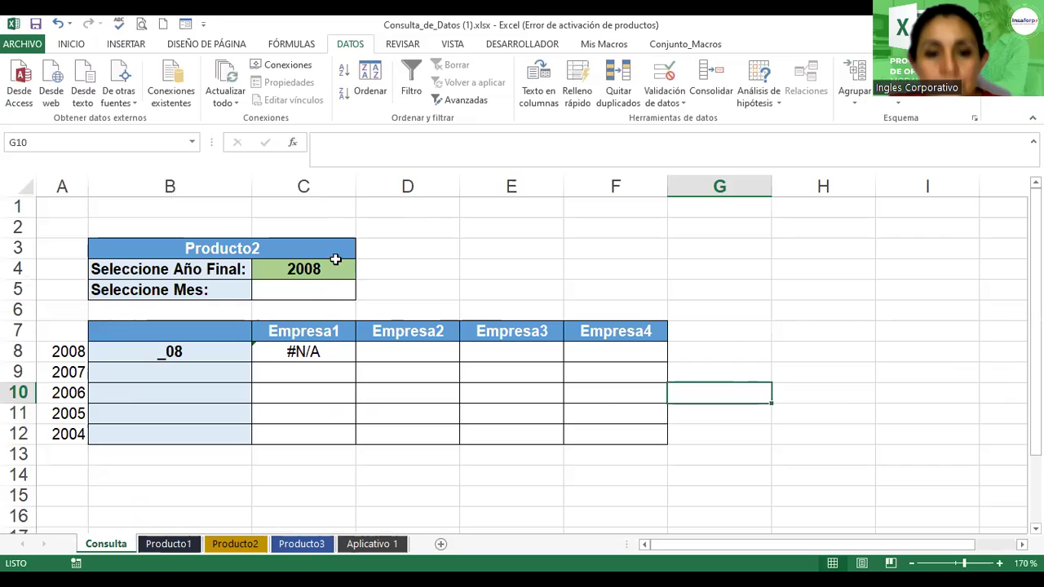
# - Choose Marzo from the month list in the Seleccione Mes cell C5
pyautogui.click(331, 290)
pyautogui.click(362, 292)
pyautogui.click(362, 292)
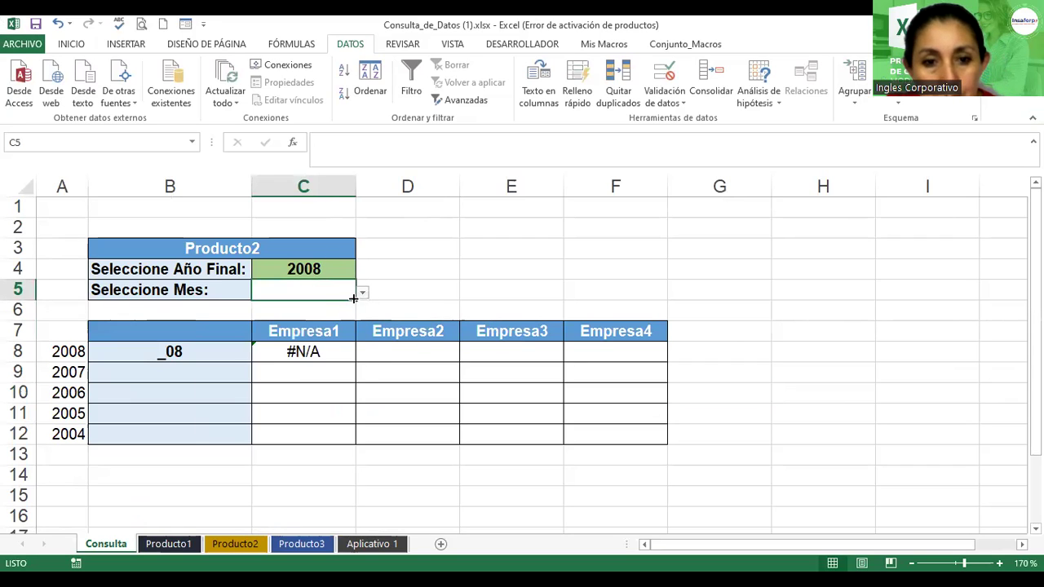
pyautogui.click(364, 291)
pyautogui.click(258, 343)
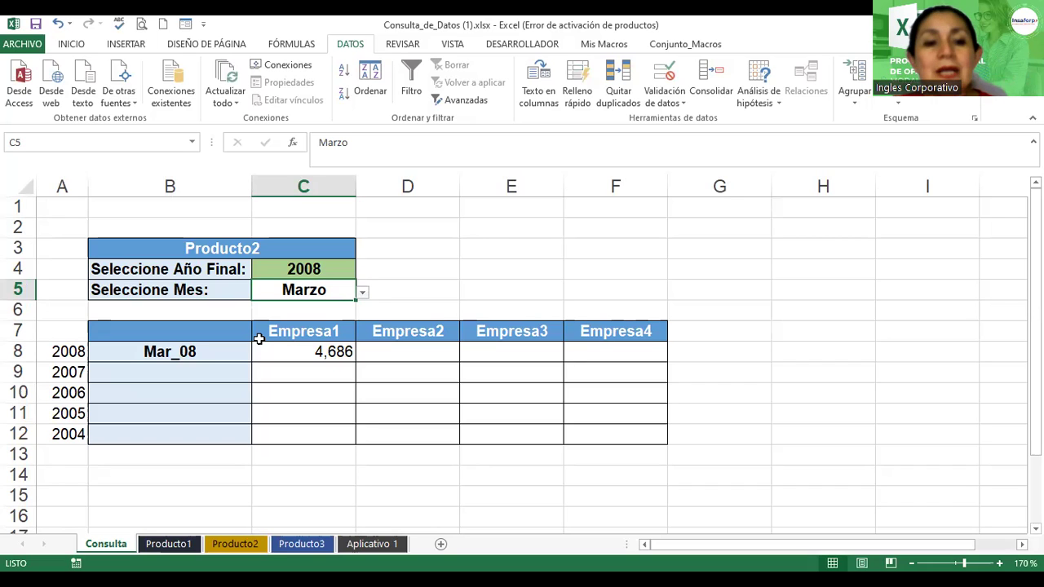
# - Examine the date text formula in B8 and the helper year formulas in column A beside the results table
pyautogui.click(157, 351)
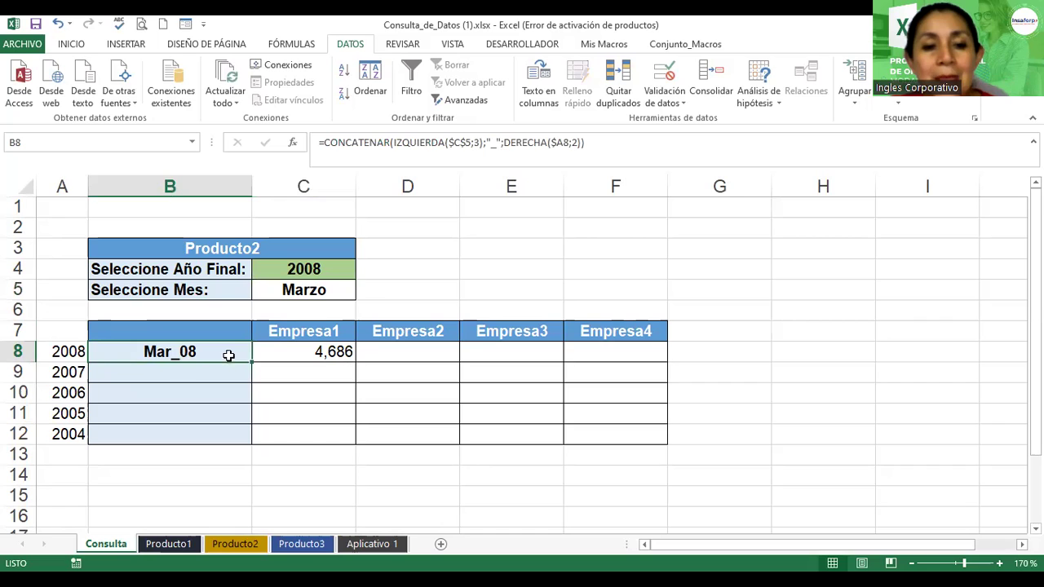
pyautogui.click(59, 352)
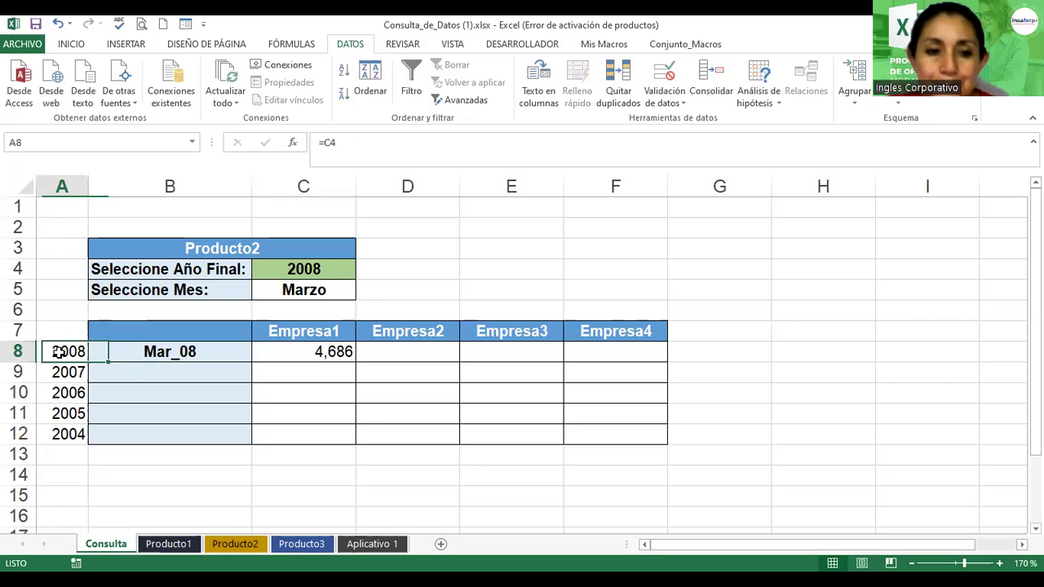
pyautogui.click(159, 350)
pyautogui.click(73, 350)
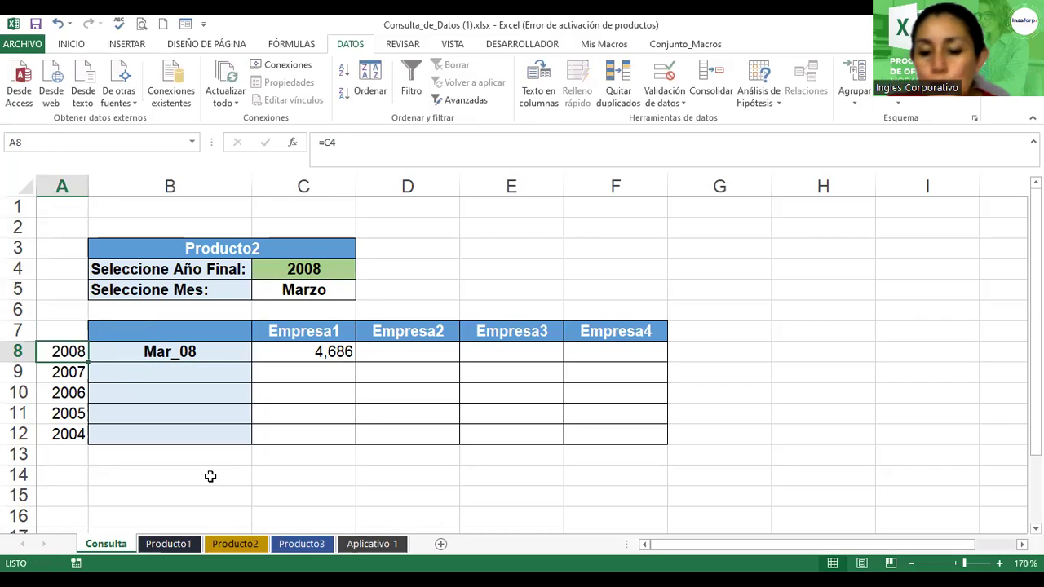
pyautogui.press('Down')
pyautogui.press('Down')
pyautogui.press('Down')
pyautogui.press('Up')
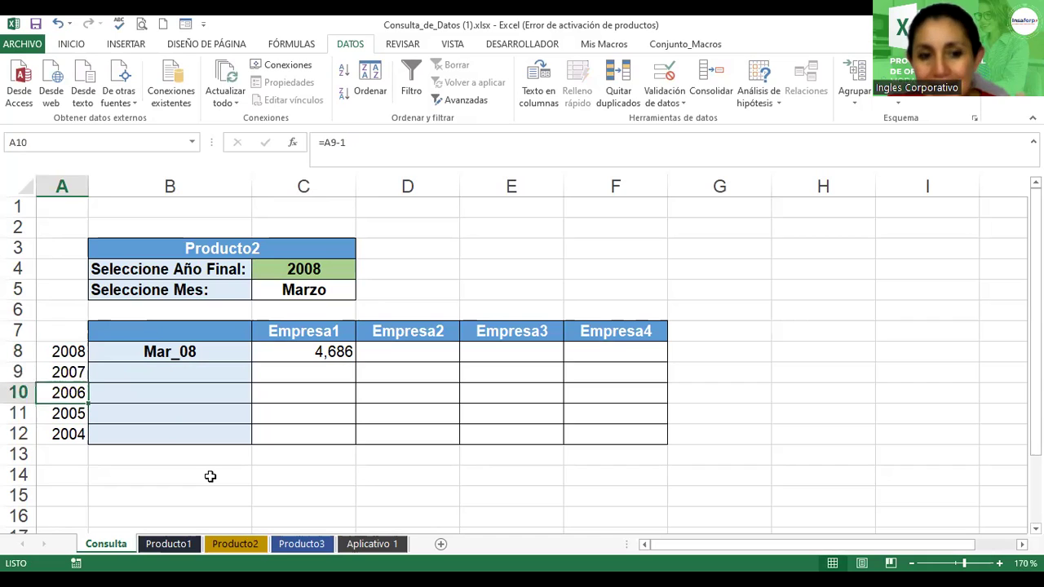
pyautogui.press('Up')
pyautogui.press('Up')
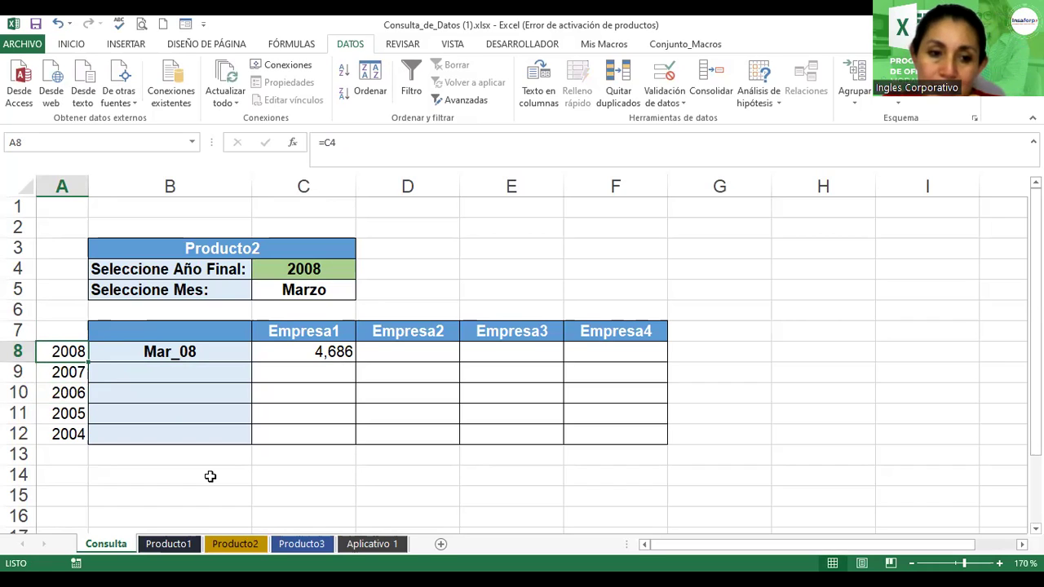
pyautogui.press('Down')
pyautogui.press('Down')
pyautogui.press('Up')
pyautogui.press('Up')
pyautogui.press('Up')
pyautogui.press('Down')
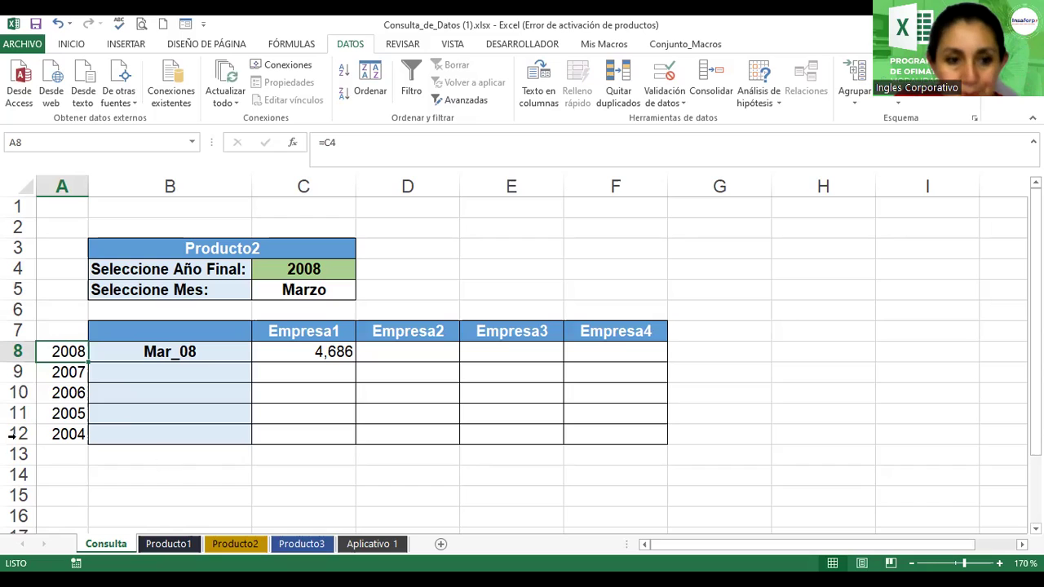
# - Inspect the cell references of the year formulas from A8 down to A12, leaving them unedited
pyautogui.doubleClick(51, 352)
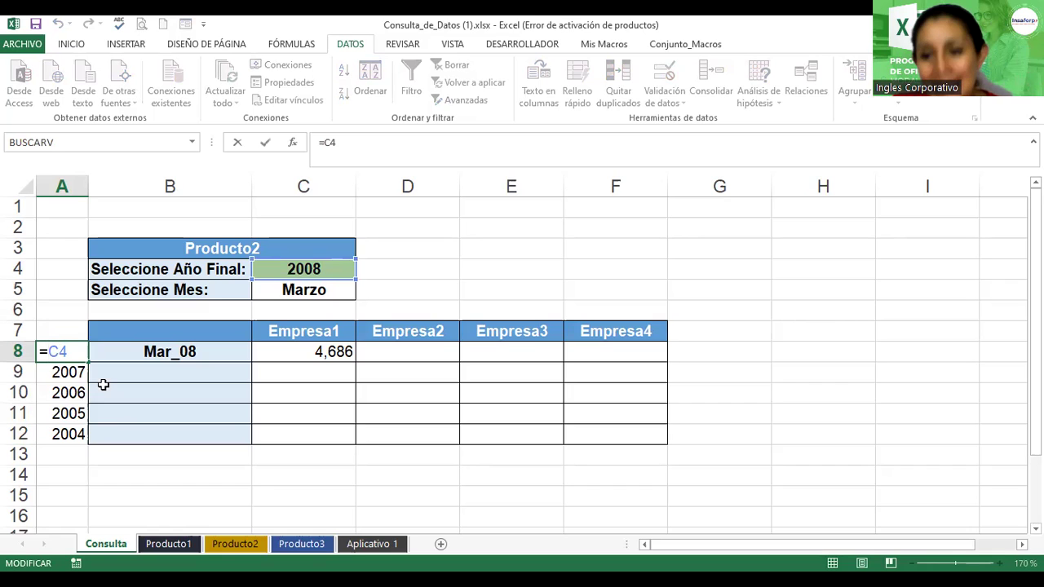
pyautogui.press('Return')
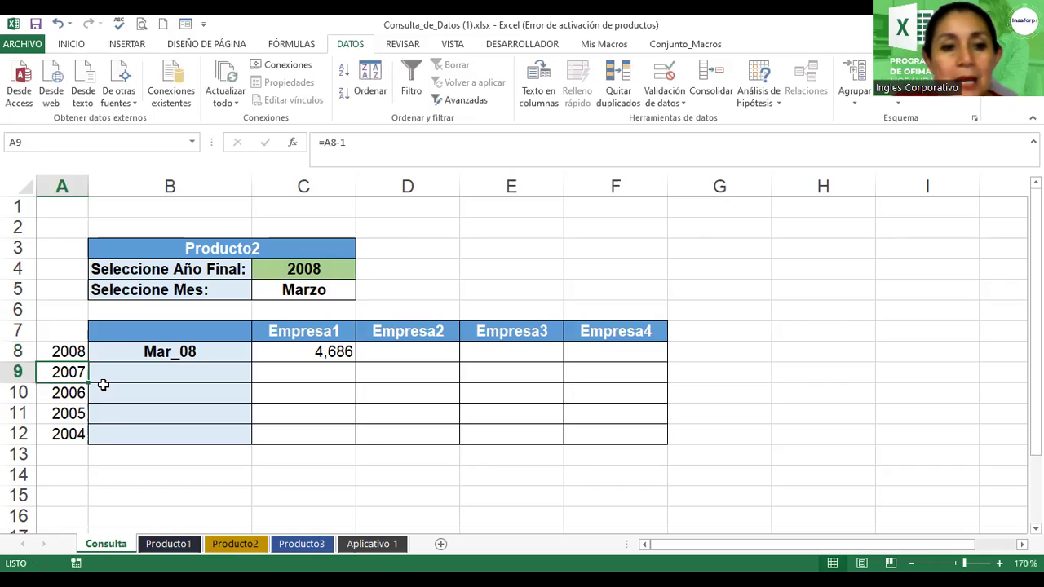
pyautogui.doubleClick(63, 373)
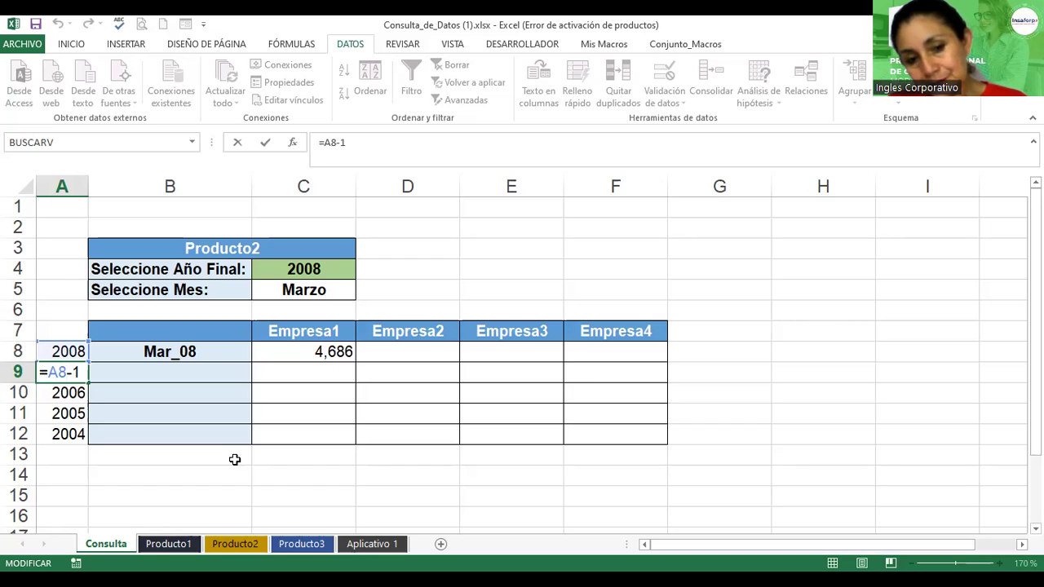
pyautogui.press('Return')
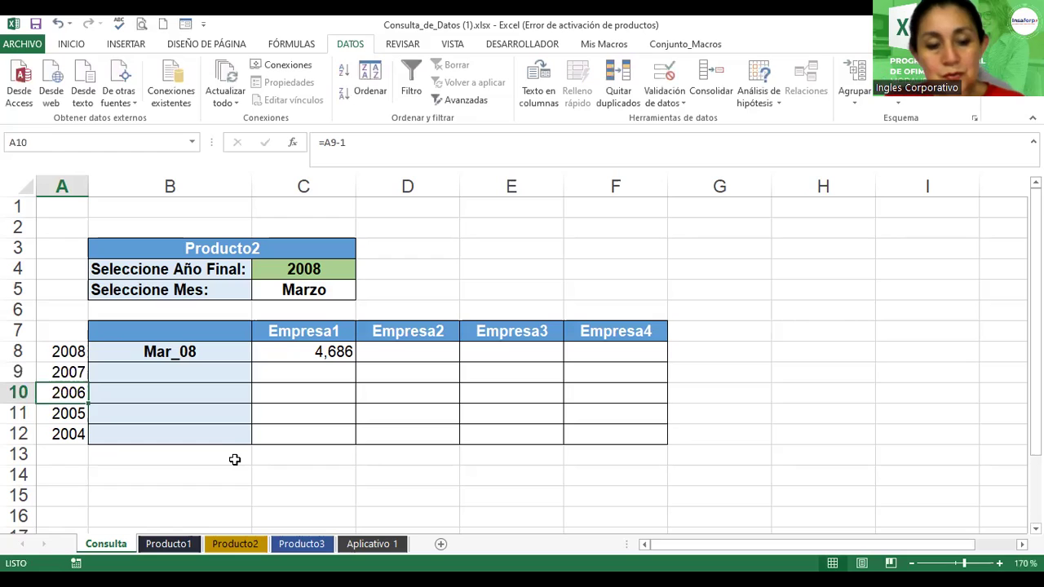
pyautogui.press('F2')
pyautogui.press('Return')
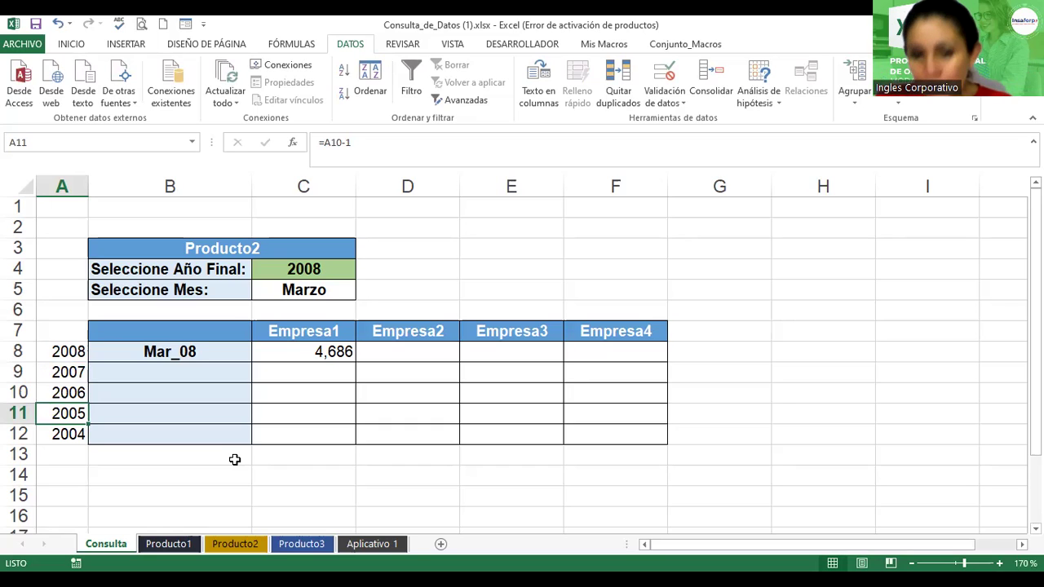
pyautogui.press('Return')
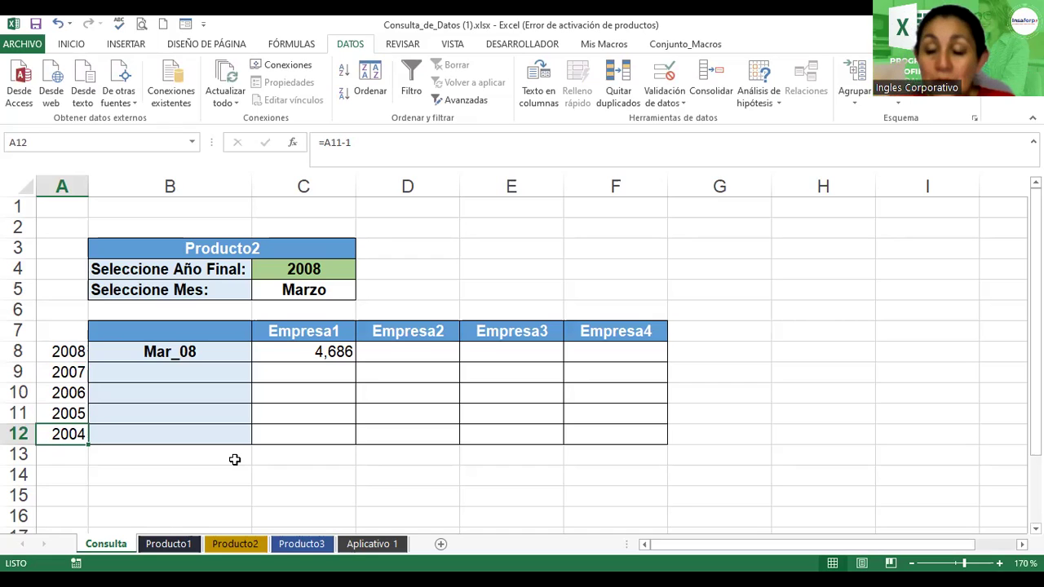
# - Recheck how A8 refers to the final year in C4 and how the following year cells derive from it
pyautogui.click(57, 353)
pyautogui.write('=C4')
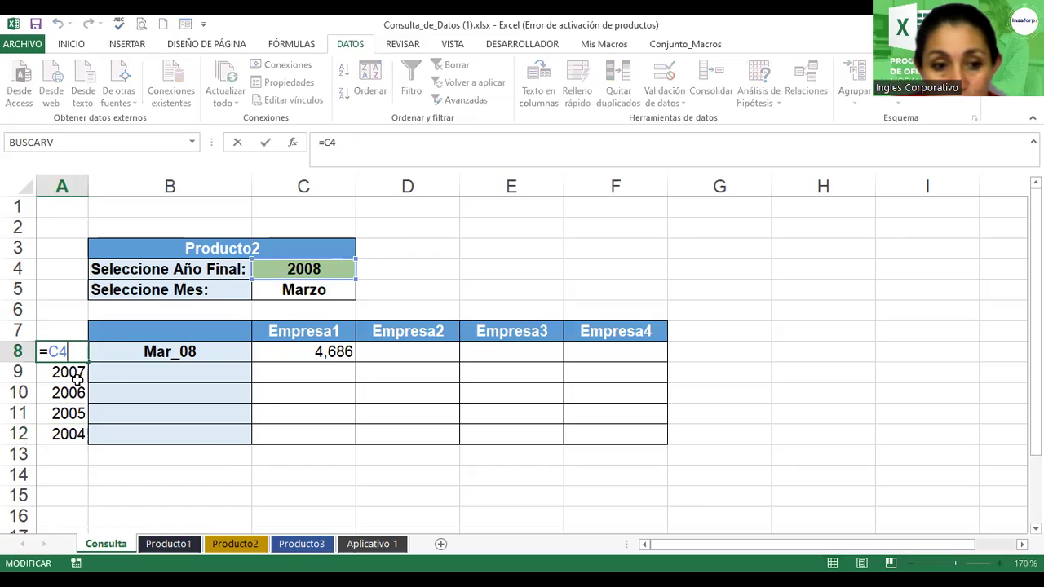
pyautogui.press('Return')
pyautogui.press('Up')
pyautogui.press('Down')
pyautogui.press('Down')
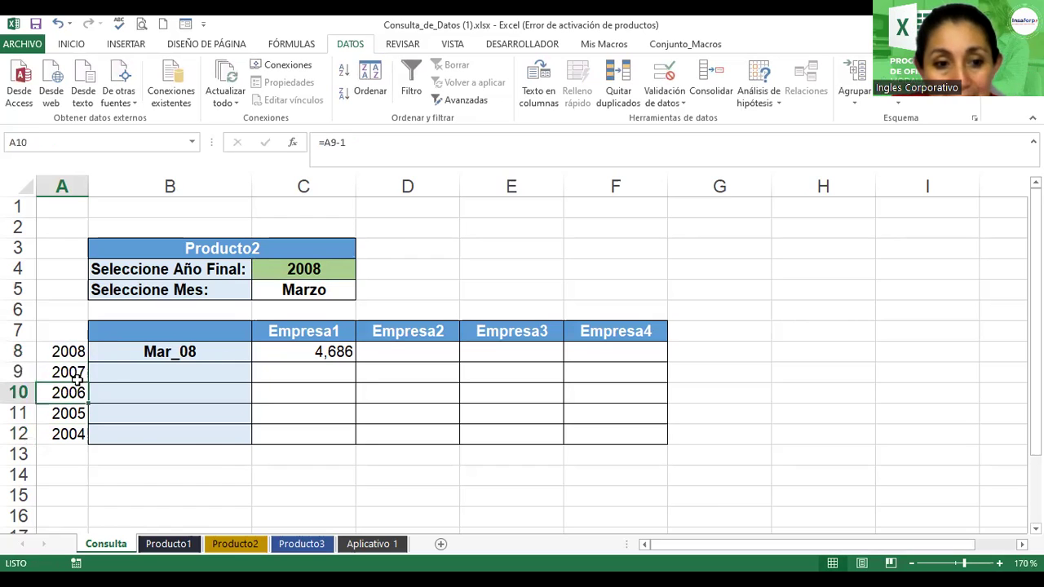
pyautogui.press('Down')
pyautogui.press('Up')
pyautogui.press('Up')
pyautogui.press('Up')
pyautogui.press('Right')
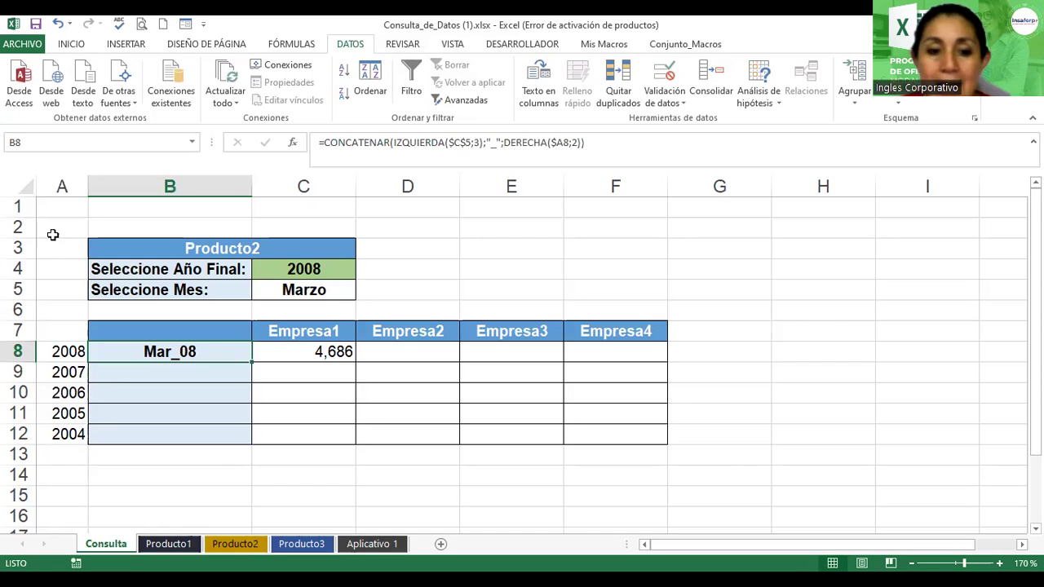
# - Compare the Mes and Fecha columns on Producto1 with the CONCATENAR formula in cell B8 on Consulta
pyautogui.click(169, 543)
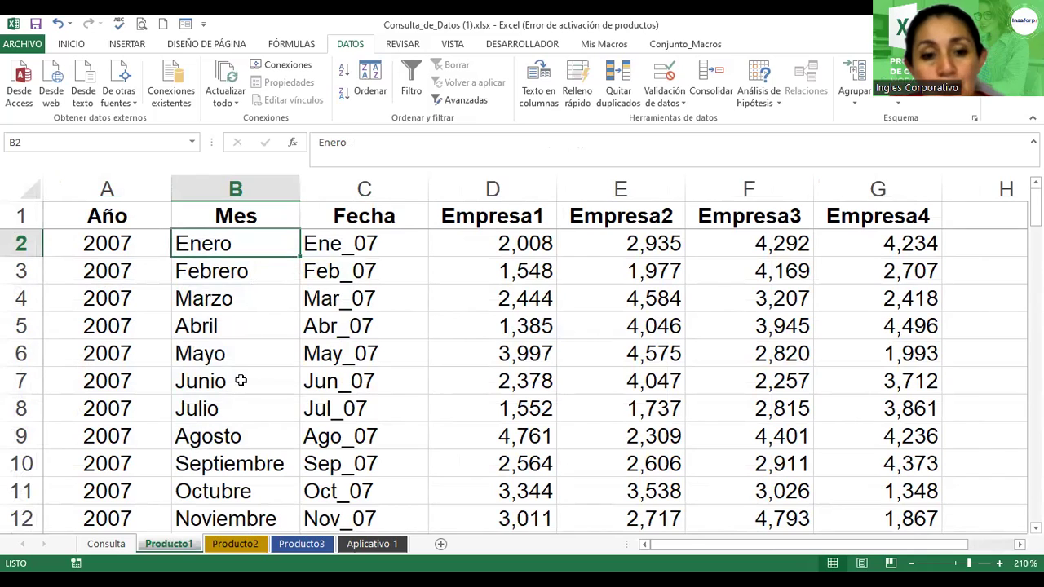
pyautogui.click(110, 546)
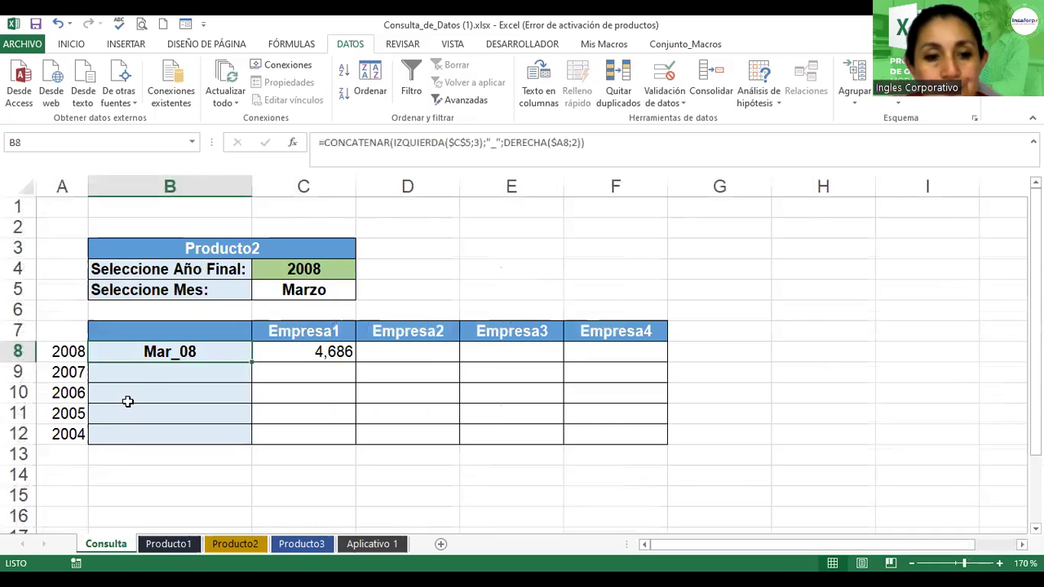
pyautogui.doubleClick(152, 354)
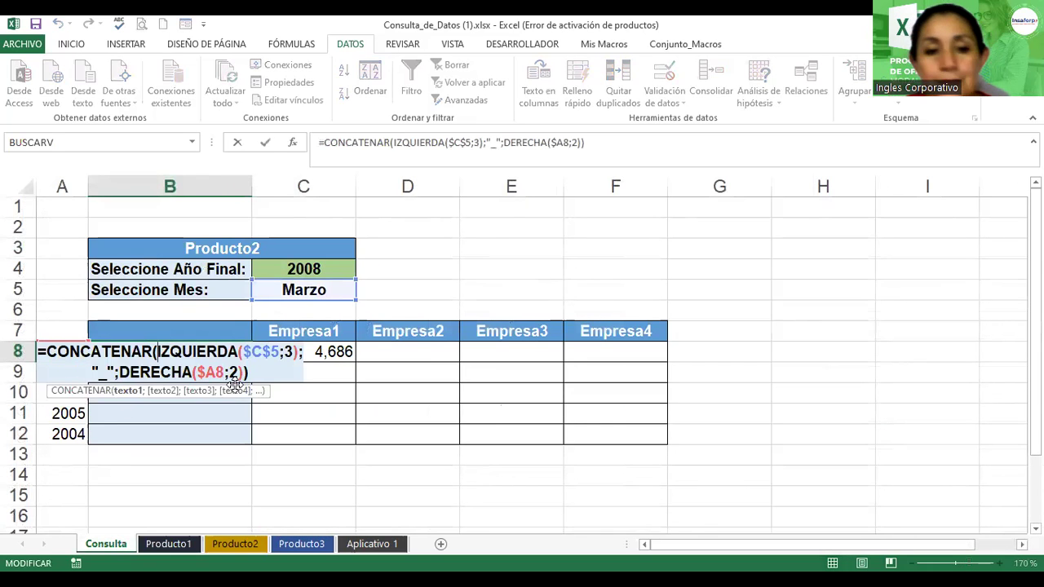
pyautogui.press('Return')
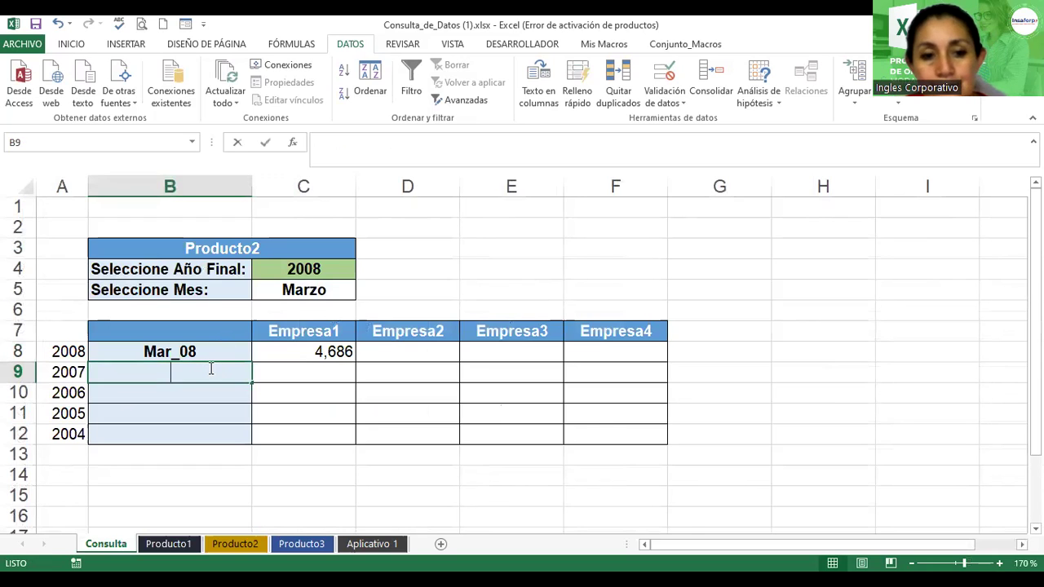
pyautogui.click(208, 350)
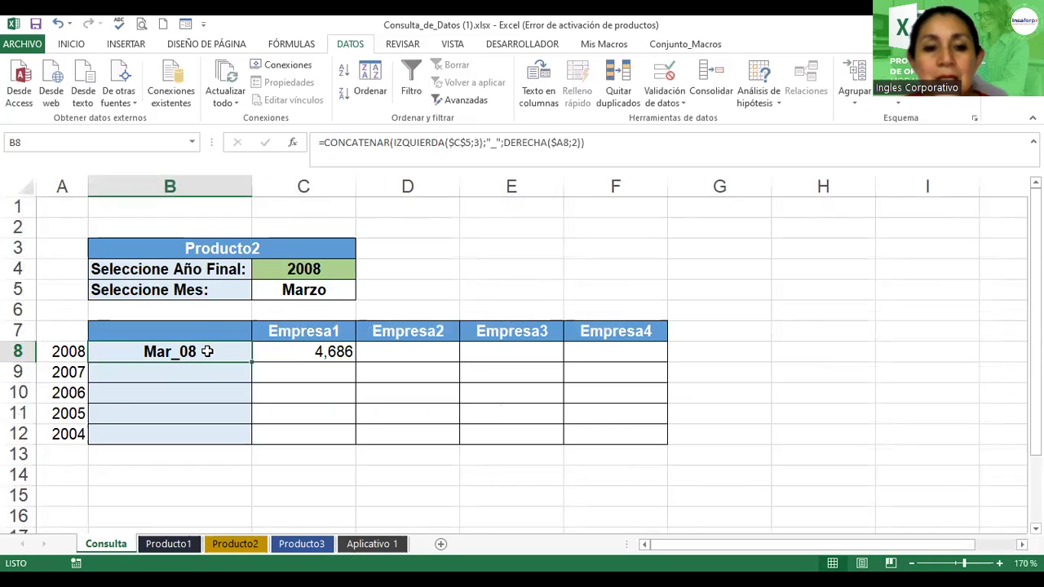
pyautogui.doubleClick(207, 350)
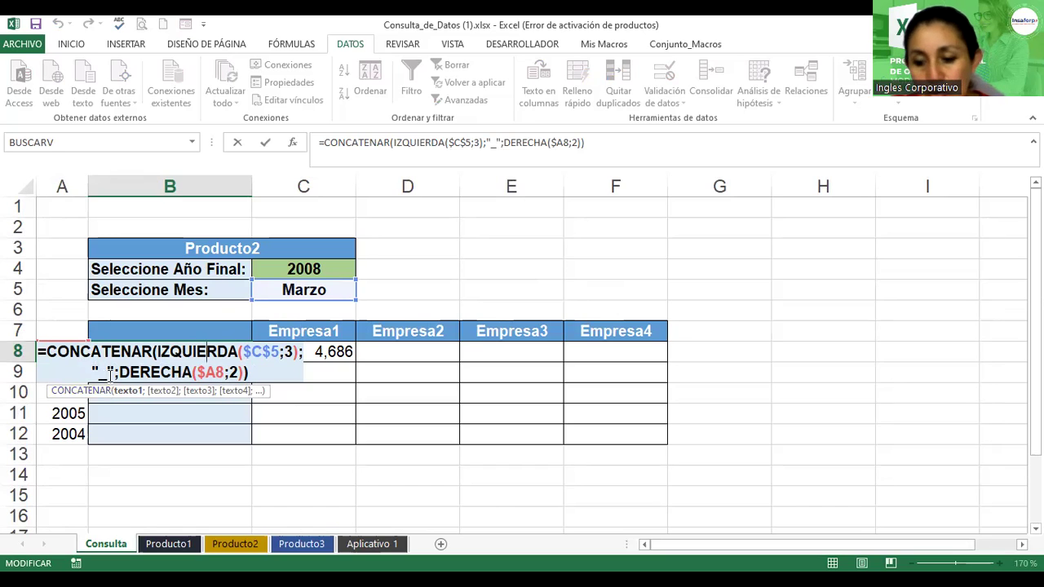
# - Copy the CONCATENAR formula from B8 down through B12 in the Consulta table
pyautogui.click(170, 351)
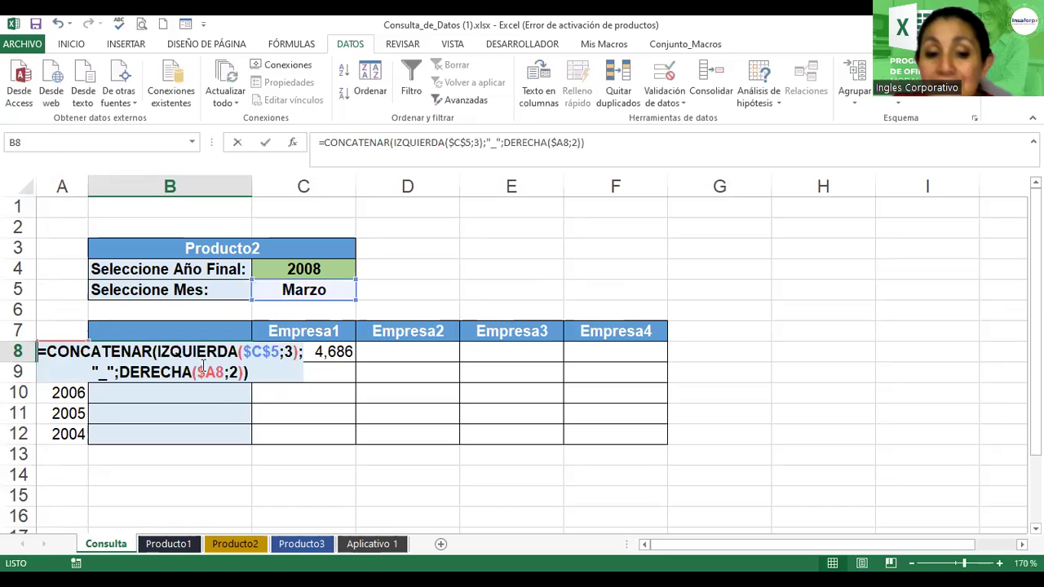
pyautogui.hotkey('ctrl', 'Return')
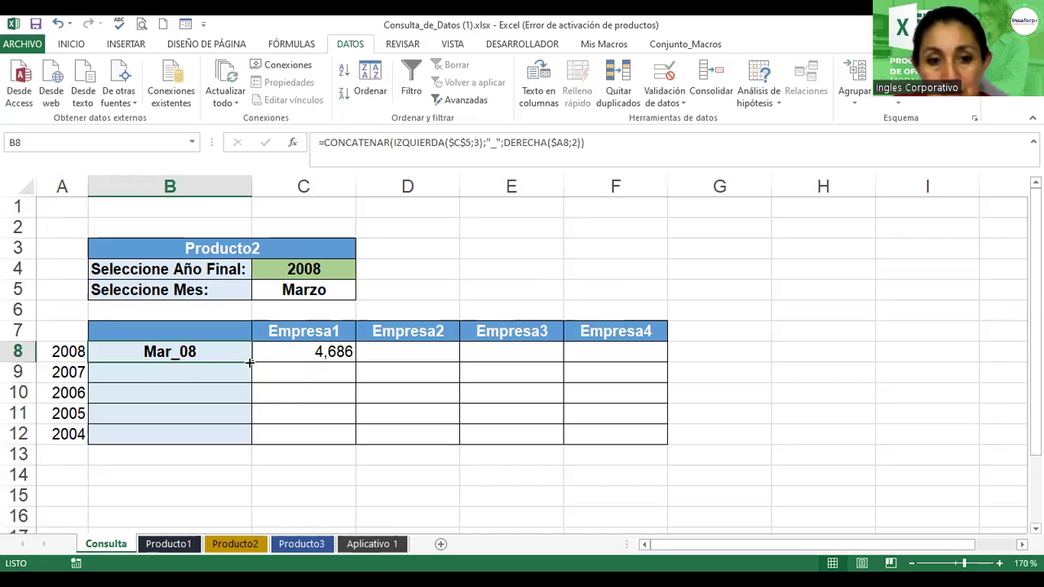
pyautogui.moveTo(247, 375); pyautogui.dragTo(252, 438)
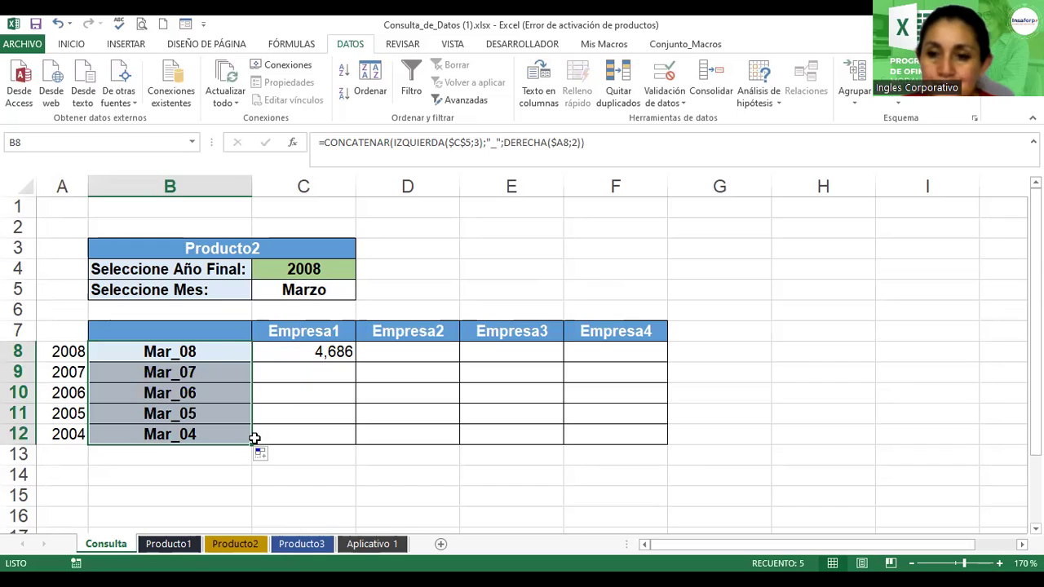
# - Review the references to $C$5 and $A8 in the B8 CONCATENAR formula and its copy in B9
pyautogui.doubleClick(209, 351)
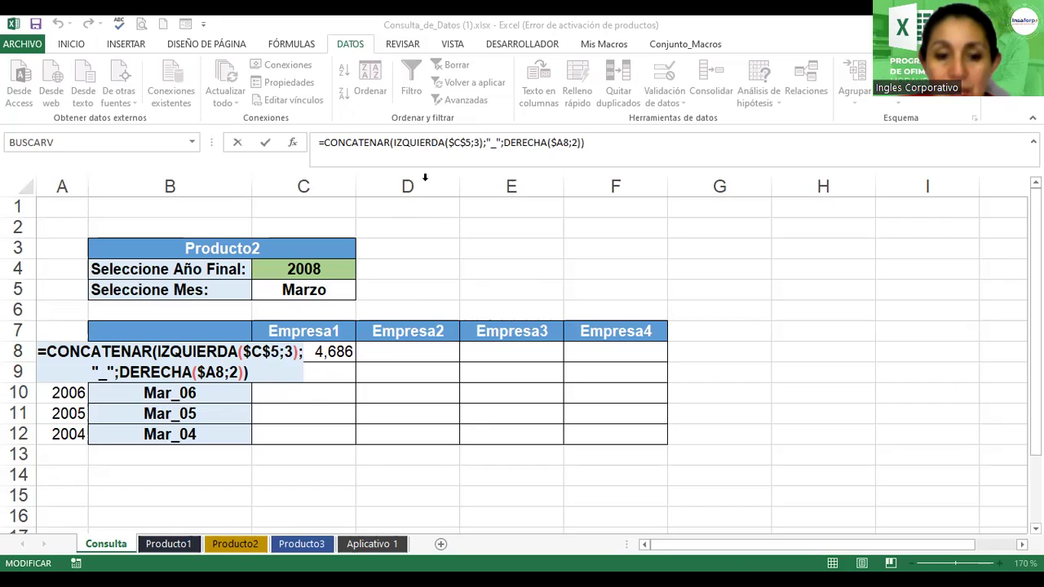
pyautogui.click(264, 371)
pyautogui.press('Return')
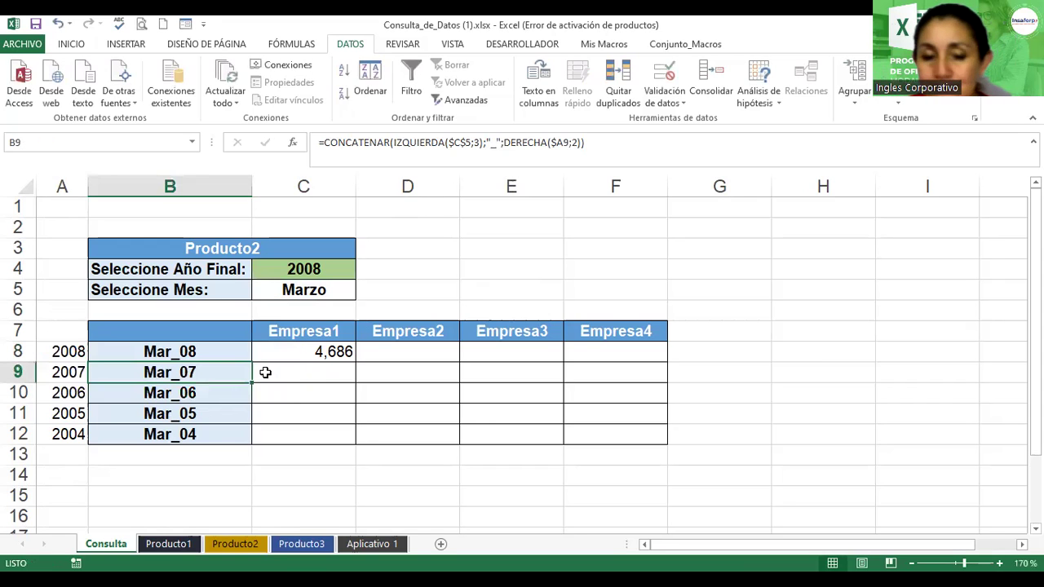
pyautogui.press('Up')
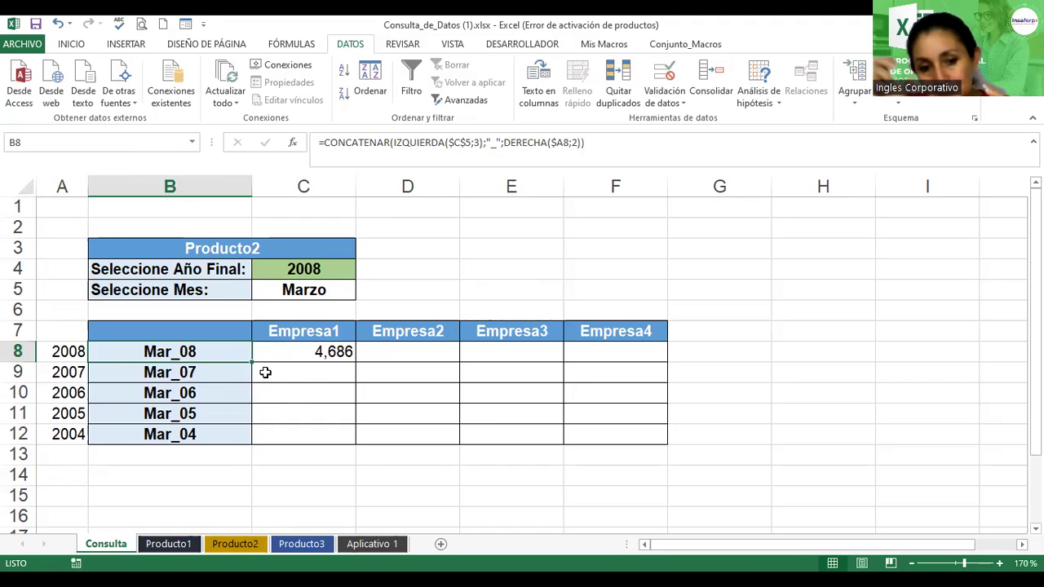
# - Examine the INDICE formula in C8, reviewing the INDIRECTO and CONCATENAR arguments and the $B$3 reference to the selected product
pyautogui.click(283, 347)
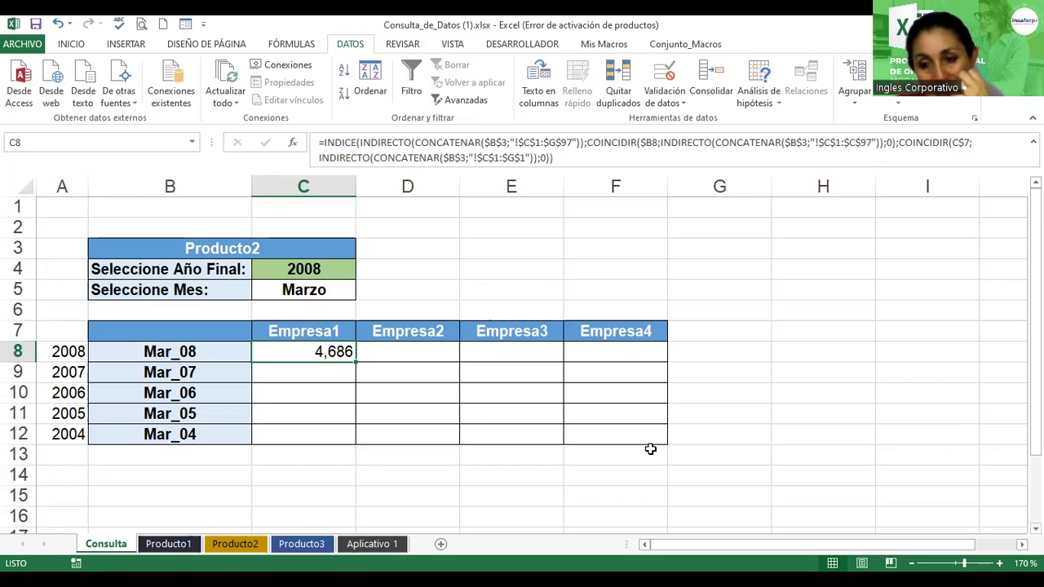
pyautogui.doubleClick(309, 352)
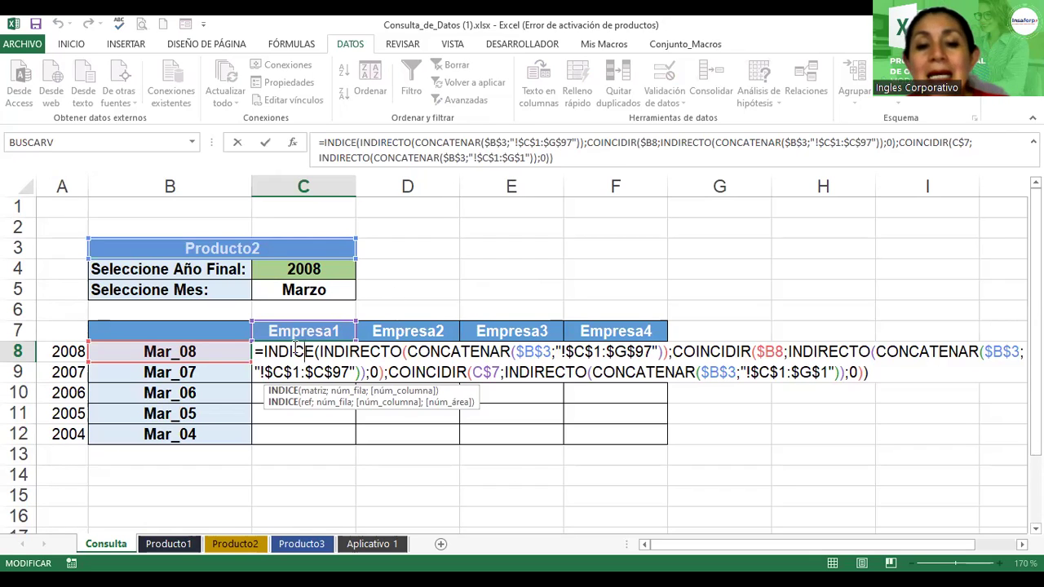
pyautogui.click(352, 351)
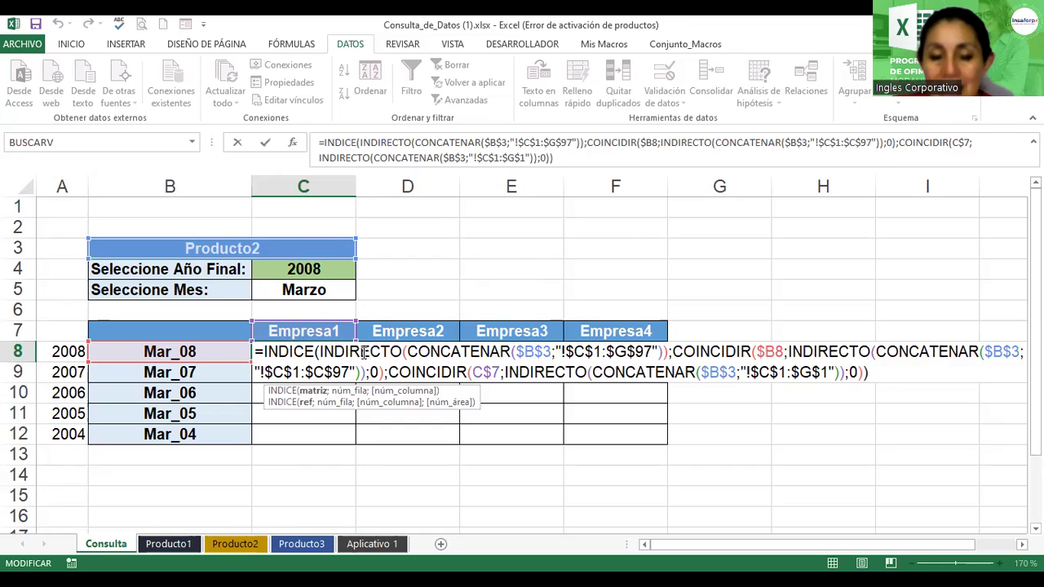
pyautogui.click(454, 351)
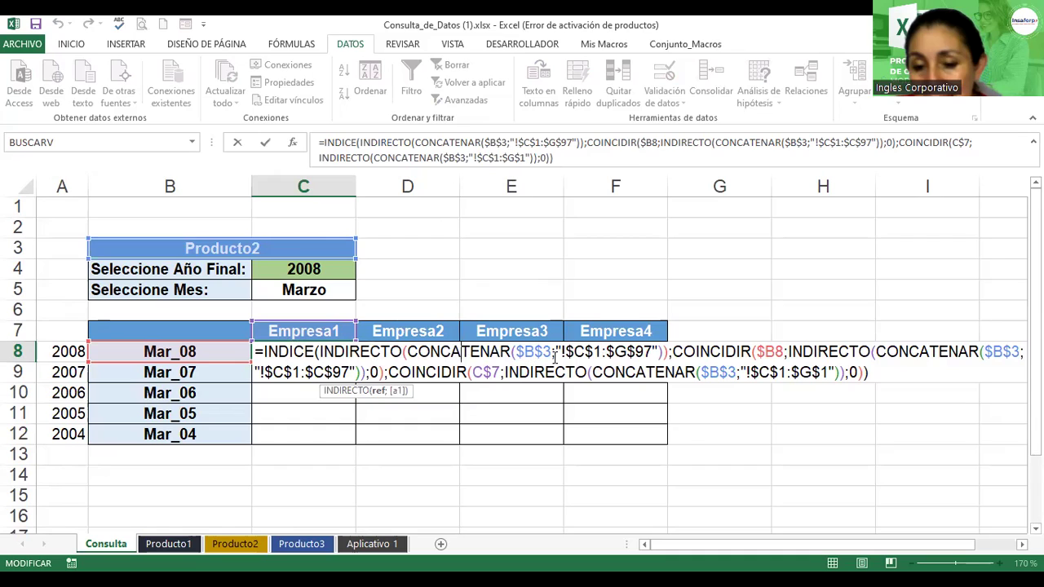
pyautogui.click(607, 352)
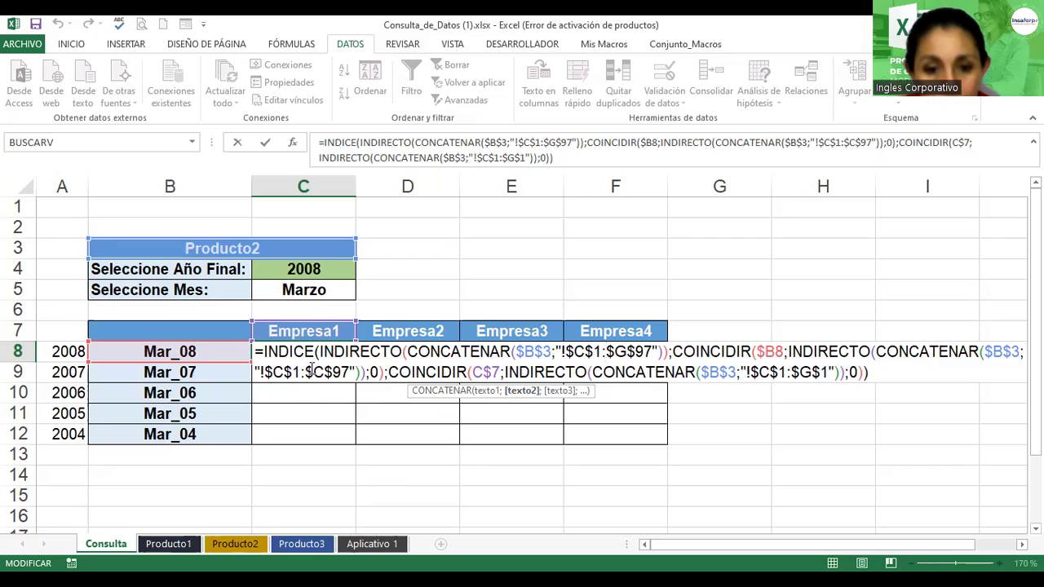
pyautogui.click(535, 352)
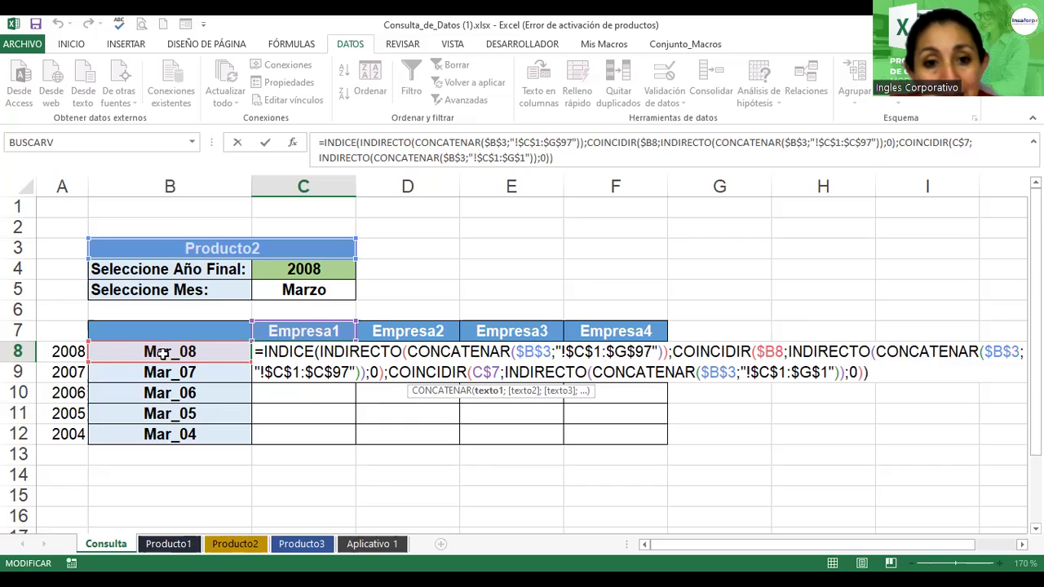
pyautogui.click(144, 249)
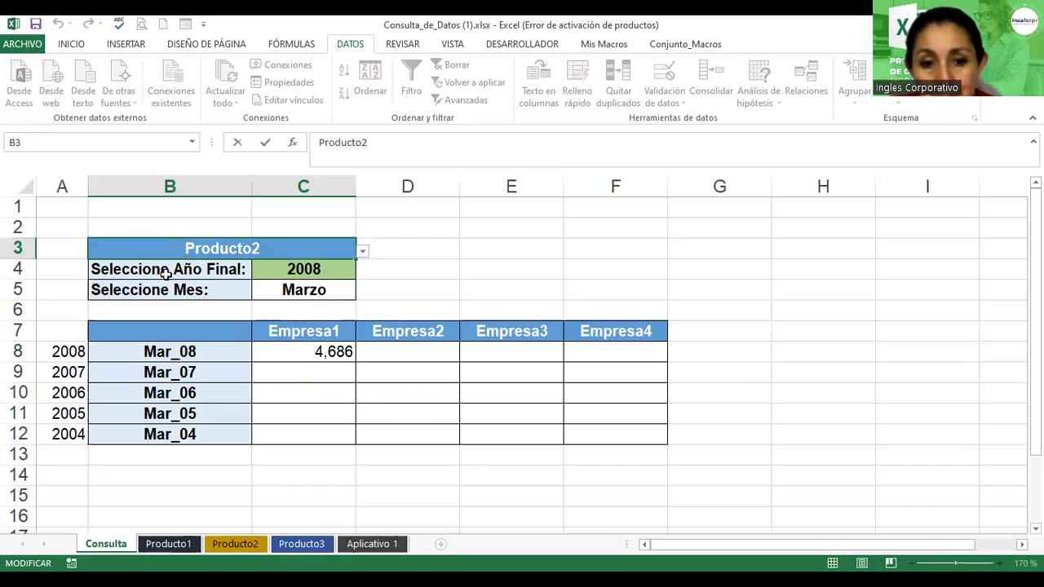
# - Compare the $C$1:$G$97 range in the C8 formula with the data on Producto2, discarding any change to the formula
pyautogui.doubleClick(298, 356)
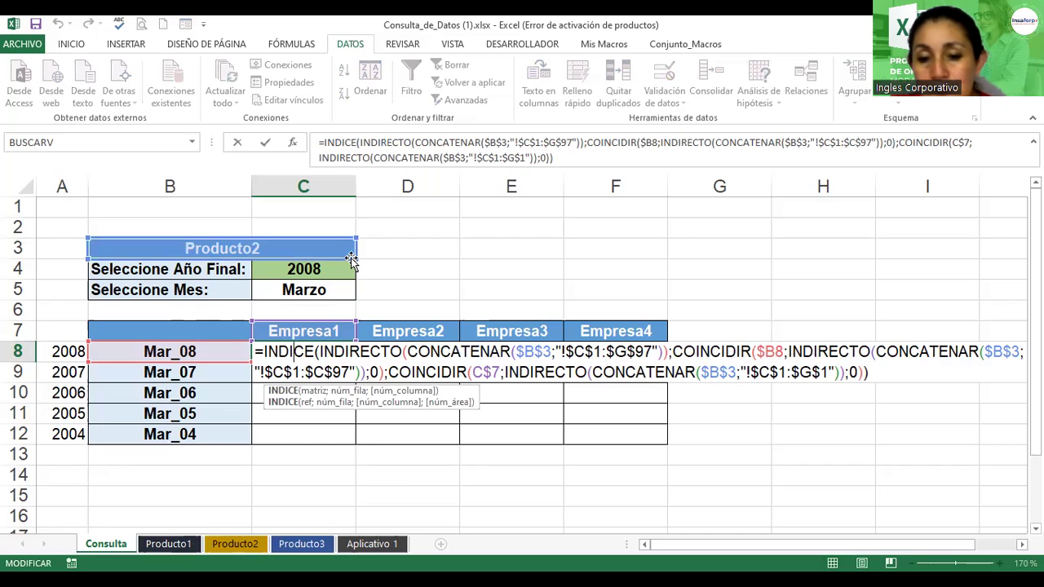
pyautogui.doubleClick(582, 353)
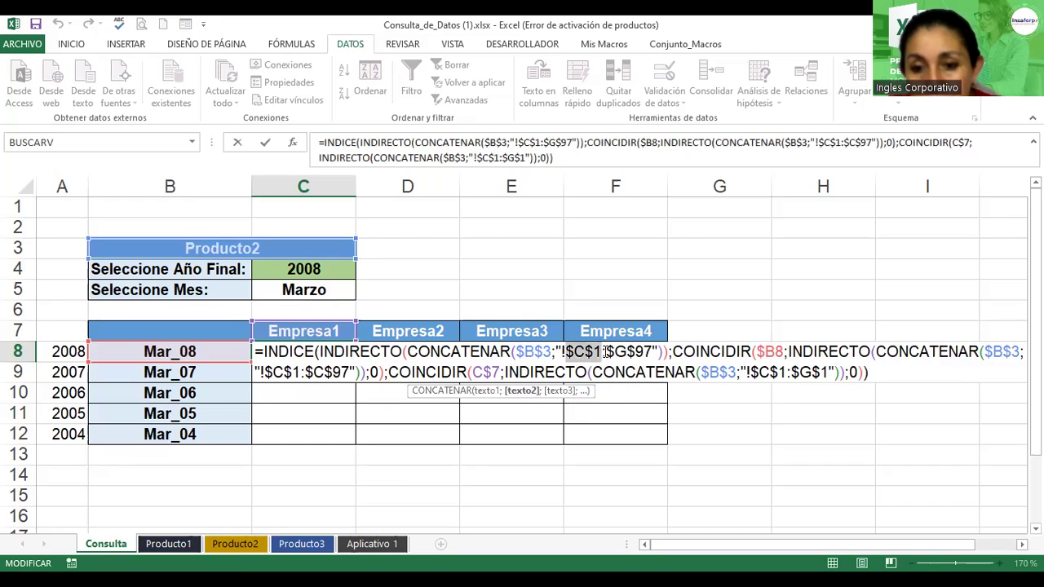
pyautogui.click(235, 543)
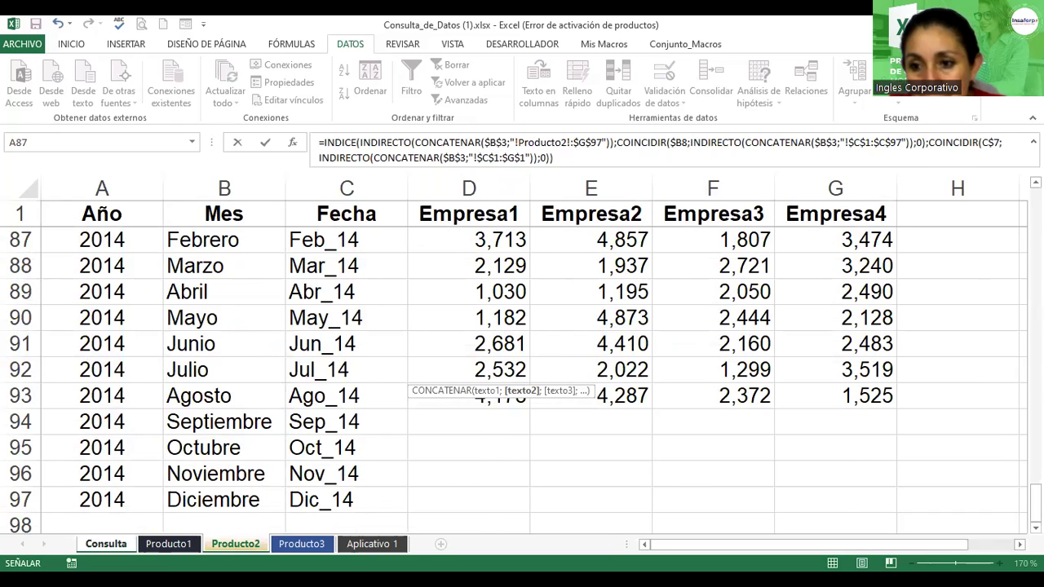
pyautogui.moveTo(1036, 502); pyautogui.dragTo(1035, 196)
pyautogui.click(103, 548)
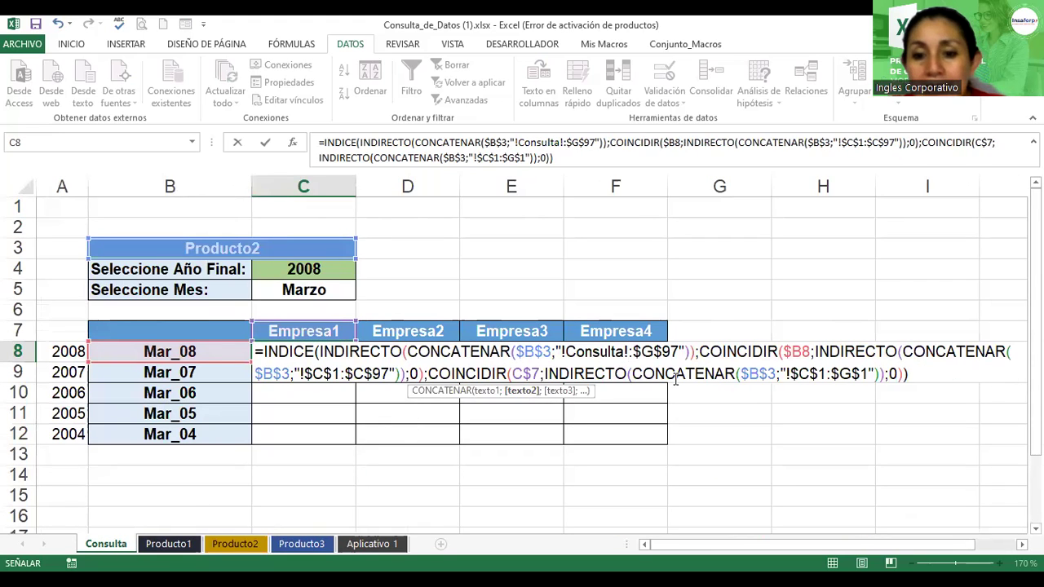
pyautogui.press('Escape')
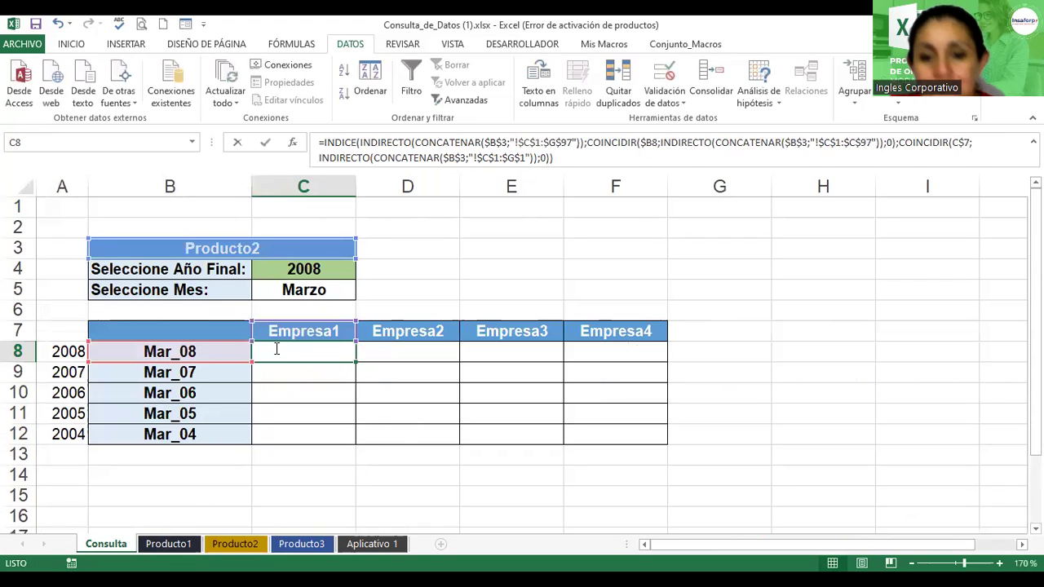
# - Review the matrix range and the COINCIDIR arguments with $B8 and $B$3 in the C8 formula
pyautogui.press('F2')
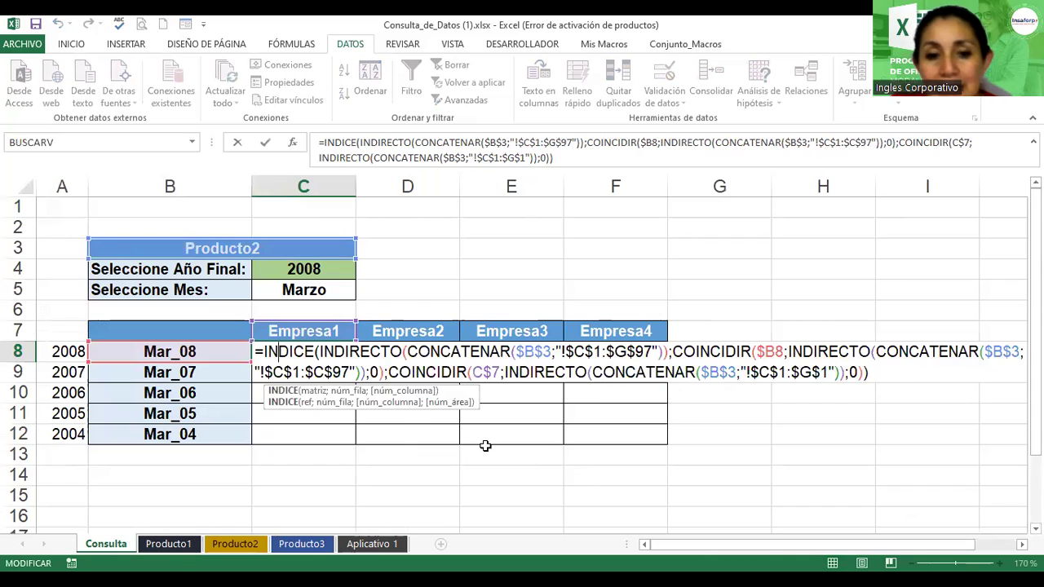
pyautogui.click(625, 350)
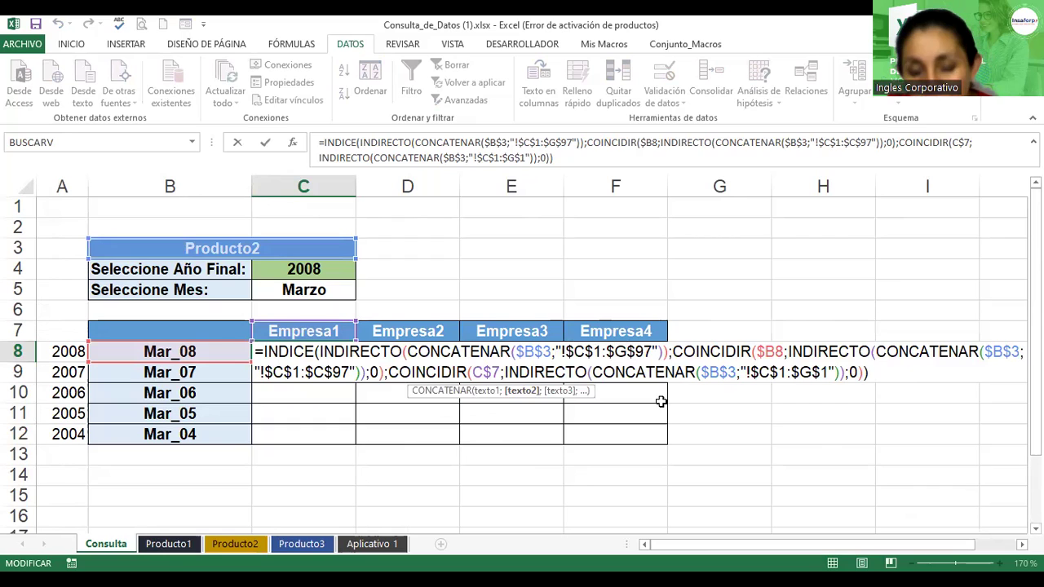
pyautogui.click(617, 345)
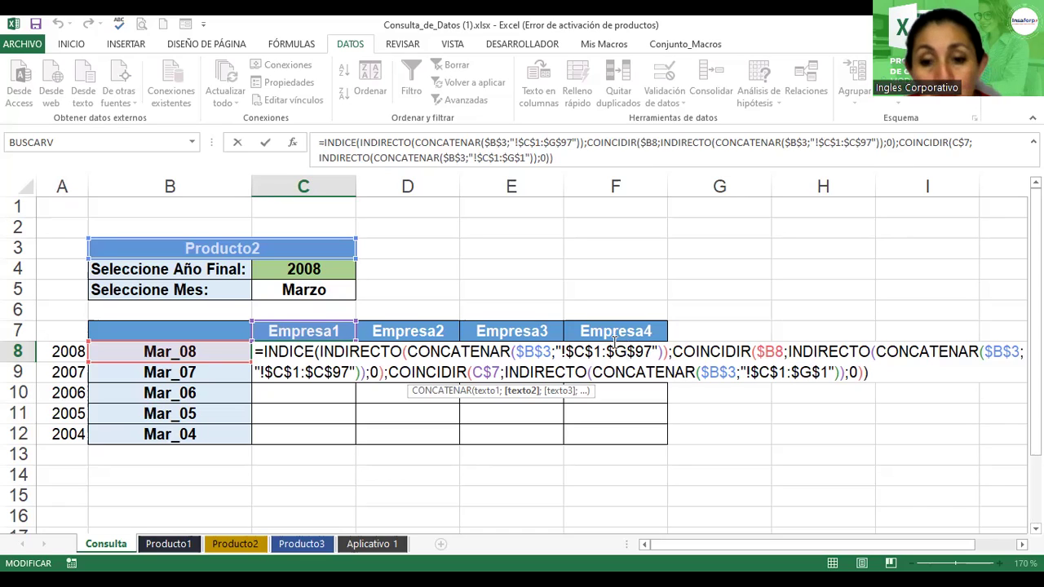
pyautogui.click(758, 352)
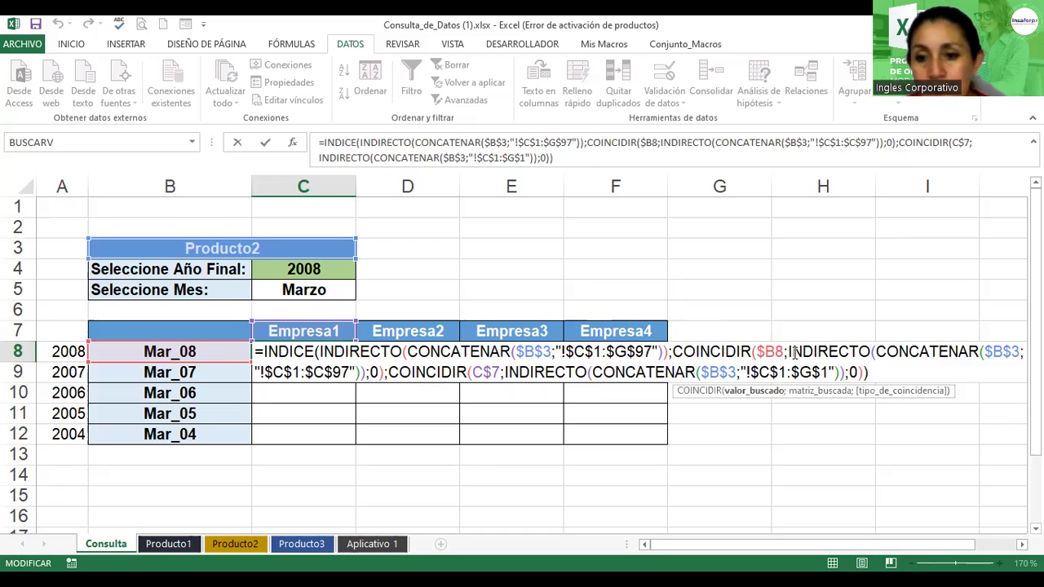
pyautogui.click(994, 354)
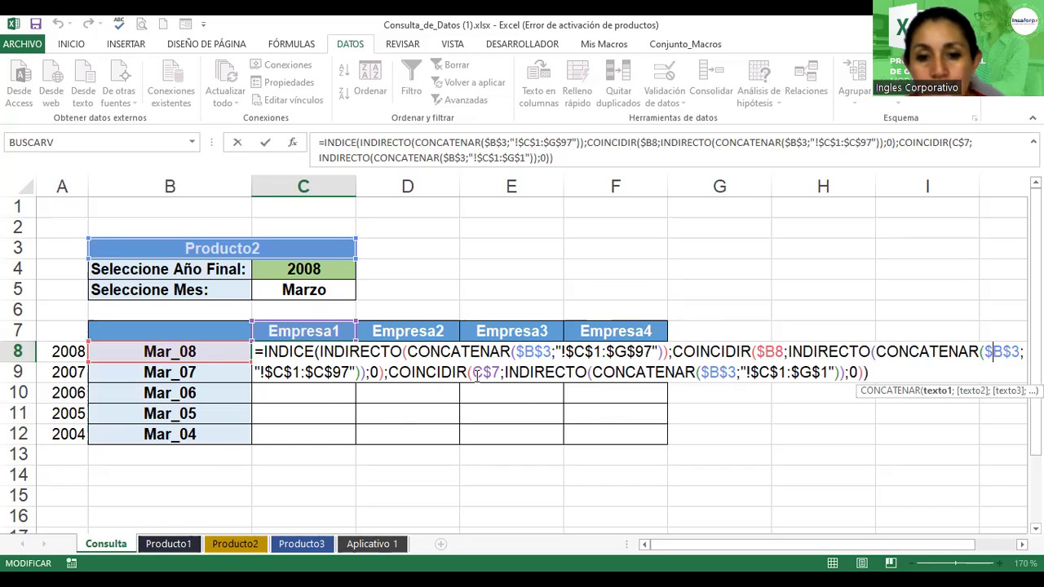
pyautogui.press('Return')
pyautogui.click(320, 351)
pyautogui.doubleClick(321, 351)
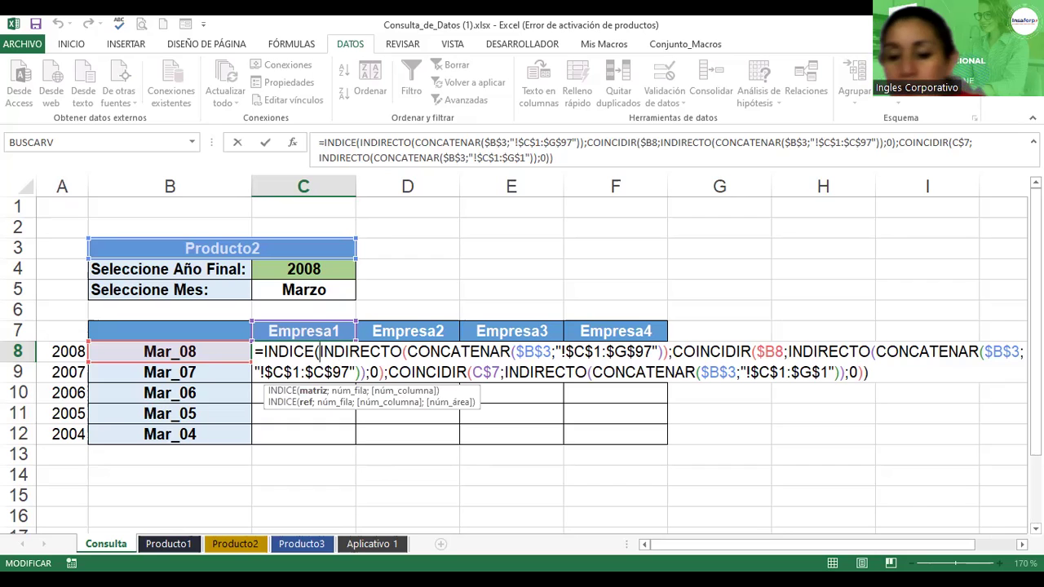
pyautogui.press('Escape')
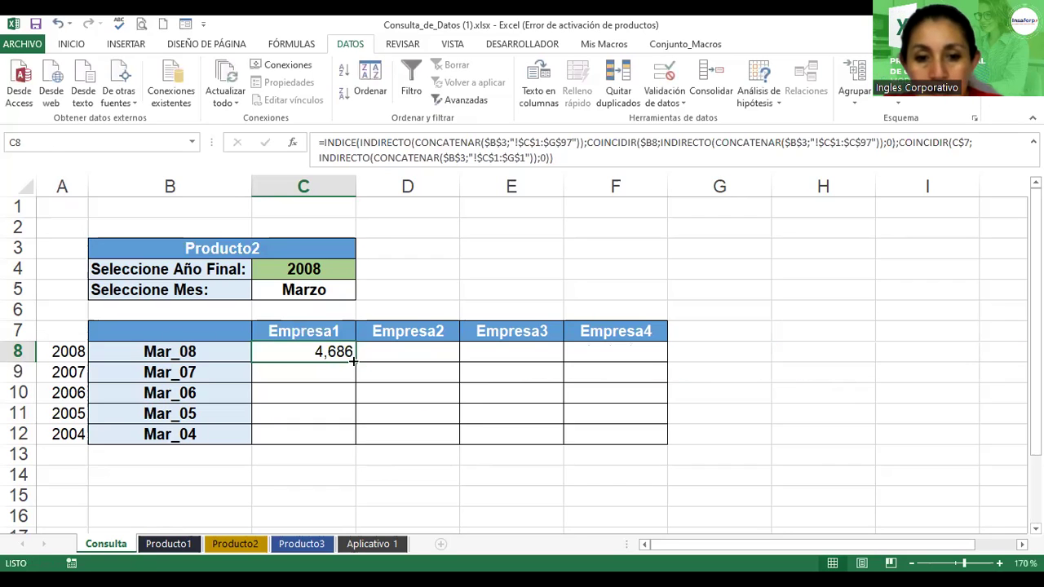
# - Copy the INDICE formula from C8 down through C12 and check the copies in C10, C11 and C12
pyautogui.moveTo(355, 362); pyautogui.dragTo(357, 445)
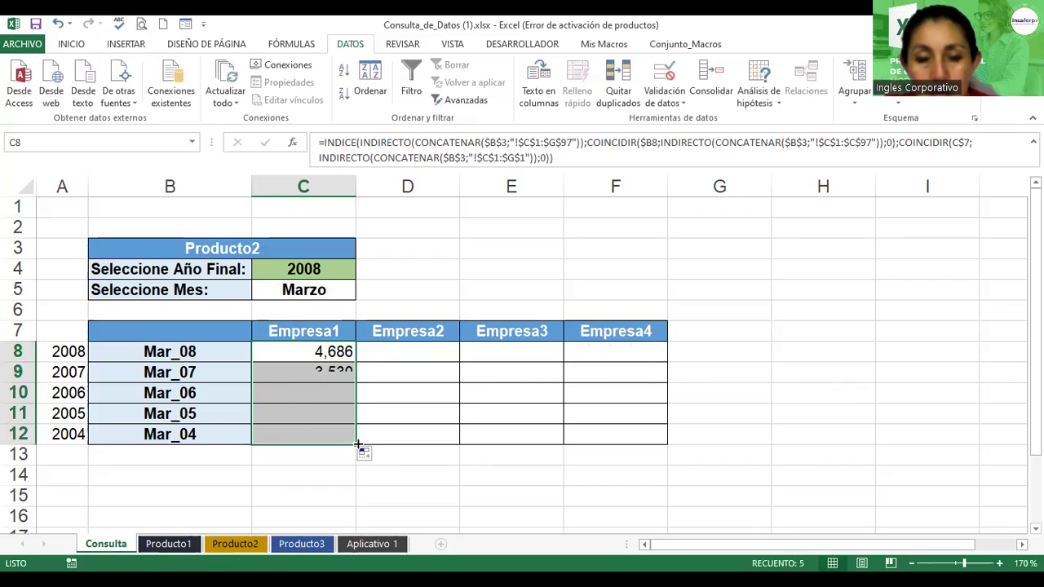
pyautogui.click(305, 394)
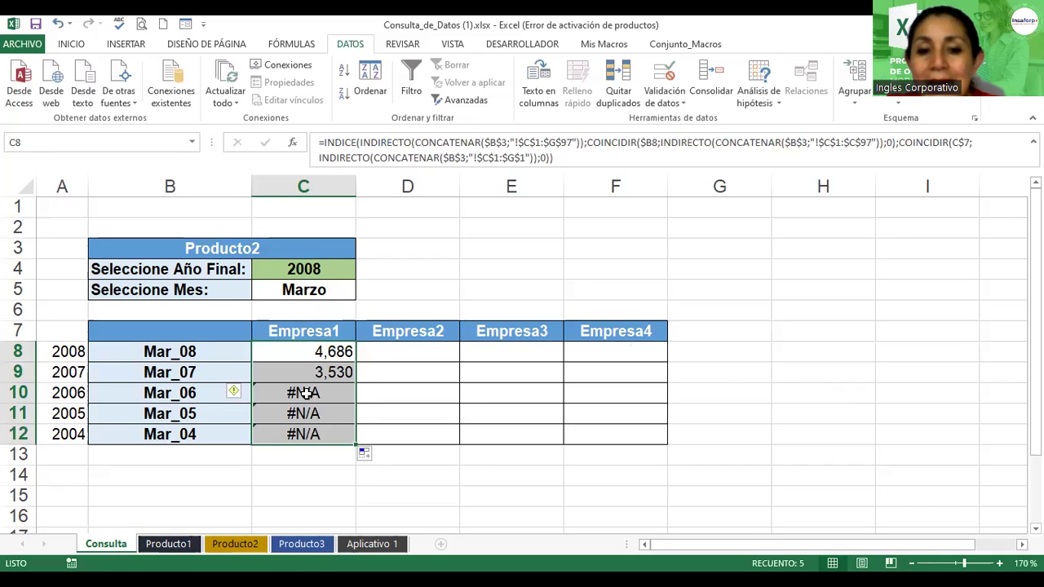
pyautogui.click(302, 414)
pyautogui.click(305, 430)
pyautogui.click(319, 392)
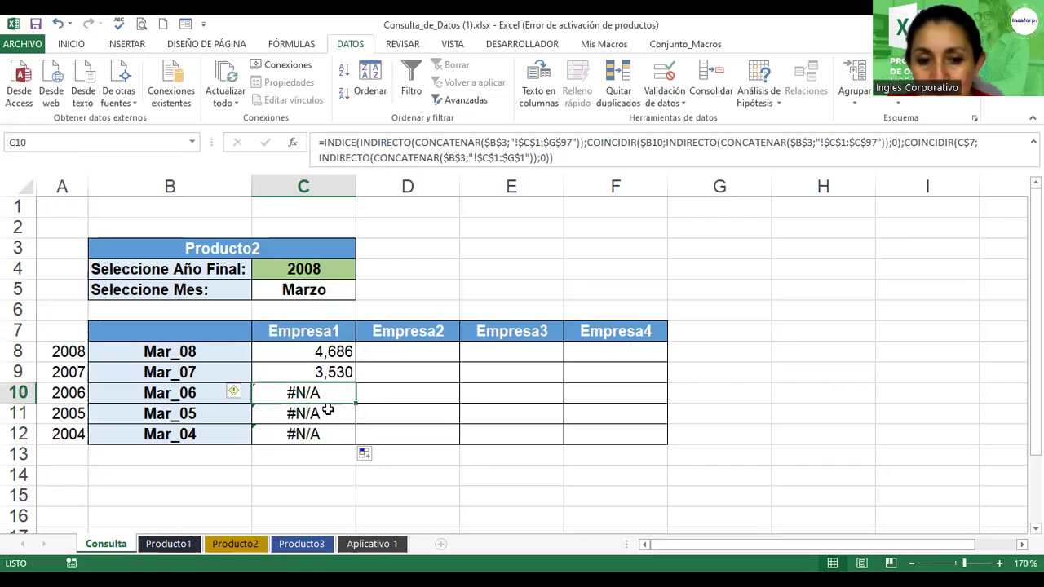
pyautogui.click(330, 416)
pyautogui.click(332, 436)
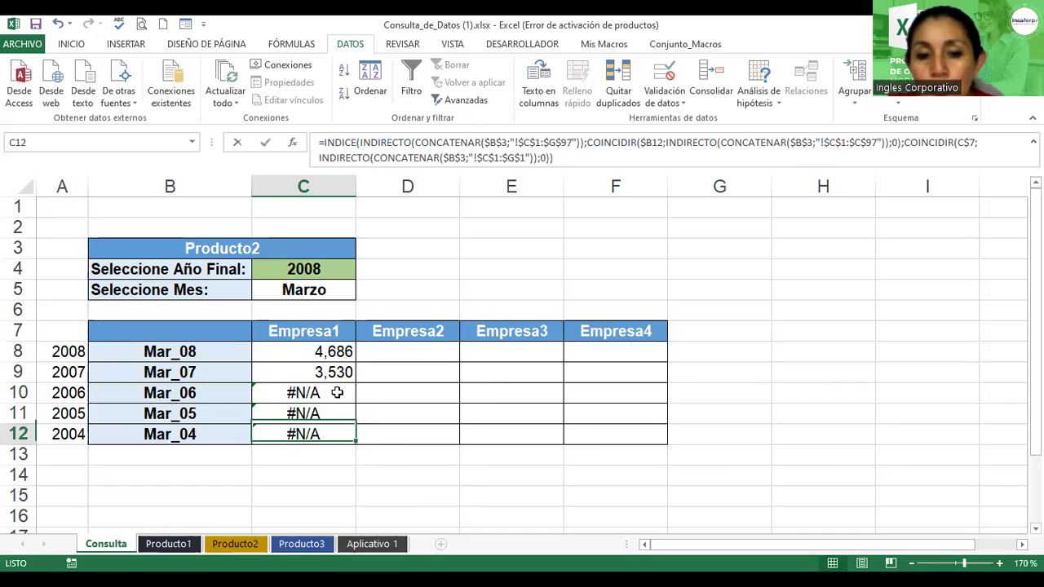
pyautogui.press('F2')
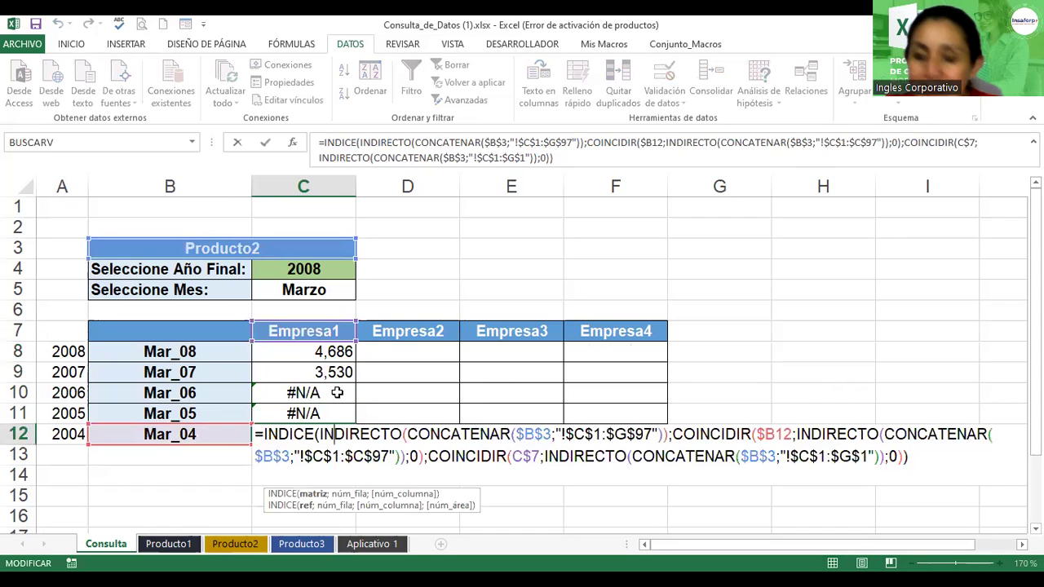
pyautogui.hotkey('shift', 'Return')
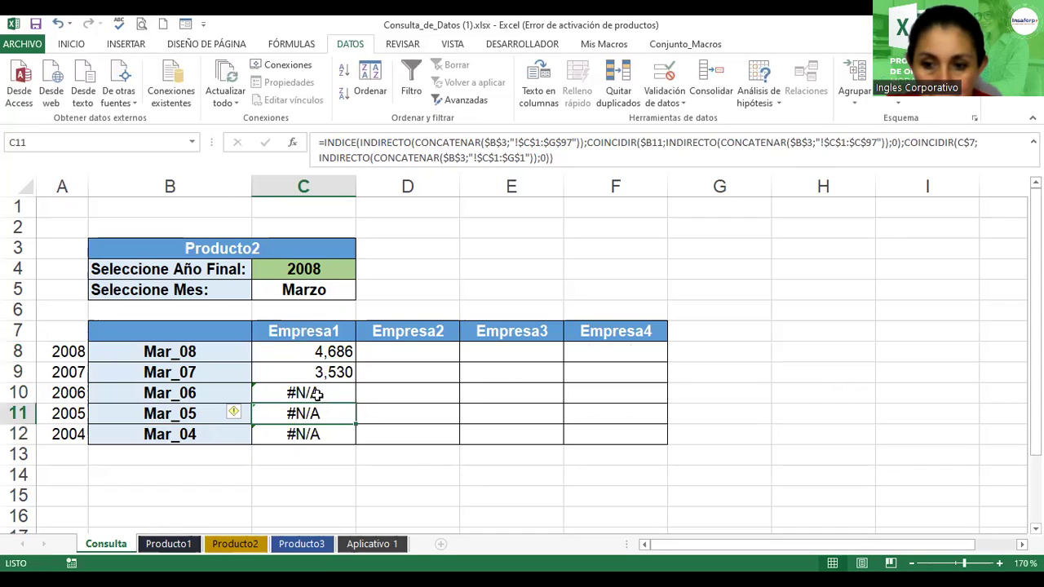
# - Select 2011 as the final year in C4 to test the copied Empresa1 formulas
pyautogui.doubleClick(326, 269)
pyautogui.press('Escape')
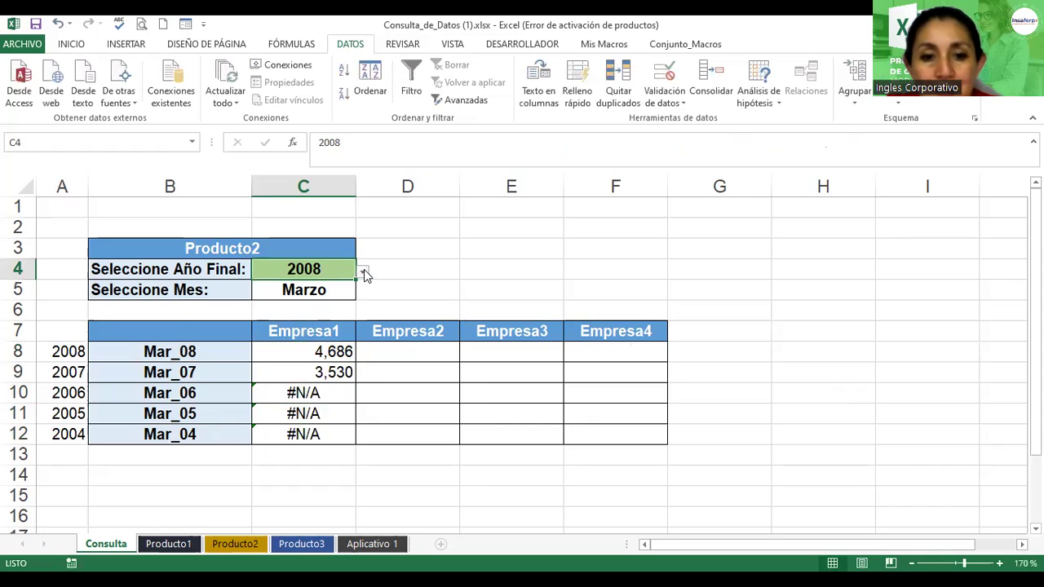
pyautogui.click(363, 271)
pyautogui.click(299, 357)
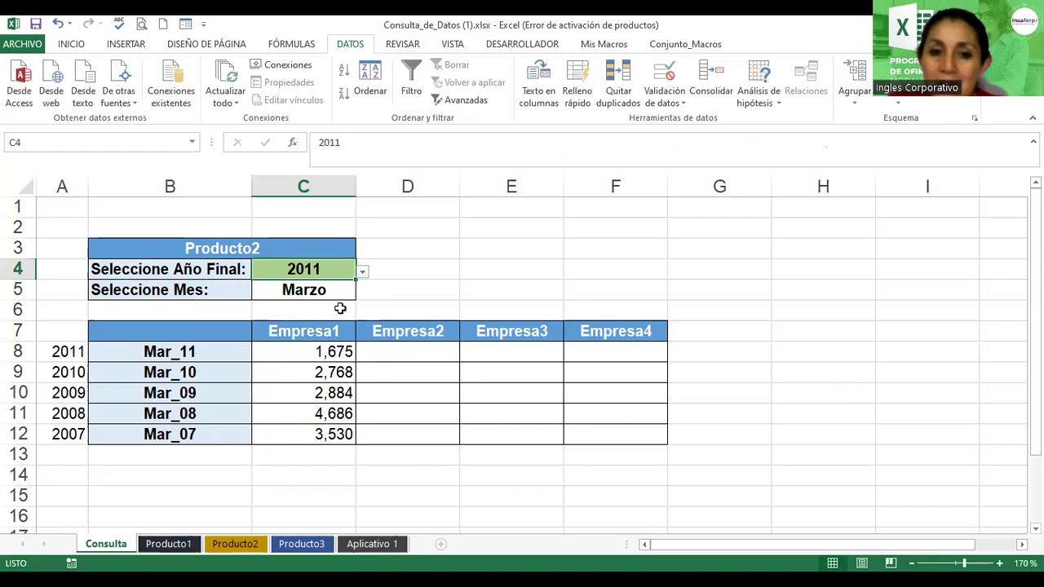
# - Set the final year in C4 back to 2008 and check the Empresa1 formulas in rows 8 to 10
pyautogui.click(363, 272)
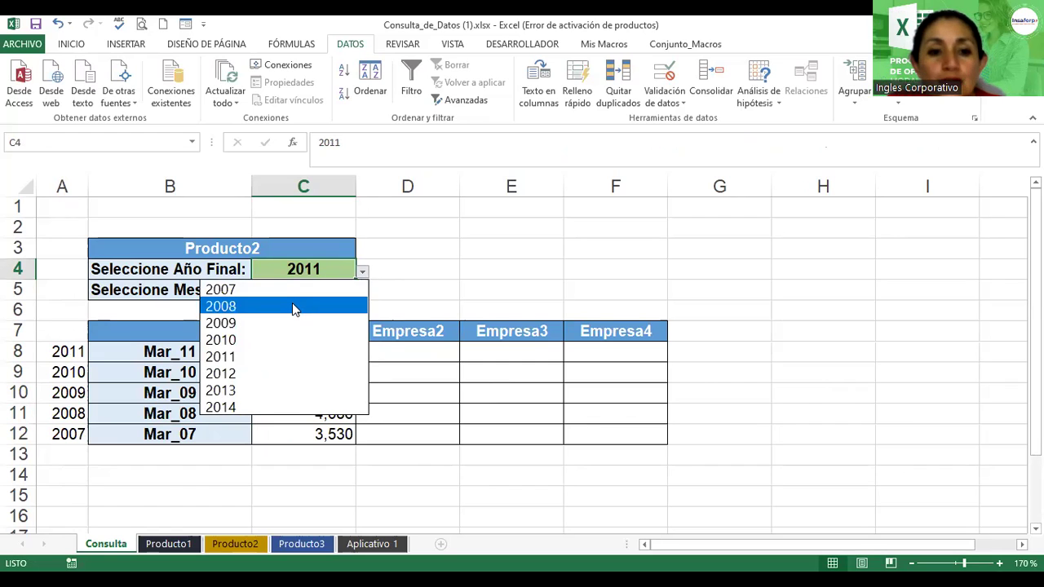
pyautogui.click(292, 306)
pyautogui.click(294, 309)
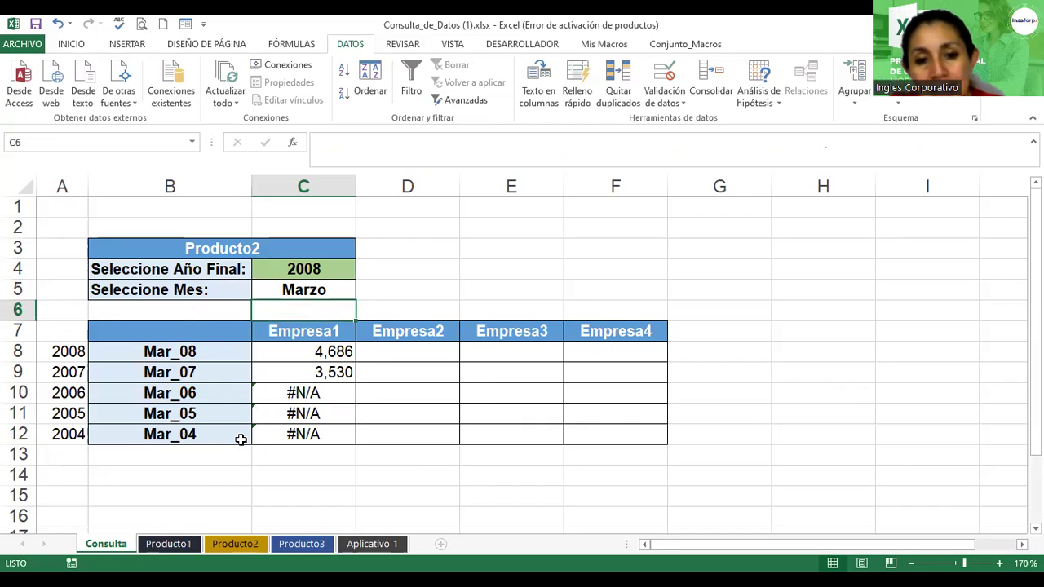
pyautogui.click(312, 349)
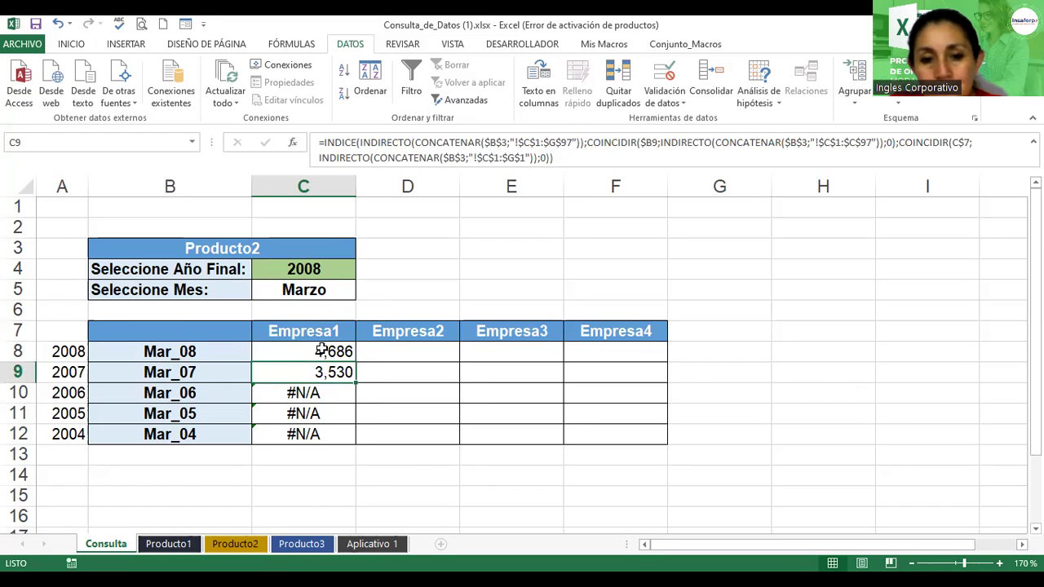
pyautogui.click(338, 389)
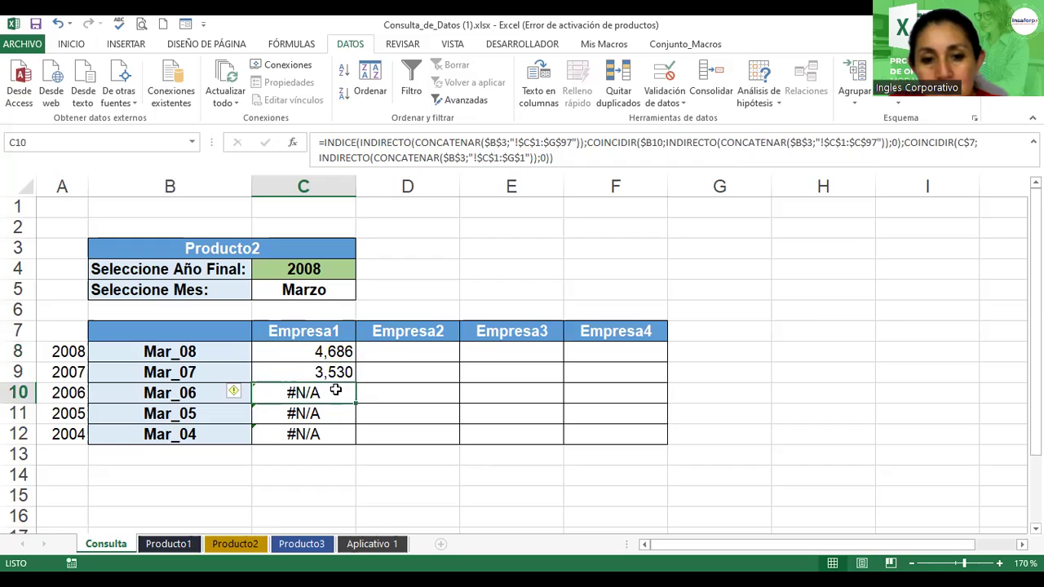
# - Set the final year in C4 to 2013 and check the Empresa1 formulas in C10 and C8
pyautogui.click(344, 267)
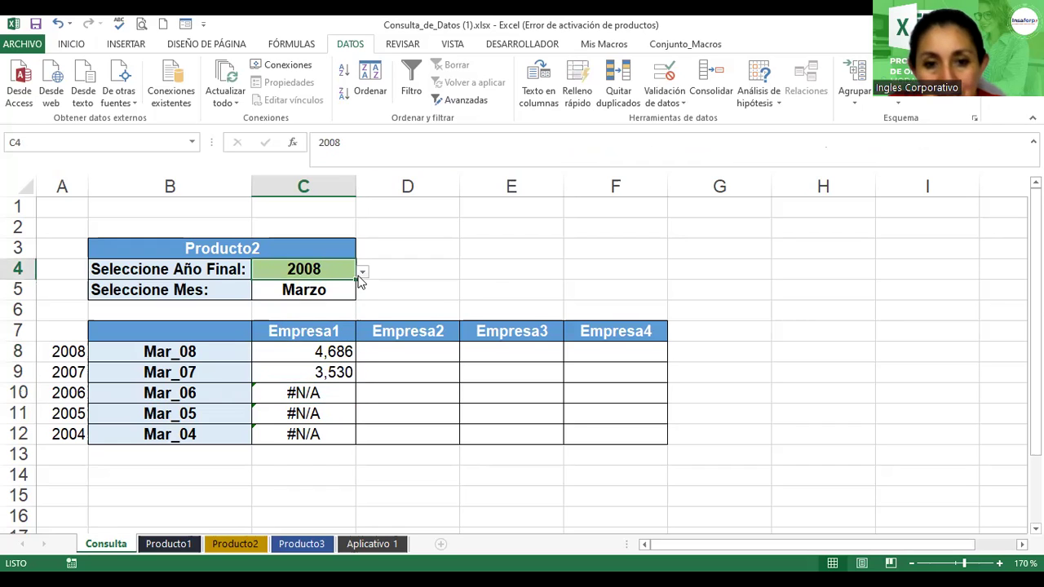
pyautogui.click(362, 276)
pyautogui.click(288, 391)
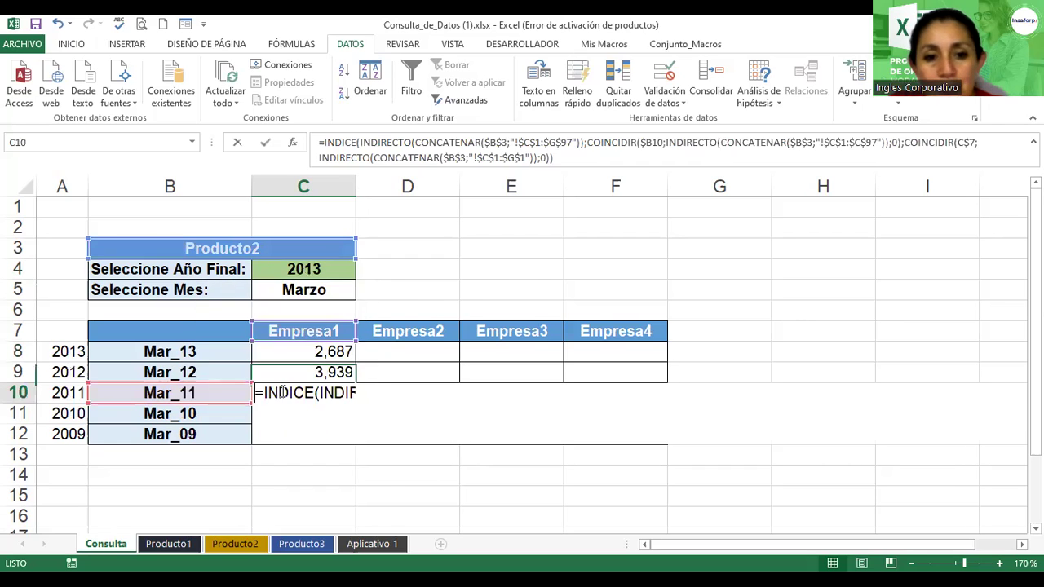
pyautogui.press('Return')
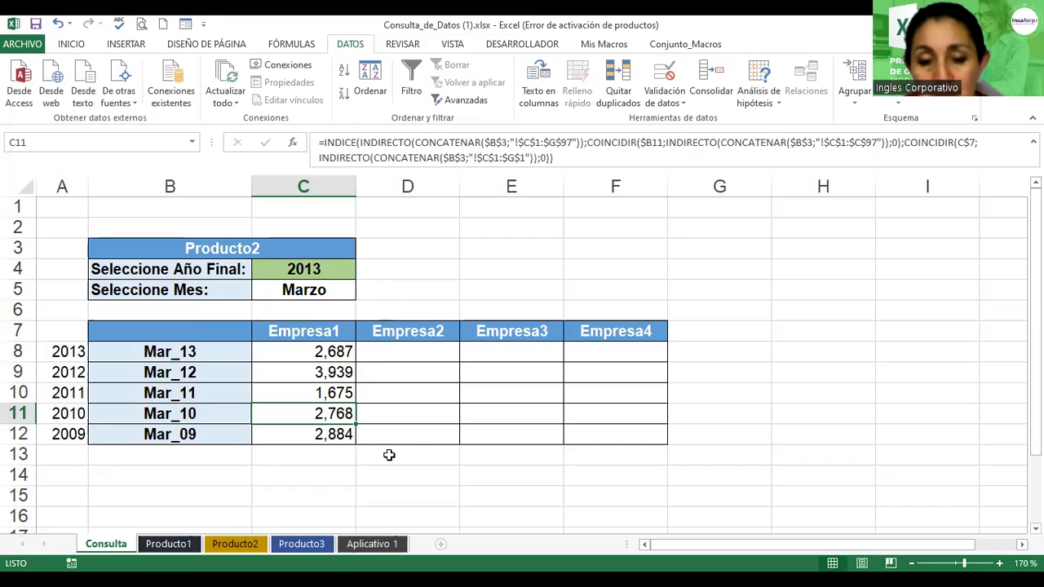
pyautogui.click(335, 352)
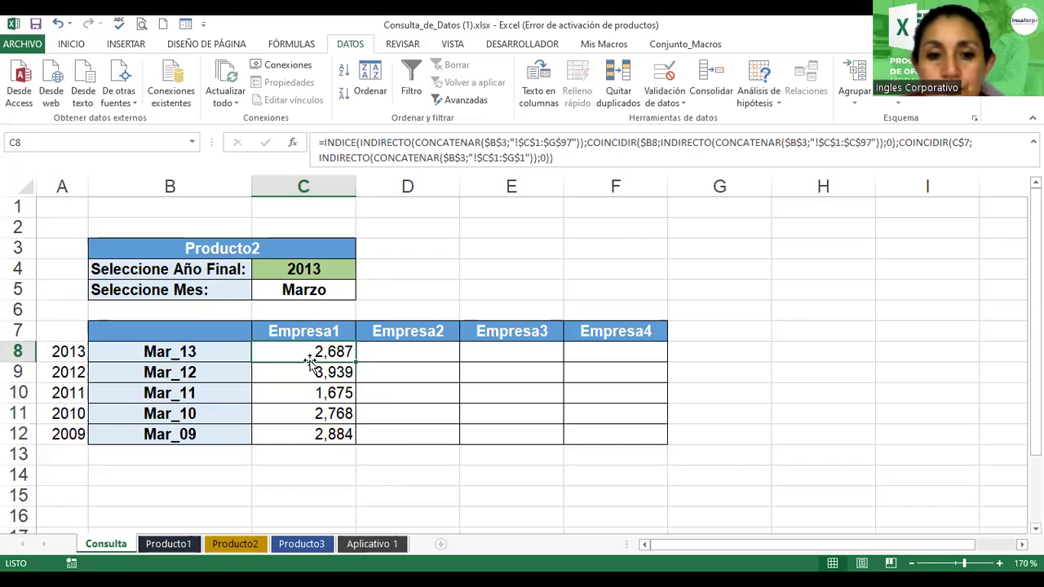
# - Check the Empresa1 formulas cell by cell from C8 down to C12 on the Consulta sheet
pyautogui.click(301, 392)
pyautogui.click(315, 357)
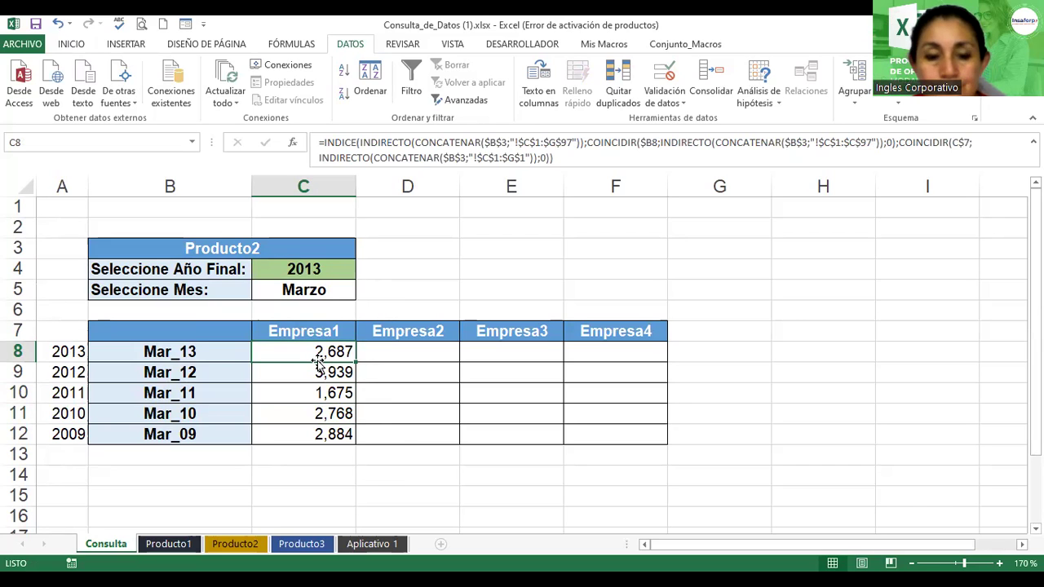
pyautogui.click(300, 371)
pyautogui.click(297, 392)
pyautogui.click(300, 415)
pyautogui.click(298, 437)
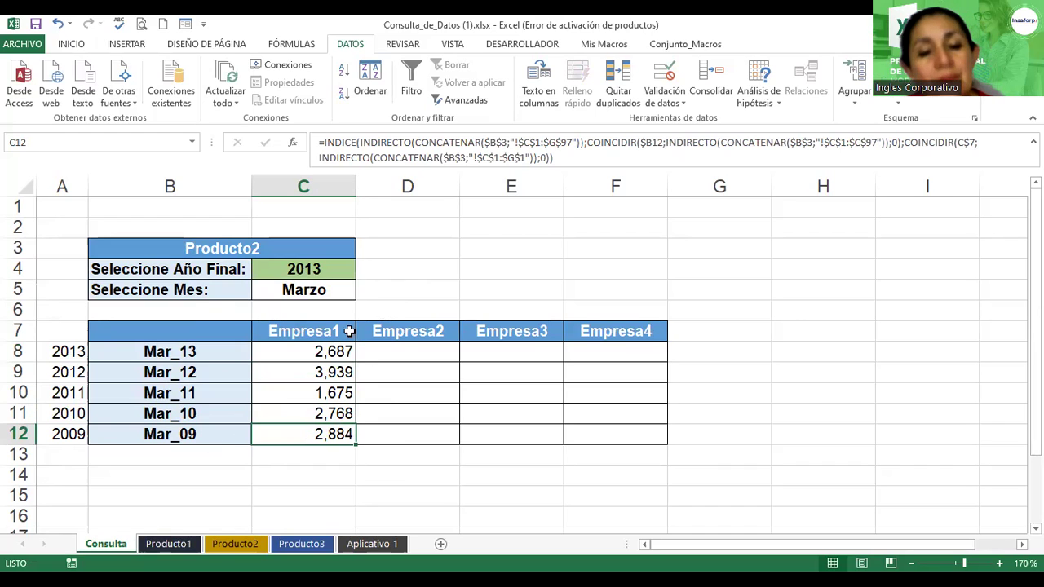
# - Examine the full INDICE formula in C8 and its function arguments
pyautogui.click(307, 351)
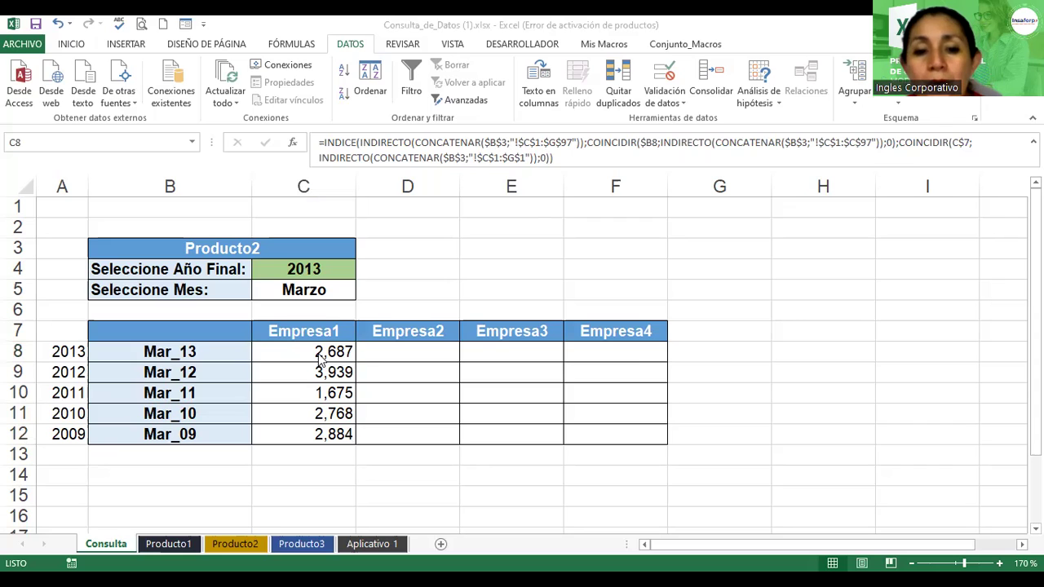
pyautogui.press('F2')
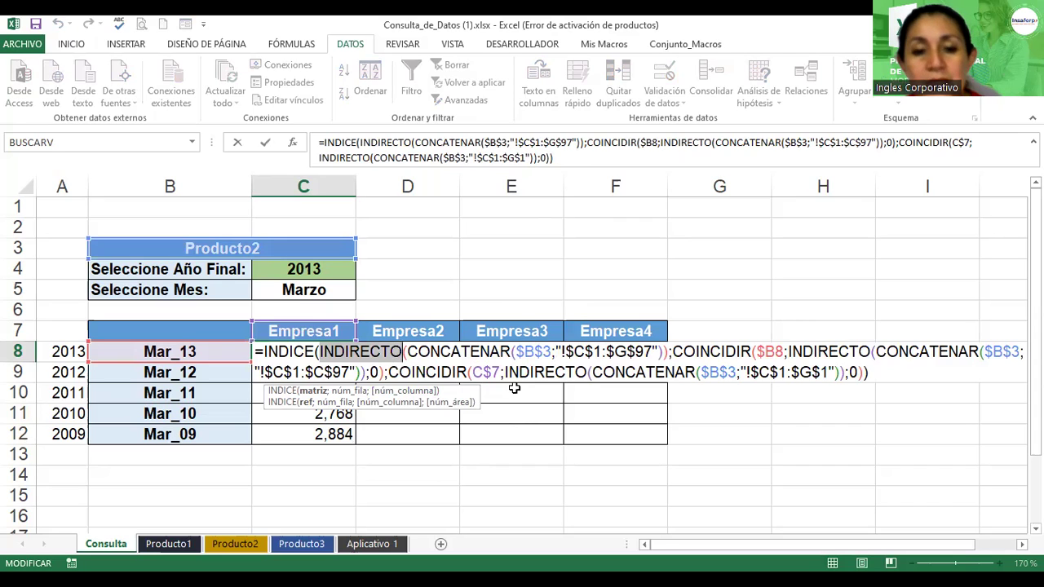
pyautogui.press('Return')
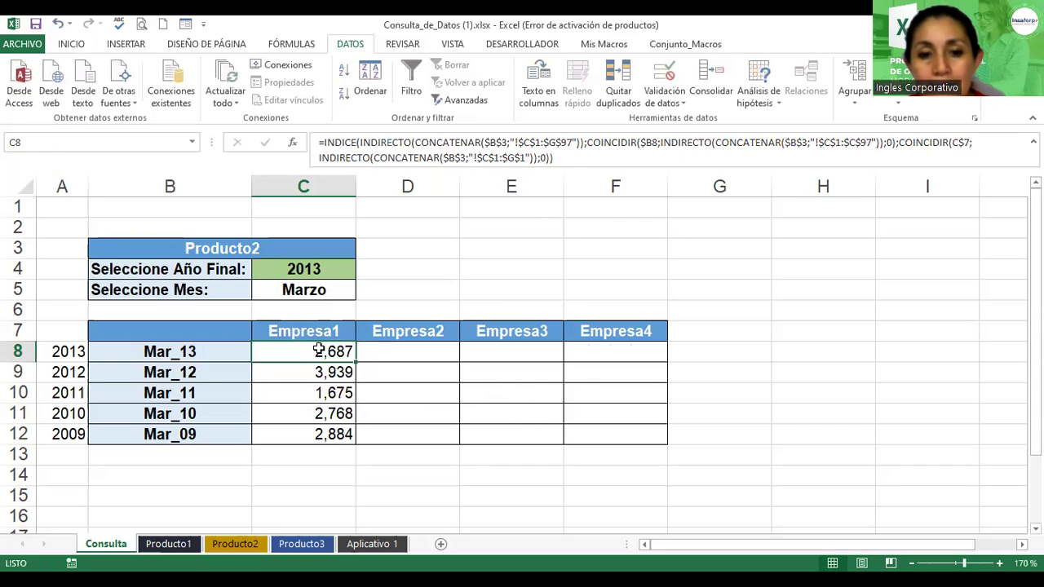
pyautogui.click(294, 144)
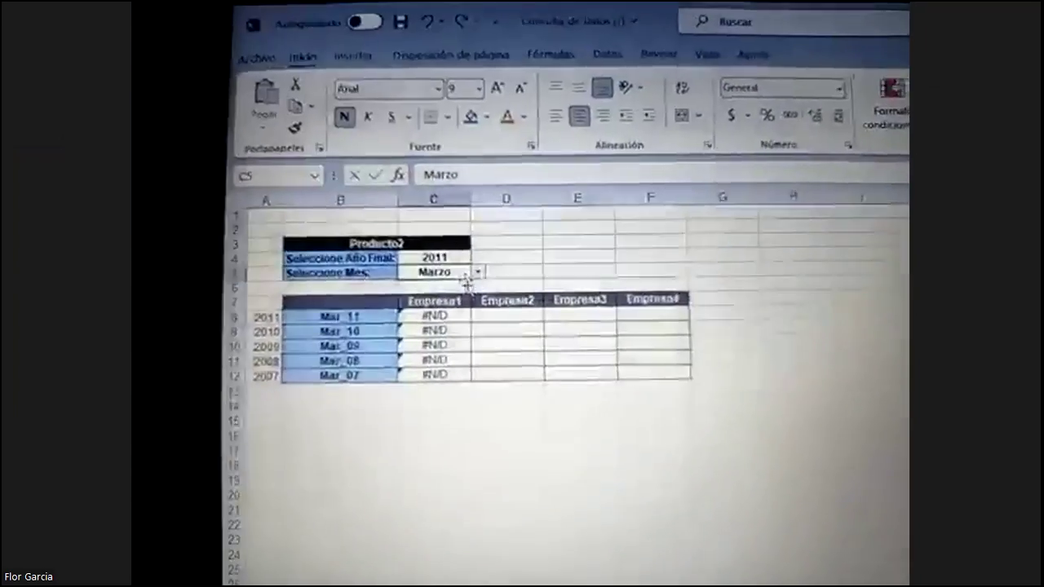
# - Check the Empresa1 formulas in C9 and C8, and set the final year in C4 to 2013
pyautogui.click(434, 330)
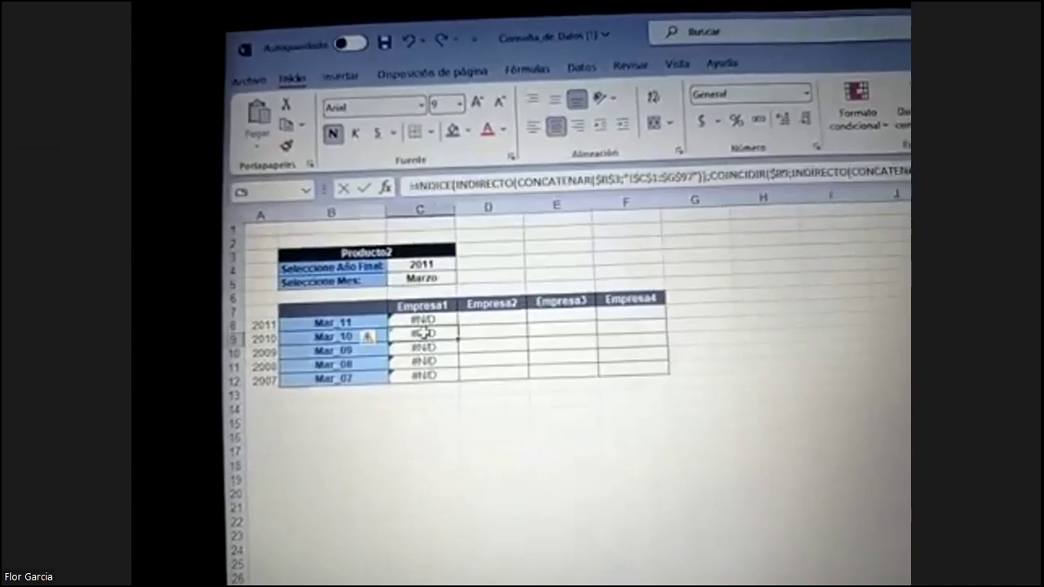
pyautogui.click(432, 336)
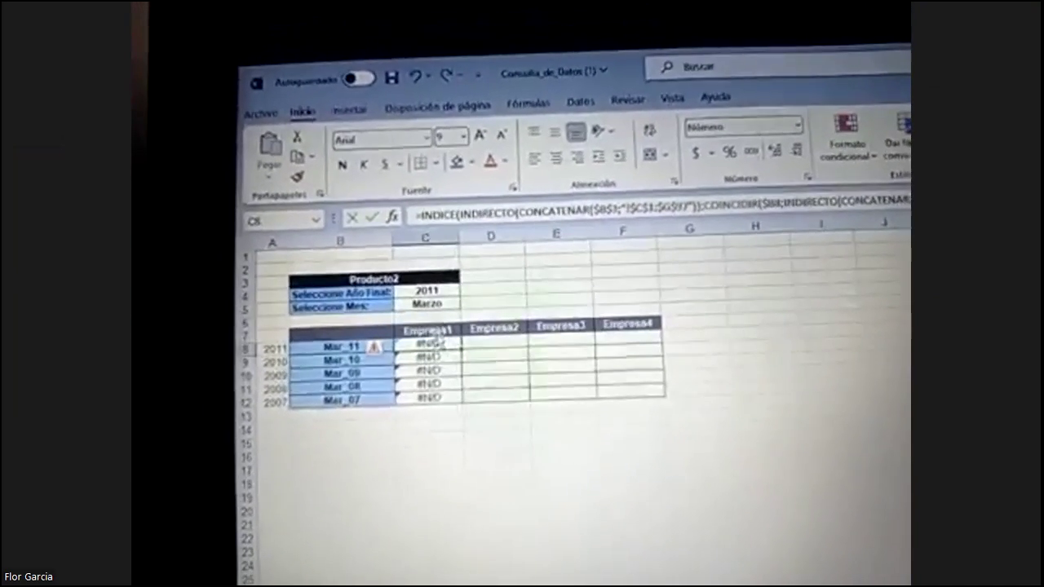
pyautogui.click(436, 291)
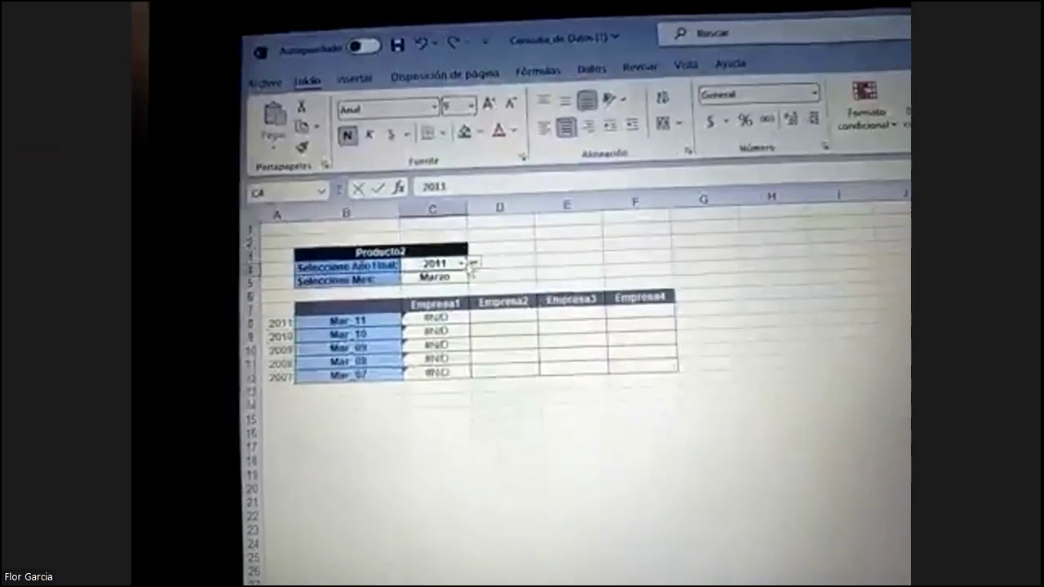
pyautogui.click(464, 277)
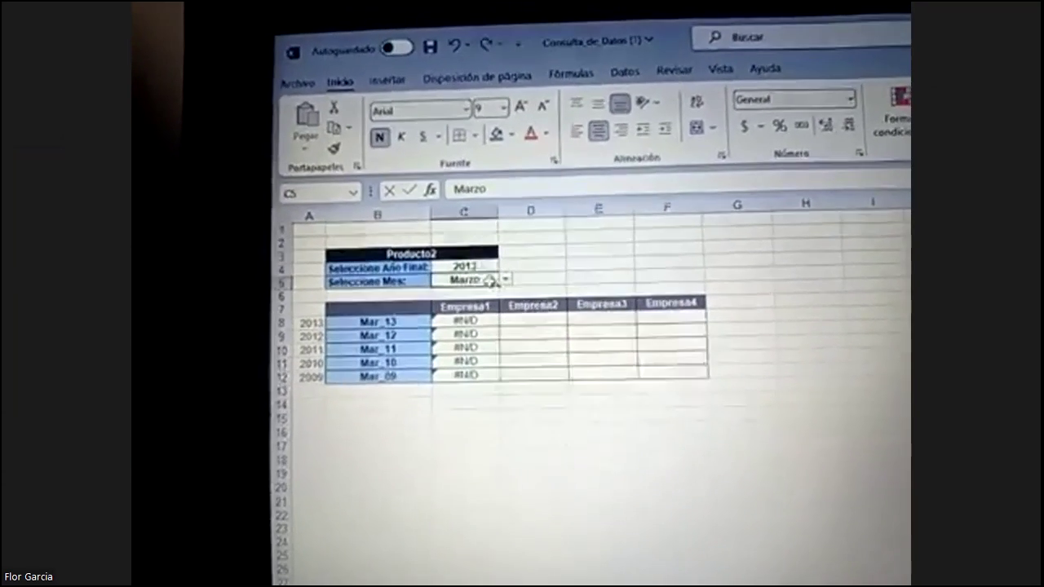
# - Set the month in C5 to Junio and check the Empresa1 formula in C8
pyautogui.click(509, 272)
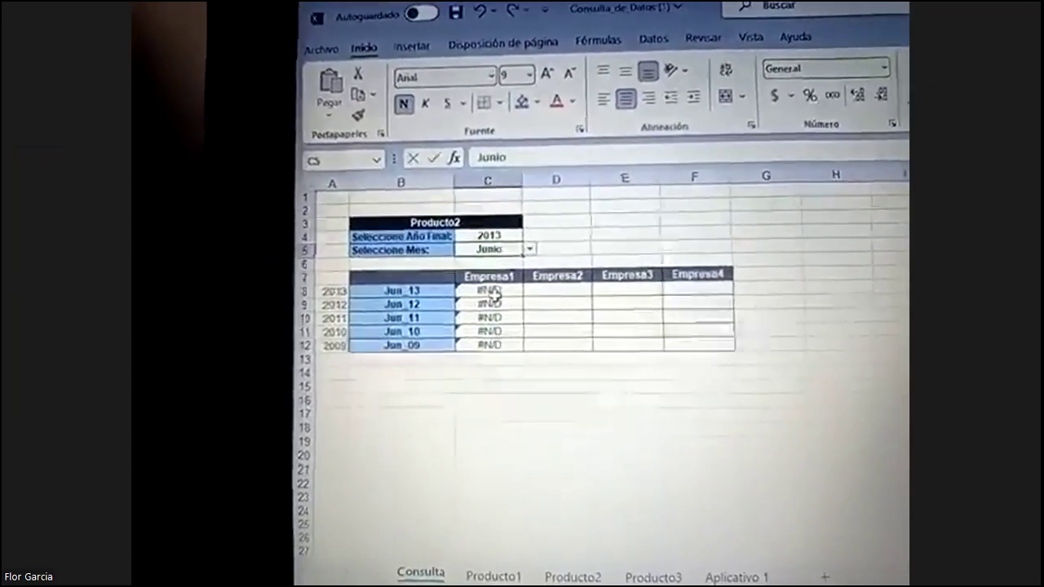
pyautogui.click(491, 301)
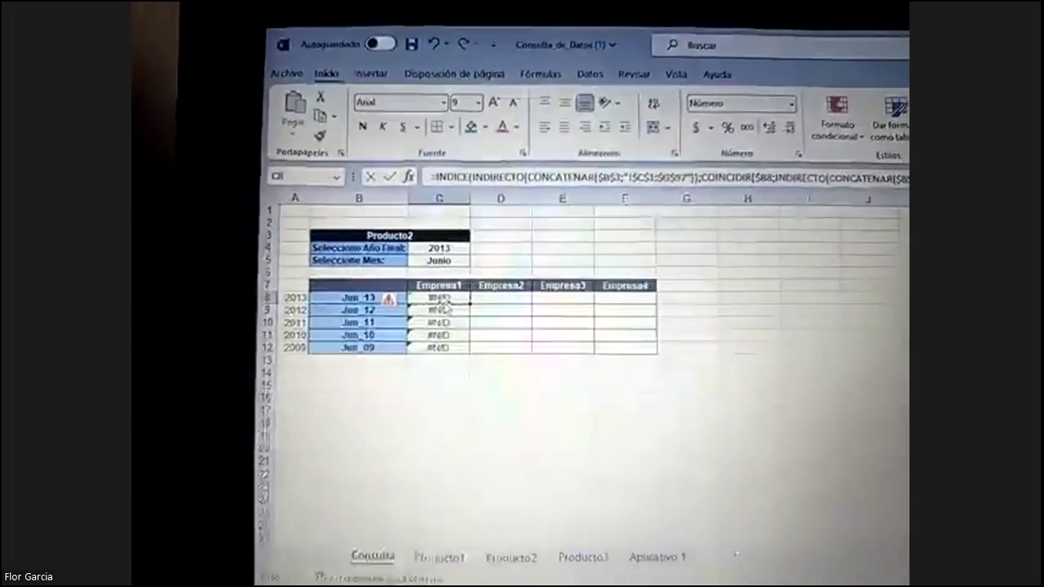
pyautogui.click(444, 256)
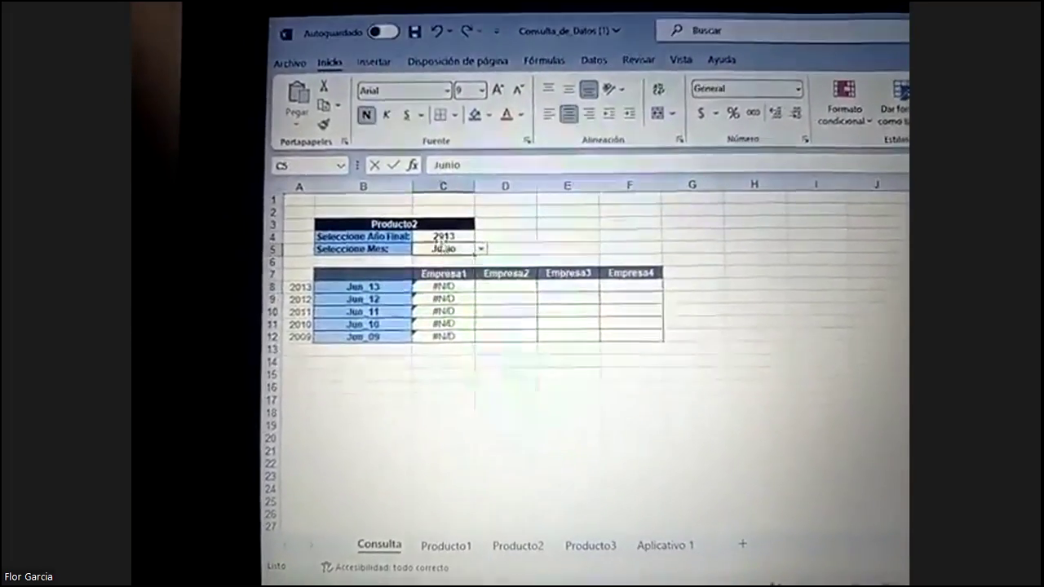
# - Open the data validation settings of the final-year cell C4 for review
pyautogui.click(441, 234)
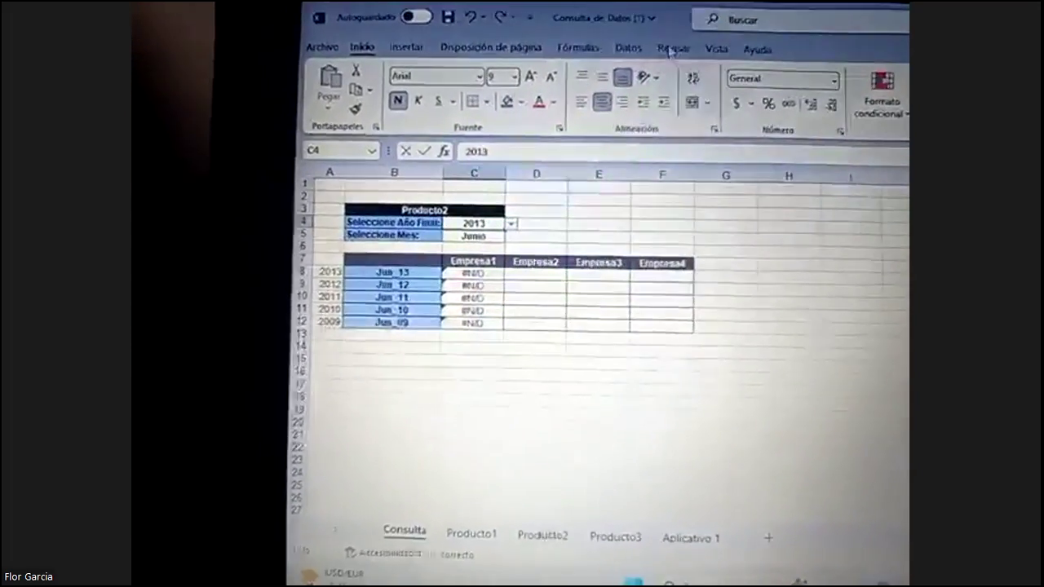
pyautogui.click(628, 48)
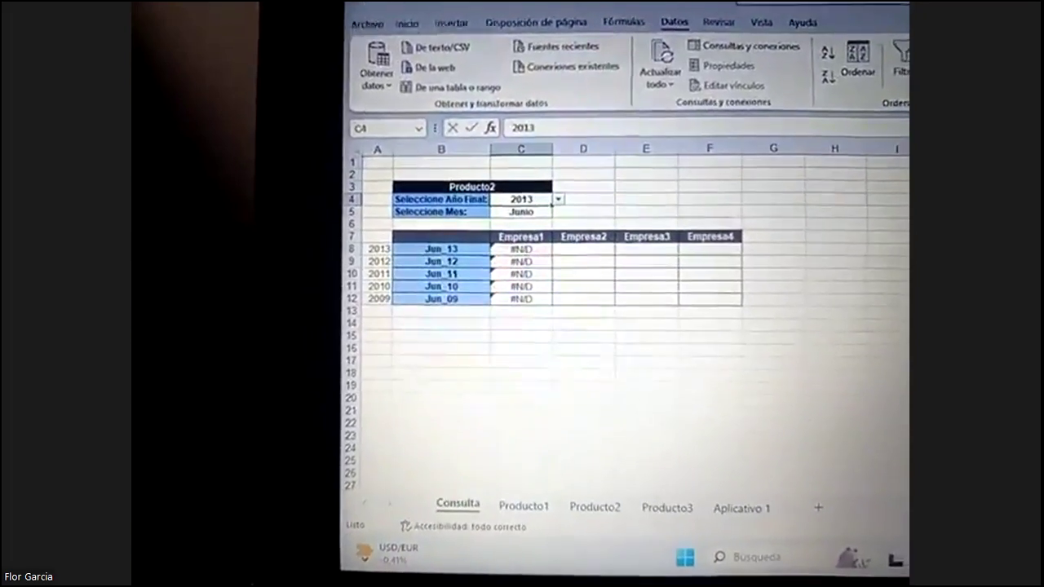
pyautogui.hotkey('alt', 'a')
pyautogui.press('v')
pyautogui.press('v')
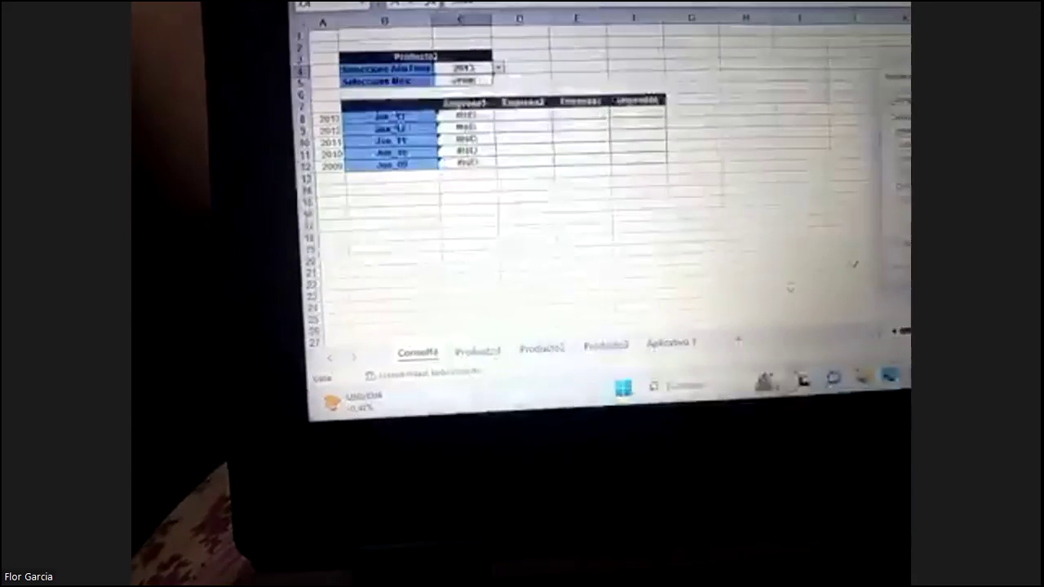
# - Compare the Fecha column formulas on the Producto1 and Producto2 sheets, examining cells C2 and C3
pyautogui.hotkey('ctrl', 'pagedown')
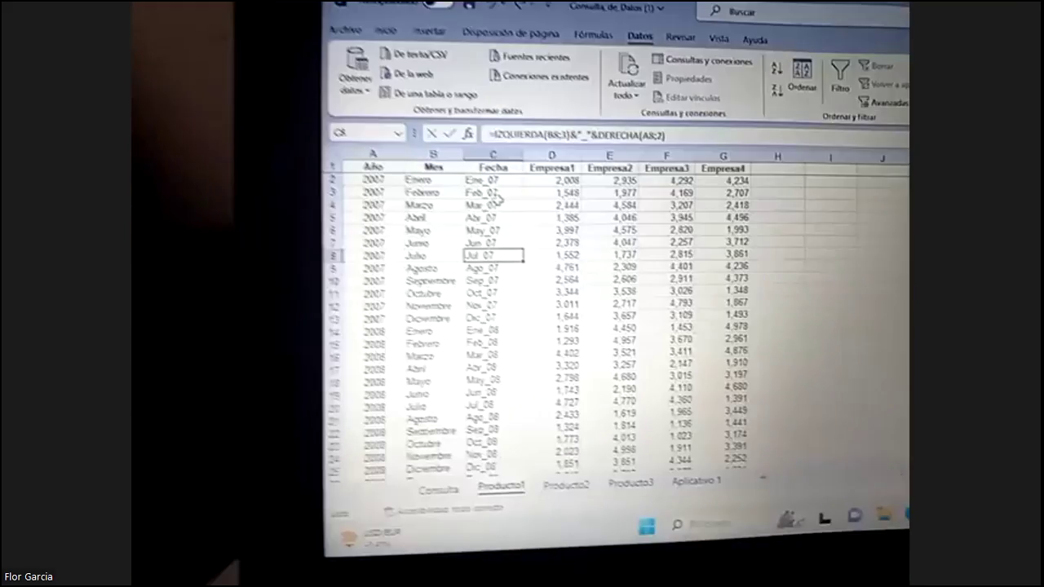
pyautogui.click(471, 161)
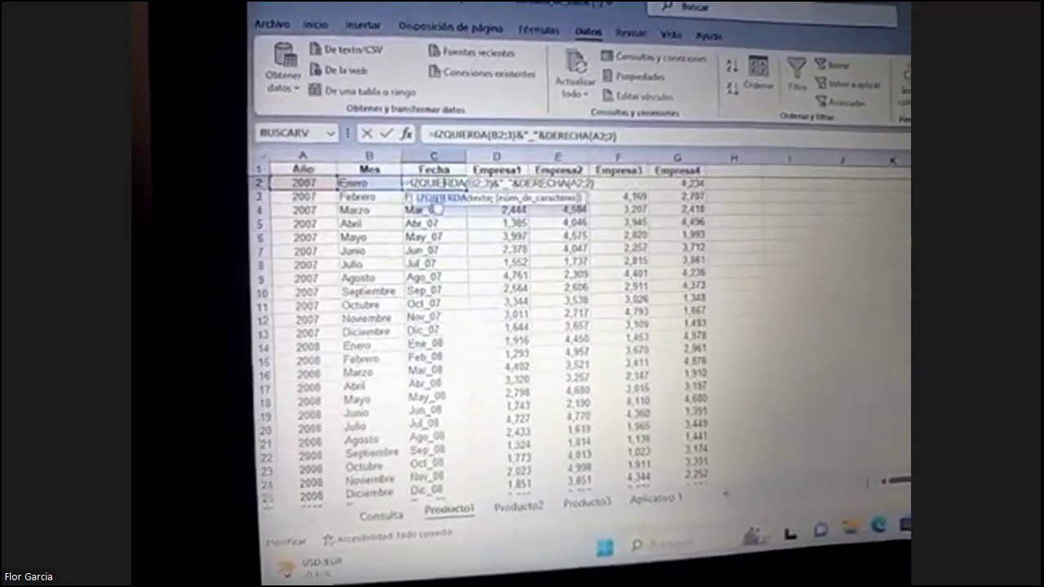
pyautogui.press('Return')
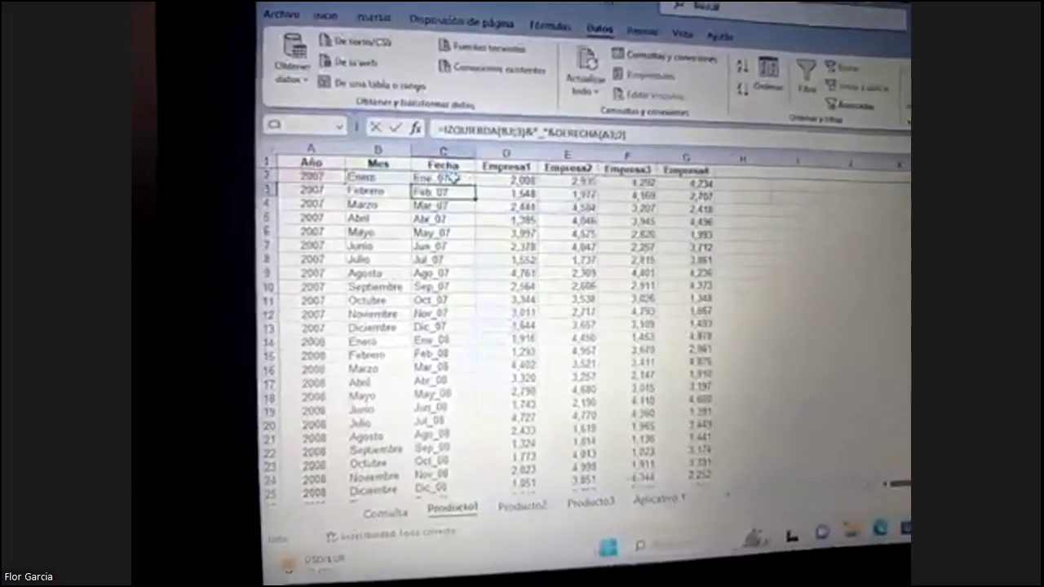
pyautogui.hotkey('ctrl', 'pagedown')
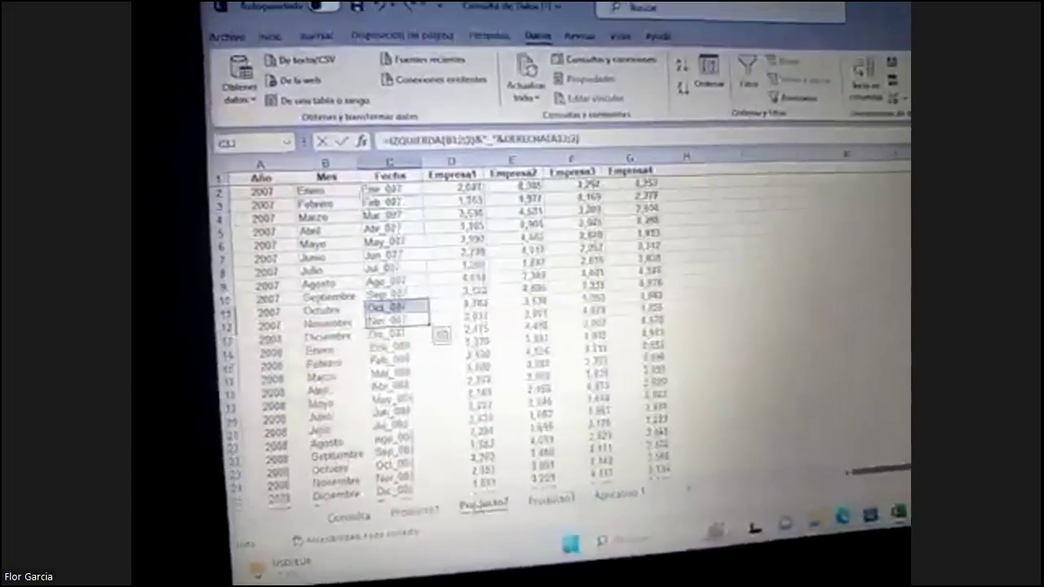
pyautogui.click(432, 209)
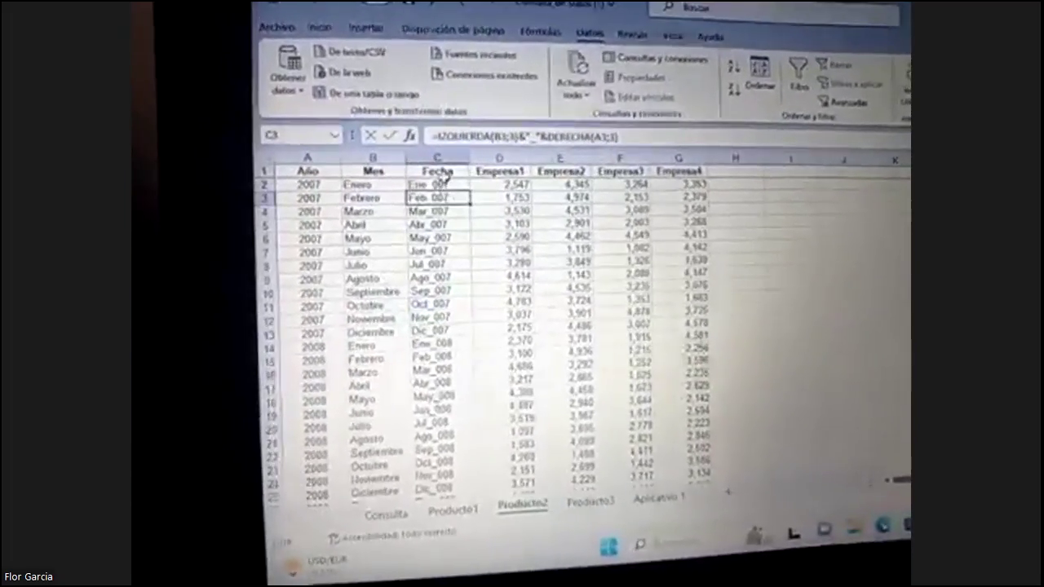
pyautogui.click(447, 186)
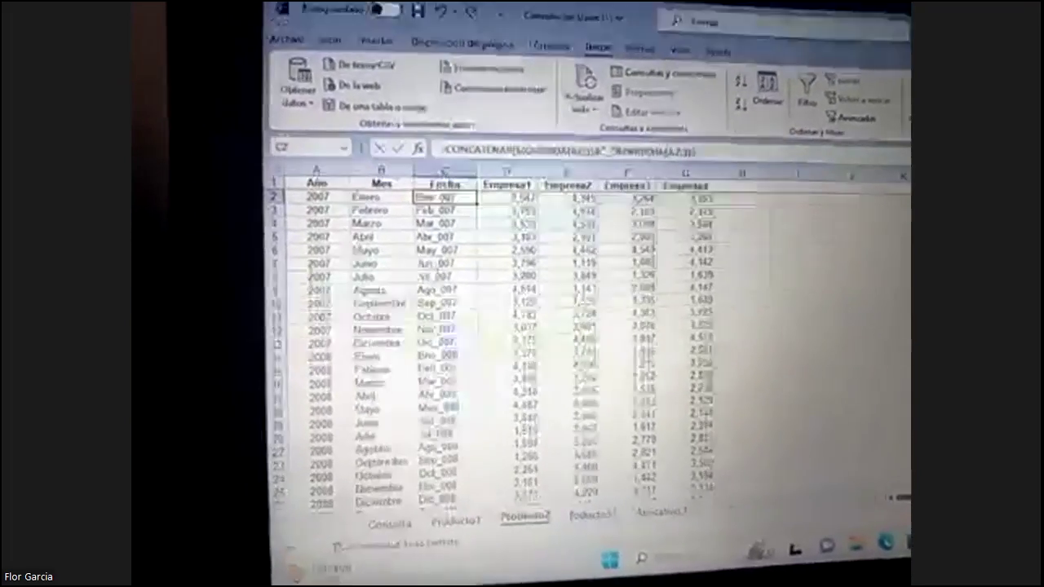
# - Review the data validation list settings of the month cell C5 and the final-year cell C4 on Consulta
pyautogui.click(352, 522)
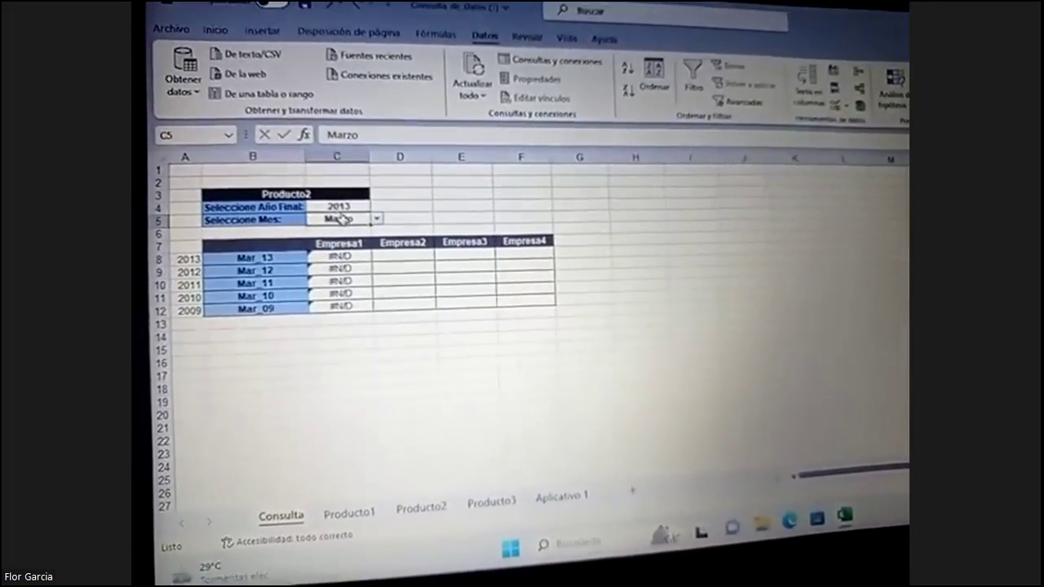
pyautogui.click(840, 114)
pyautogui.click(868, 132)
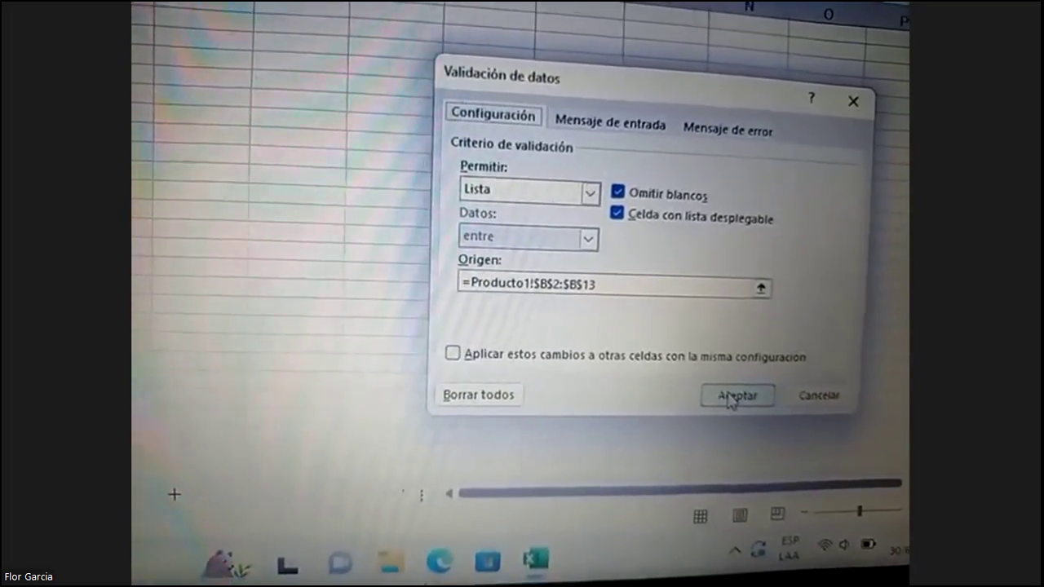
pyautogui.click(818, 395)
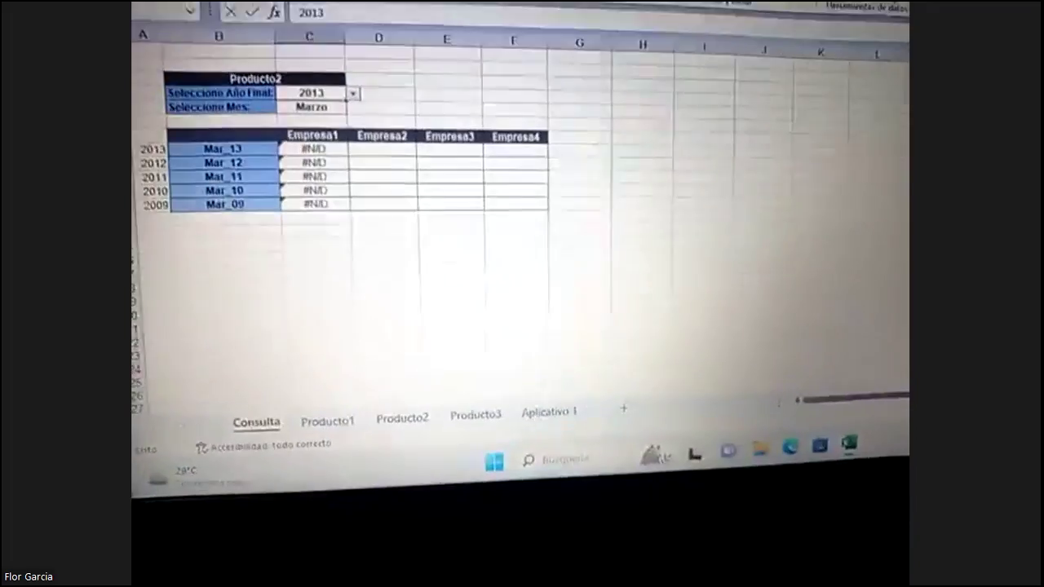
pyautogui.click(780, 96)
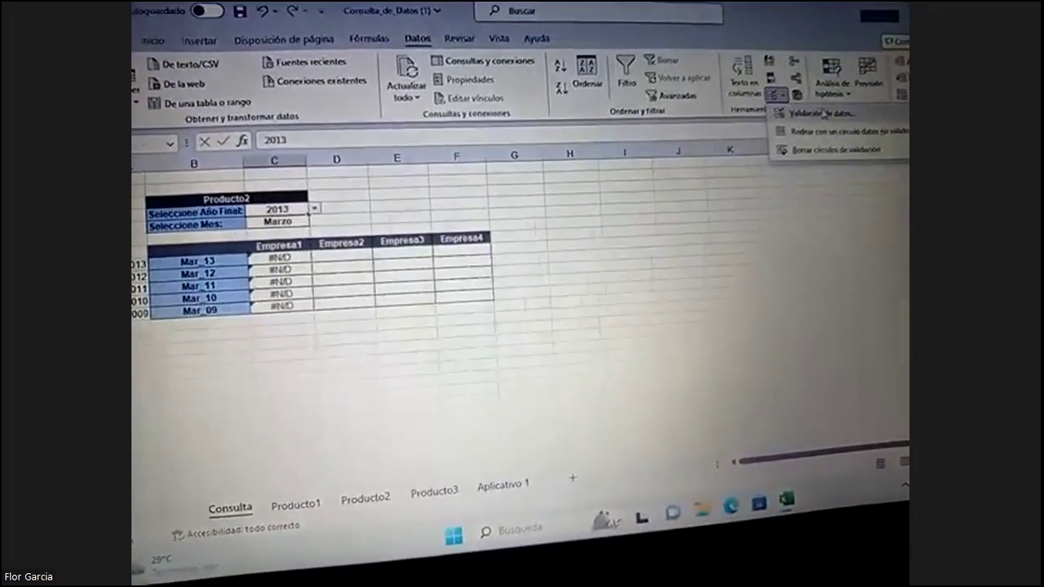
pyautogui.click(826, 114)
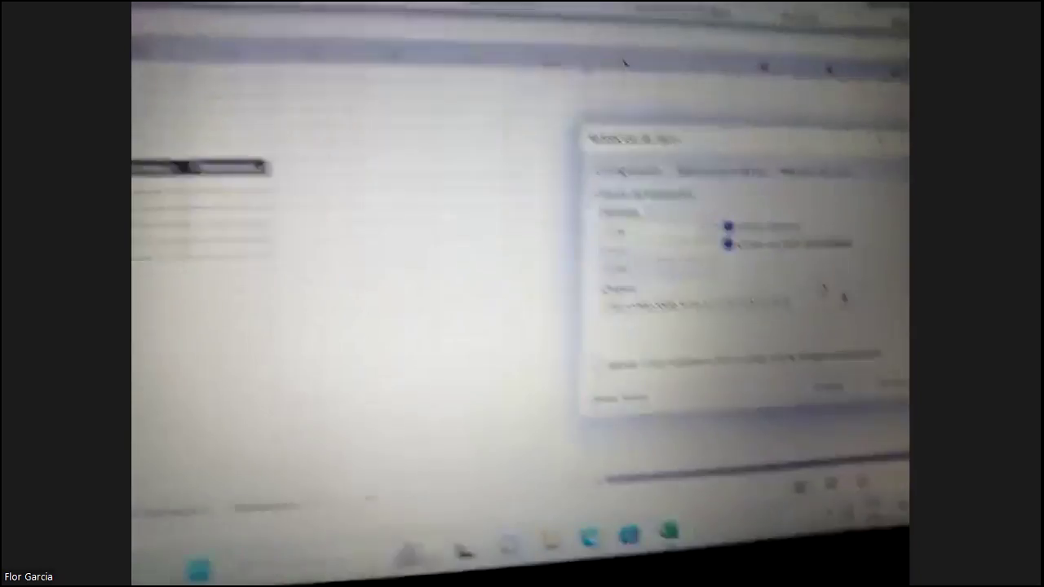
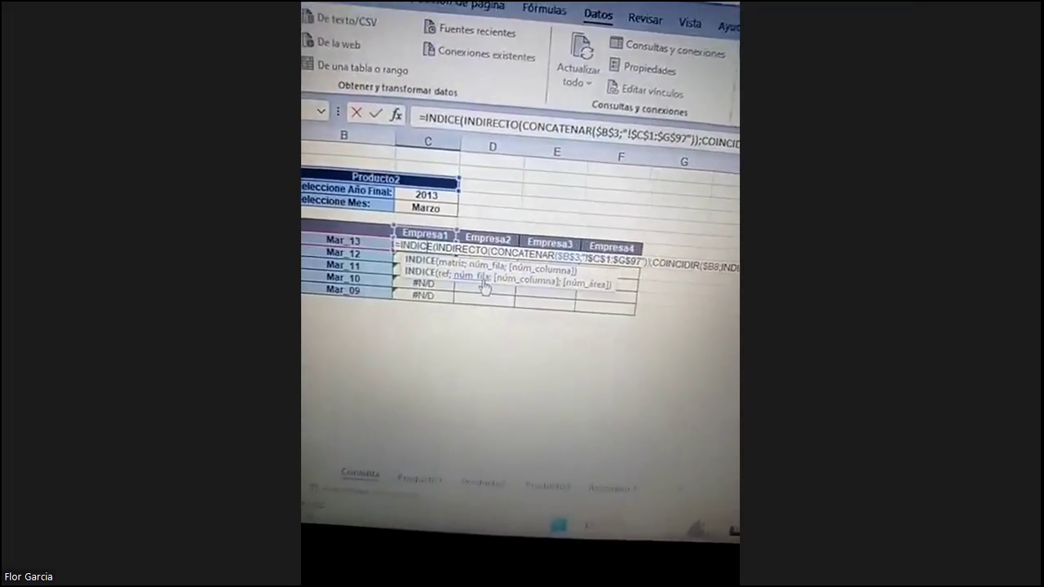
# - Close the edit of the INDICE formula in C8 unchanged and recheck that cell and the final-year cell C4
pyautogui.press('Return')
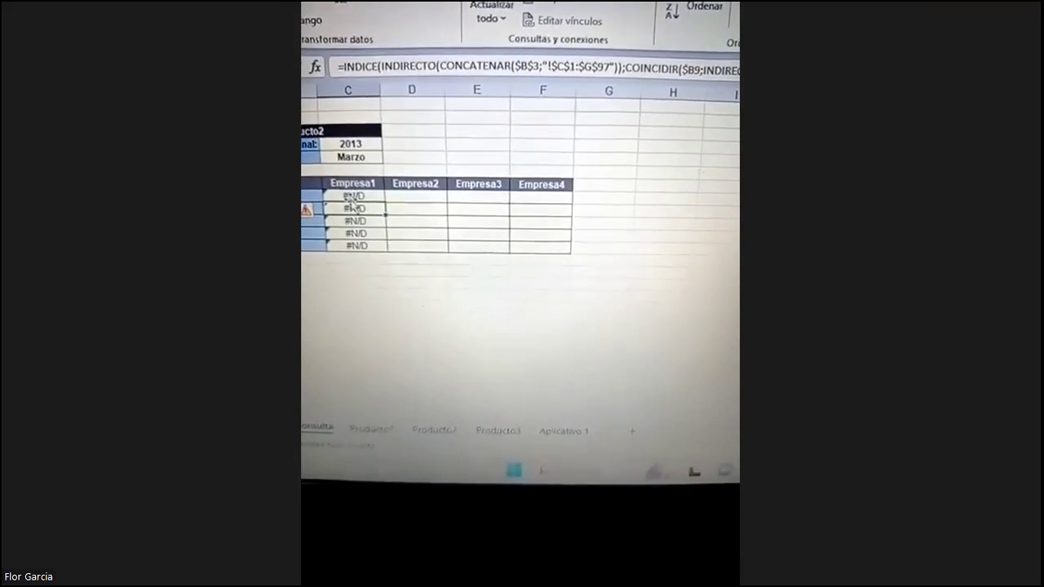
pyautogui.click(355, 196)
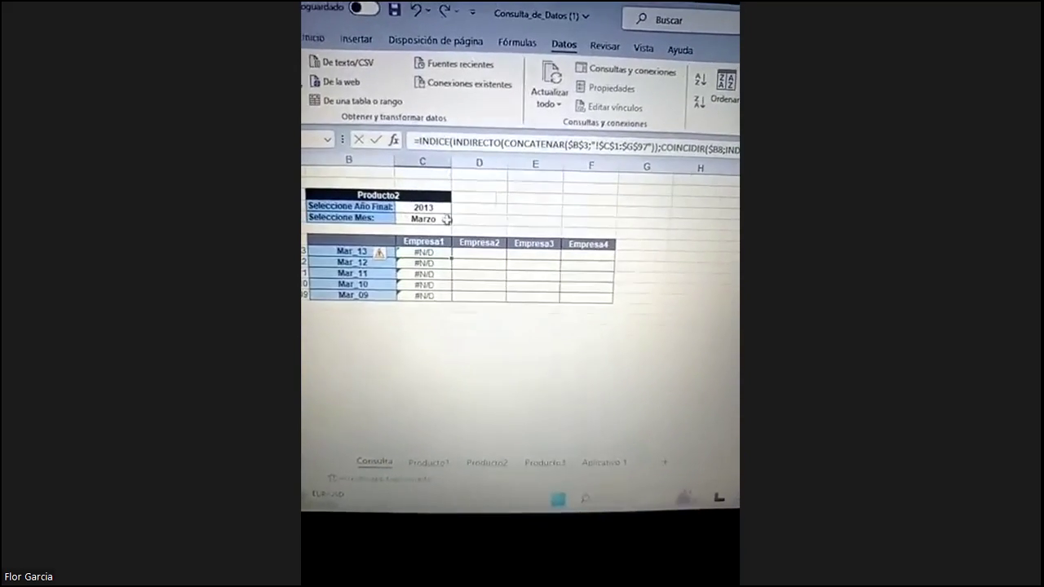
pyautogui.click(410, 206)
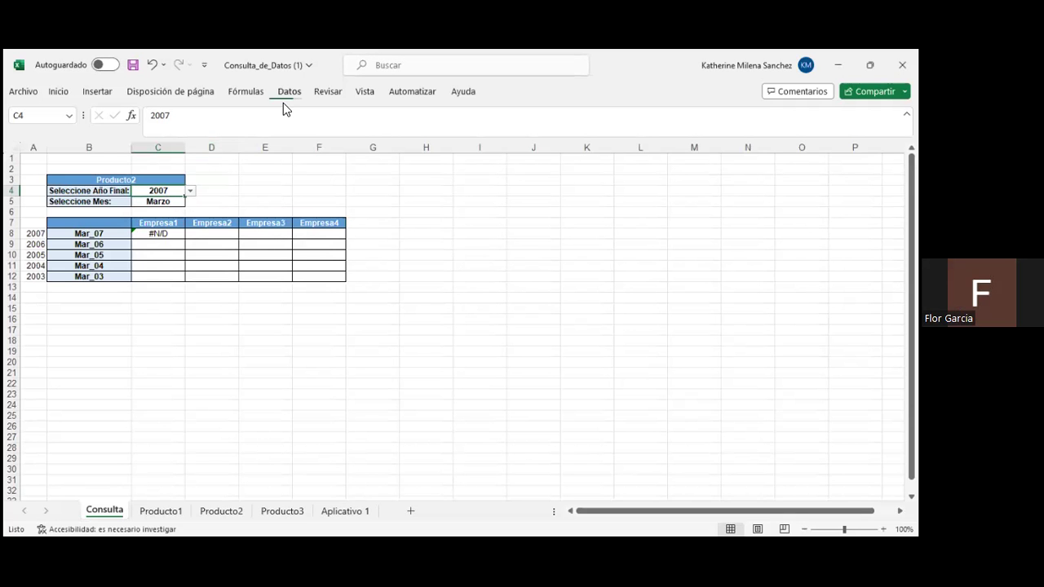
# - Review the list source in the data validation settings of C4 and close them without changes
pyautogui.hotkey('alt', 'd')
pyautogui.press('l')
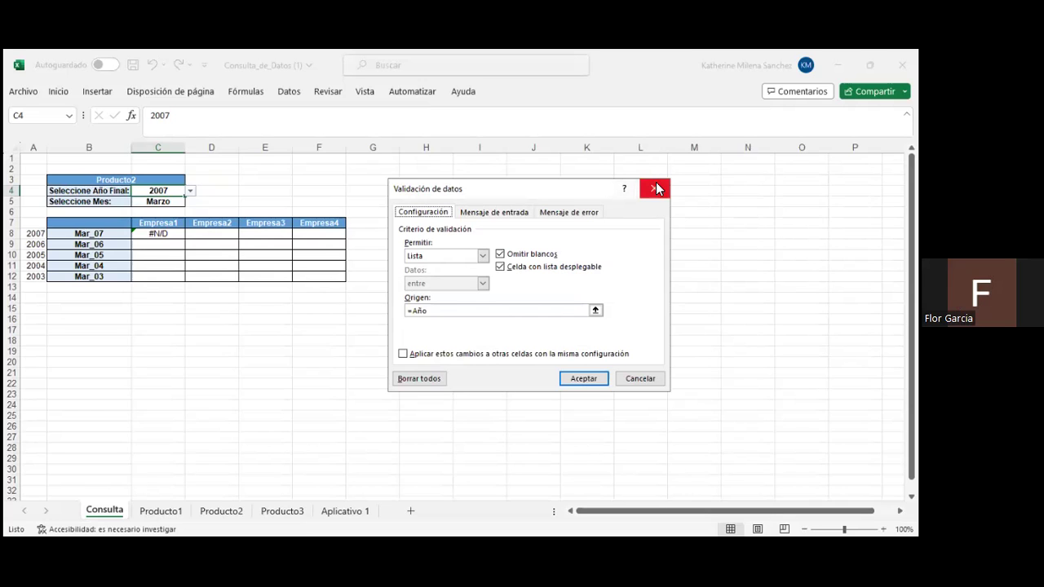
pyautogui.click(658, 189)
# - Remove the filter from the header row of the Producto2 sheet and select cell A1
pyautogui.click(237, 512)
pyautogui.click(53, 160)
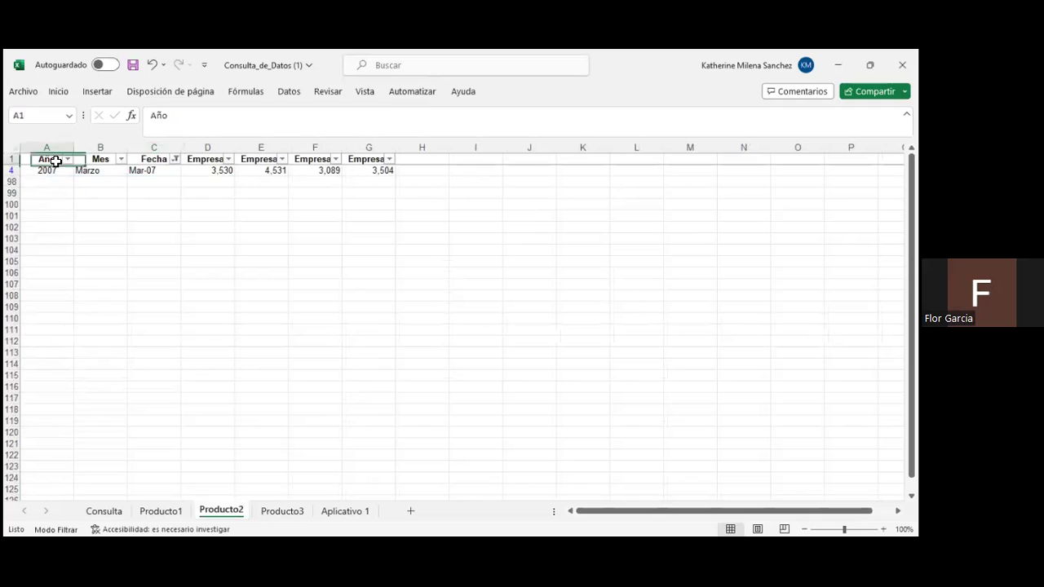
pyautogui.hotkey('ctrl', 'shift', 'l')
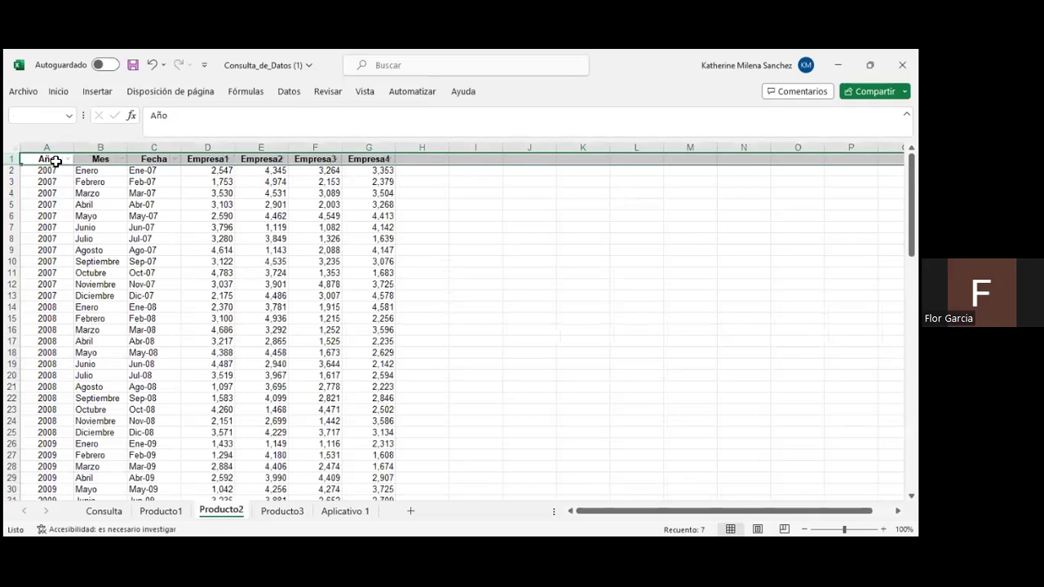
pyautogui.click(69, 118)
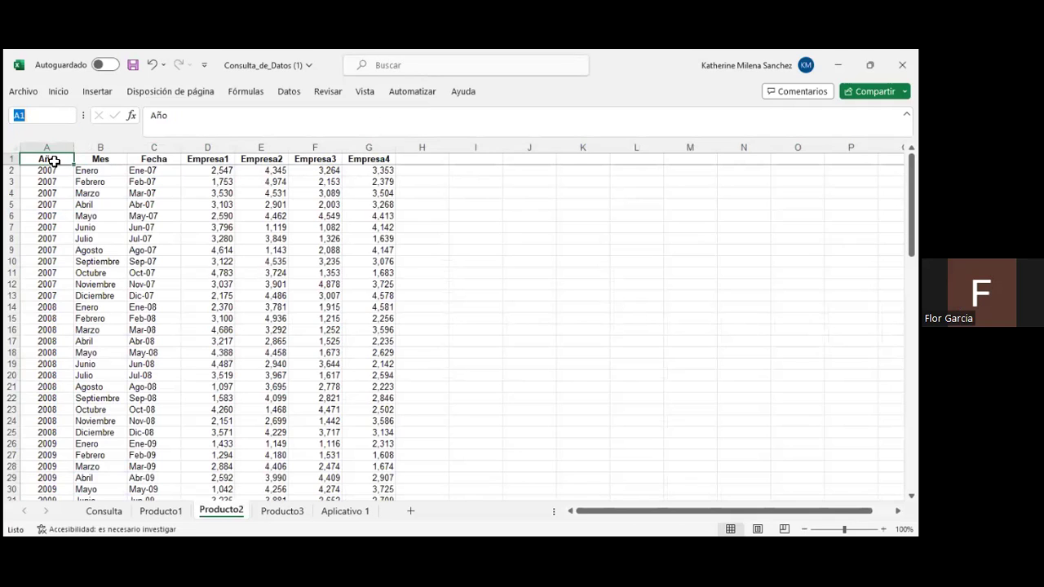
# - Compare the Año column on the Producto2 sheet with the INDICE formula in C8 on Consulta
pyautogui.click(43, 146)
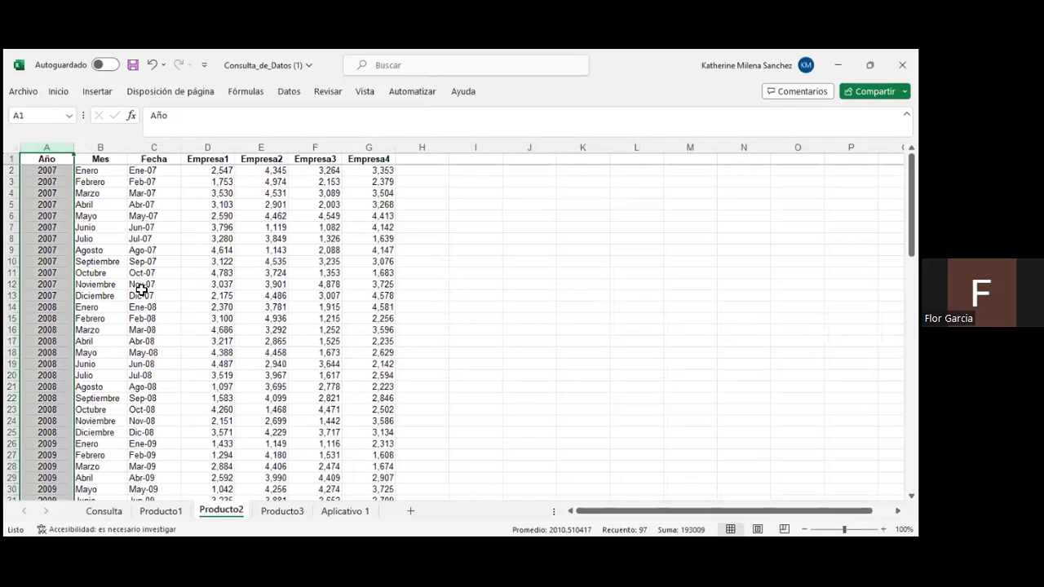
pyautogui.click(105, 511)
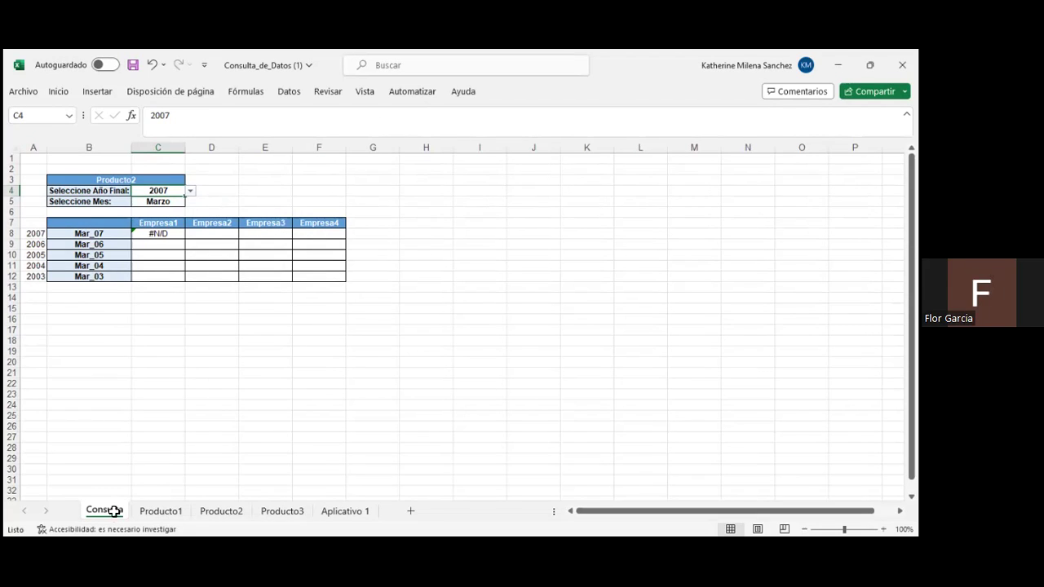
pyautogui.click(161, 236)
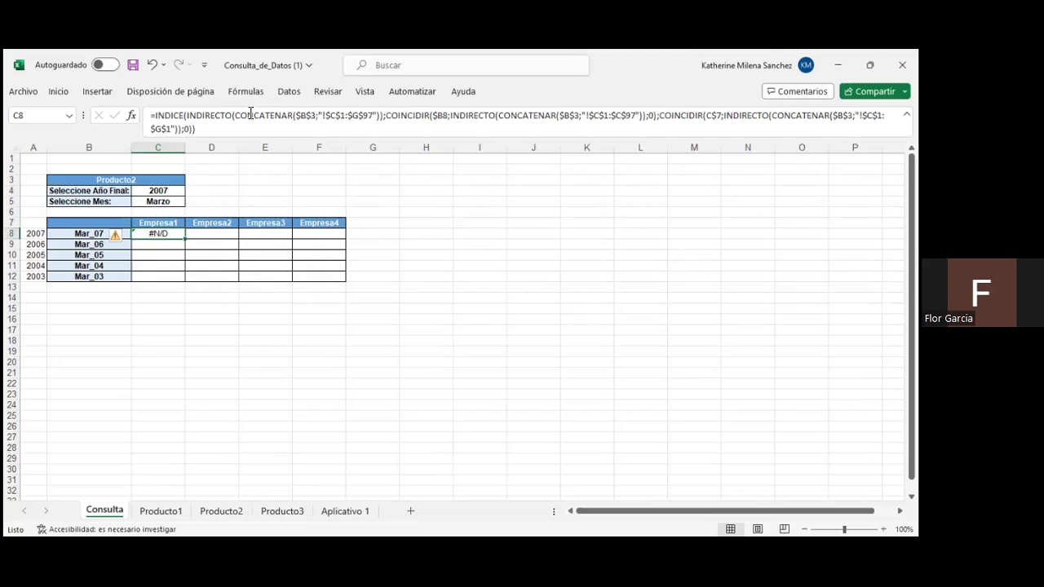
# - Enter 2006 in K4 on Consulta and fill it down to K12 as a yearly series through 2014
pyautogui.click(562, 195)
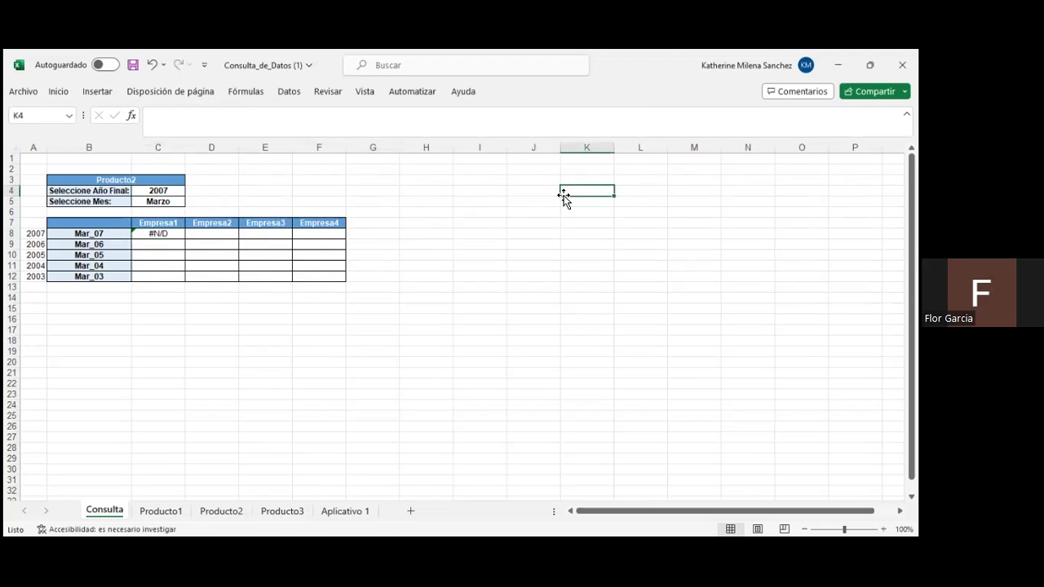
pyautogui.write('200')
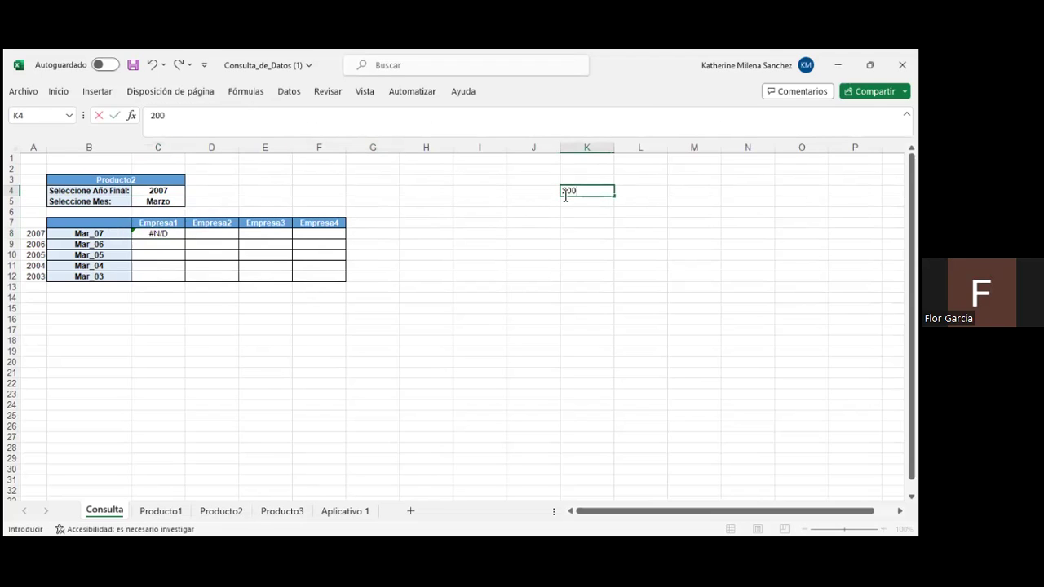
pyautogui.write('6')
pyautogui.hotkey('ctrl', 'Return')
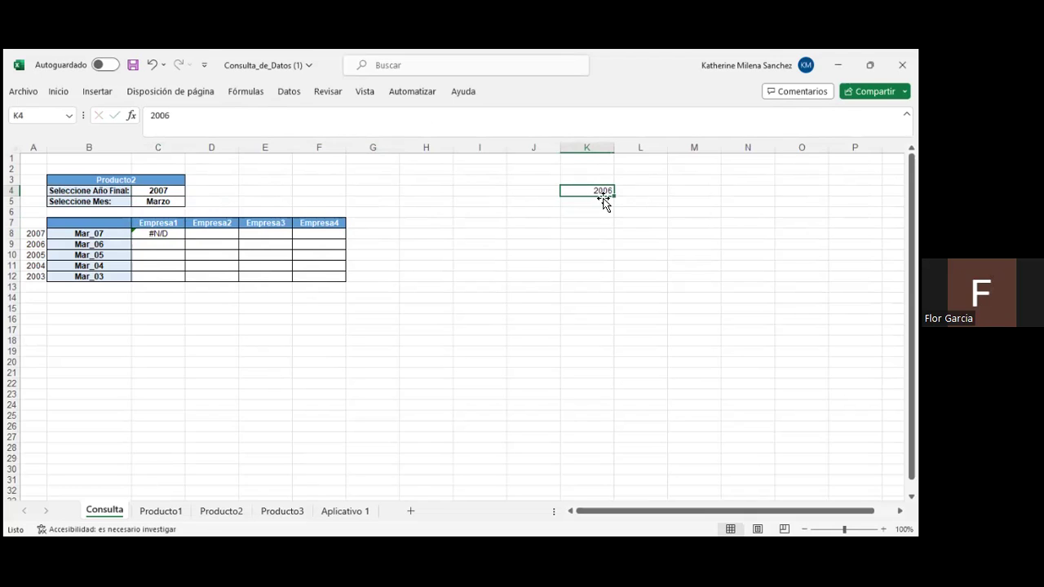
pyautogui.moveTo(614, 209); pyautogui.dragTo(622, 285)
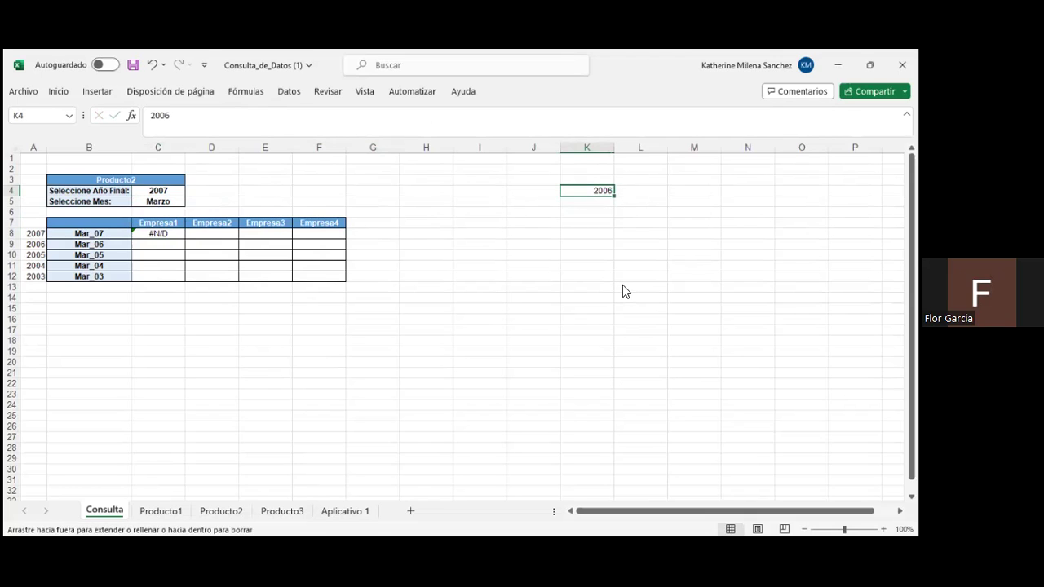
pyautogui.click(623, 289)
pyautogui.click(646, 321)
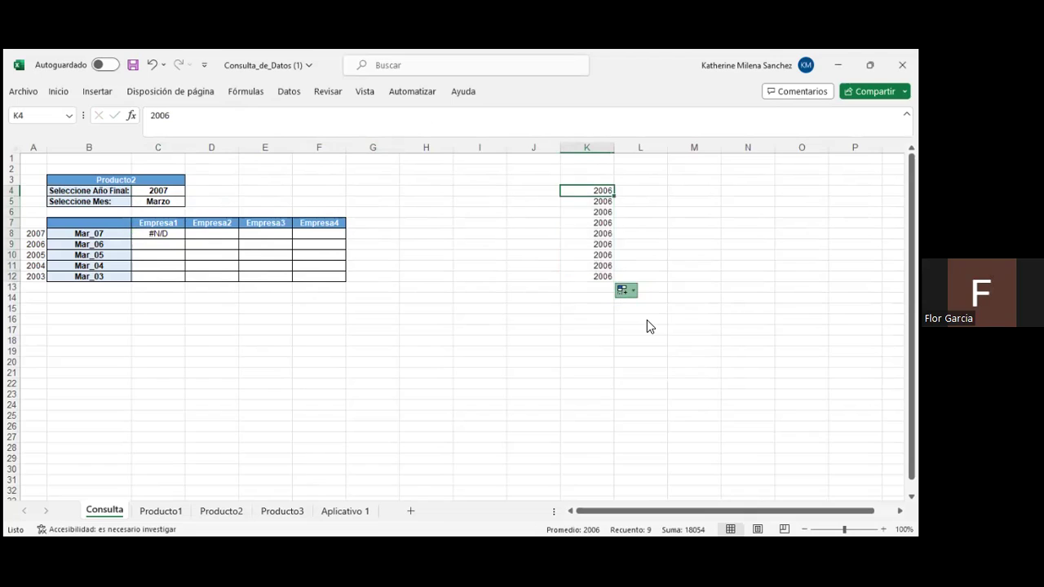
# - Replace the value in K4 with the heading AÑO above the list of years
pyautogui.click(601, 193)
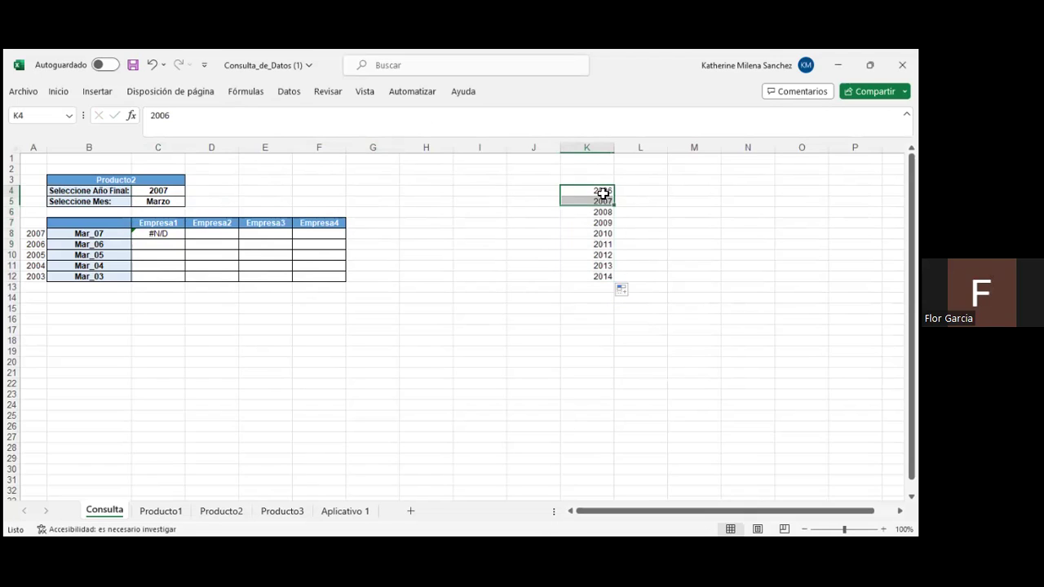
pyautogui.press('Delete')
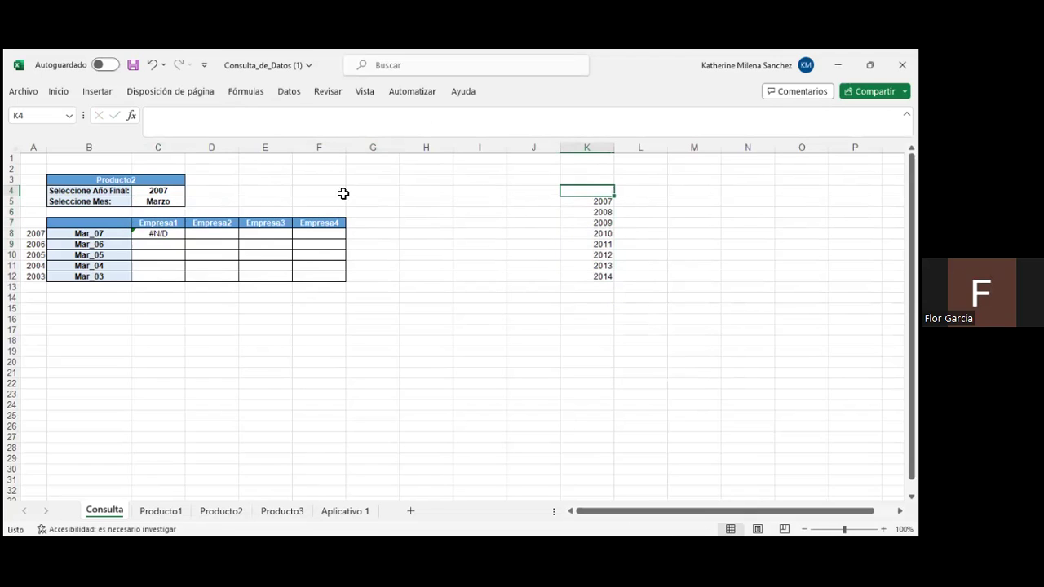
pyautogui.click(174, 192)
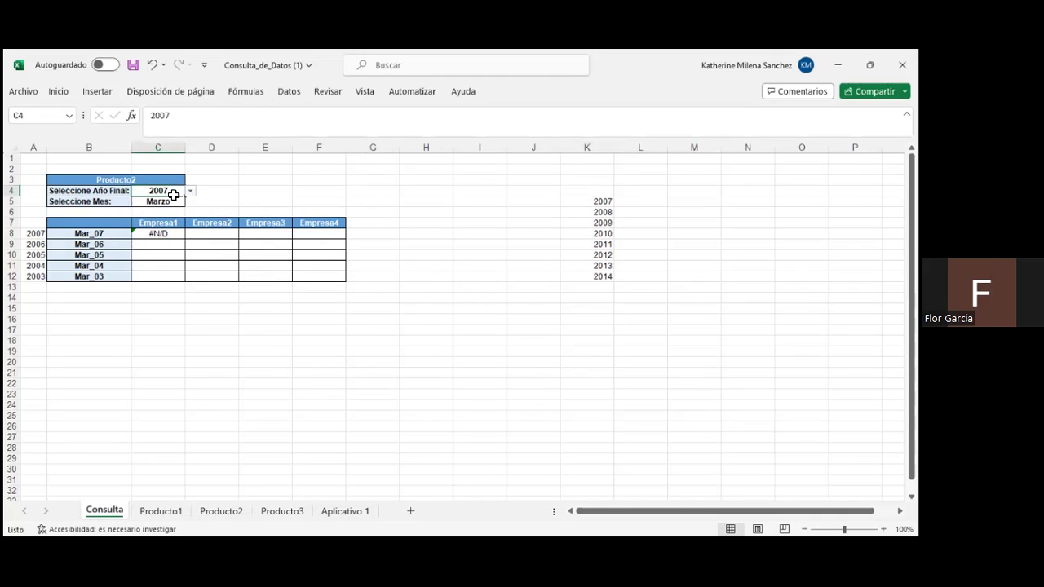
pyautogui.hotkey('alt', 'd')
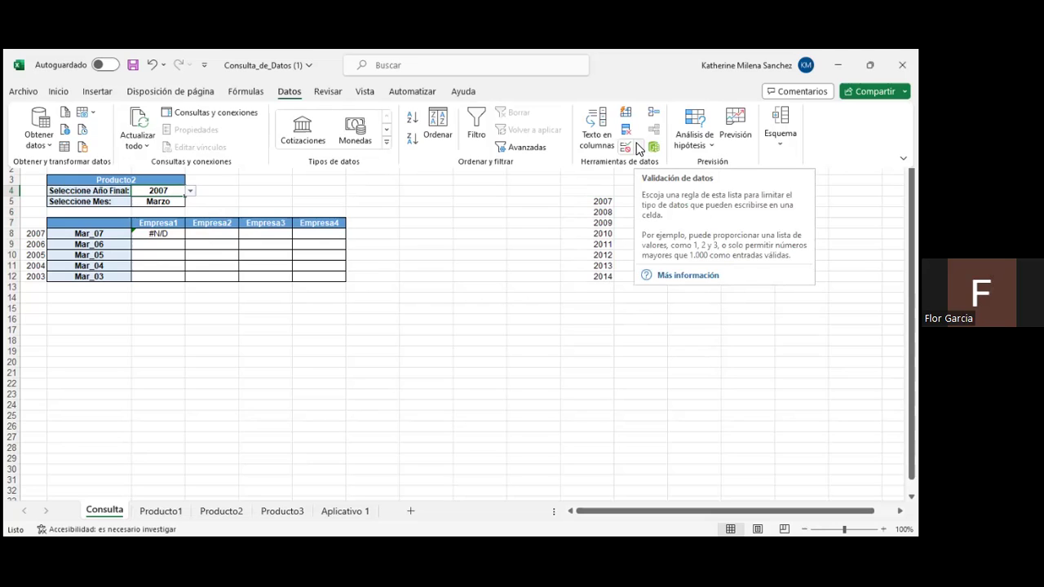
pyautogui.click(599, 193)
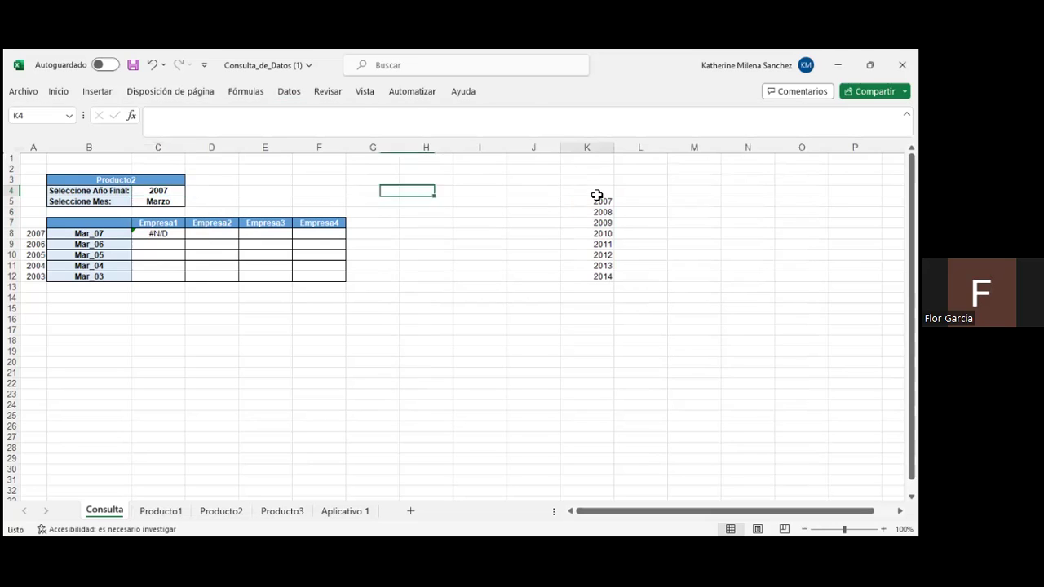
pyautogui.write('AÑO')
pyautogui.press('Return')
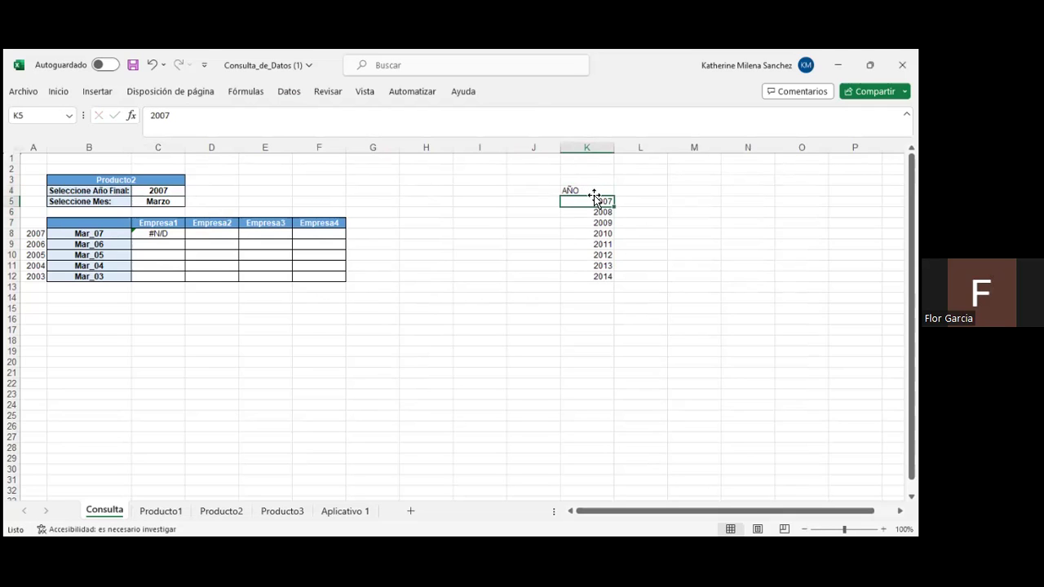
# - Open the data validation settings of the final-year cell C4 and clear the list source =Año
pyautogui.click(177, 190)
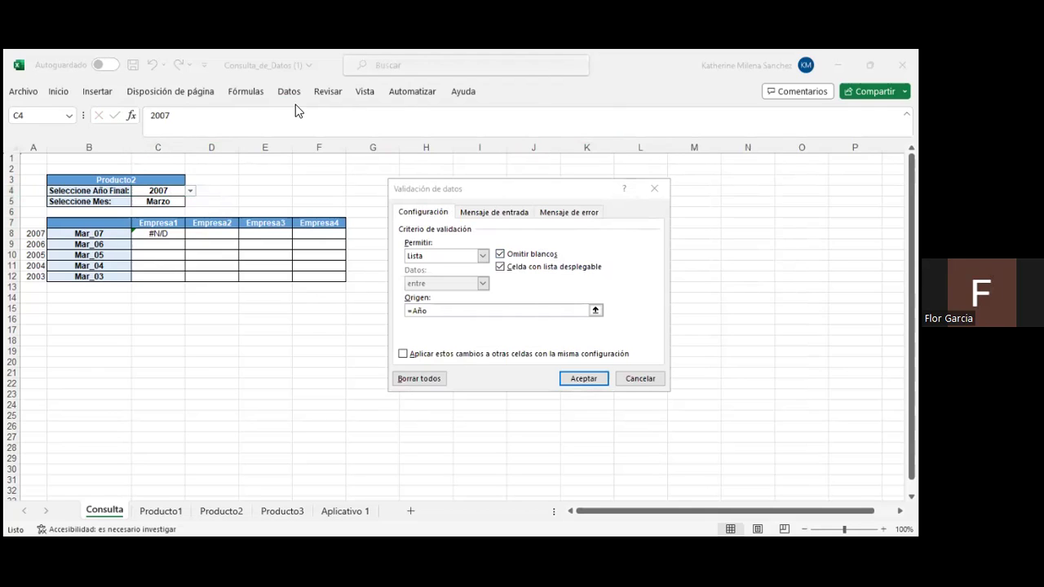
pyautogui.click(513, 208)
pyautogui.click(439, 213)
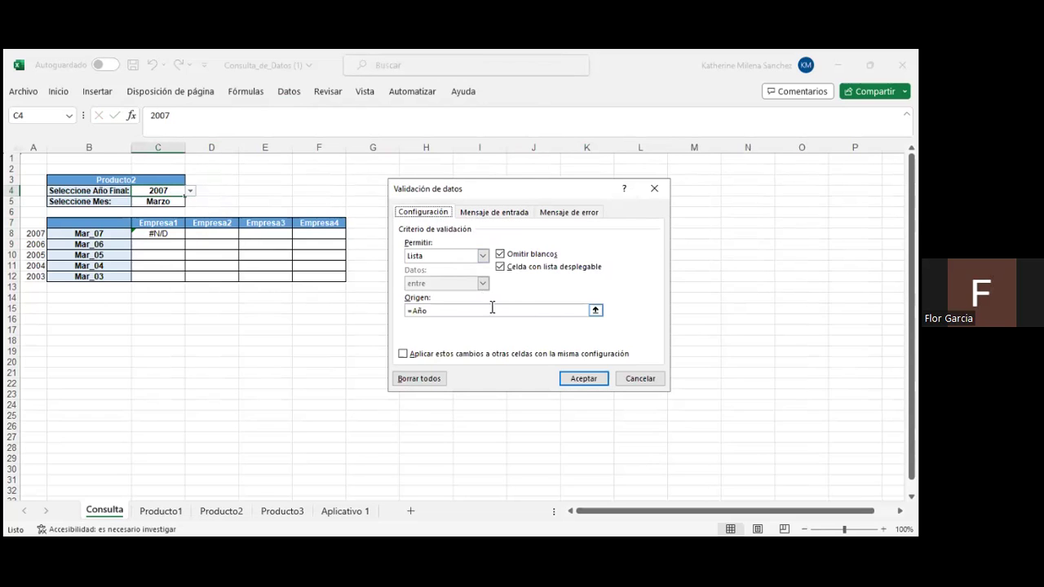
pyautogui.click(573, 313)
pyautogui.hotkey('ctrl', 'pagedown')
pyautogui.hotkey('ctrl', 'pagedown')
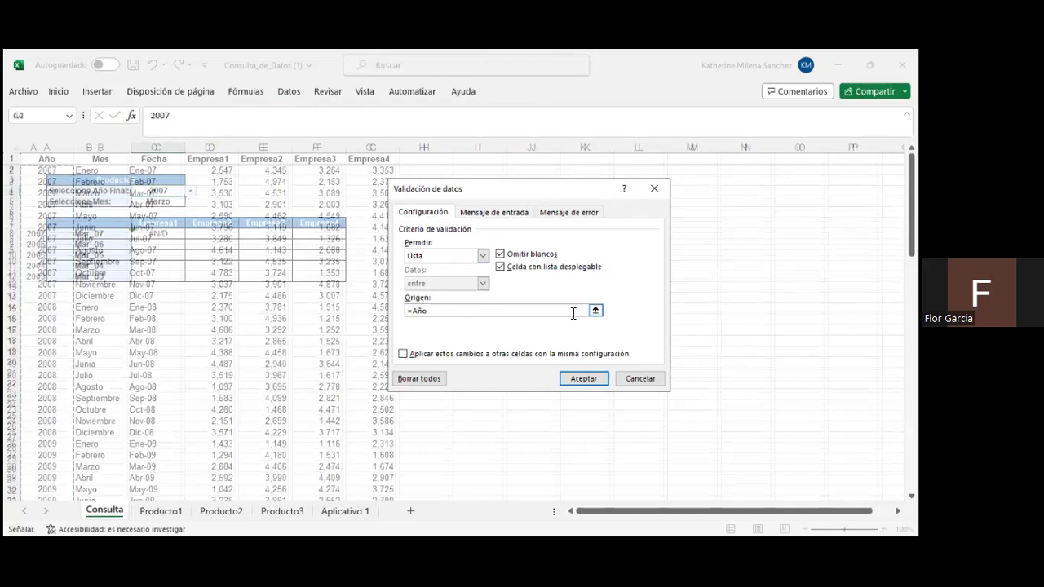
pyautogui.press('BackSpace')
pyautogui.press('BackSpace')
pyautogui.press('BackSpace')
pyautogui.press('BackSpace')
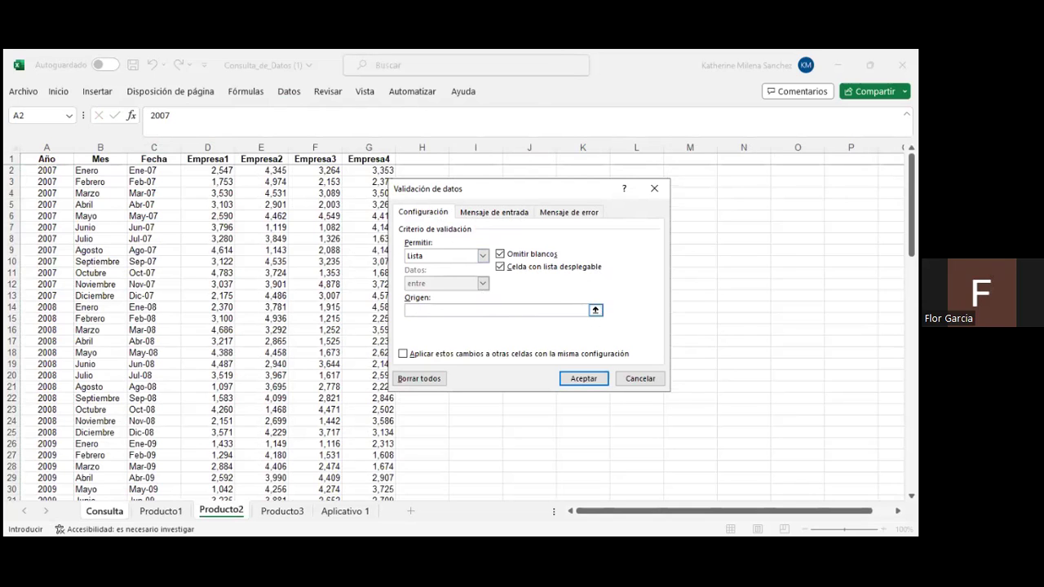
# - Set the validation list source of C4 to =$K$5:$K$12 on Consulta and accept the settings
pyautogui.click(596, 310)
pyautogui.write('=')
pyautogui.click(104, 511)
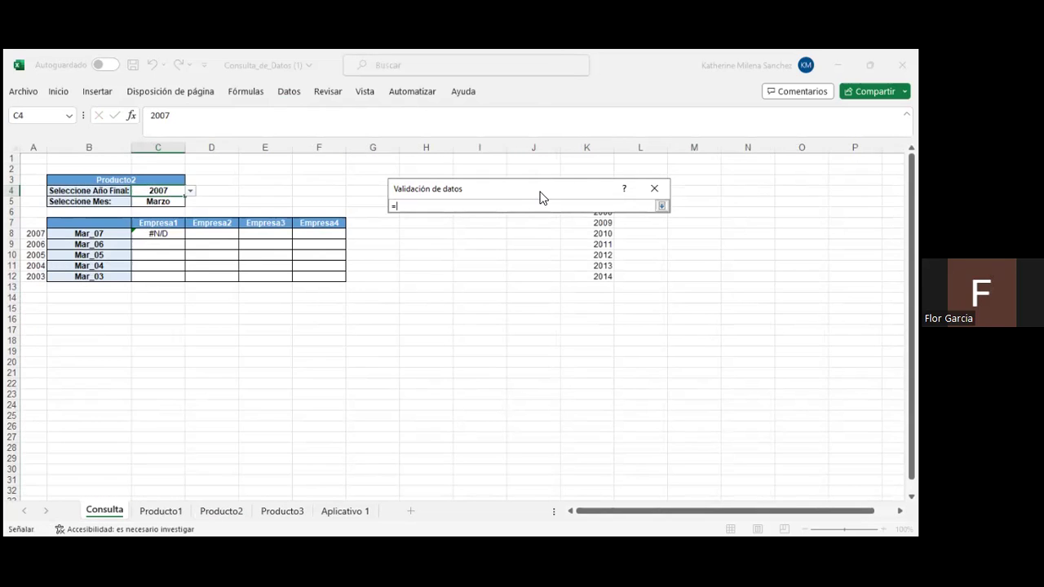
pyautogui.click(579, 204)
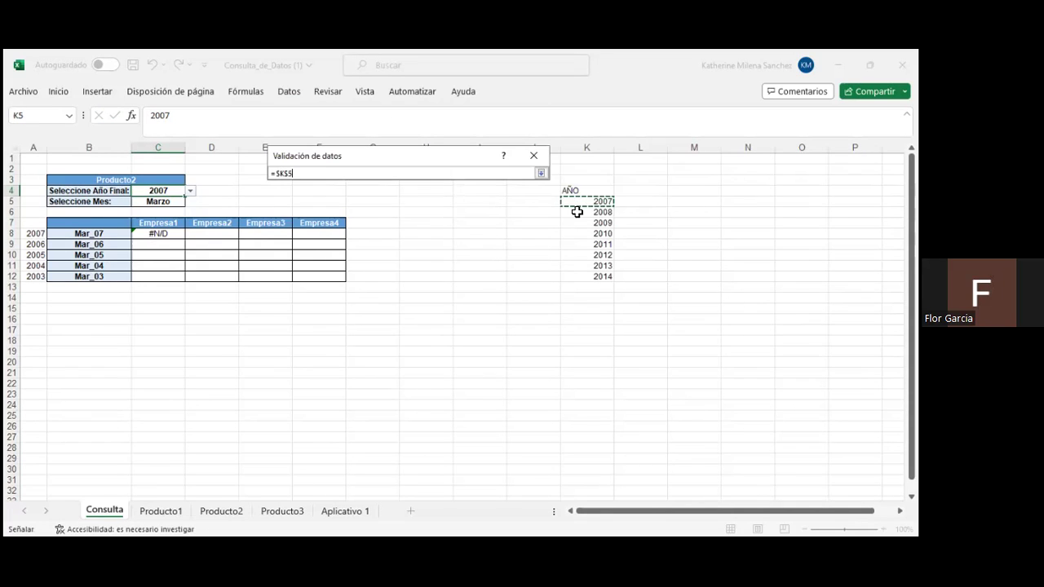
pyautogui.keyDown('shift'); pyautogui.click(584, 277); pyautogui.keyUp('shift')
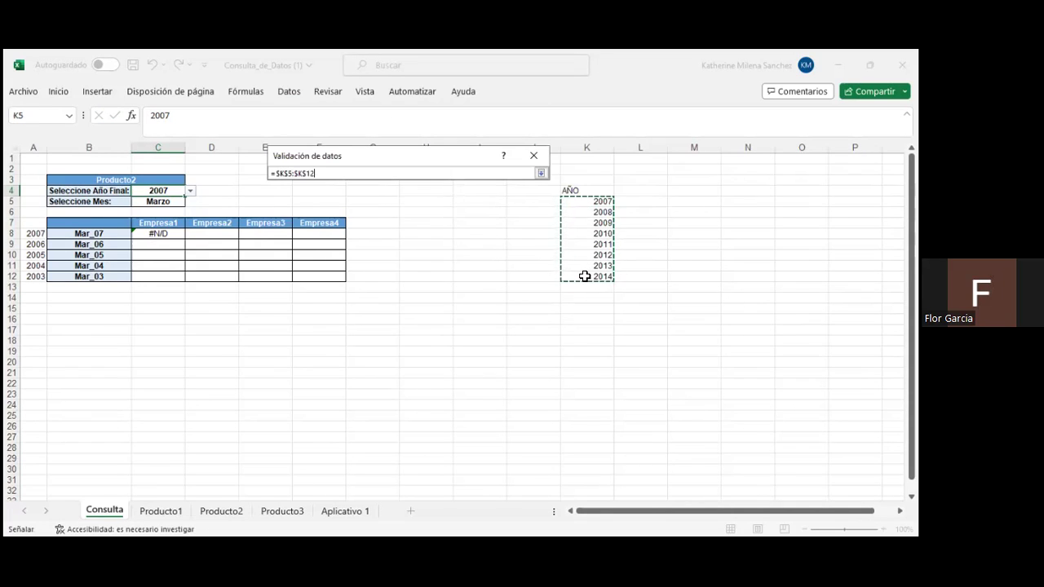
pyautogui.press('Return')
pyautogui.click(475, 346)
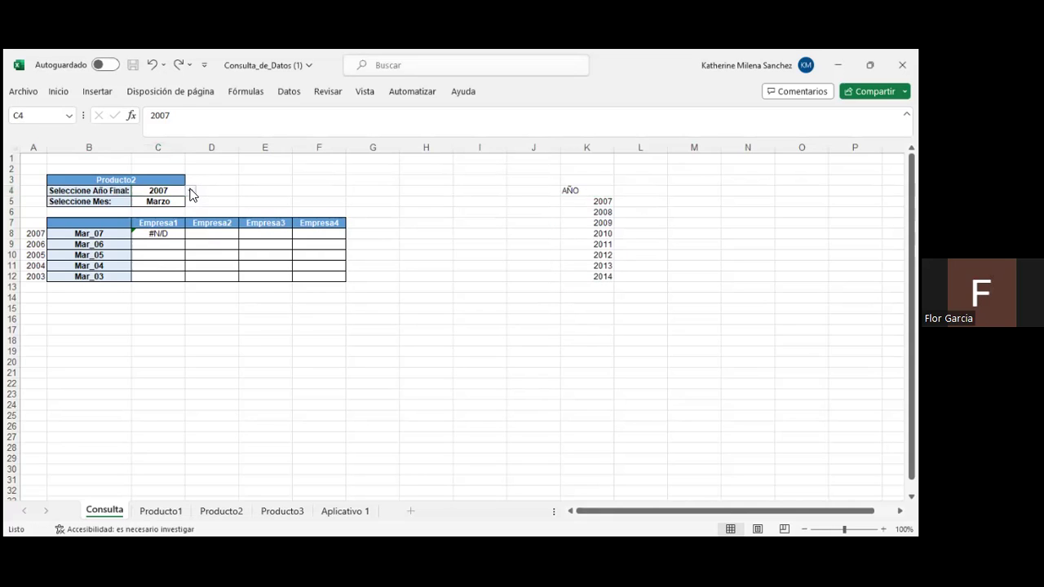
# - Check the new list of years in C4 and choose 2013 as the final year
pyautogui.click(191, 194)
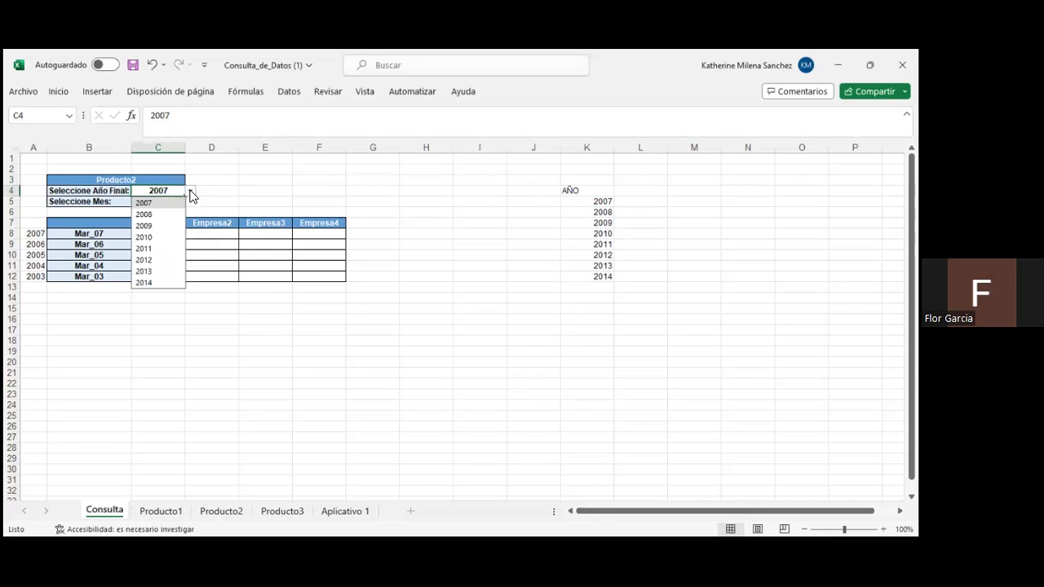
pyautogui.click(174, 203)
pyautogui.click(176, 205)
pyautogui.click(175, 192)
pyautogui.click(191, 193)
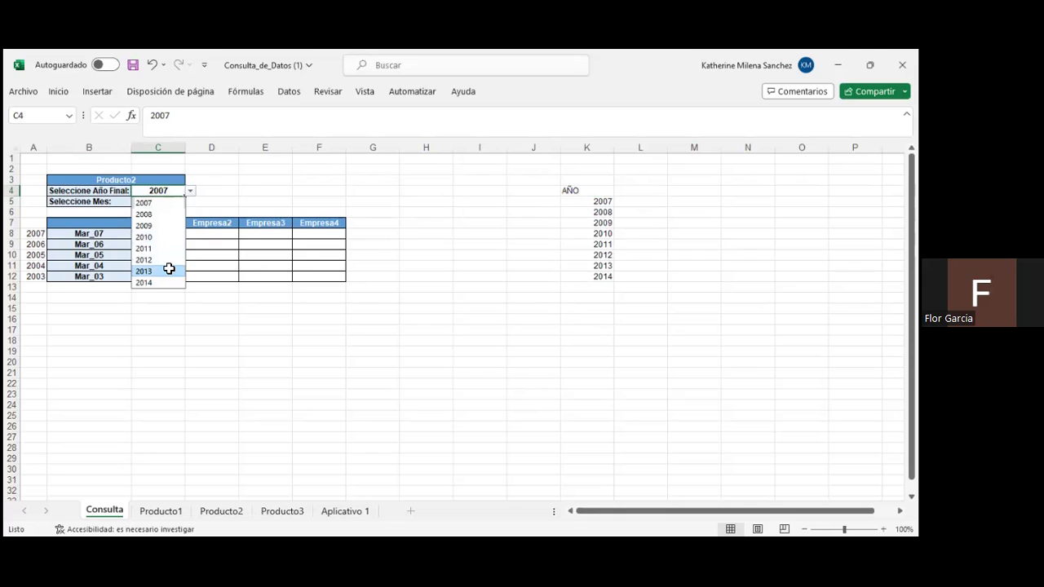
pyautogui.click(169, 269)
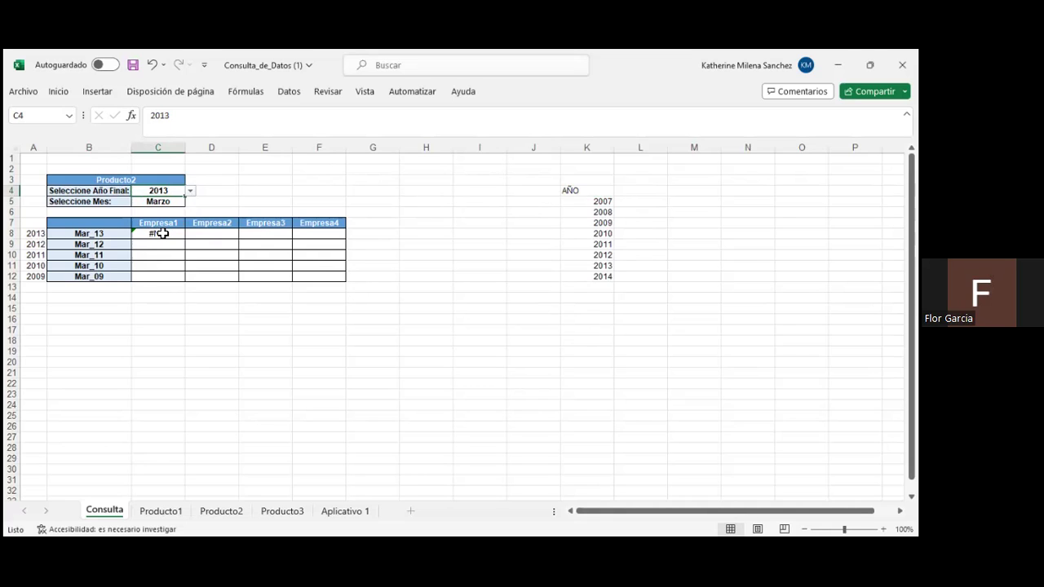
# - Confirm the INDICE formula in C8 unchanged and fill it down the Empresa1 column to C12
pyautogui.click(162, 234)
pyautogui.doubleClick(164, 234)
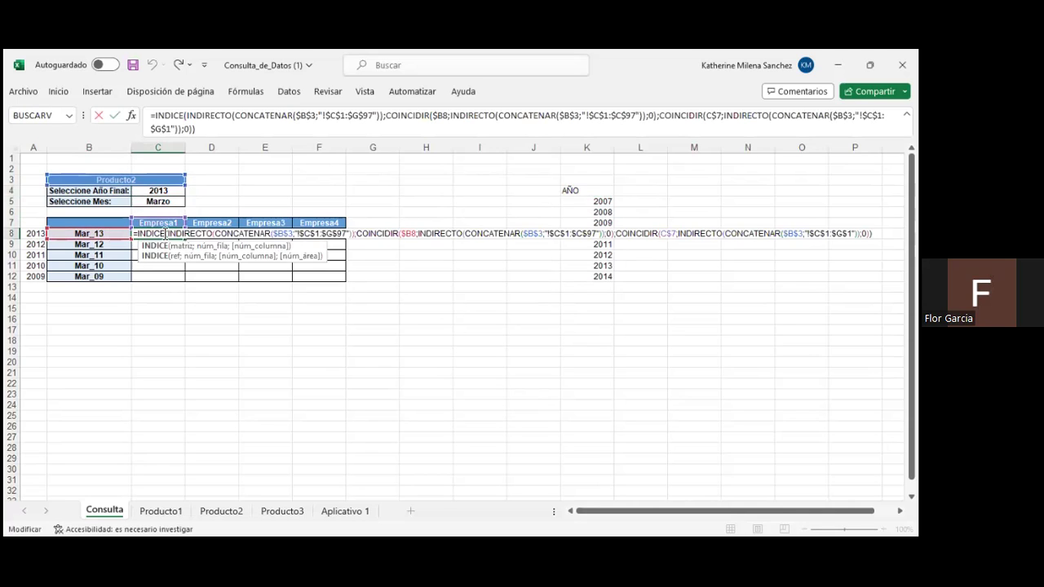
pyautogui.hotkey('ctrl', 'Return')
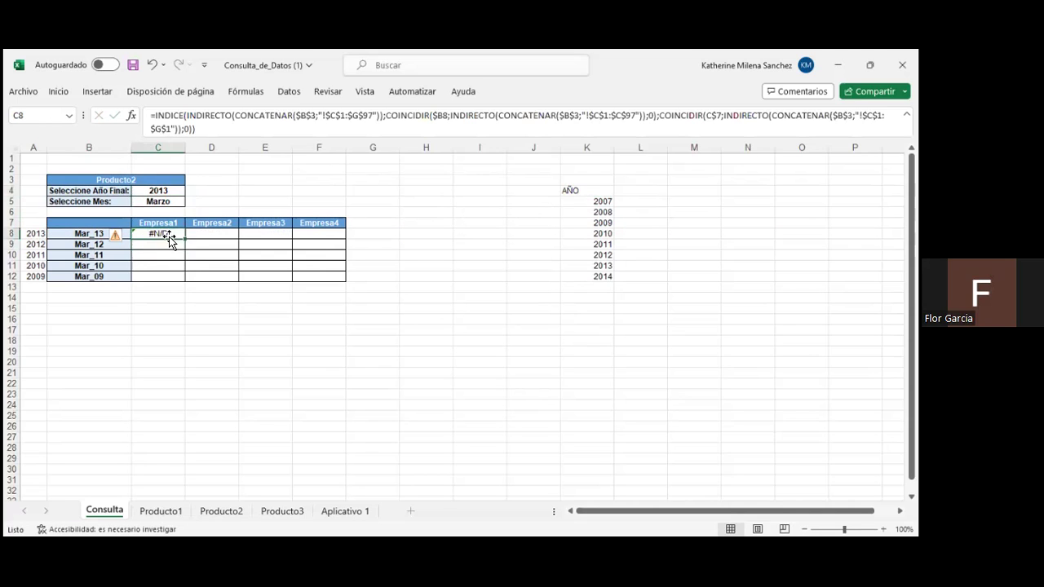
pyautogui.moveTo(185, 240); pyautogui.dragTo(182, 279)
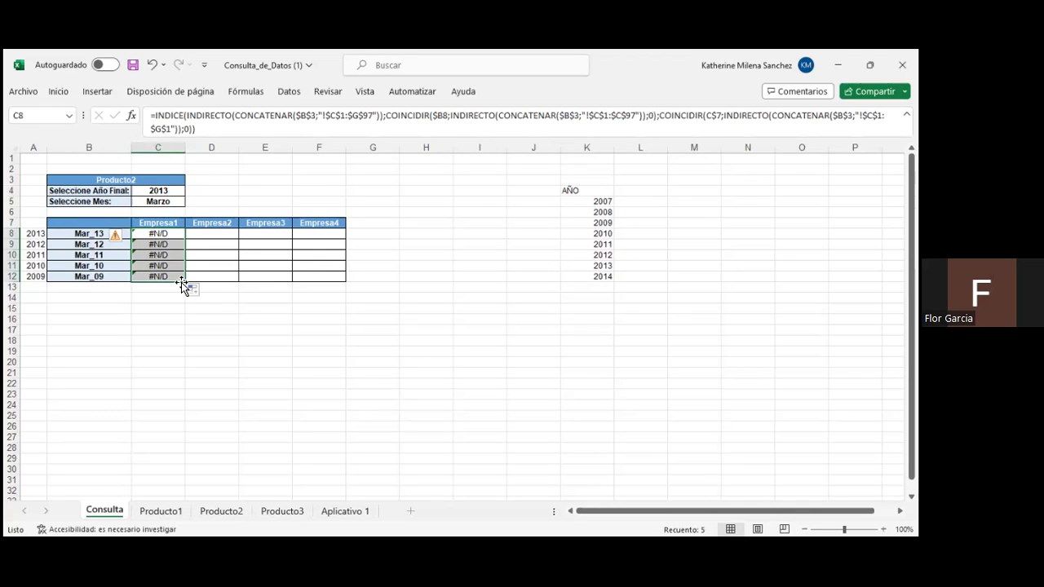
# - Set the month in C5 to Abril to test the lookup
pyautogui.click(165, 236)
pyautogui.click(173, 192)
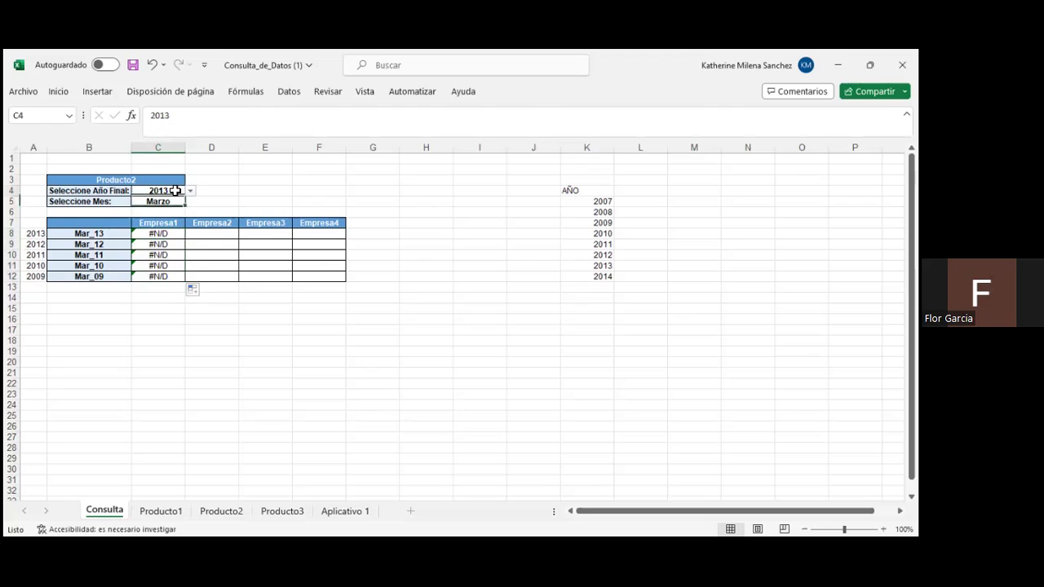
pyautogui.click(177, 201)
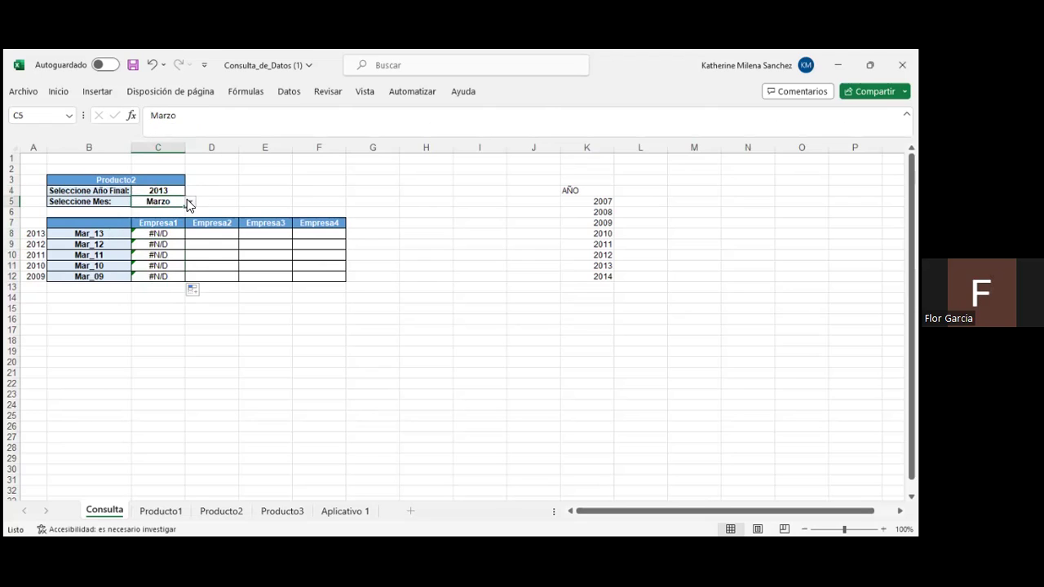
pyautogui.click(188, 204)
pyautogui.click(175, 247)
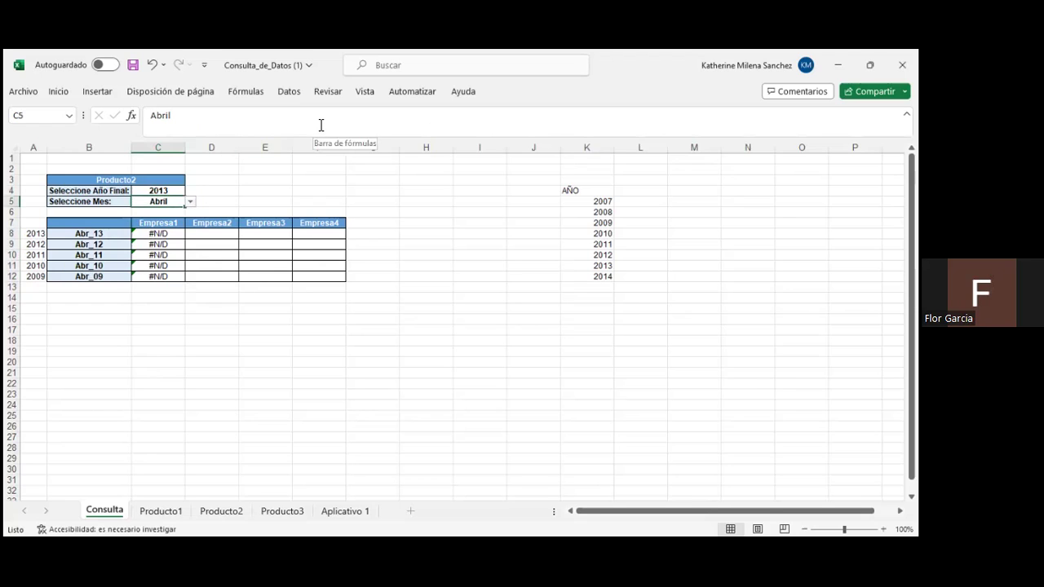
# - Set the final year in C4 to 2009 and the month in C5 to Marzo to test the lookup
pyautogui.moveTo(173, 193); pyautogui.dragTo(188, 196)
pyautogui.click(189, 192)
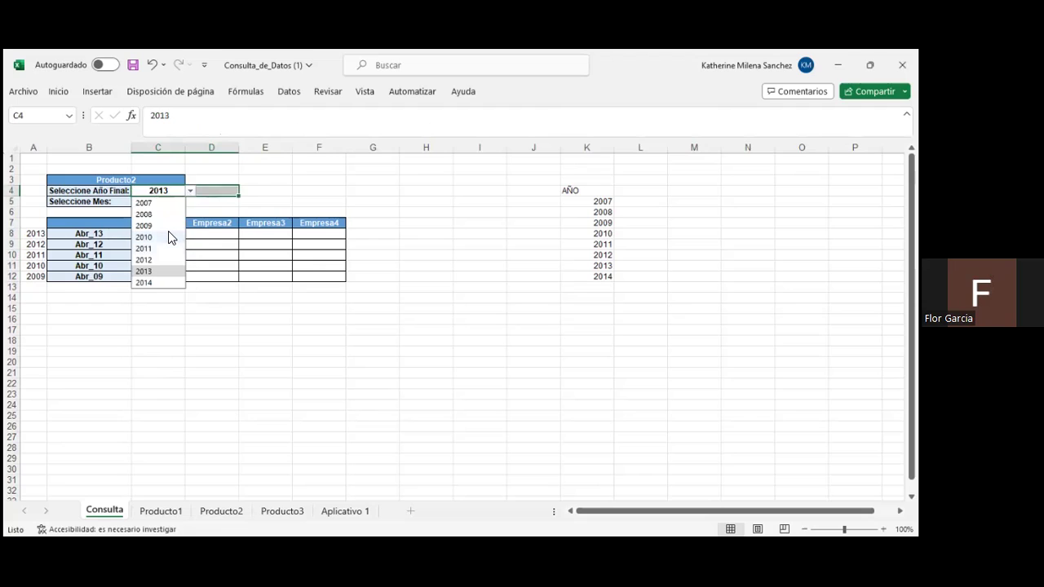
pyautogui.click(167, 225)
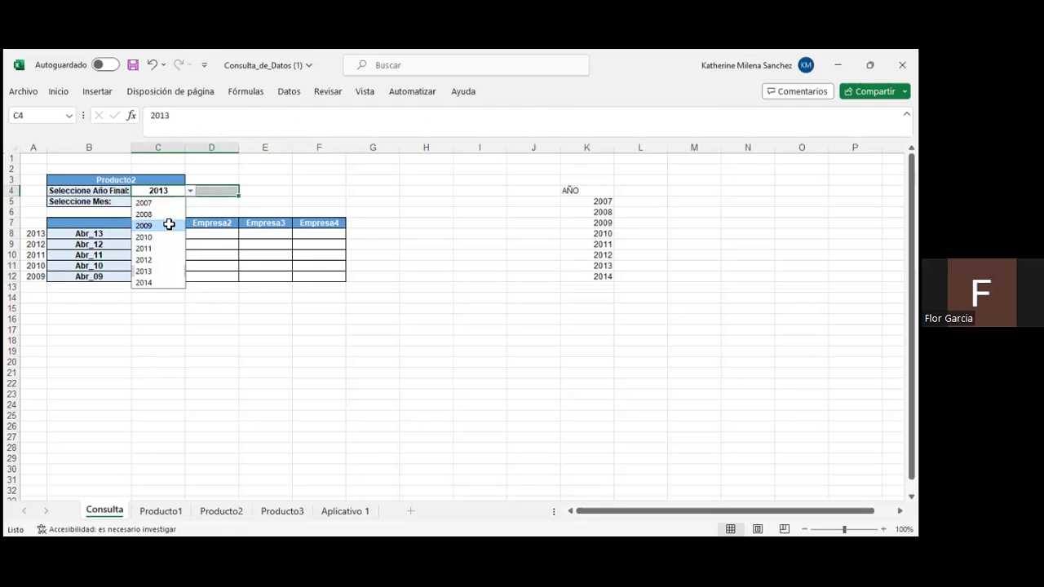
pyautogui.click(168, 202)
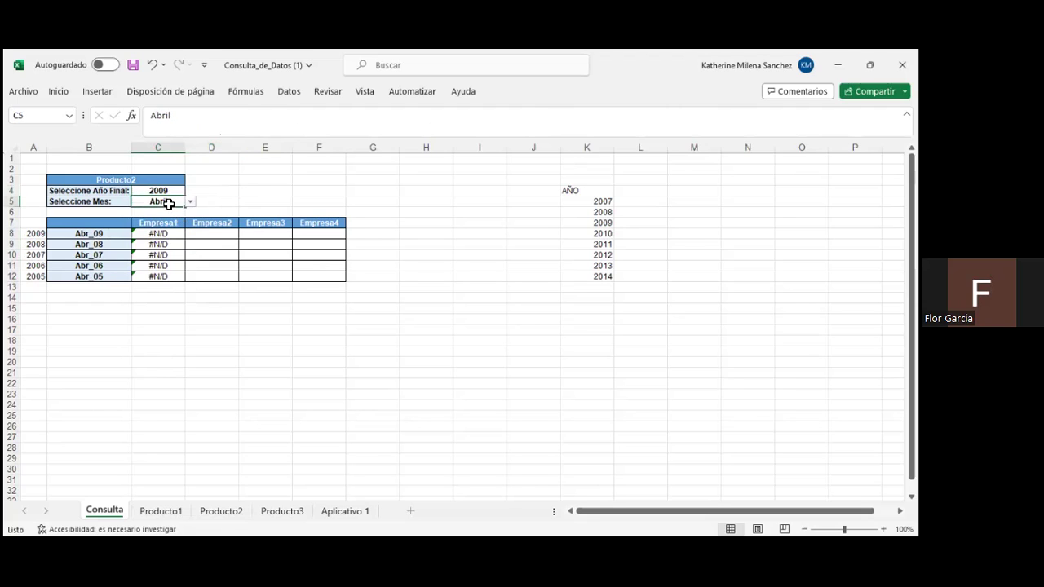
pyautogui.click(188, 202)
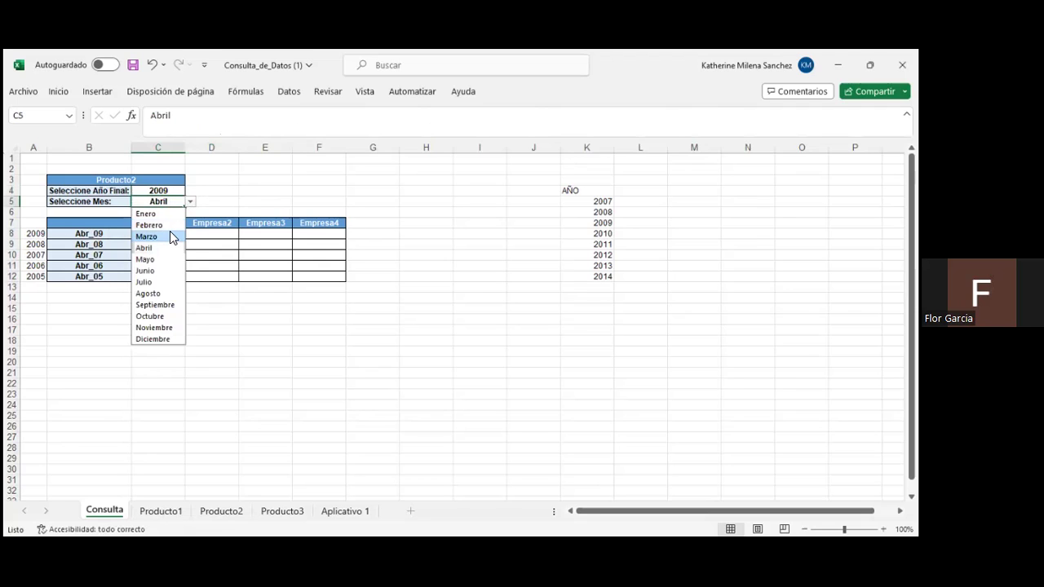
pyautogui.press('Return')
pyautogui.click(255, 202)
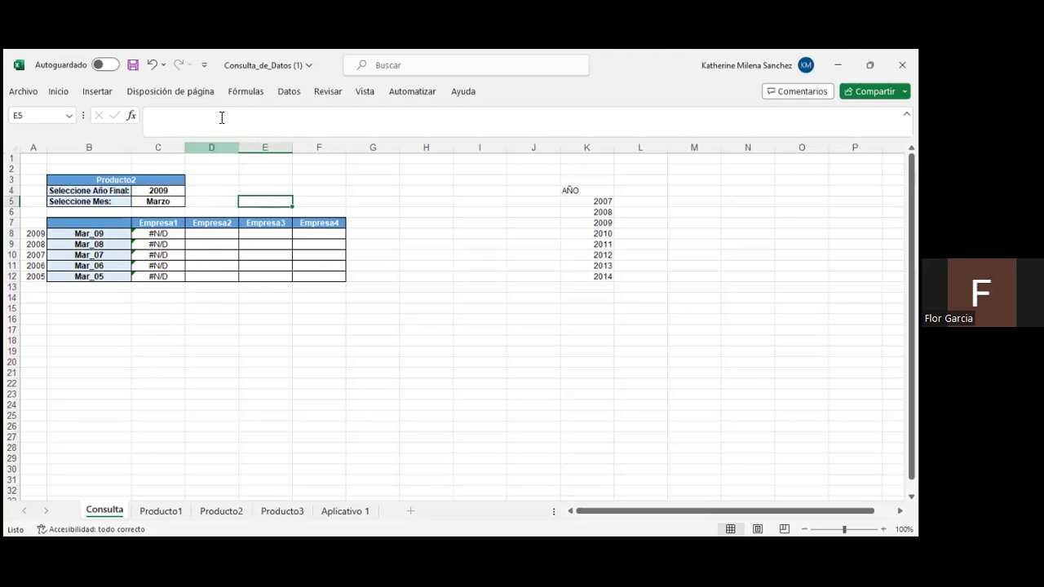
# - Open the data validation of C5, clear its list source and go to the Producto2 sheet for picking a range
pyautogui.click(152, 193)
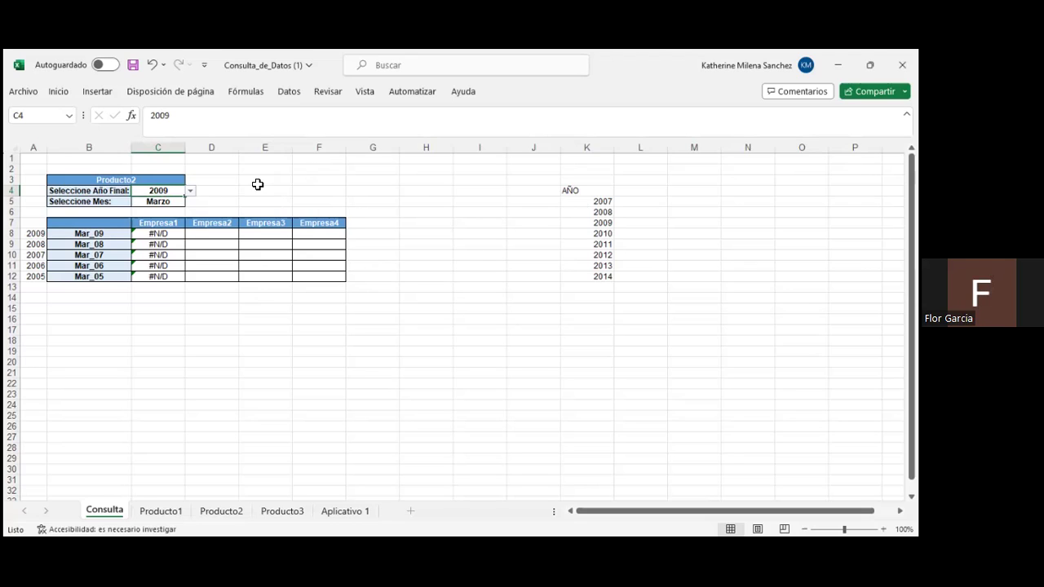
pyautogui.click(175, 202)
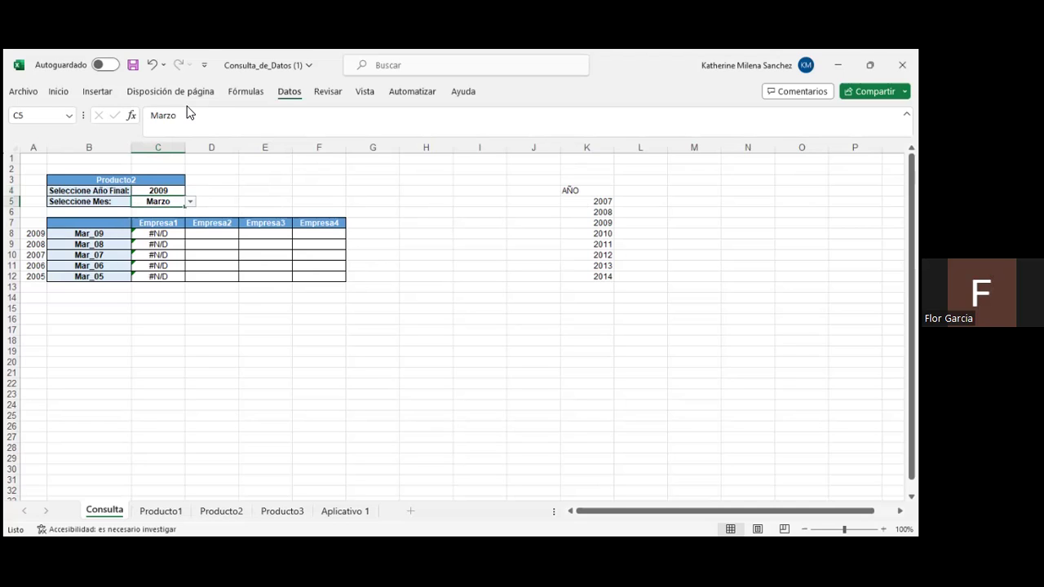
pyautogui.hotkey('ctrl', 'F1')
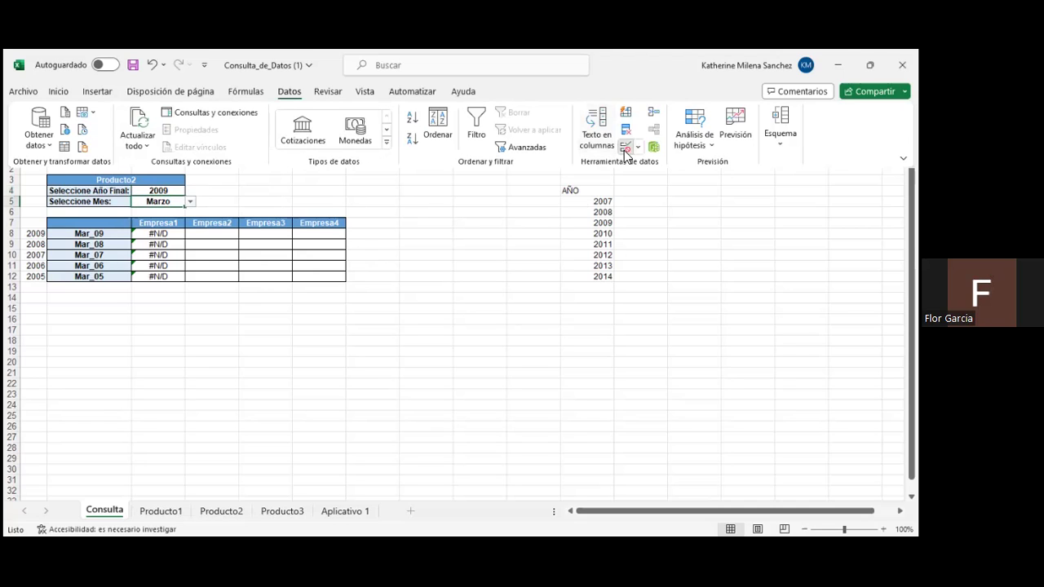
pyautogui.click(626, 149)
pyautogui.moveTo(423, 157); pyautogui.dragTo(540, 131)
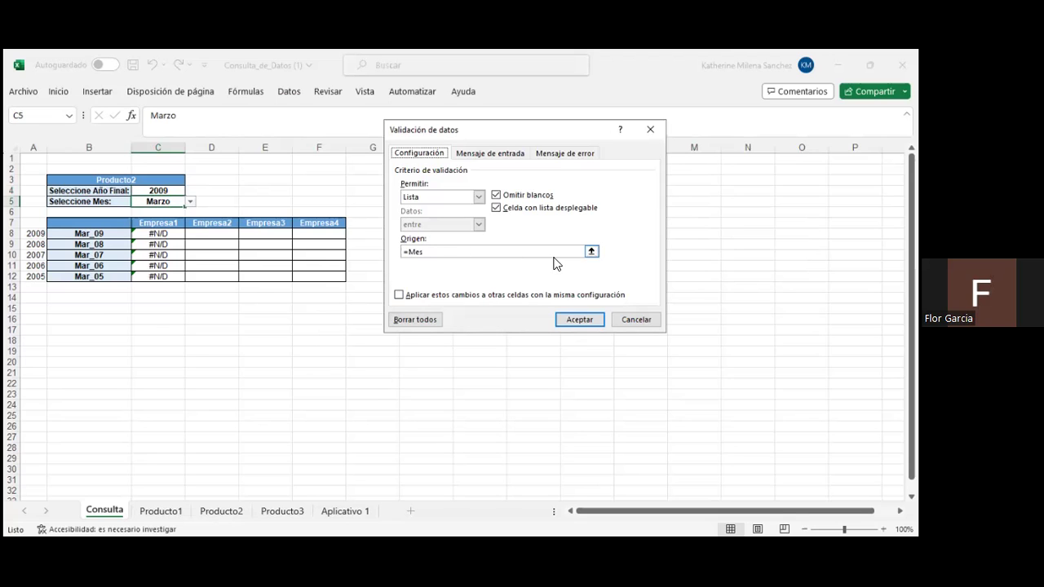
pyautogui.hotkey('ctrl', 'a')
pyautogui.press('BackSpace')
pyautogui.hotkey('ctrl', 'pagedown')
pyautogui.hotkey('ctrl', 'pagedown')
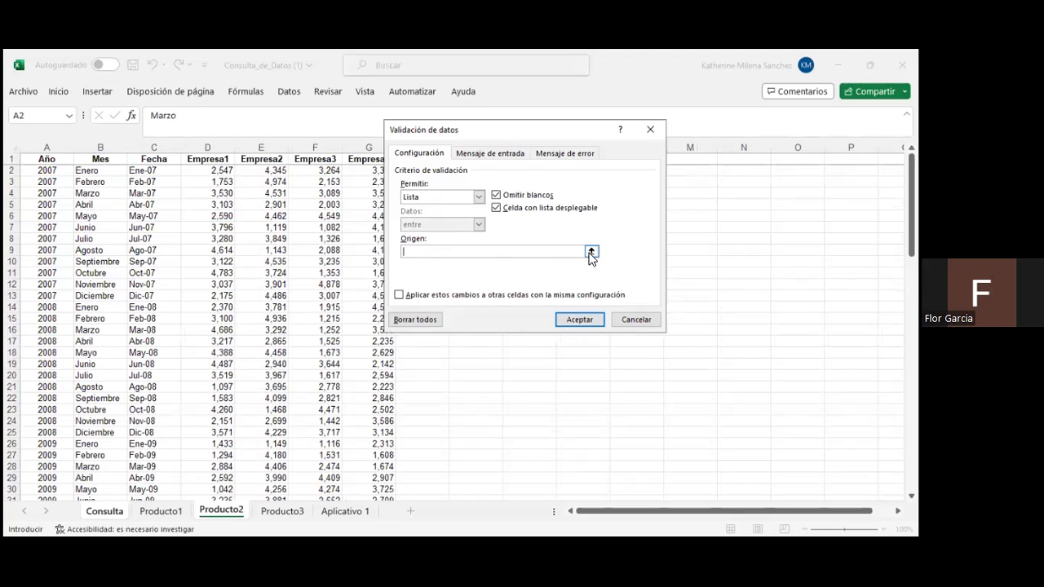
pyautogui.click(592, 253)
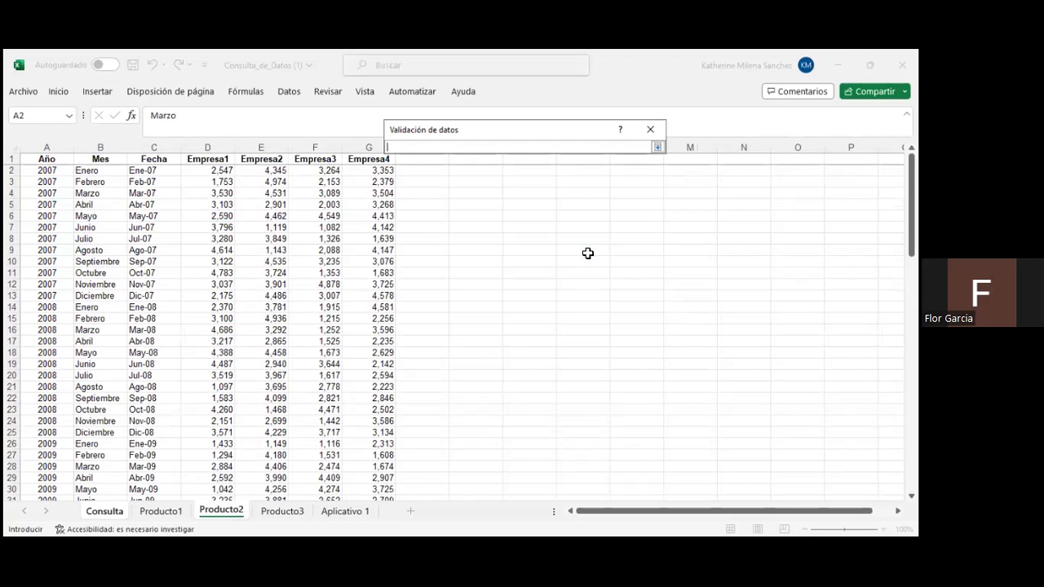
pyautogui.click(102, 163)
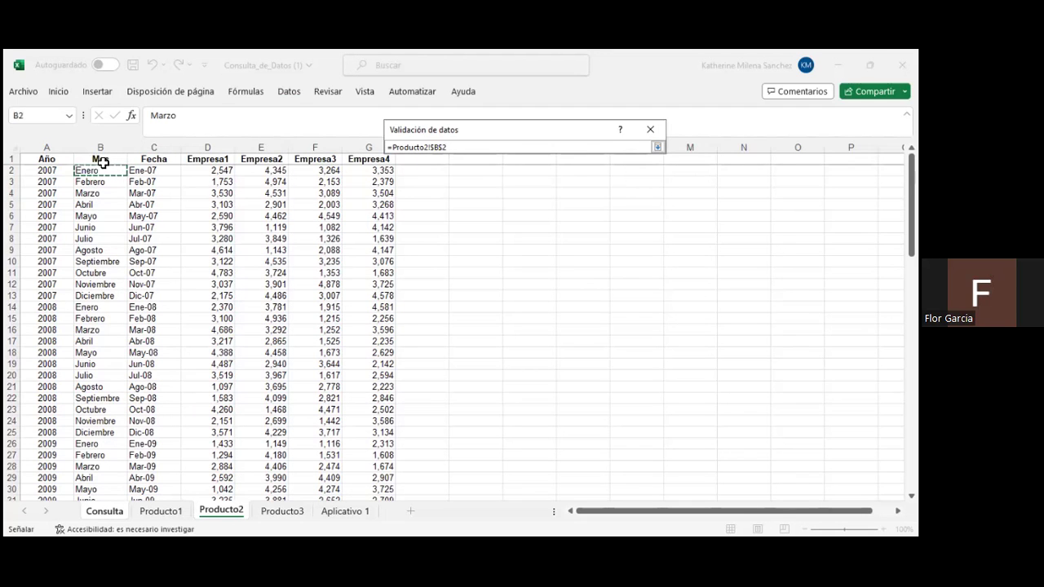
pyautogui.hotkey('ctrl', 'shift', 'Down')
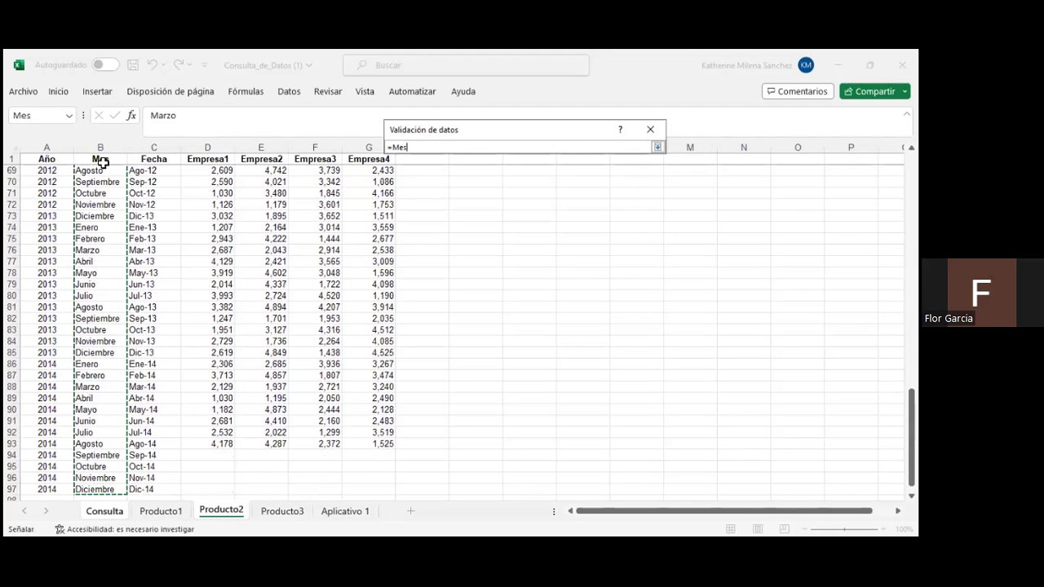
pyautogui.hotkey('ctrl', 'z')
pyautogui.hotkey('ctrl', 'z')
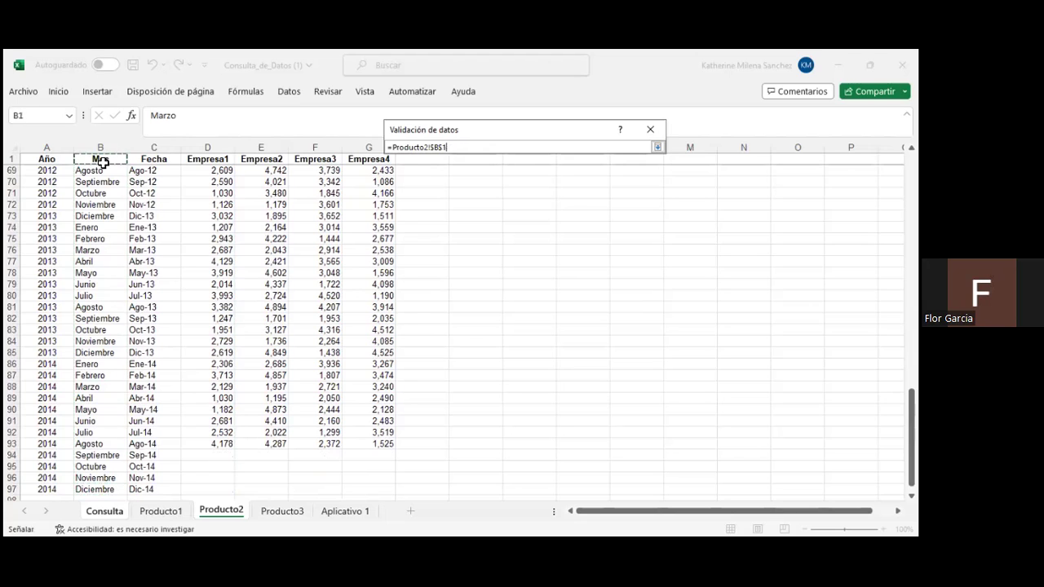
# - Set the validation list source of C5 to =Producto2!$B$2:$B$13 and accept the settings
pyautogui.hotkey('shift', 'Down')
pyautogui.hotkey('shift', 'Down')
pyautogui.hotkey('shift', 'Down')
pyautogui.hotkey('shift', 'Down')
pyautogui.hotkey('shift', 'Down')
pyautogui.hotkey('shift', 'Down')
pyautogui.hotkey('shift', 'Down')
pyautogui.hotkey('shift', 'Down')
pyautogui.hotkey('shift', 'Down')
pyautogui.hotkey('shift', 'Down')
pyautogui.hotkey('shift', 'Down')
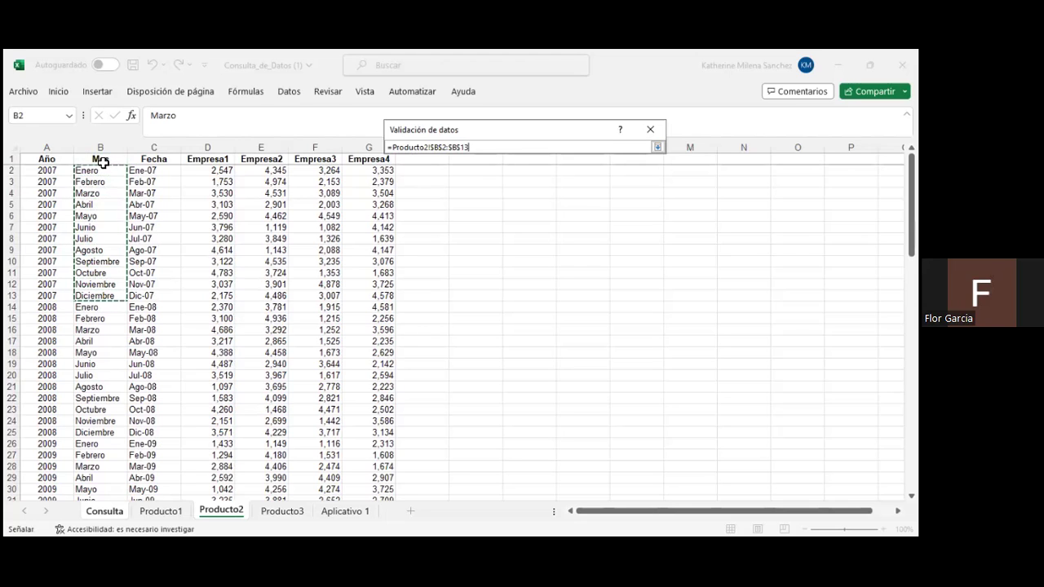
pyautogui.press('Return')
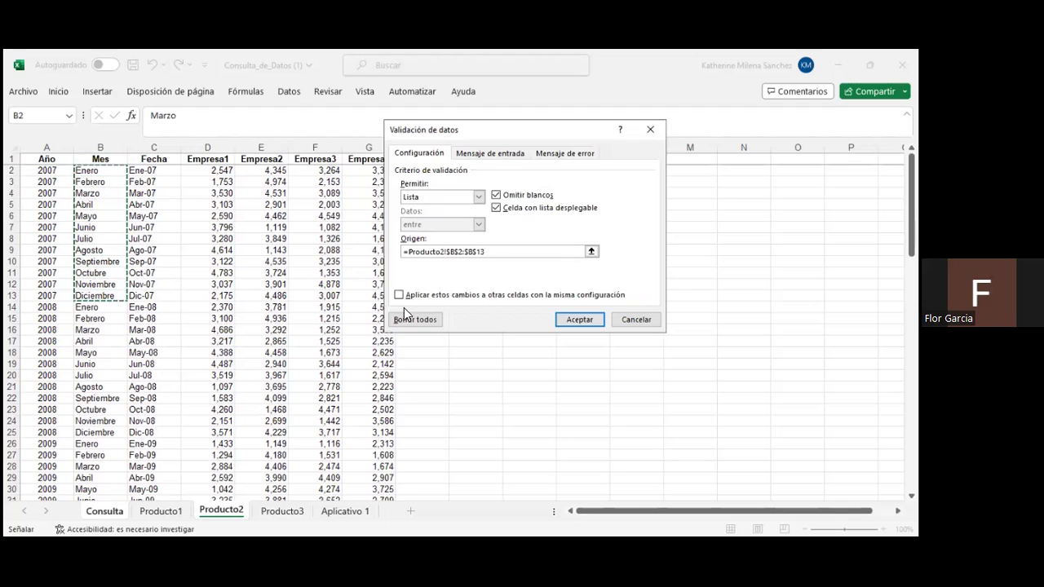
pyautogui.click(599, 324)
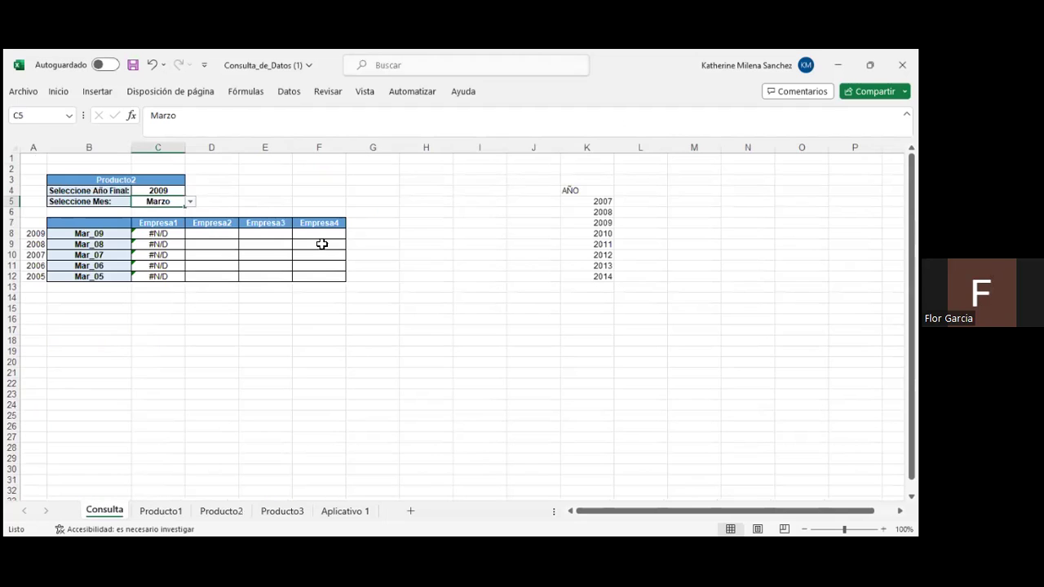
# - Choose 2007 as the final year in C4
pyautogui.click(174, 193)
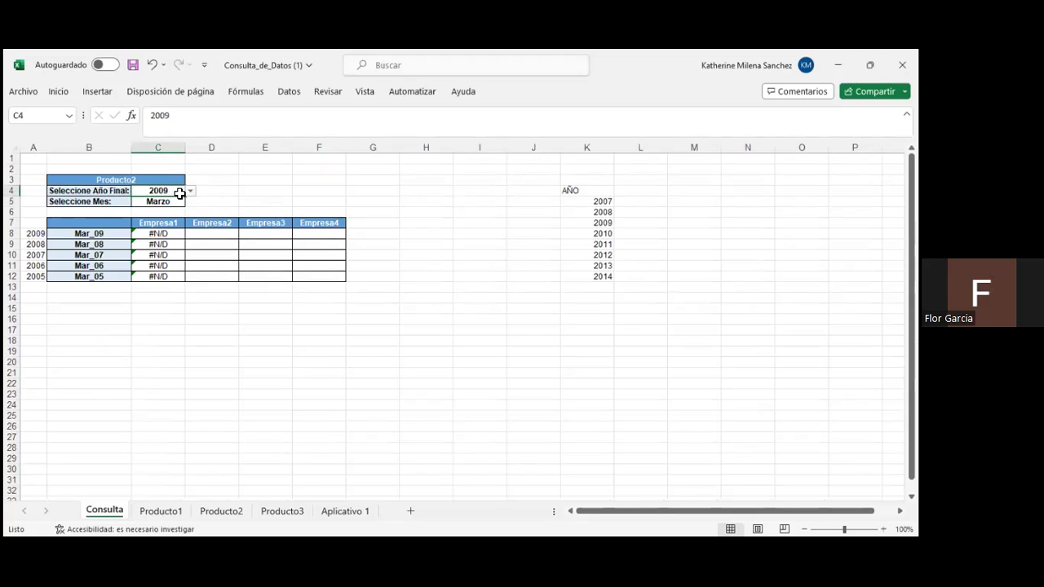
pyautogui.hotkey('alt', 'Down')
pyautogui.press('Up')
pyautogui.press('Up')
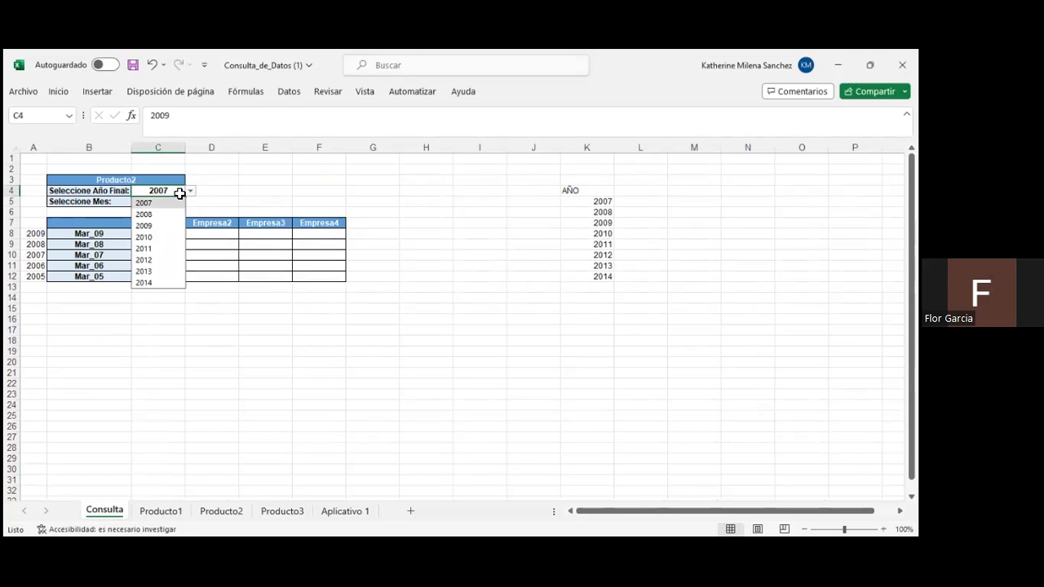
pyautogui.press('Return')
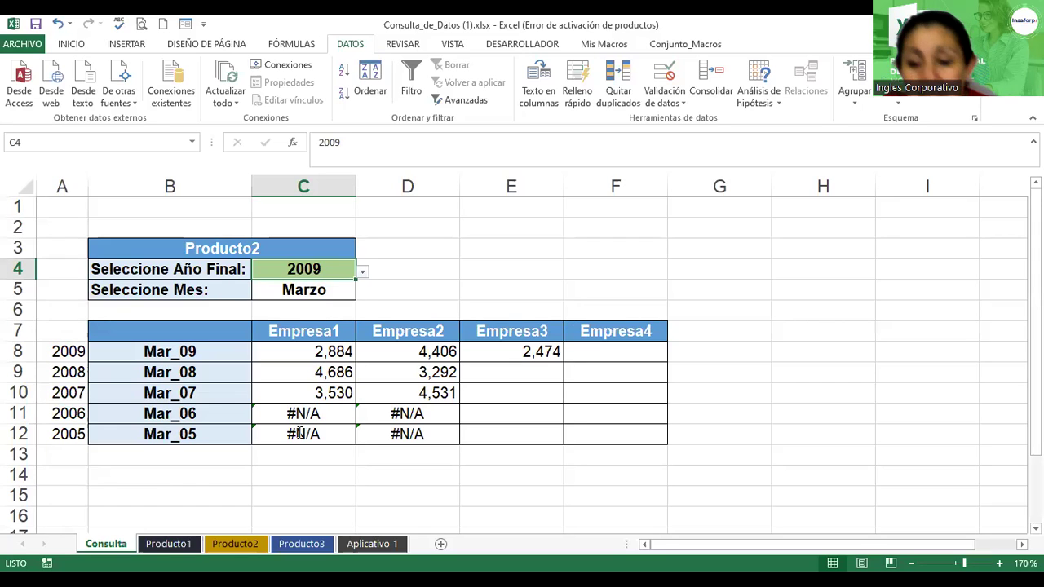
# - Examine the formulas in D11 and B12 behind the #N/A rows and the earliest year of data on Producto1
pyautogui.click(414, 415)
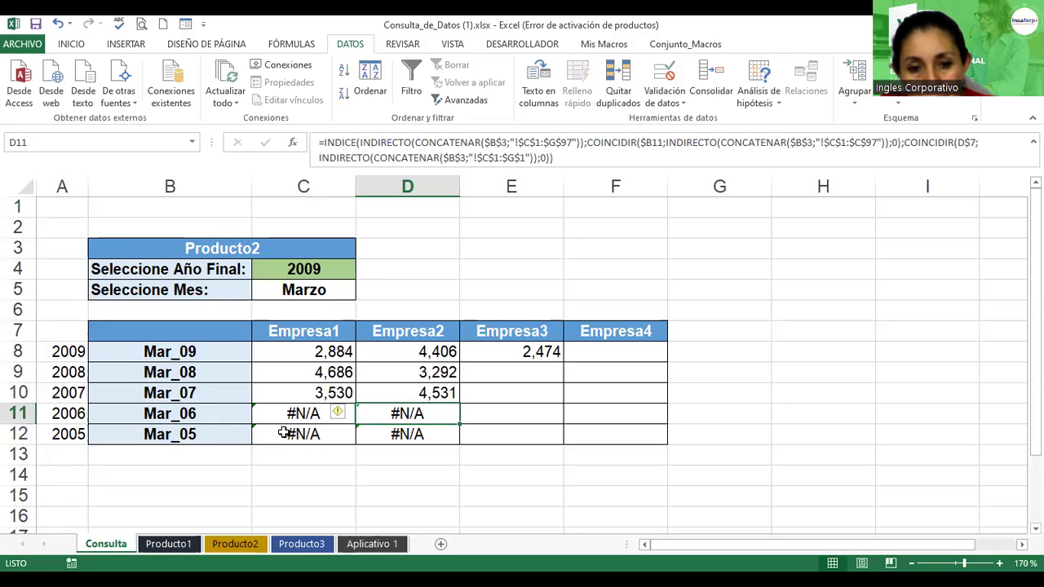
pyautogui.click(161, 544)
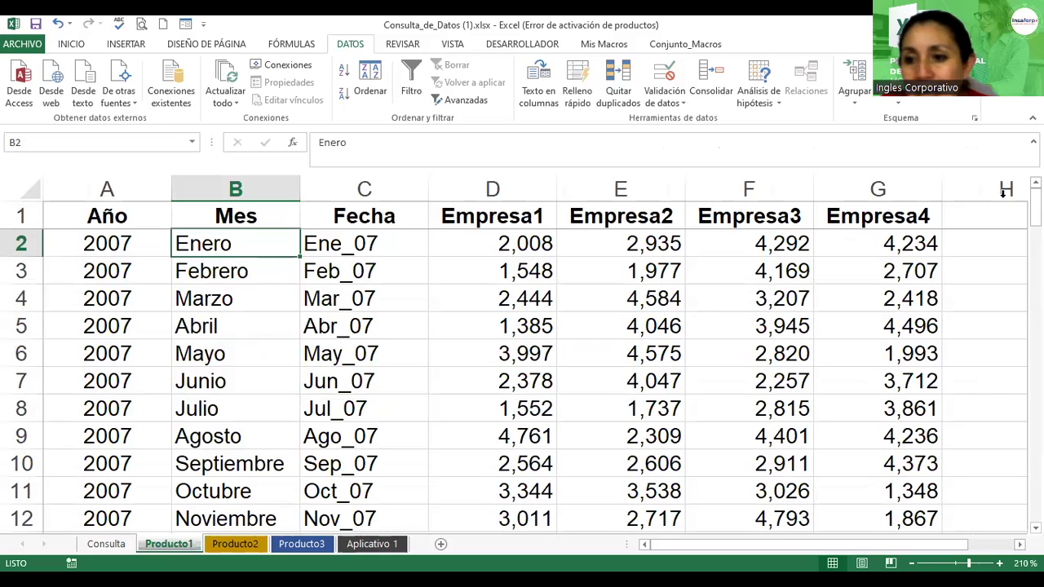
pyautogui.moveTo(1035, 208); pyautogui.dragTo(1035, 208)
pyautogui.click(115, 547)
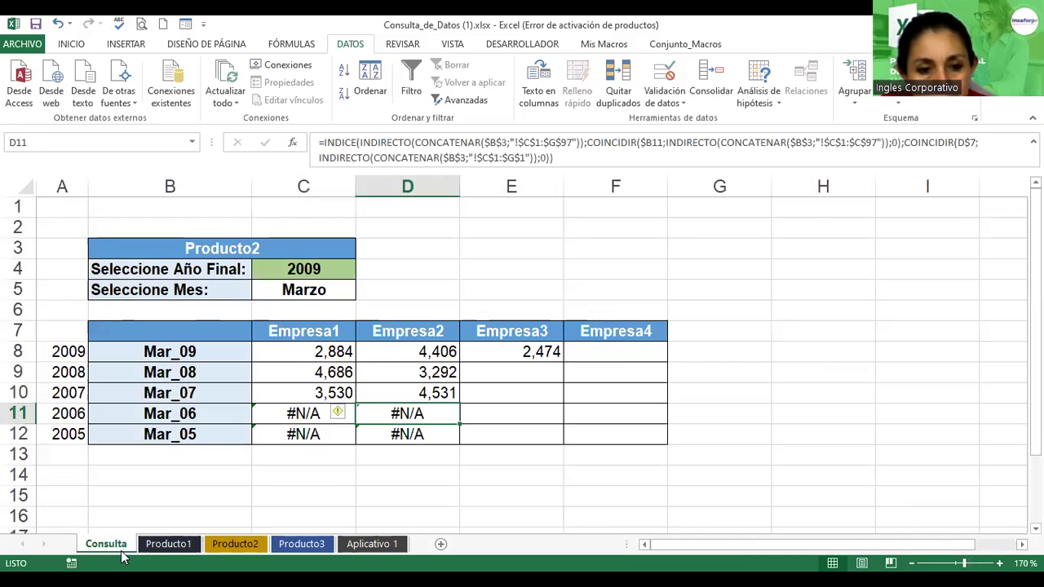
pyautogui.click(213, 413)
pyautogui.click(215, 434)
pyautogui.doubleClick(215, 434)
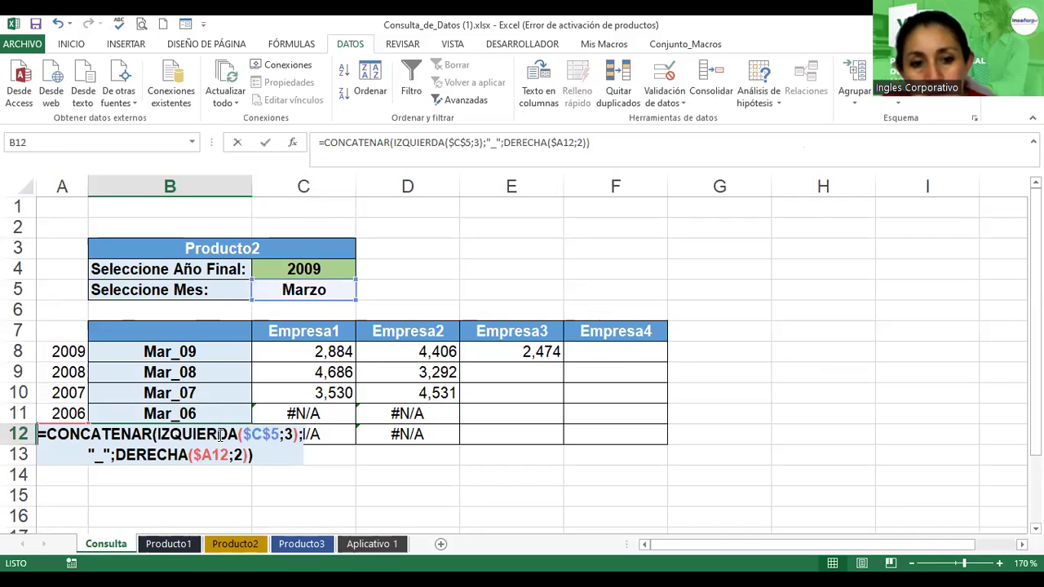
pyautogui.press('Return')
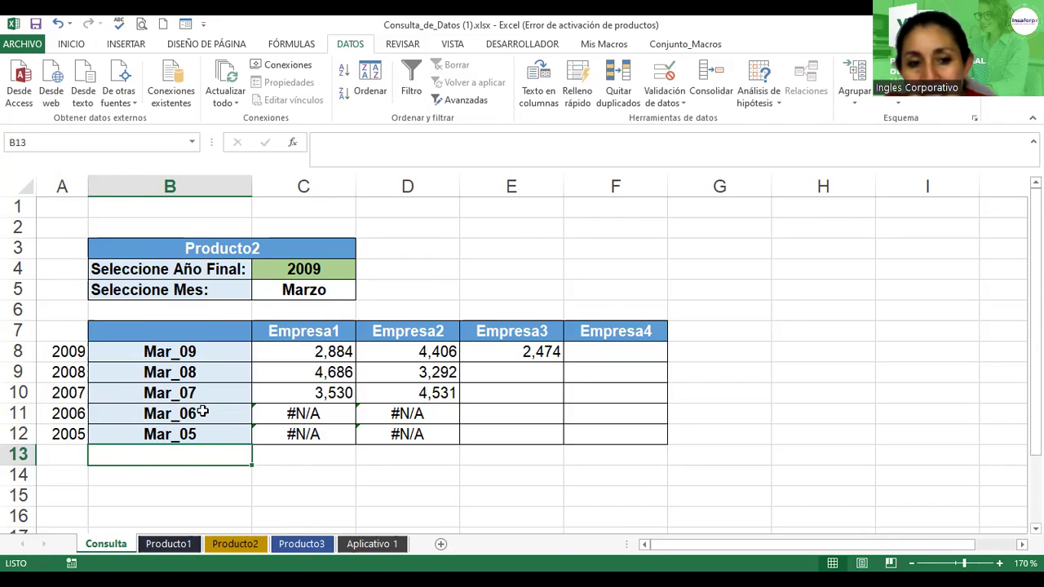
# - Review the starting years of the data on the Producto1, Producto2 and Producto3 sheets
pyautogui.click(169, 544)
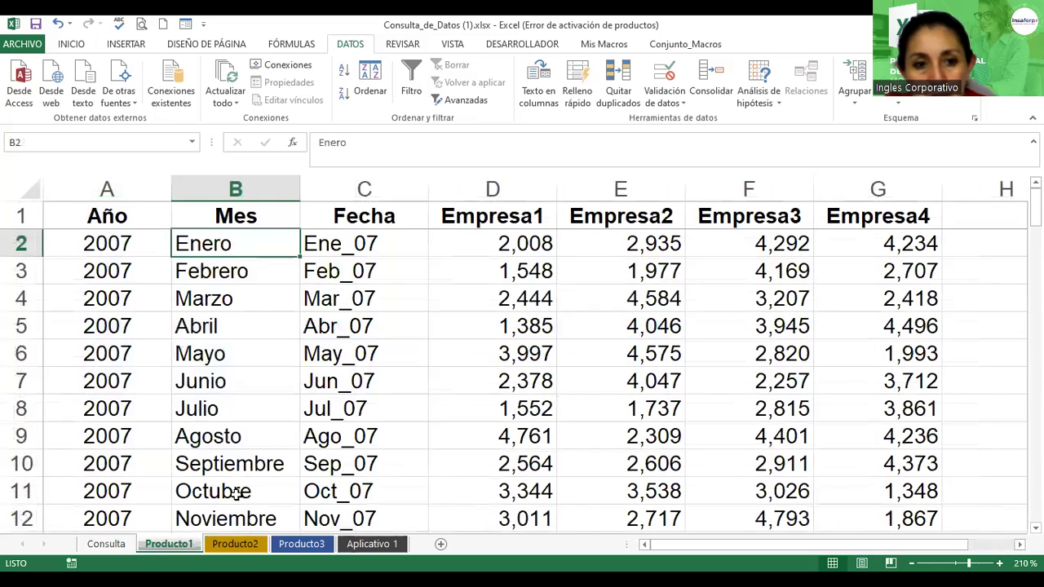
pyautogui.click(235, 544)
pyautogui.click(295, 551)
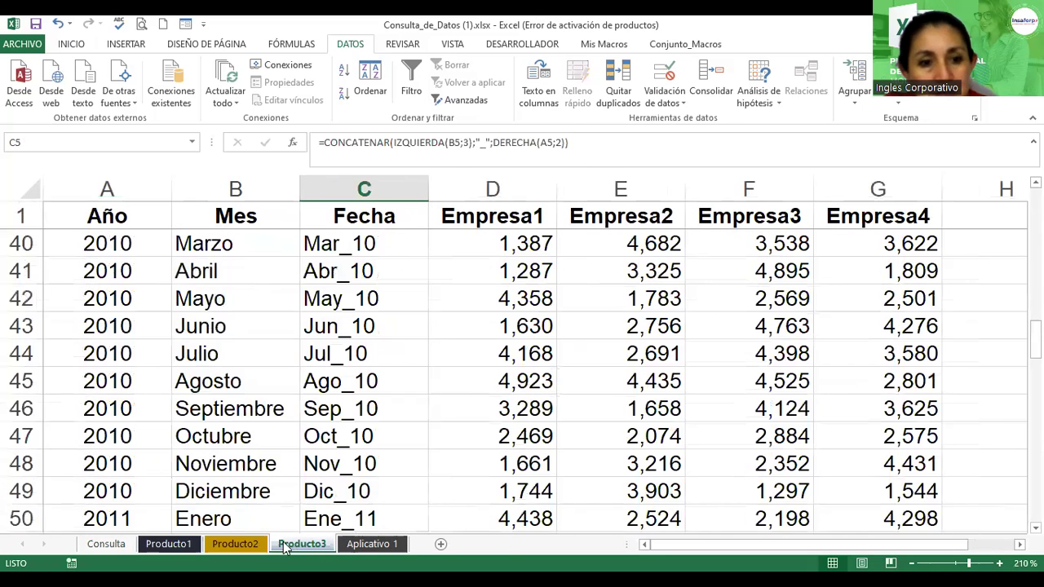
pyautogui.moveTo(1036, 339); pyautogui.dragTo(1036, 238)
pyautogui.click(983, 243)
# - Return to the Consulta sheet and set the final year in C4 to 2014
pyautogui.click(113, 546)
pyautogui.click(298, 270)
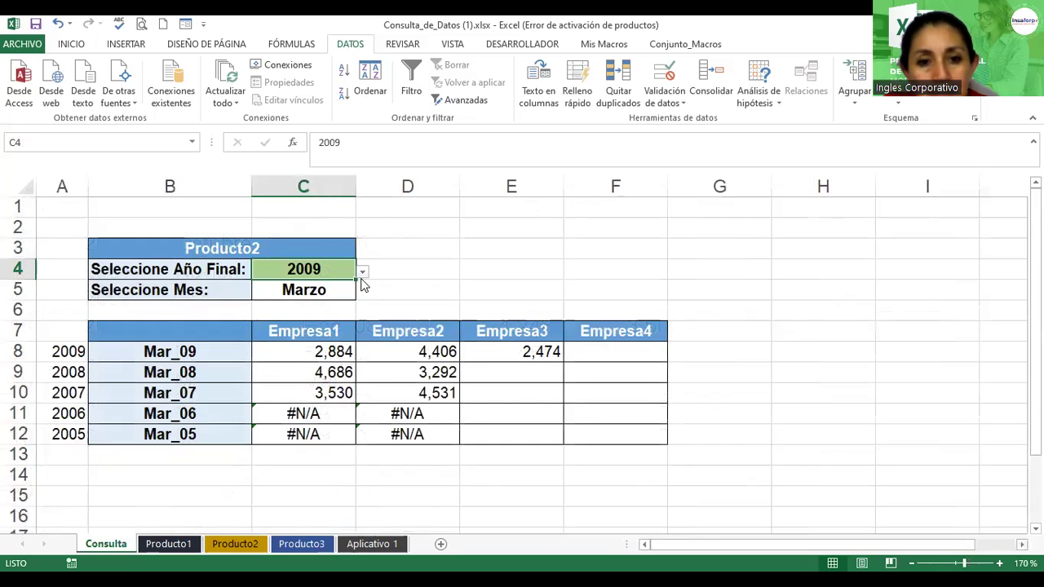
pyautogui.click(363, 277)
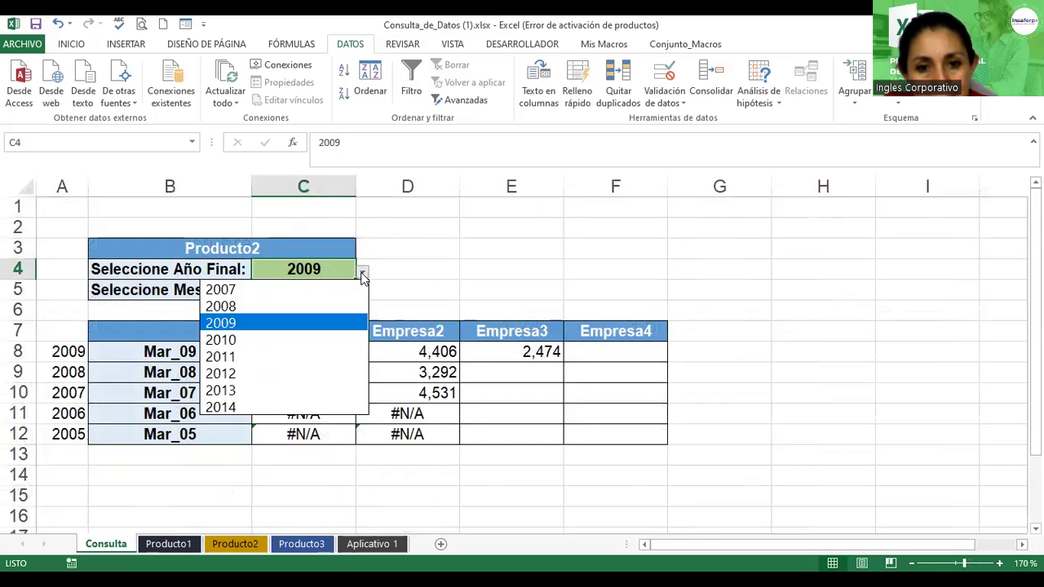
pyautogui.click(267, 404)
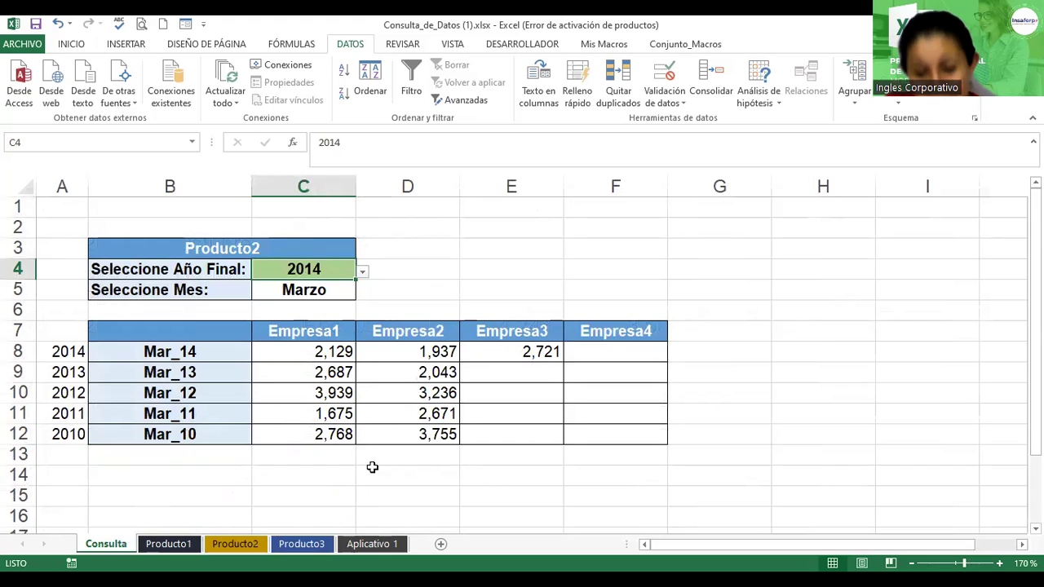
# - Confirm the INDICE formula in E8 unchanged and fill it down the Empresa3 column to E12
pyautogui.doubleClick(555, 352)
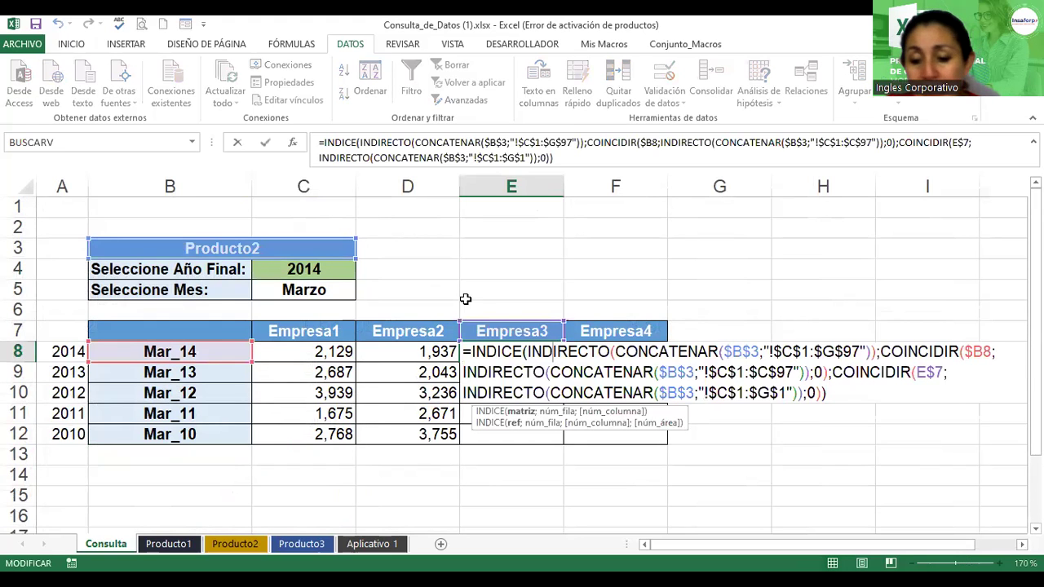
pyautogui.press('Return')
pyautogui.click(554, 351)
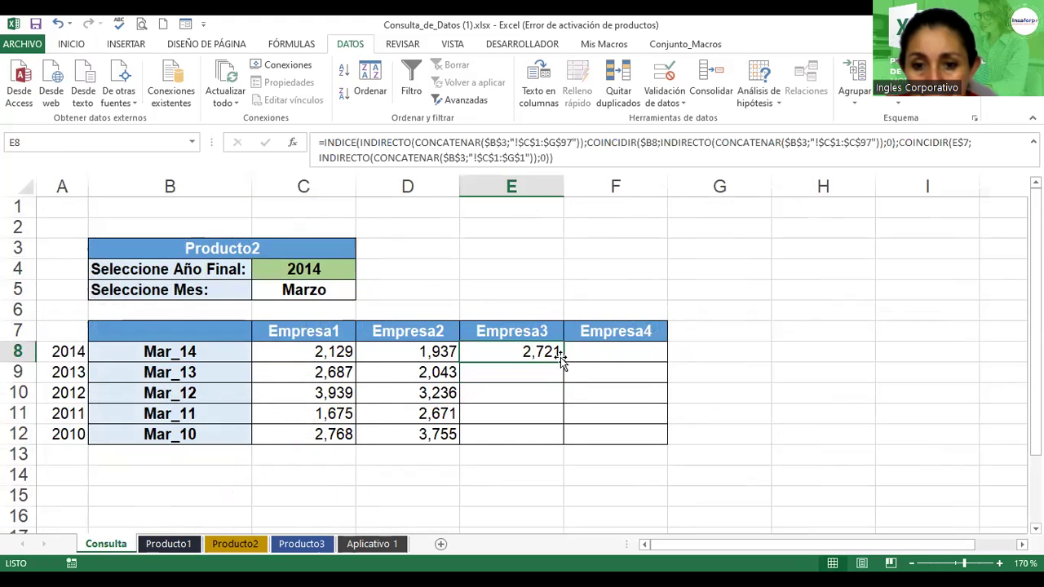
pyautogui.moveTo(563, 362); pyautogui.dragTo(567, 439)
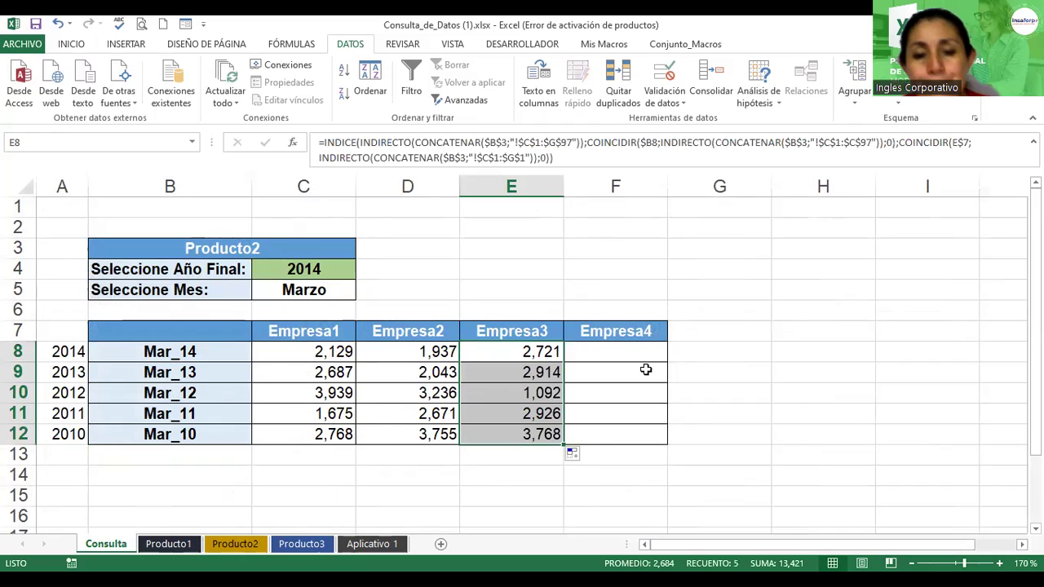
# - Review the Empresa1 to Empresa4 columns on the Producto1 sheet
pyautogui.click(167, 544)
pyautogui.click(516, 221)
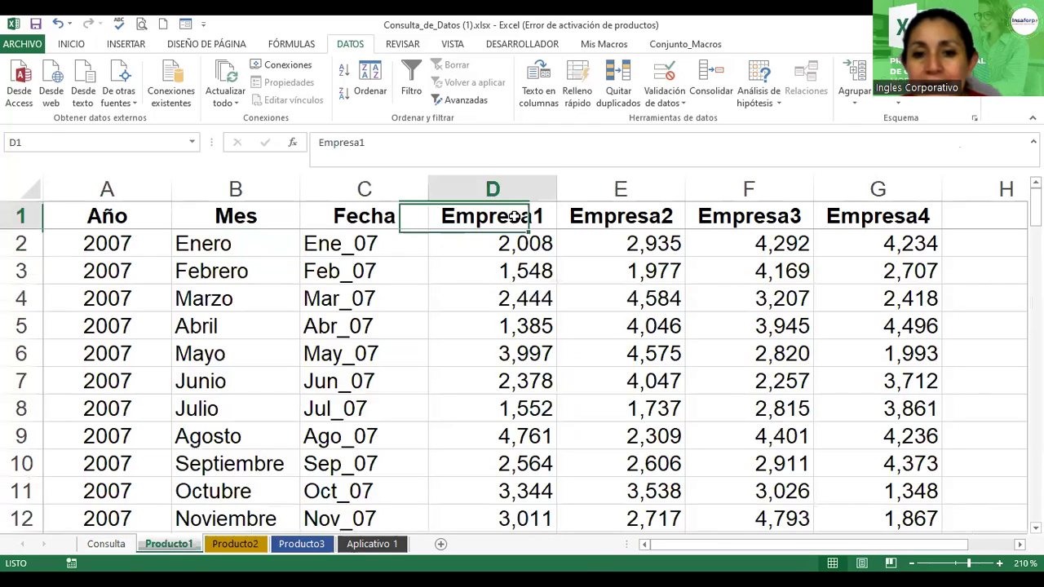
pyautogui.doubleClick(621, 220)
pyautogui.click(887, 237)
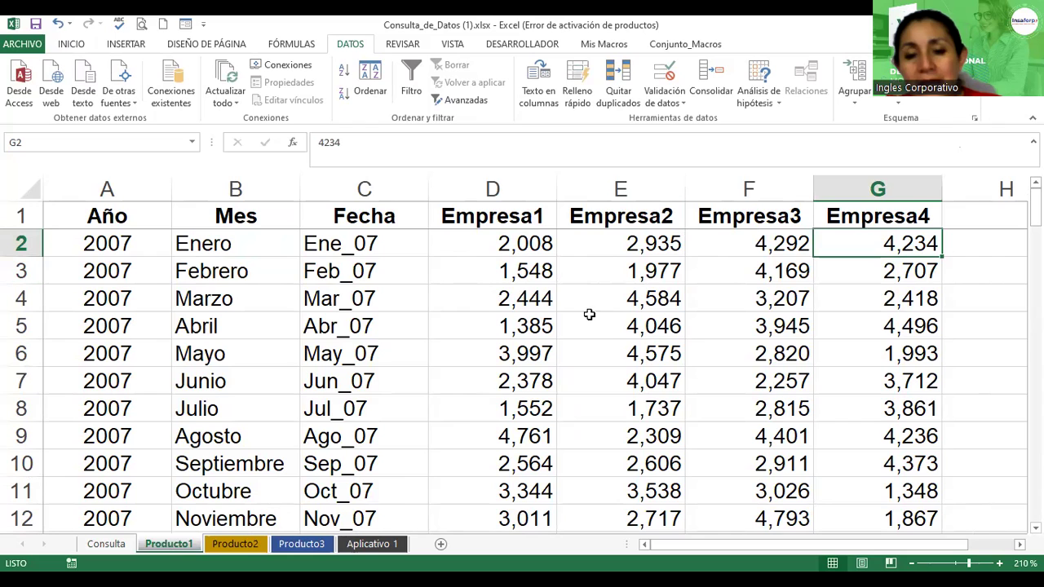
# - Return to the Consulta sheet and examine the INDICE formula in C8, including its $B$3 reference, without changing it
pyautogui.click(129, 544)
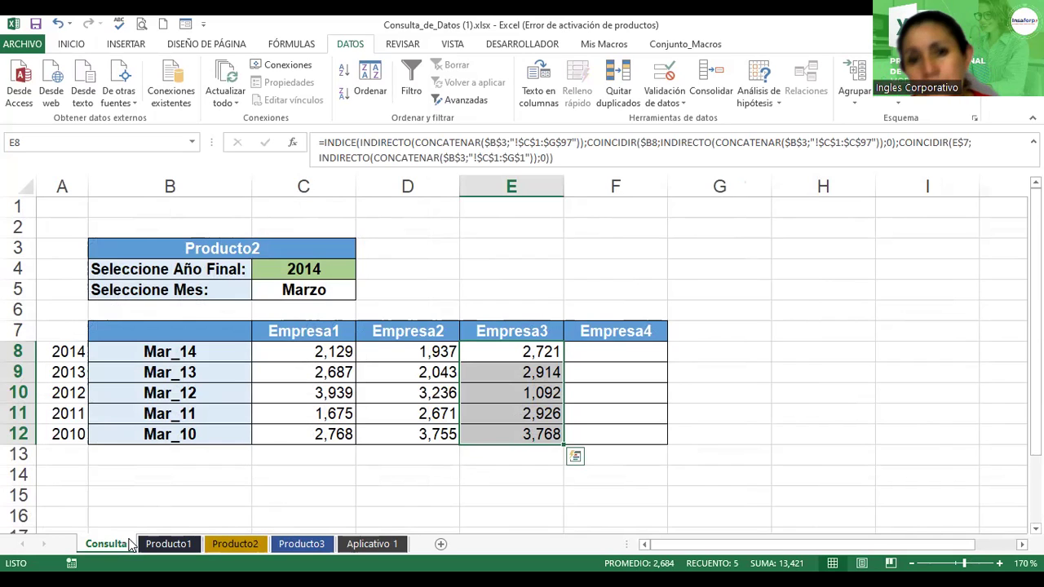
pyautogui.click(130, 544)
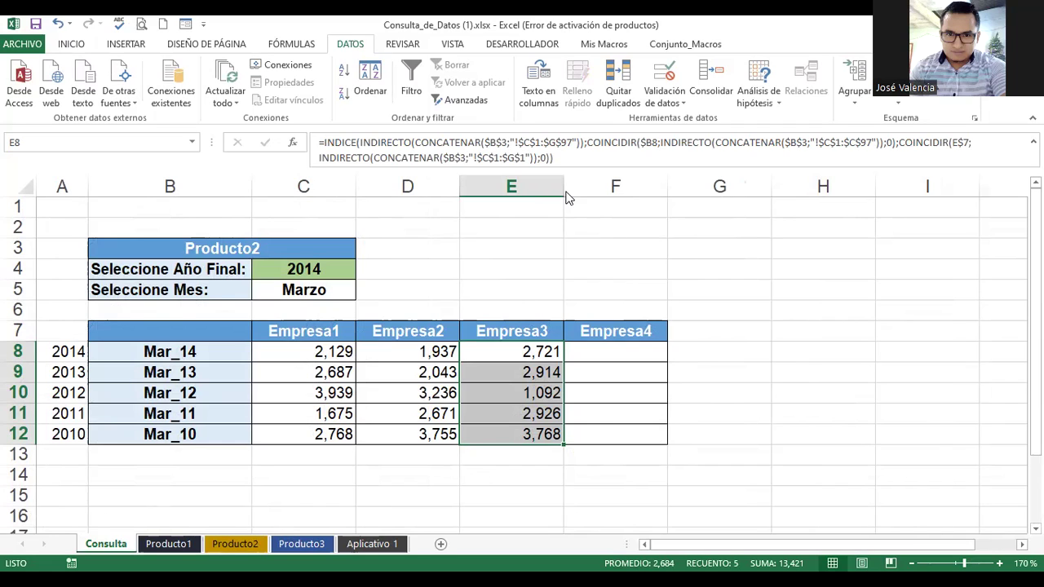
pyautogui.doubleClick(325, 352)
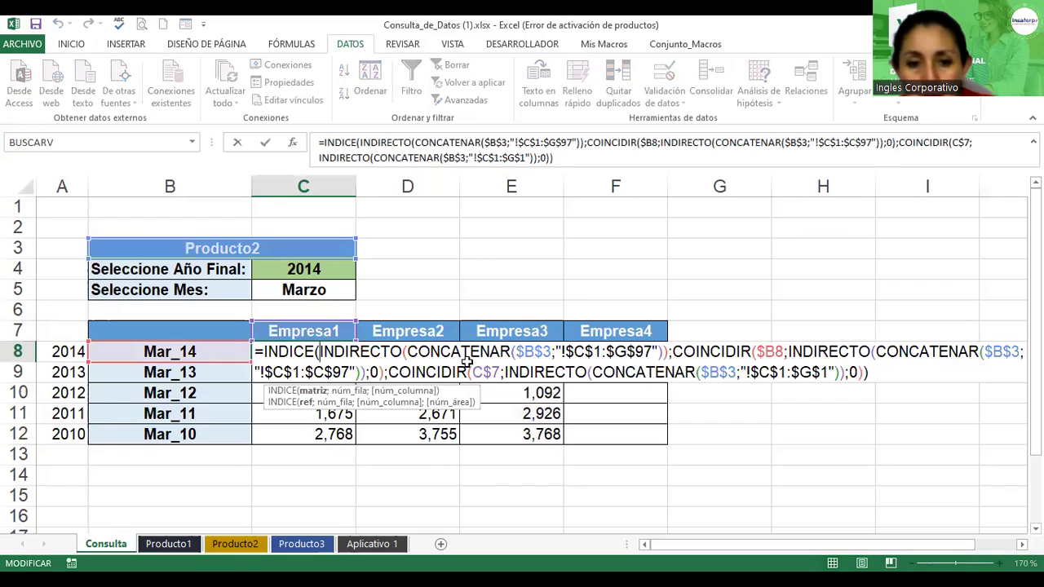
pyautogui.press('Escape')
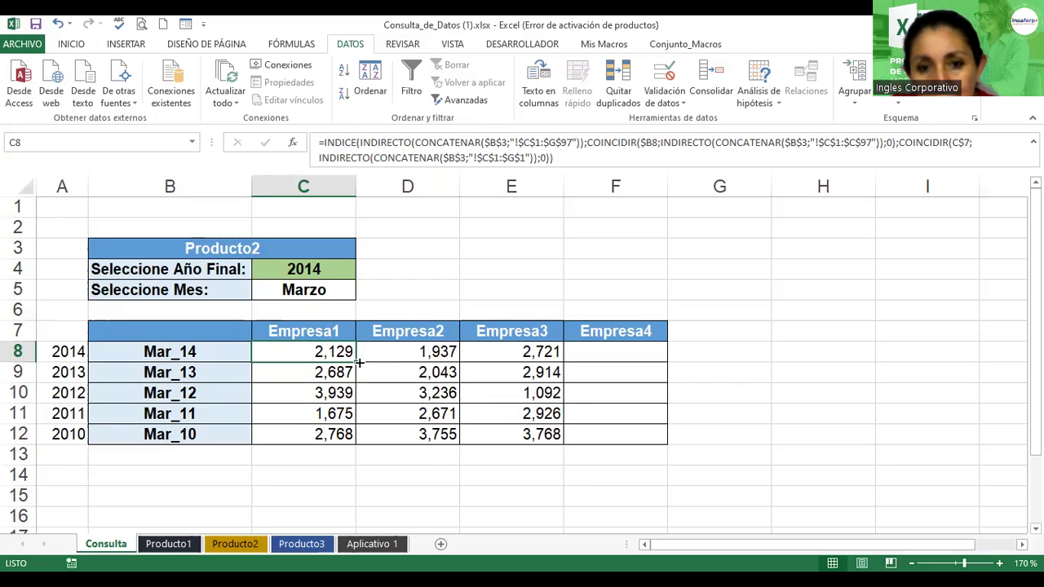
pyautogui.doubleClick(294, 355)
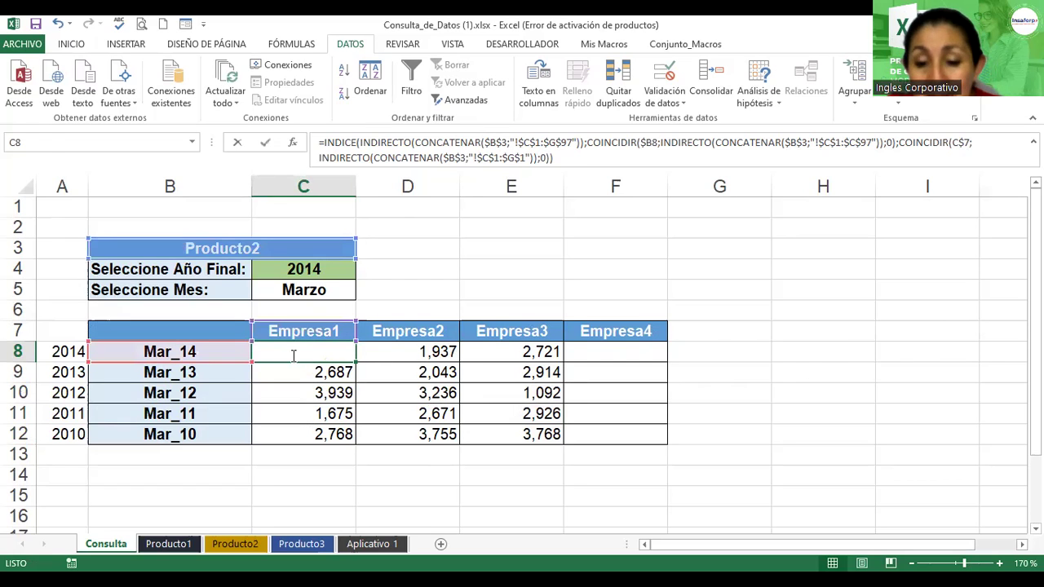
pyautogui.doubleClick(533, 351)
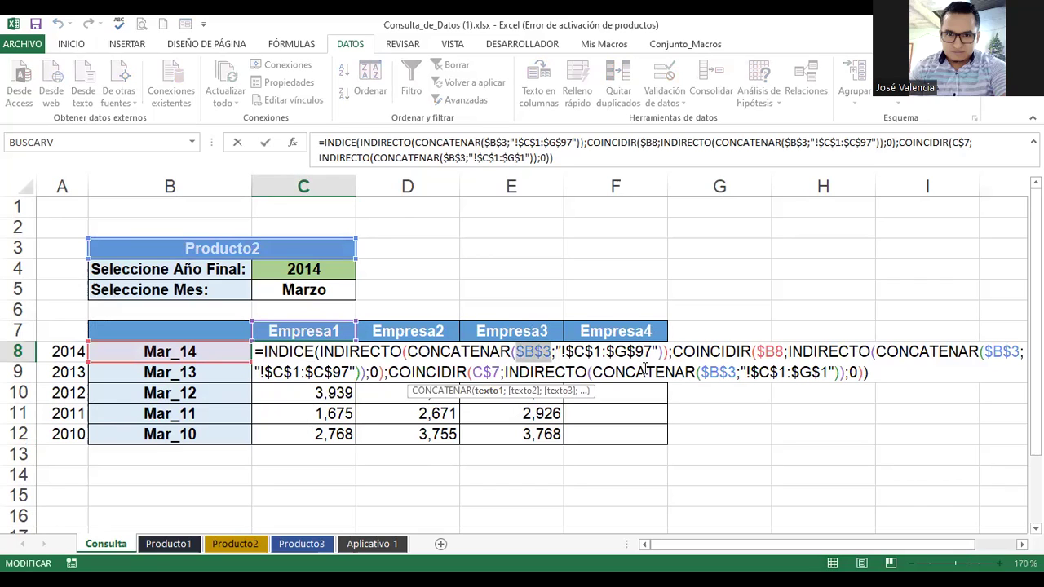
pyautogui.press('Escape')
# - Fill the INDICE formula from C8 across to F8 and down the Empresa4 column to F12
pyautogui.moveTo(357, 361); pyautogui.dragTo(621, 351)
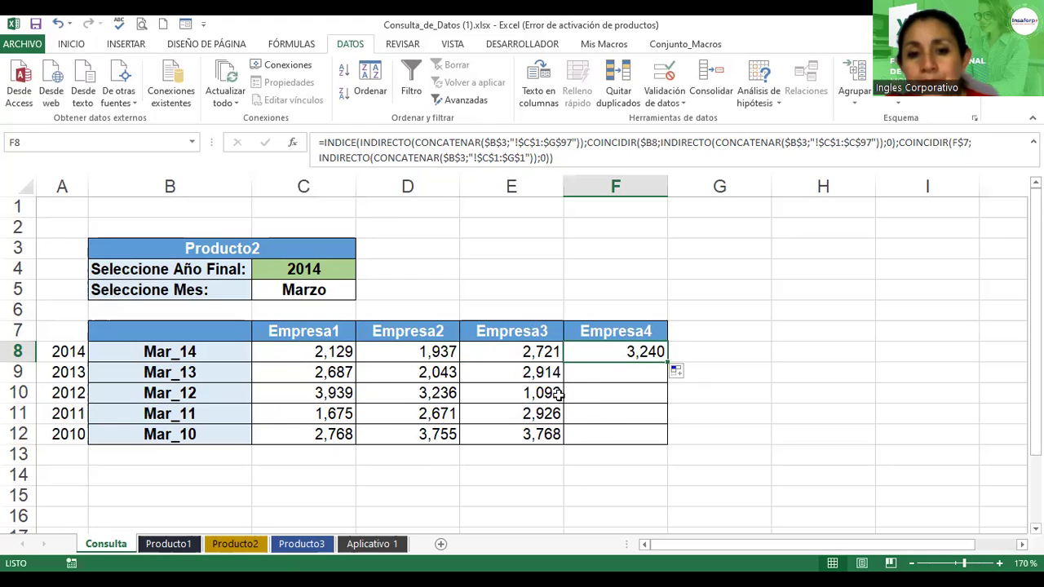
pyautogui.press('Up')
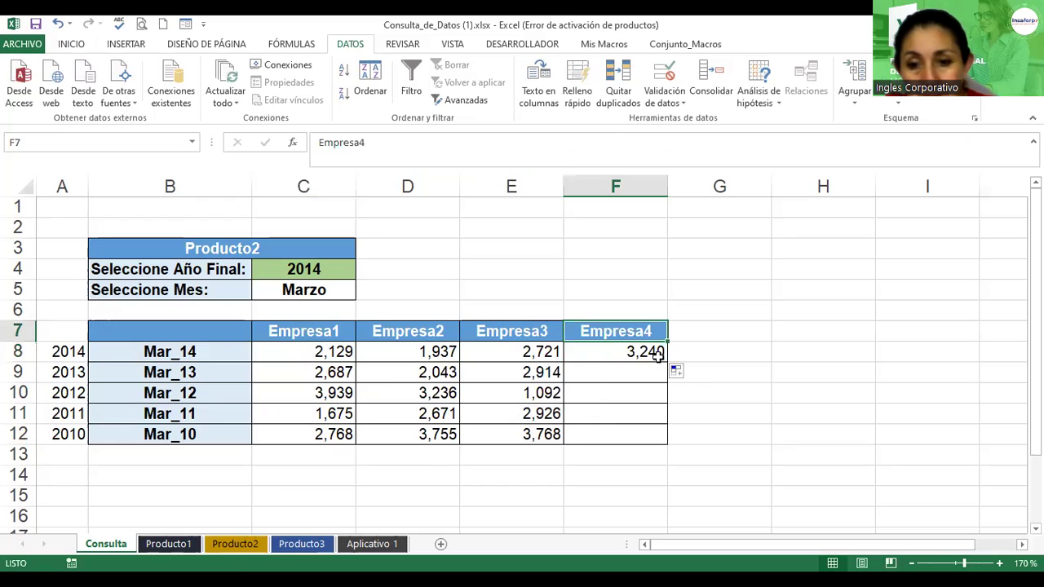
pyautogui.click(657, 354)
pyautogui.press('F2')
pyautogui.press('Escape')
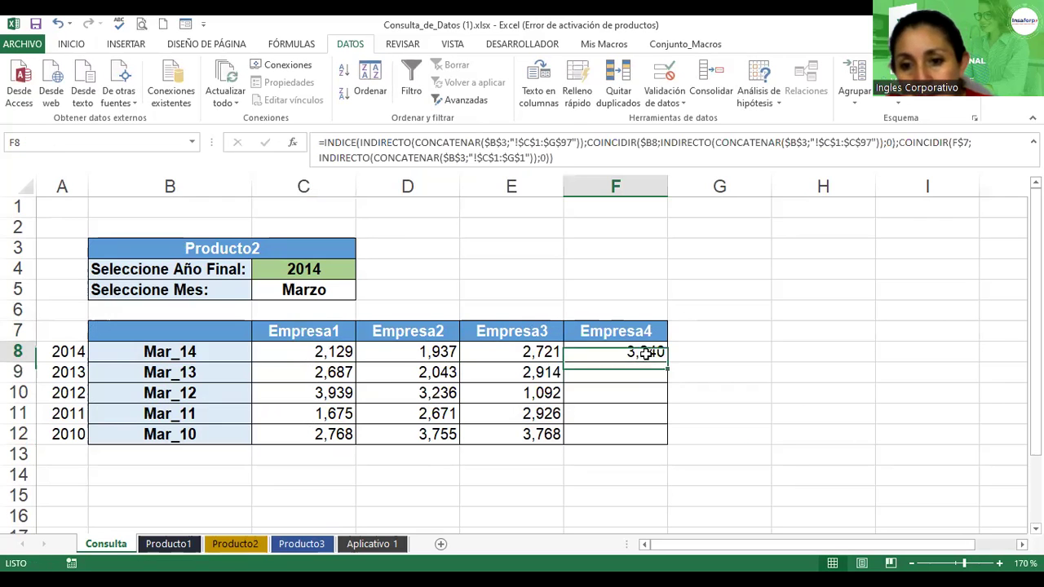
pyautogui.doubleClick(667, 368)
pyautogui.moveTo(669, 418); pyautogui.dragTo(737, 318)
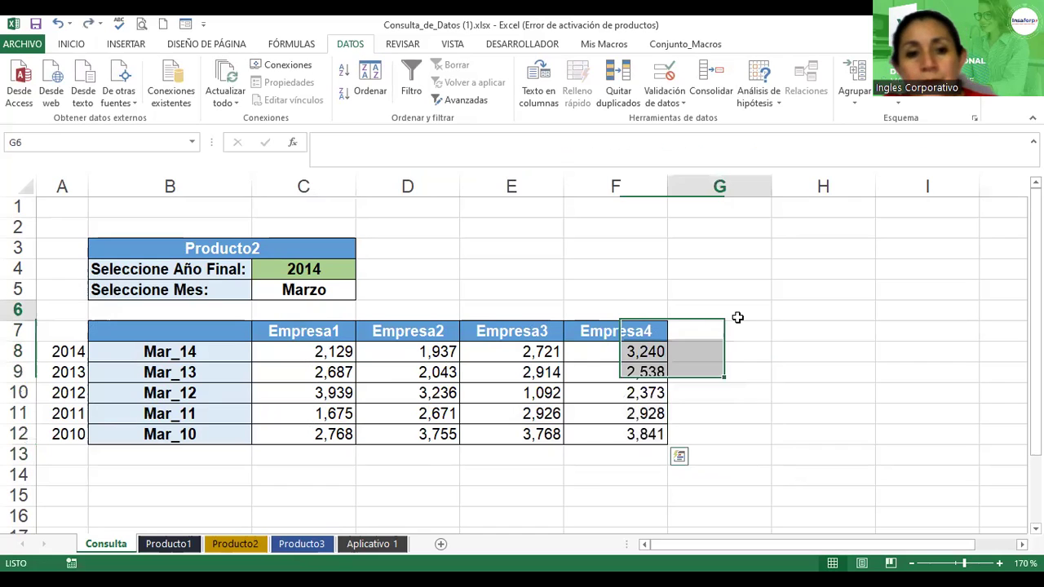
# - Inspect the CONCATENAR formula in B8 that builds the month-and-year label, leaving it unchanged
pyautogui.click(226, 351)
pyautogui.press('F2')
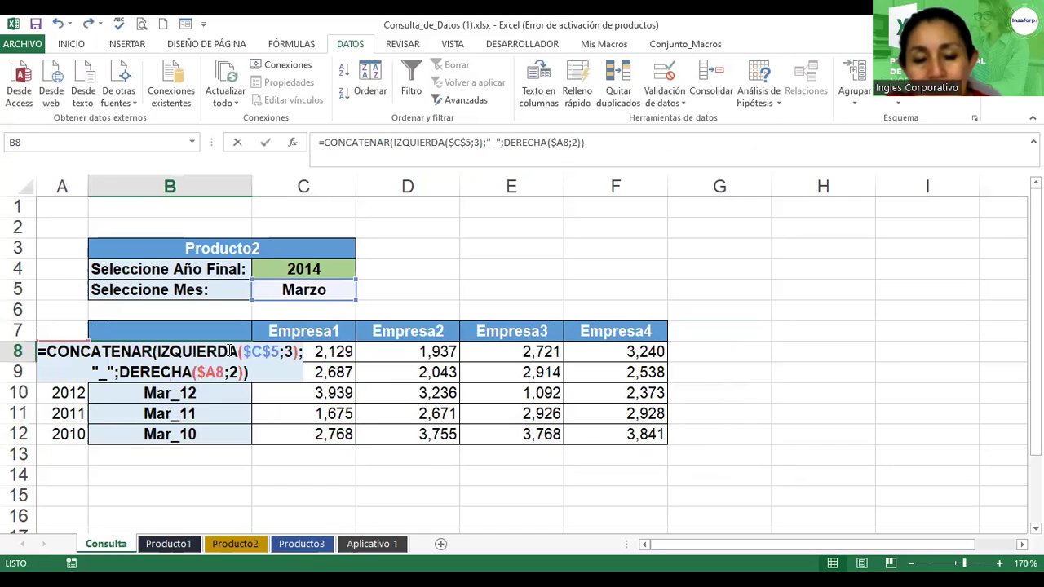
pyautogui.press('Return')
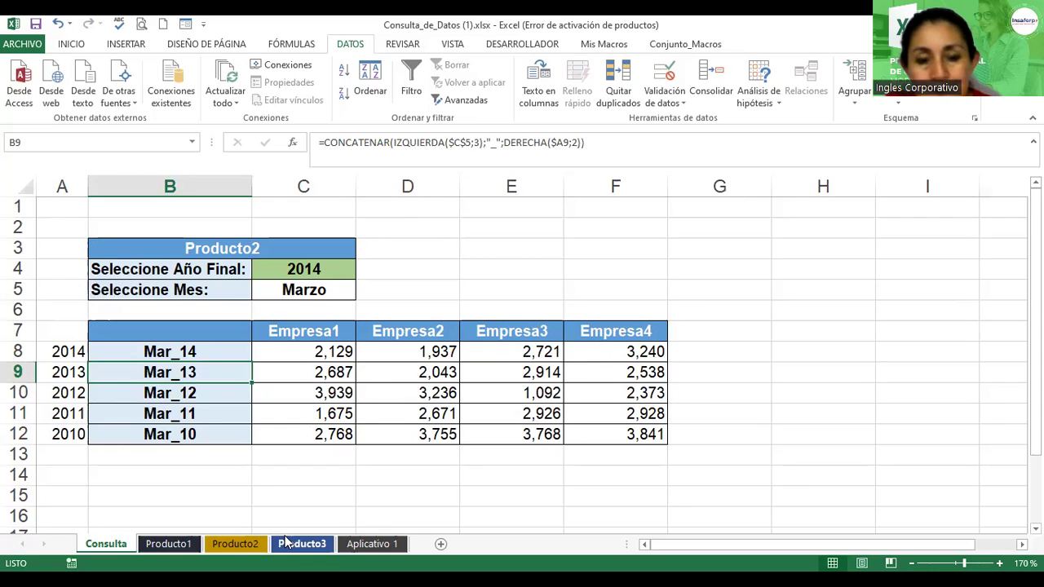
# - Check the Marzo 2014 row on the Producto1 sheet across the company columns
pyautogui.click(169, 544)
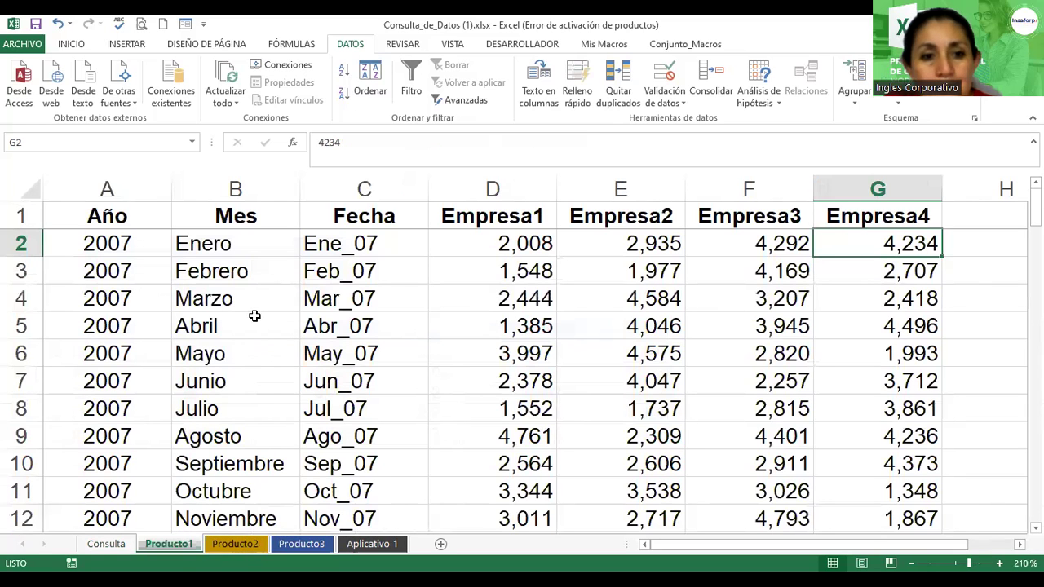
pyautogui.moveTo(1035, 210); pyautogui.dragTo(1035, 479)
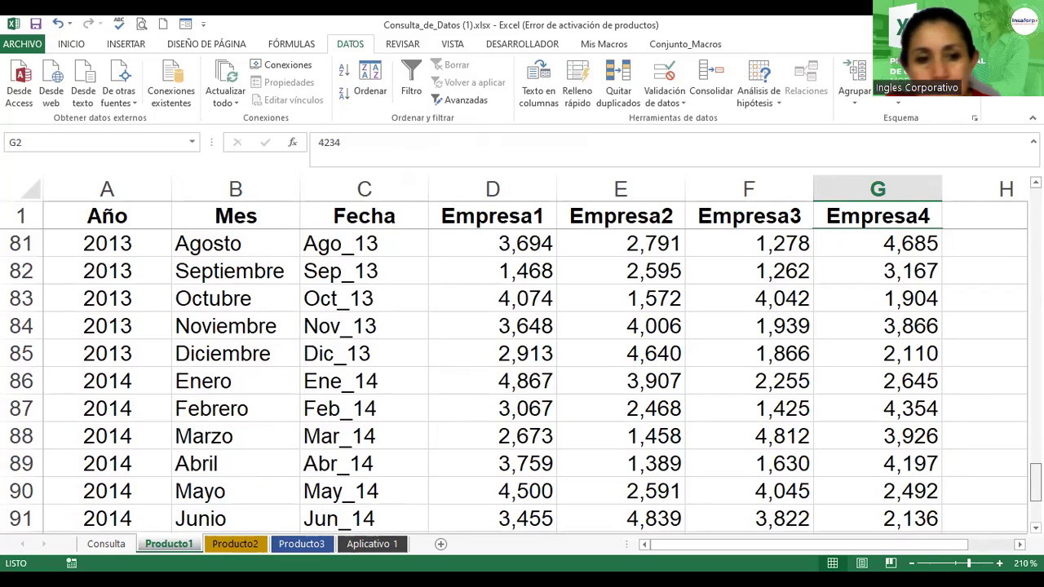
pyautogui.scroll(-2, 457, 307)
pyautogui.click(473, 300)
pyautogui.click(615, 295)
pyautogui.click(742, 299)
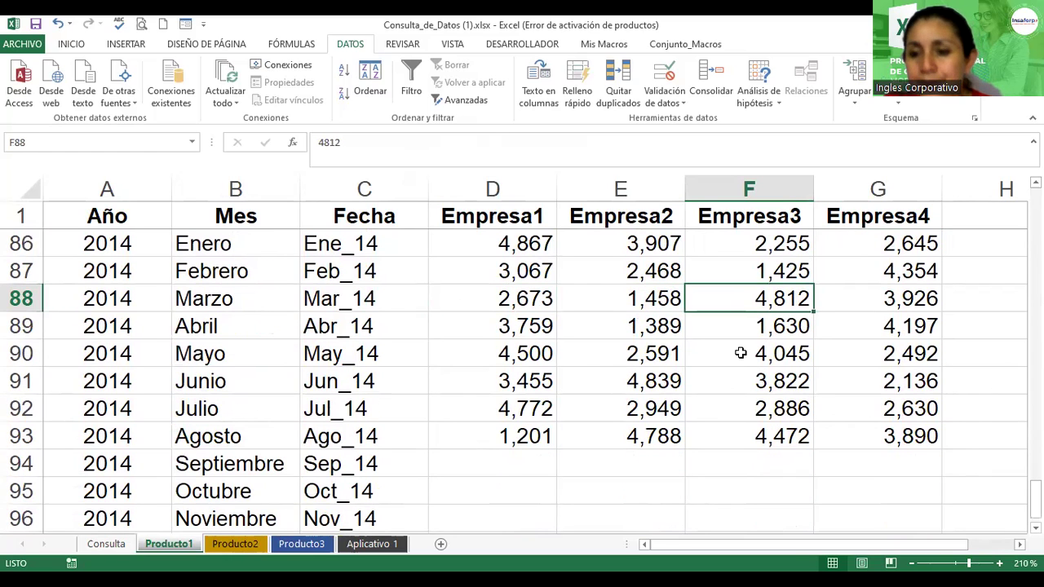
pyautogui.click(151, 301)
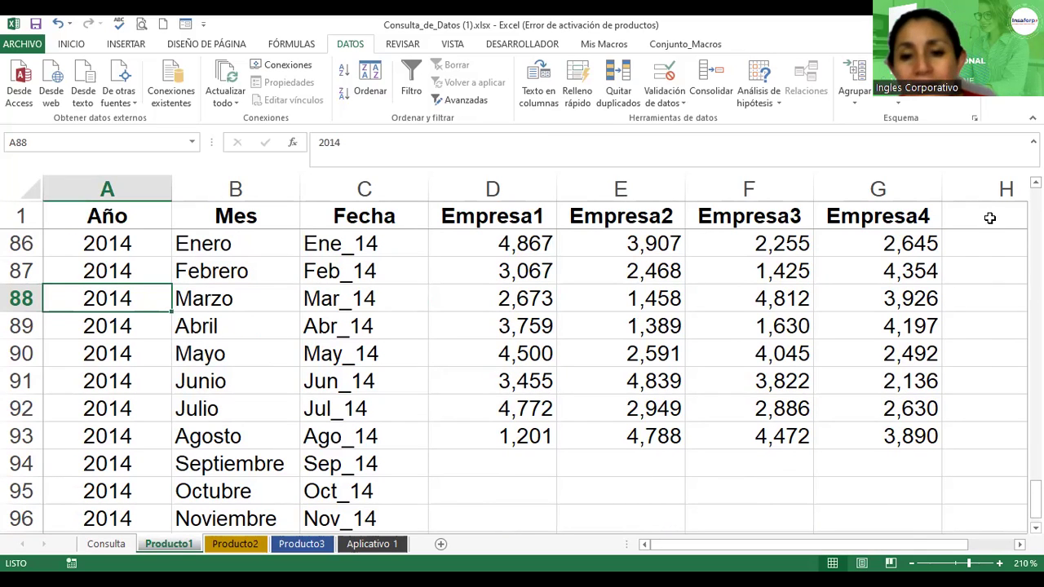
pyautogui.moveTo(1036, 498); pyautogui.dragTo(1036, 486)
# - Compare the Consulta results for Marzo 2014 with the matching row on the Producto2 sheet
pyautogui.click(100, 543)
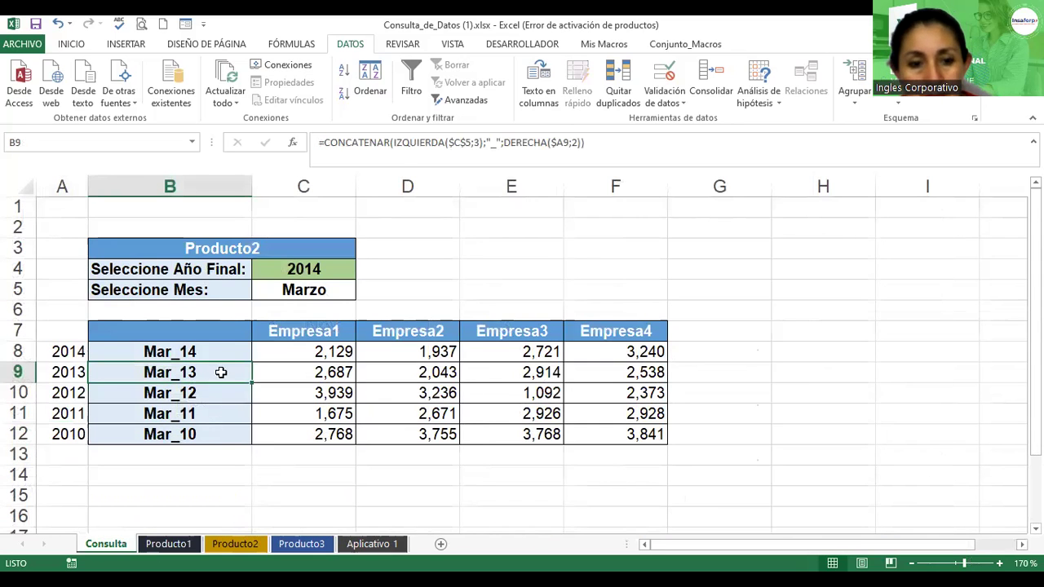
pyautogui.click(303, 293)
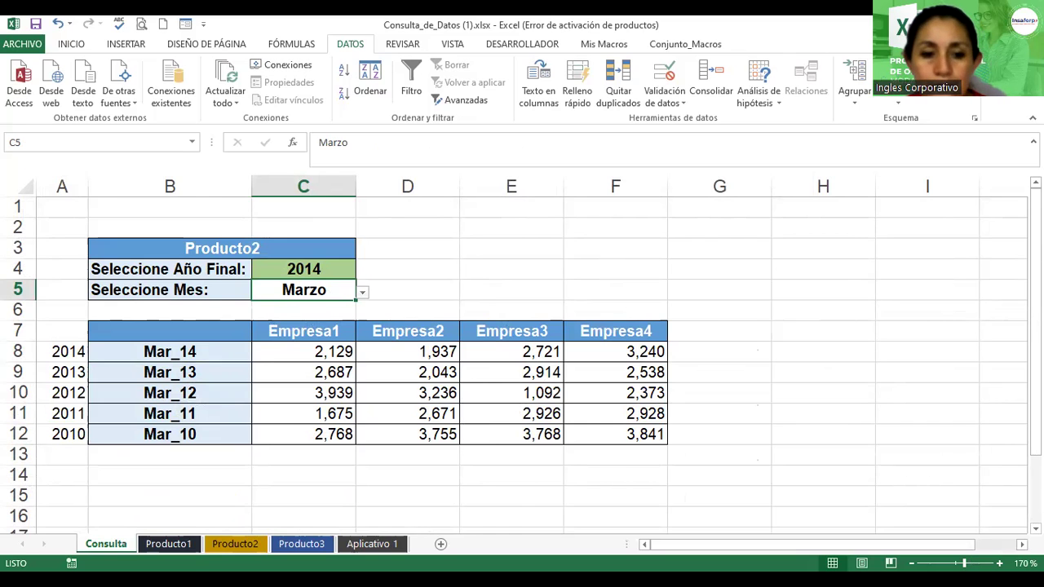
pyautogui.click(243, 545)
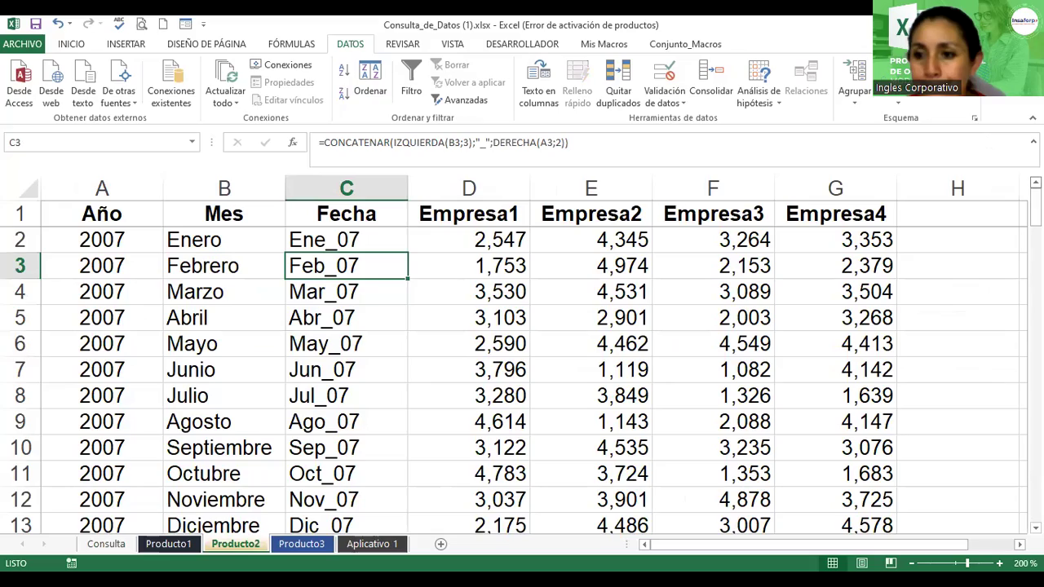
pyautogui.moveTo(1035, 210); pyautogui.dragTo(1035, 492)
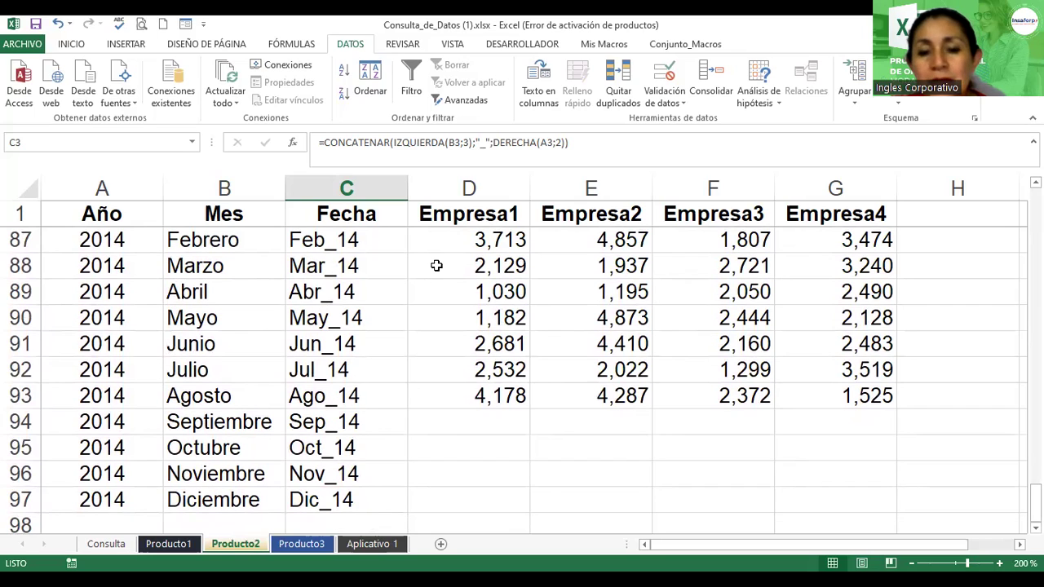
pyautogui.click(835, 267)
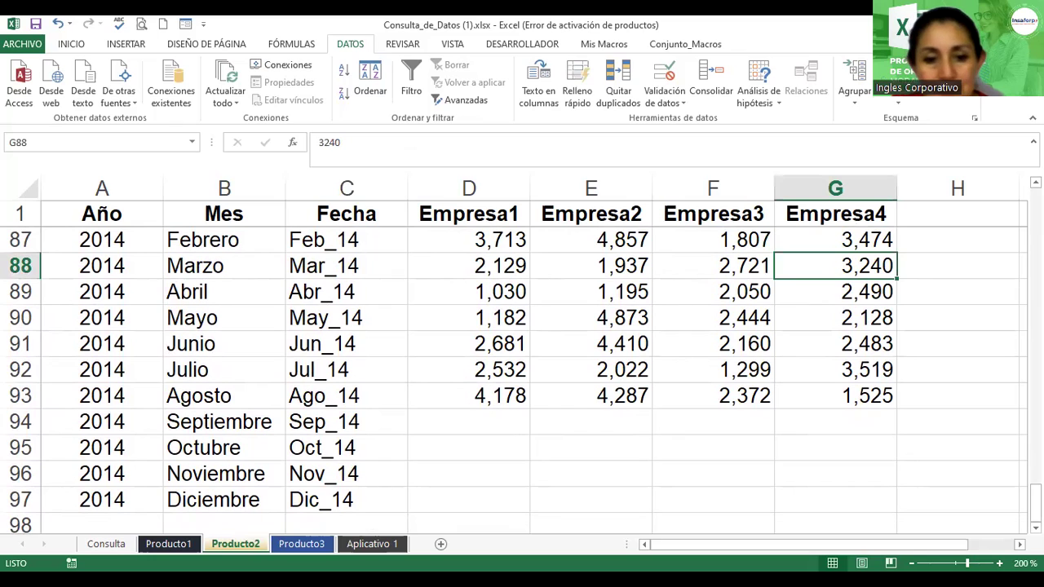
pyautogui.click(112, 546)
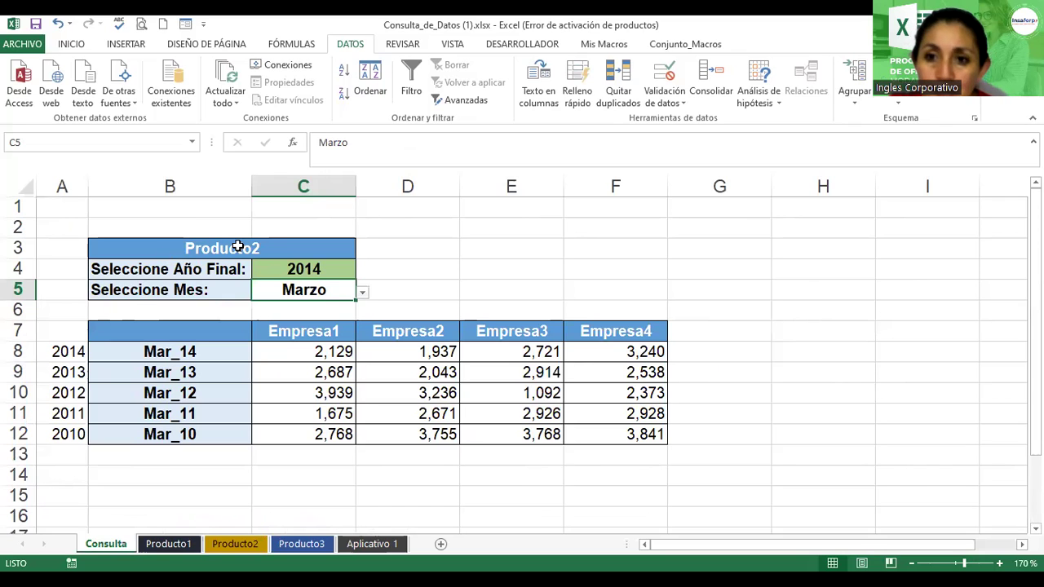
pyautogui.click(237, 544)
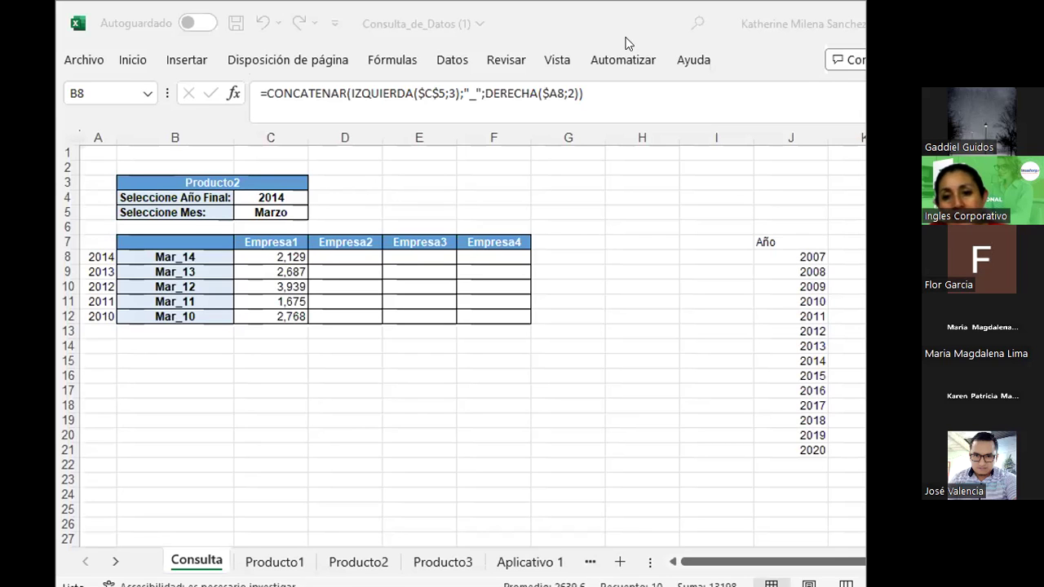
# - Maximize the other Consulta_de_Datos (1) workbook window and inspect its final year and month cells, C4 and C5
pyautogui.click(685, 8)
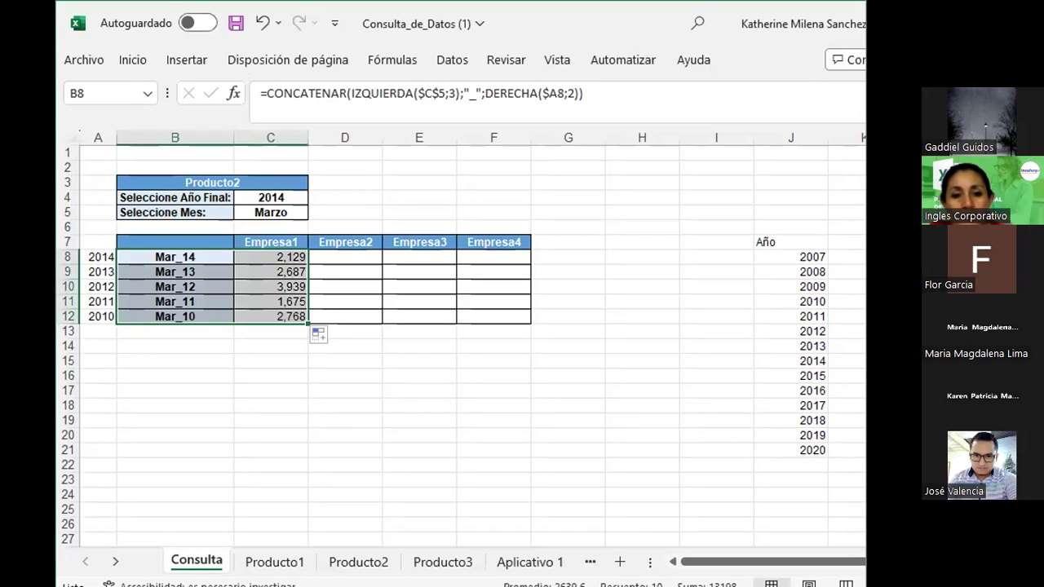
pyautogui.doubleClick(557, 25)
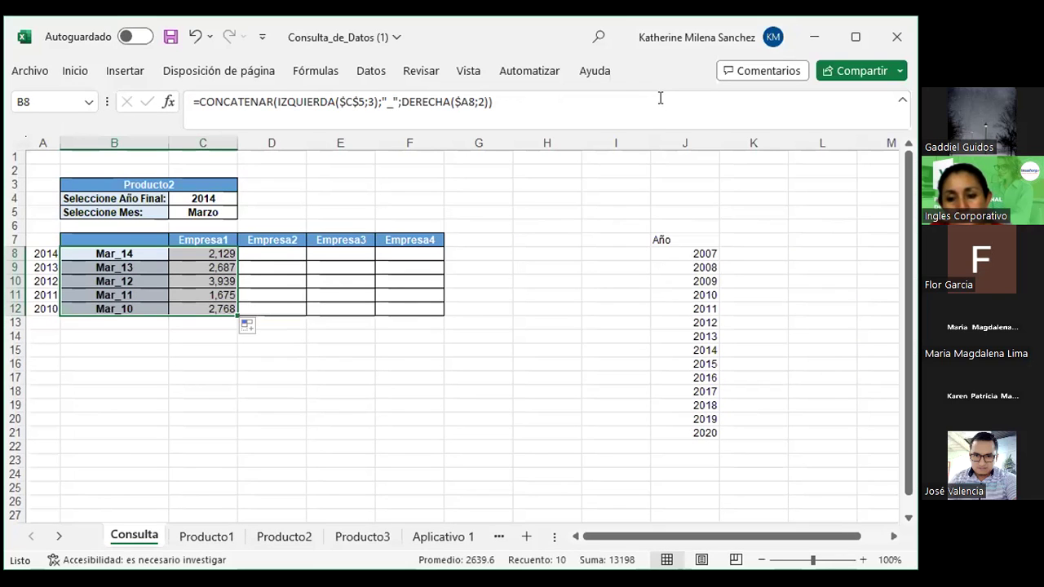
pyautogui.click(855, 36)
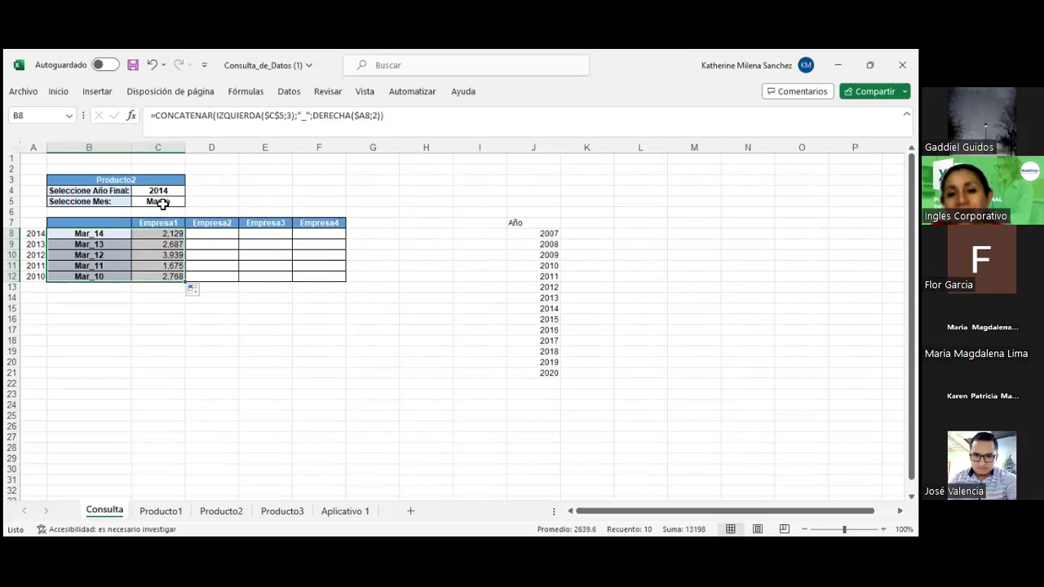
pyautogui.click(162, 203)
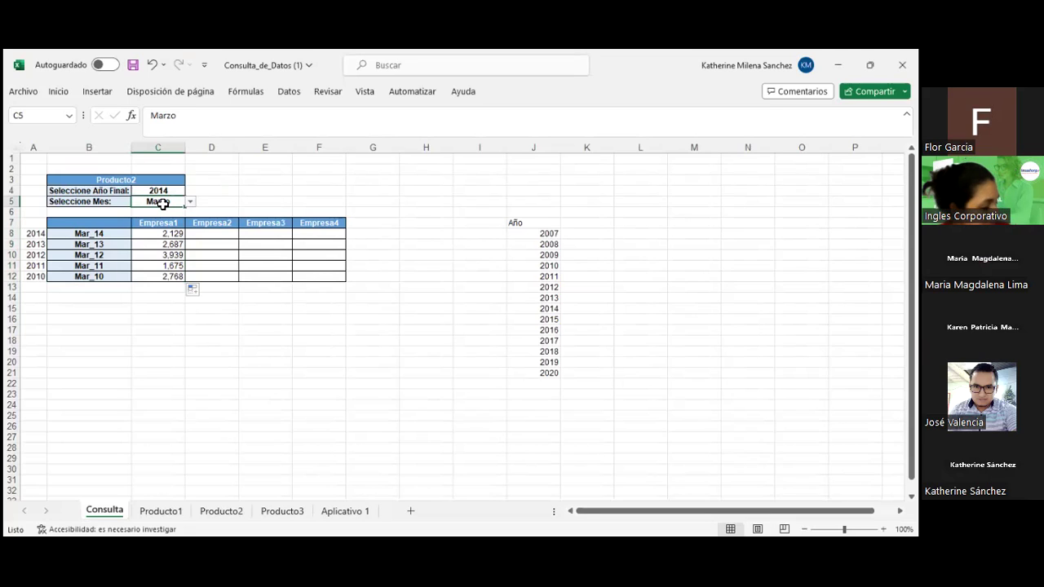
pyautogui.click(180, 190)
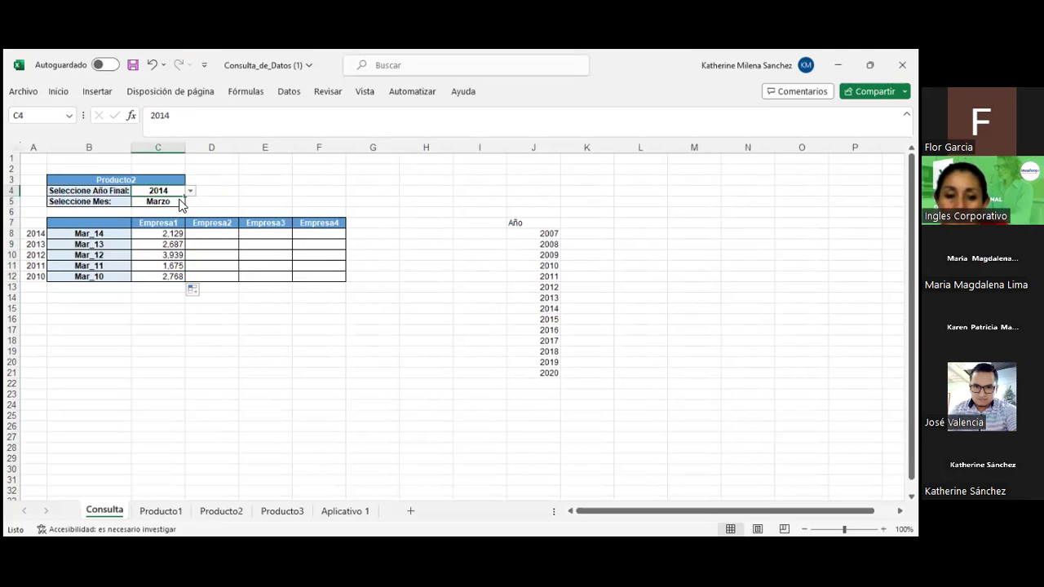
pyautogui.click(175, 201)
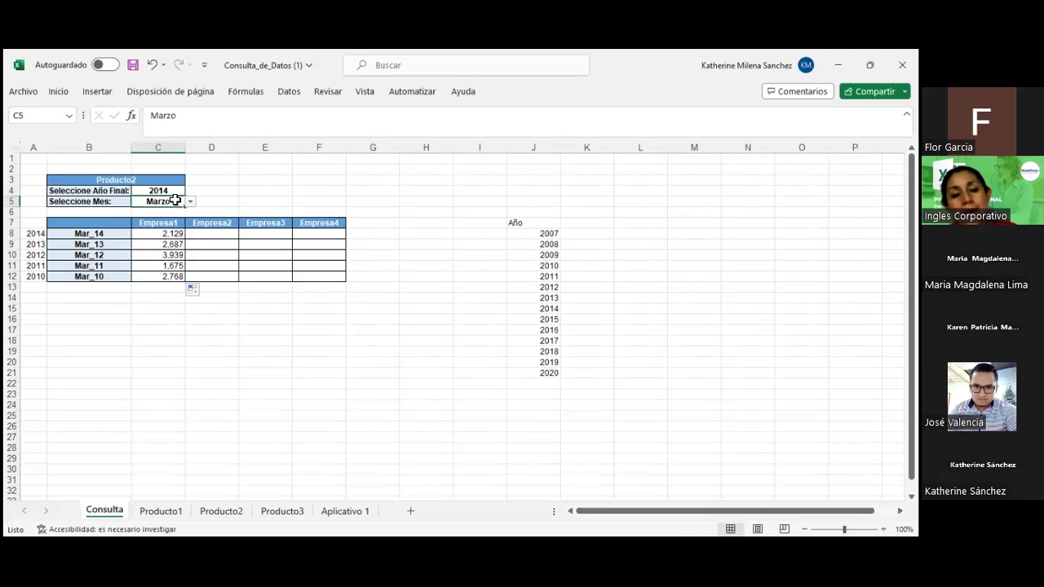